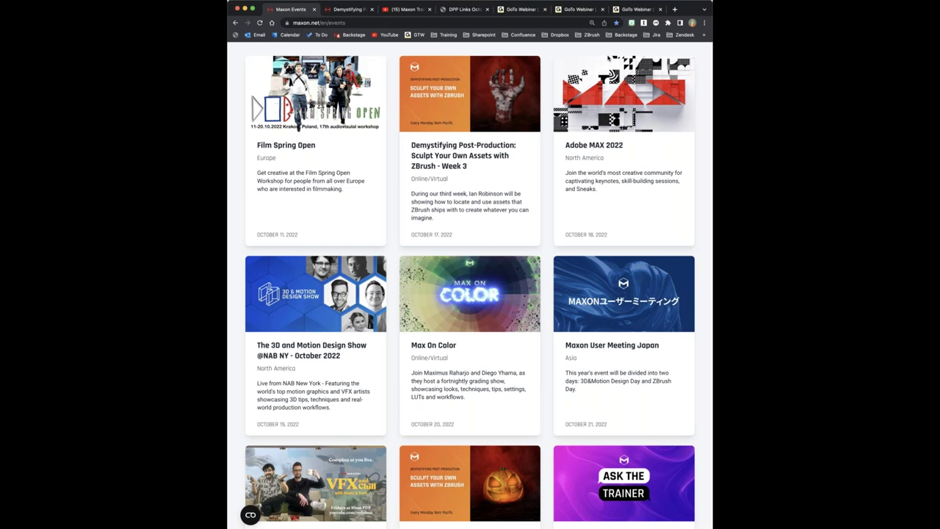
- Look through the Week 3 Demystifying Post-Production webinar page and the upcoming events list on the Maxon site
click(344, 9)
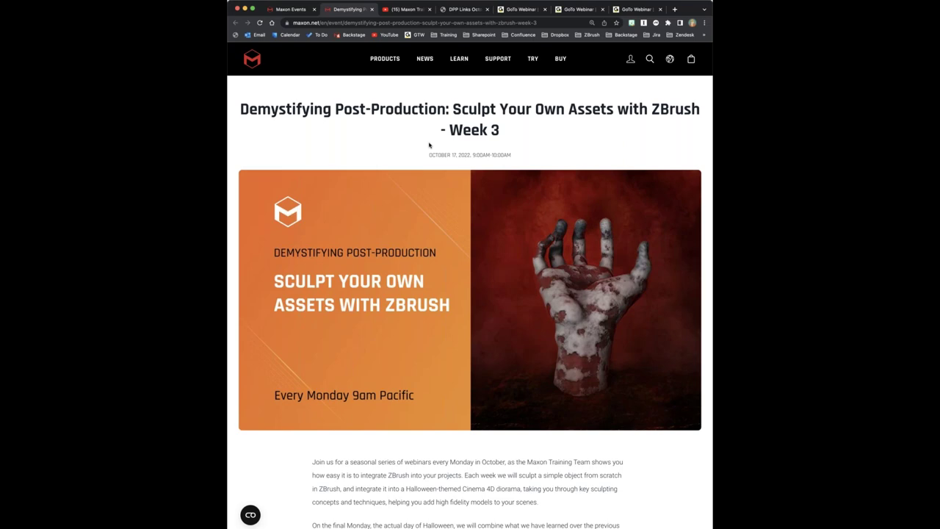
click(297, 9)
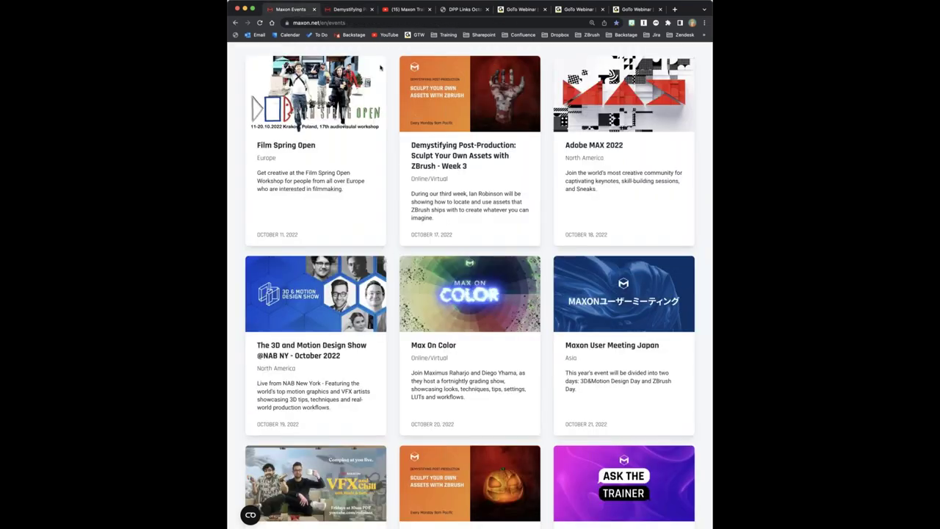
scroll(395, 75, up, 4)
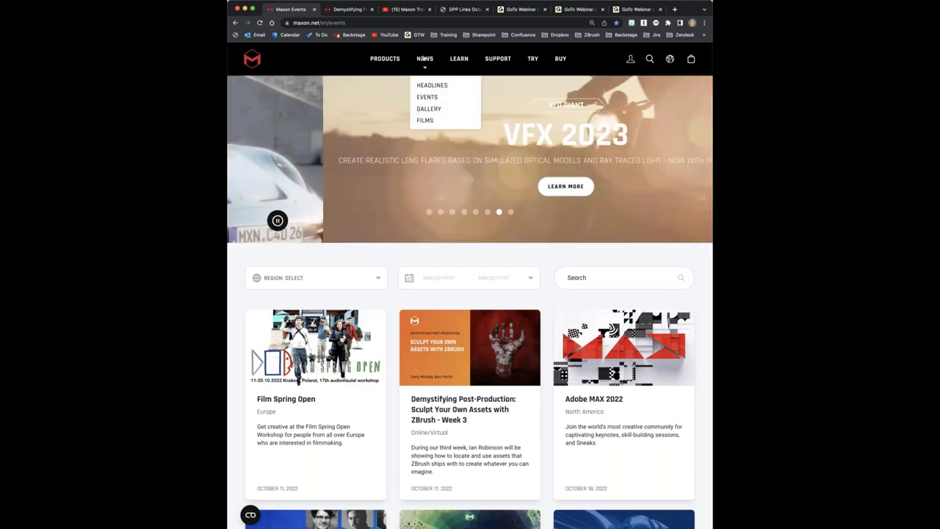
mouse_move(432, 59)
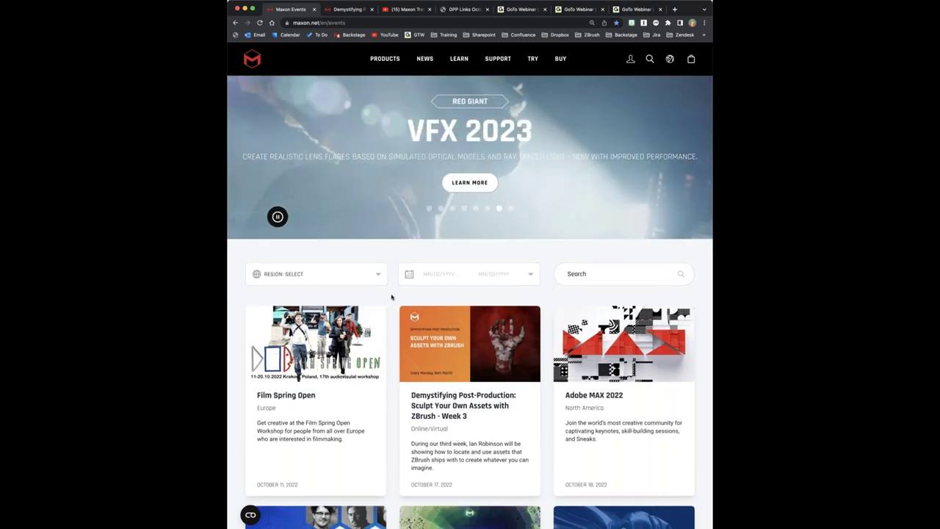
scroll(392, 297, down, 5)
scroll(391, 297, down, 2)
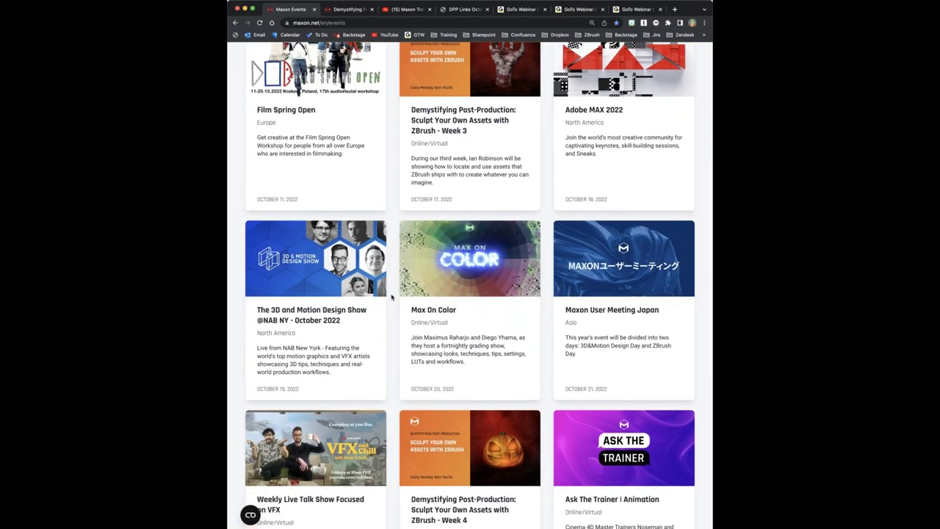
scroll(391, 297, down, 1)
scroll(392, 296, up, 1)
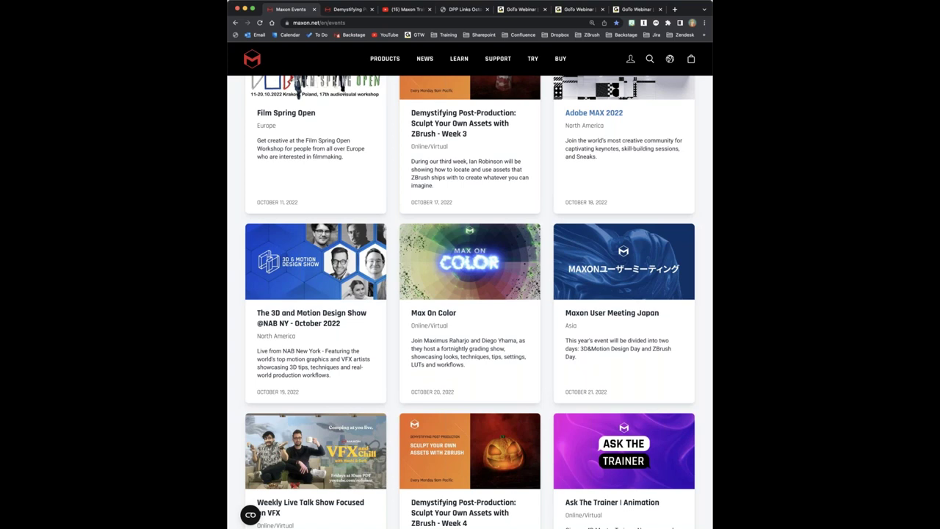
scroll(390, 327, down, 2)
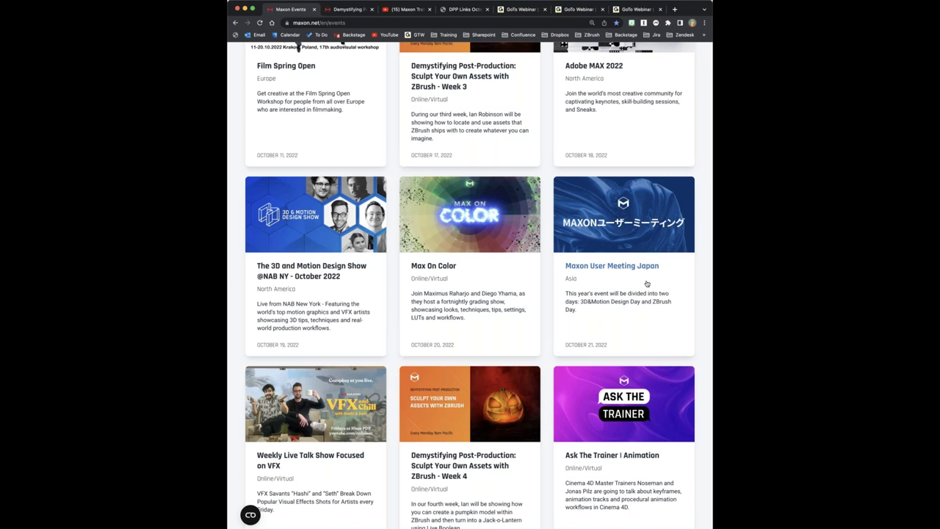
- Look through the video rows on the Maxon Training Team YouTube channel and switch to the DPP Links page
click(407, 10)
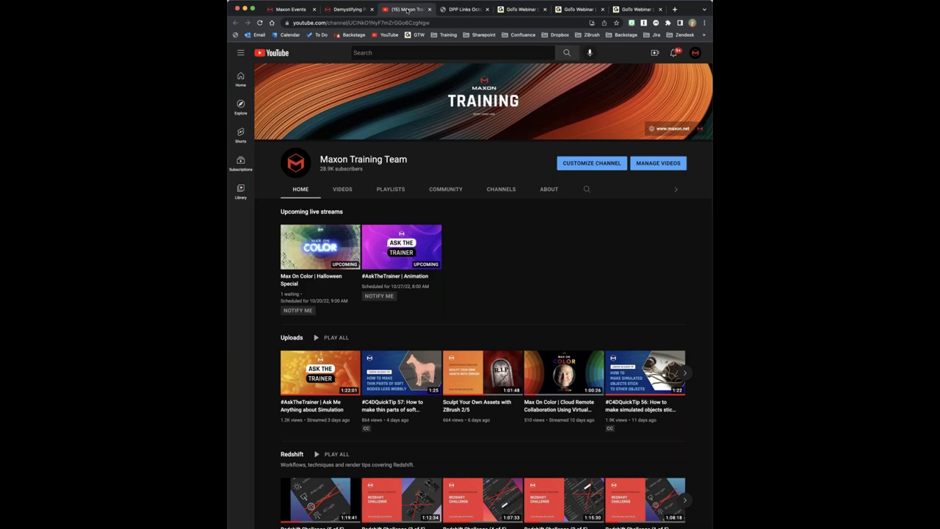
scroll(470, 220, down, 5)
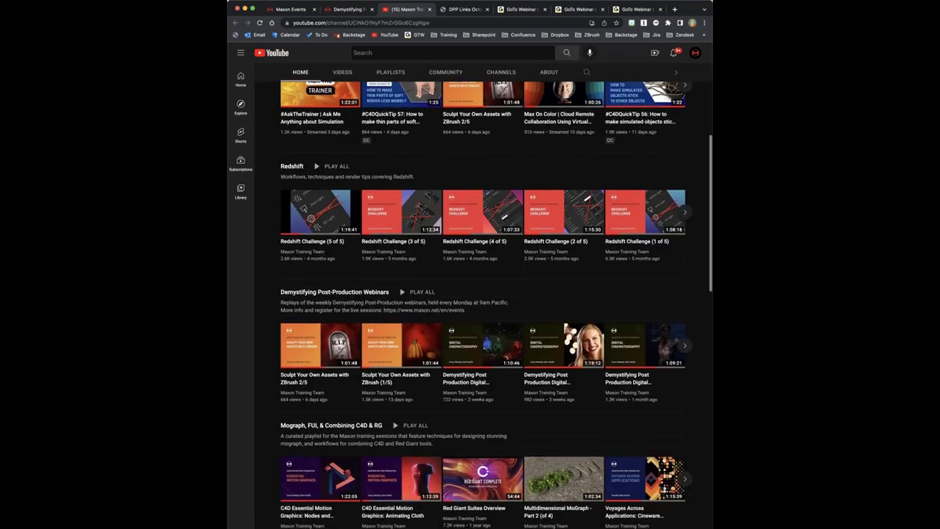
scroll(443, 263, down, 1)
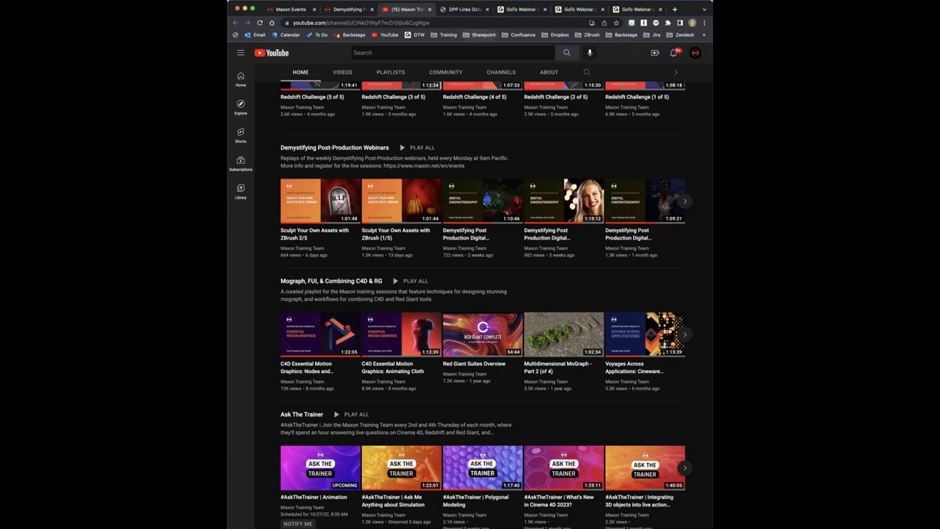
click(464, 9)
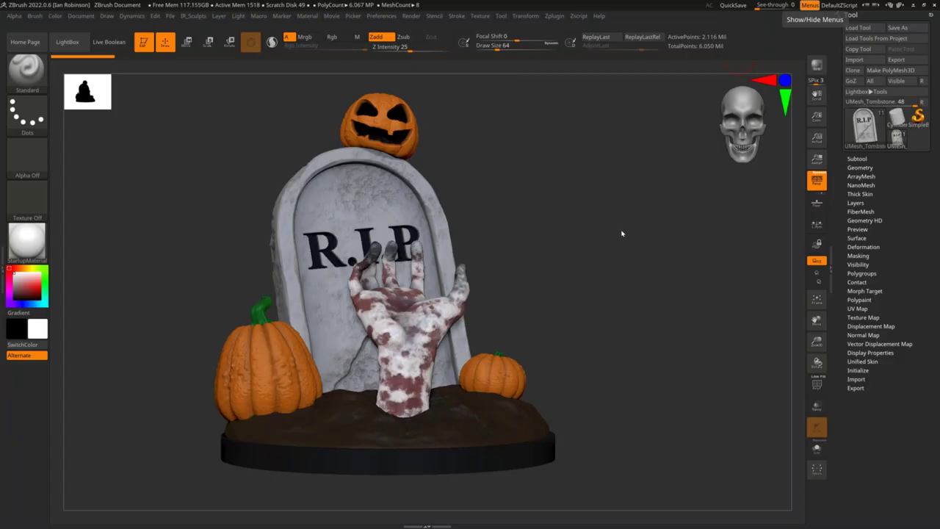
- In ZBrush, inspect the tombstone diorama from several angles and view the zombie hand on its own in Solo mode
drag(626, 221, 611, 243)
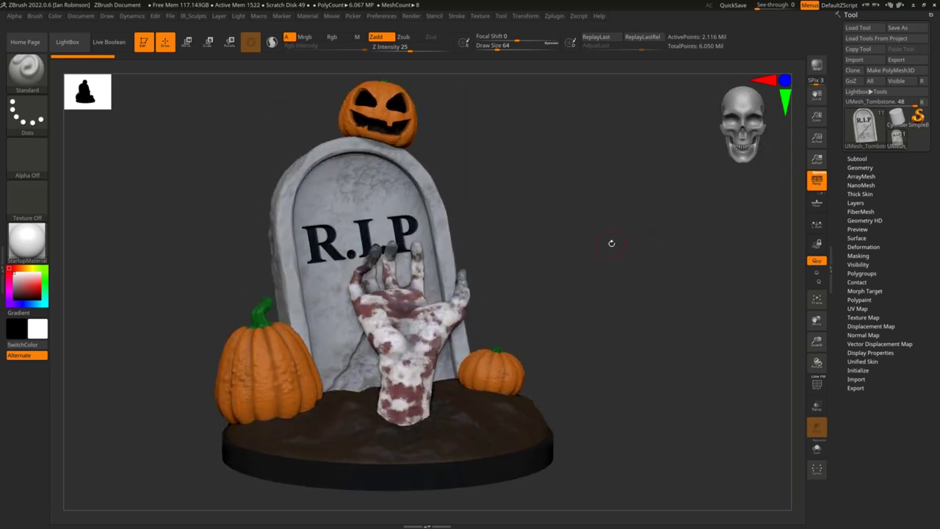
drag(585, 274, 568, 252)
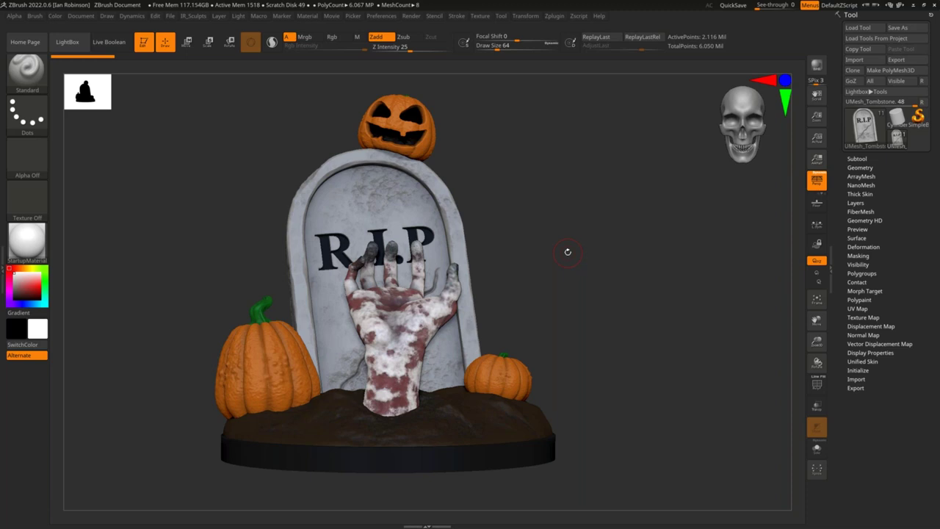
drag(554, 284, 569, 288)
drag(548, 271, 562, 289)
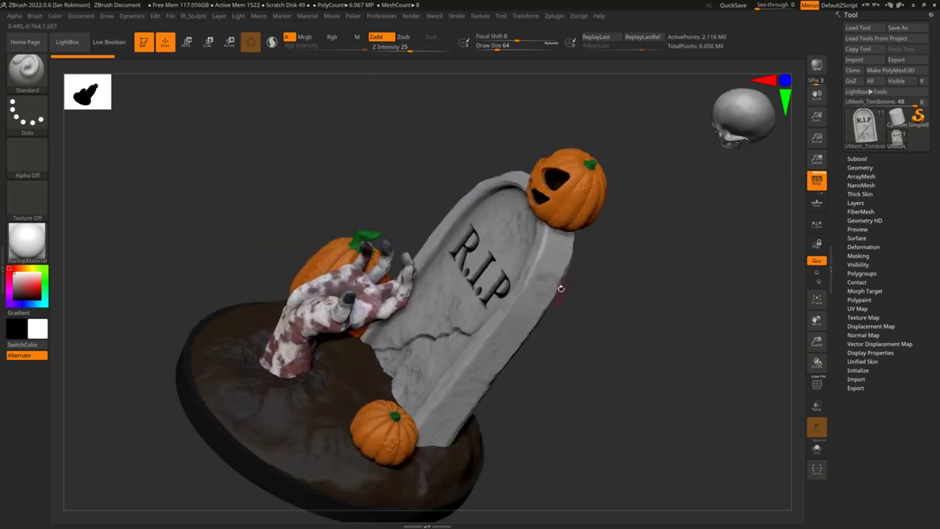
drag(612, 346, 640, 321)
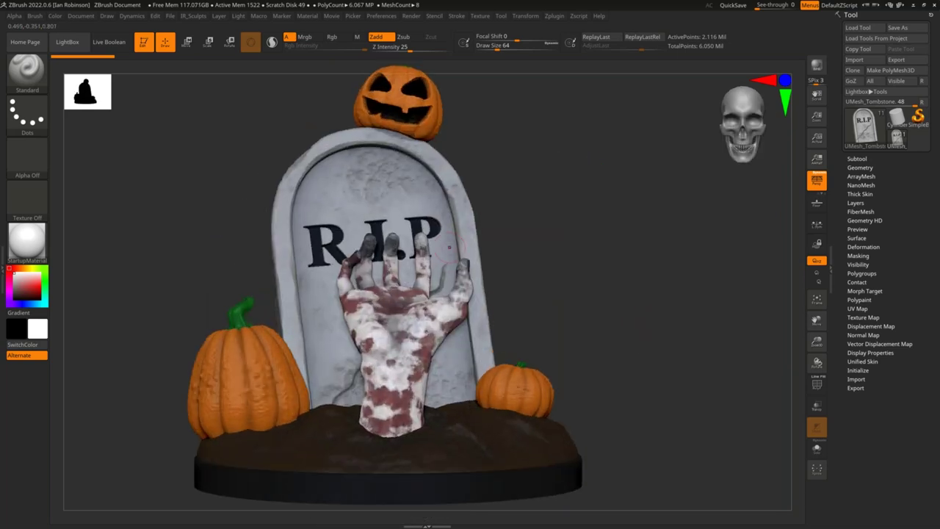
alt+click(402, 345)
click(816, 448)
drag(669, 373, 634, 321)
click(817, 456)
- Select the dirt mound, examine it alone in Solo mode and show the whole diorama again
alt+click(474, 381)
click(816, 448)
drag(665, 348, 625, 325)
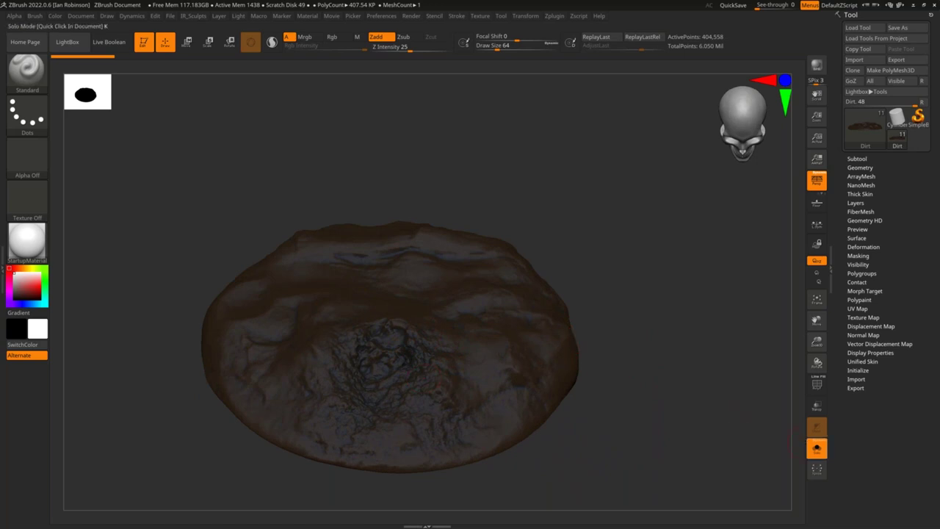
click(817, 452)
drag(664, 384, 643, 389)
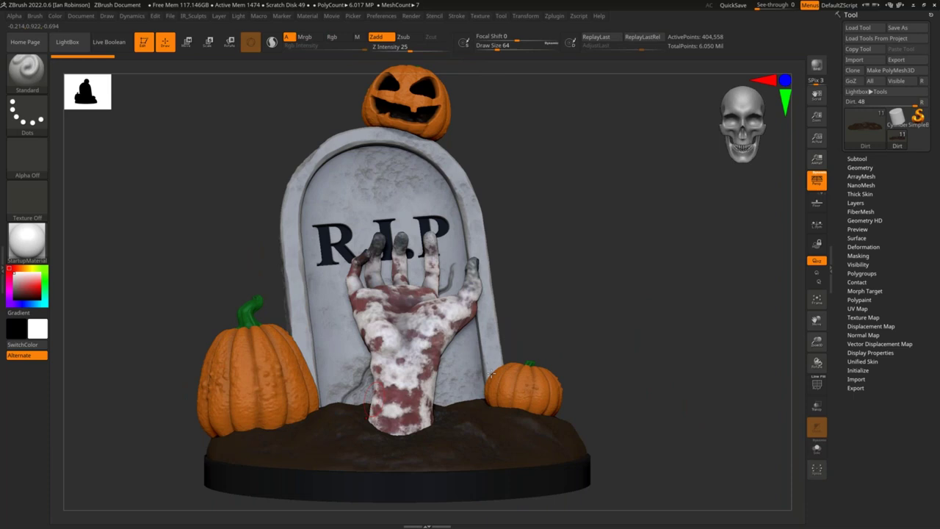
- Try stamping several snapshot copies of the diorama onto the canvas and clear them all again
alt+drag(661, 309, 525, 268)
drag(581, 272, 487, 325)
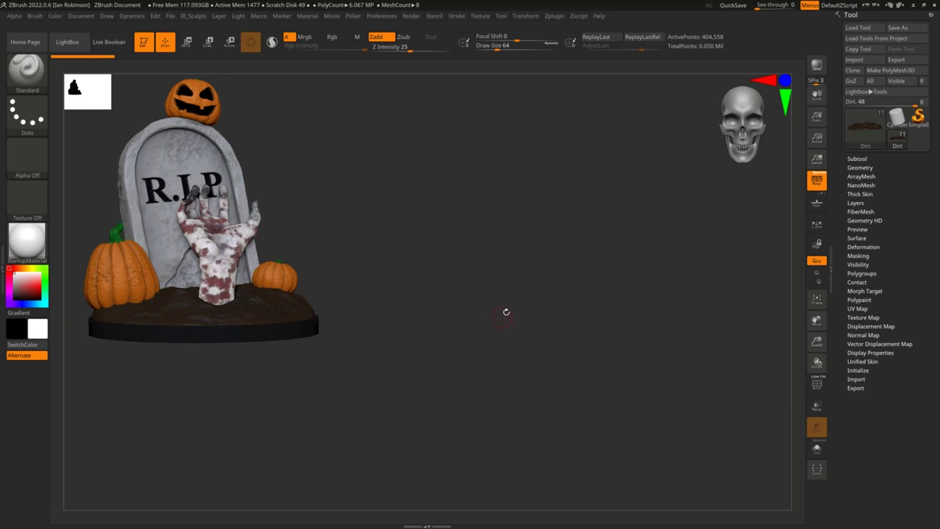
key(shift)
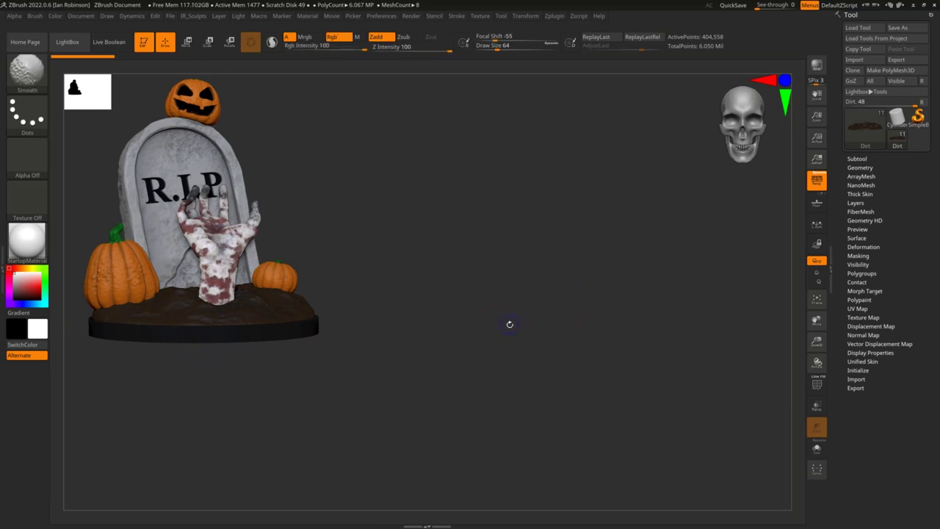
mouse_move(424, 349)
mouse_down()
mouse_move(654, 342)
mouse_move(714, 354)
mouse_up()
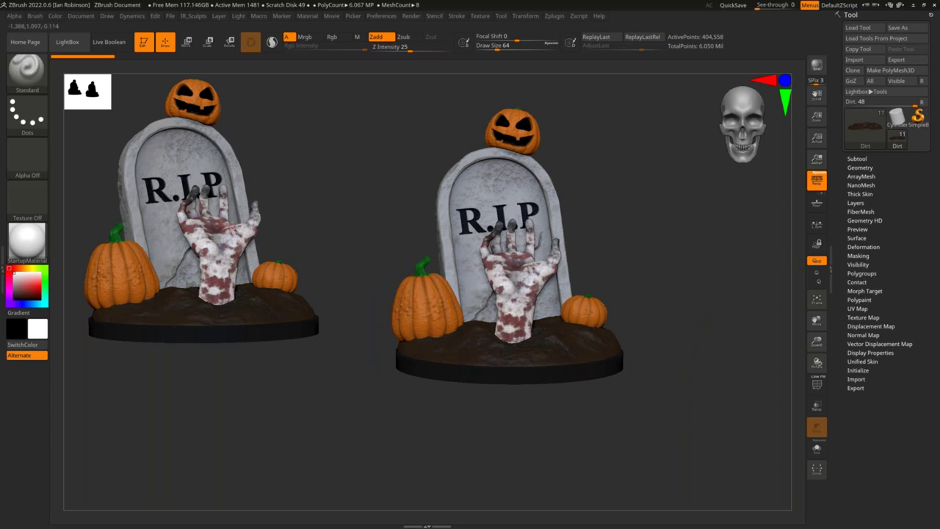
alt+drag(641, 263, 634, 257)
key(shift+s)
alt+drag(781, 149, 641, 257)
key(shift+s)
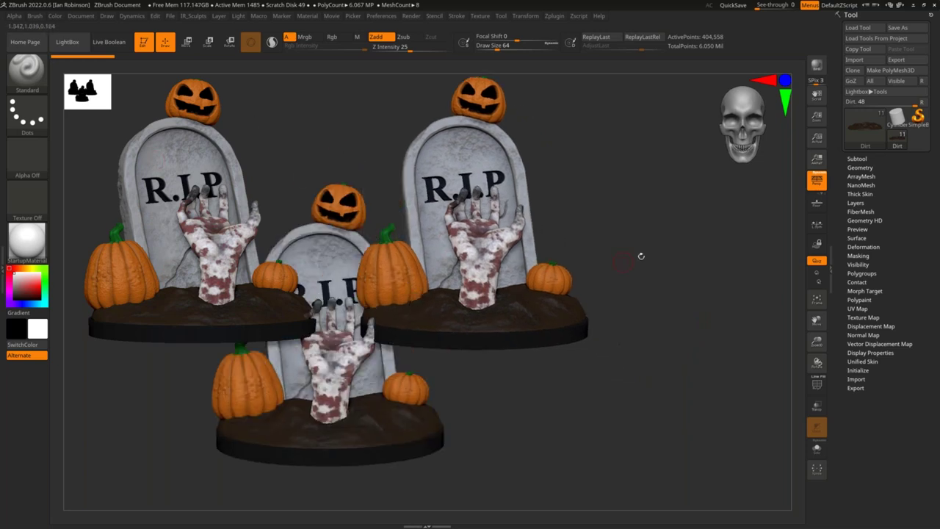
alt+drag(566, 240, 664, 224)
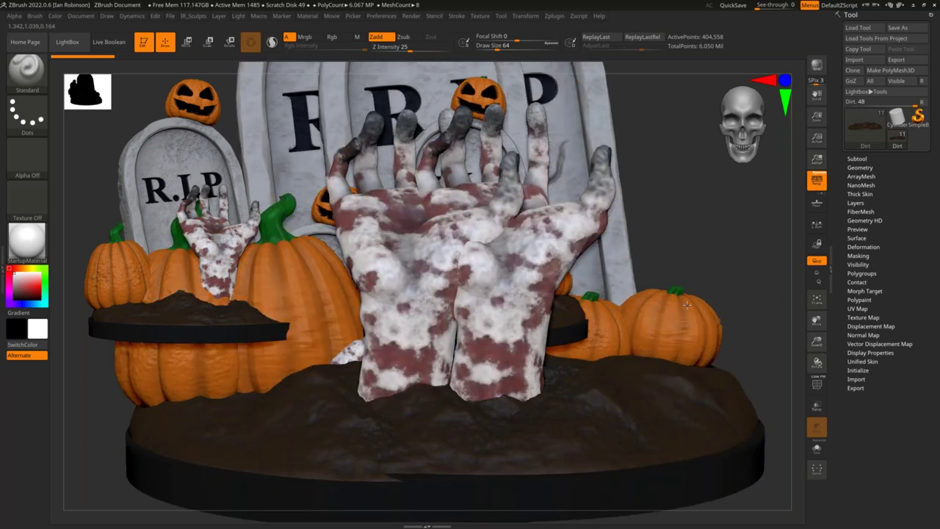
key(ctrl+n)
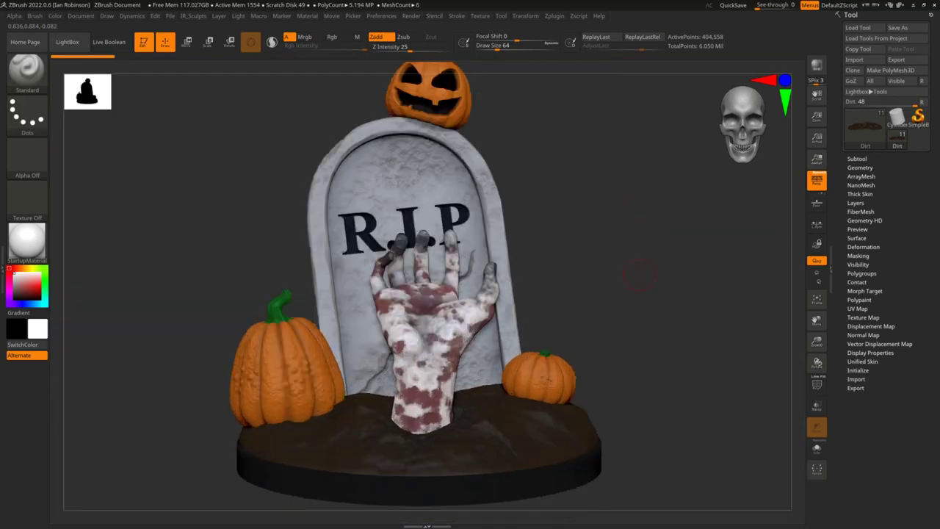
- Leave one snapshot of the diorama on the canvas with the live model beside it in a straight front view
alt+drag(658, 281, 471, 277)
mouse_move(565, 290)
alt+mouse_down()
mouse_move(520, 253)
mouse_move(613, 279)
alt+mouse_up()
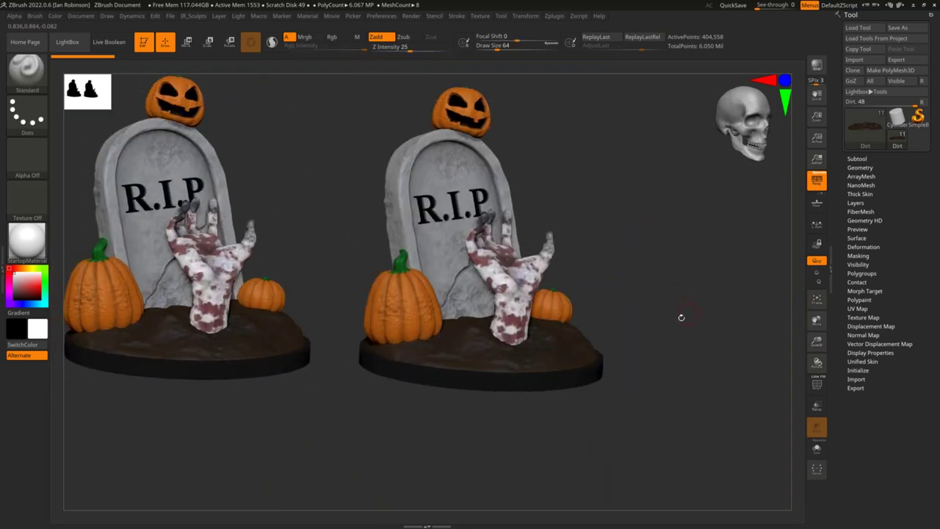
shift+drag(700, 290, 732, 260)
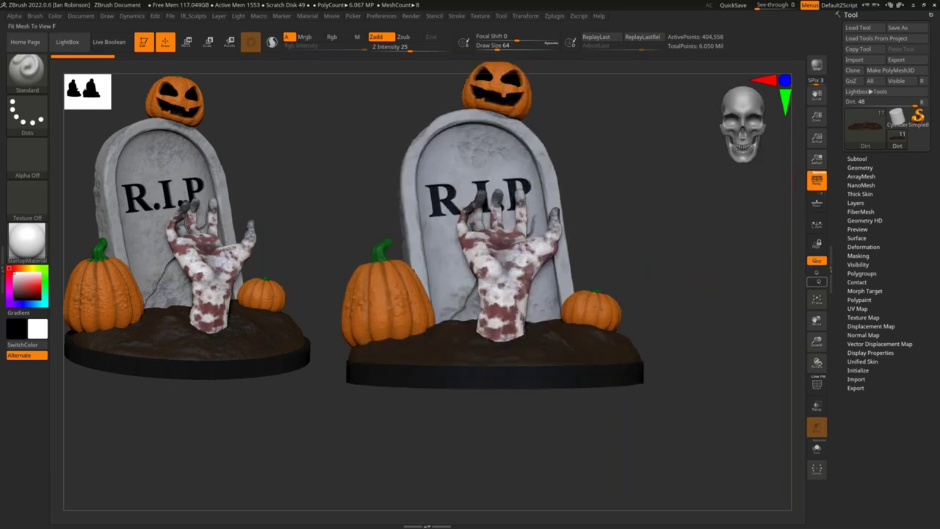
- Check the dirt mound alone in Solo mode beside the snapshot, and turn off Perspective for the full diorama
click(814, 455)
drag(323, 287, 367, 406)
alt+drag(331, 373, 386, 370)
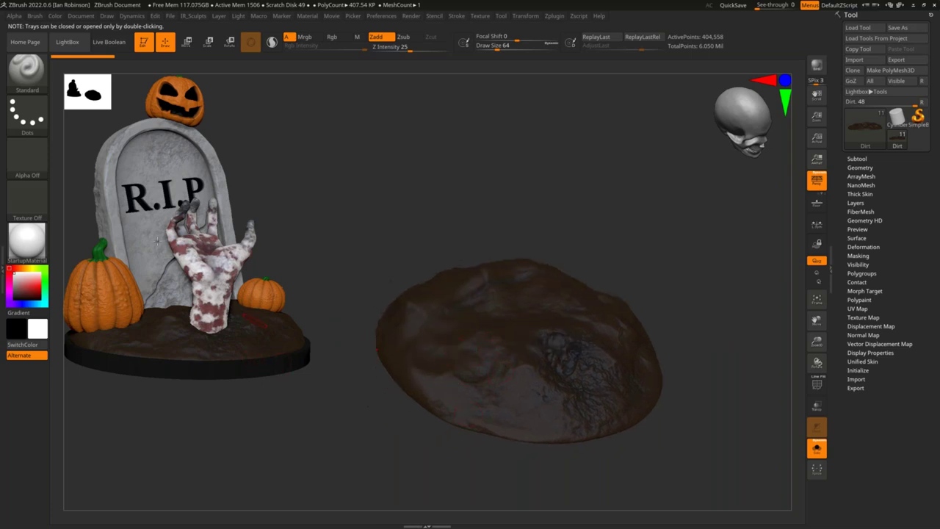
click(823, 448)
drag(687, 276, 661, 221)
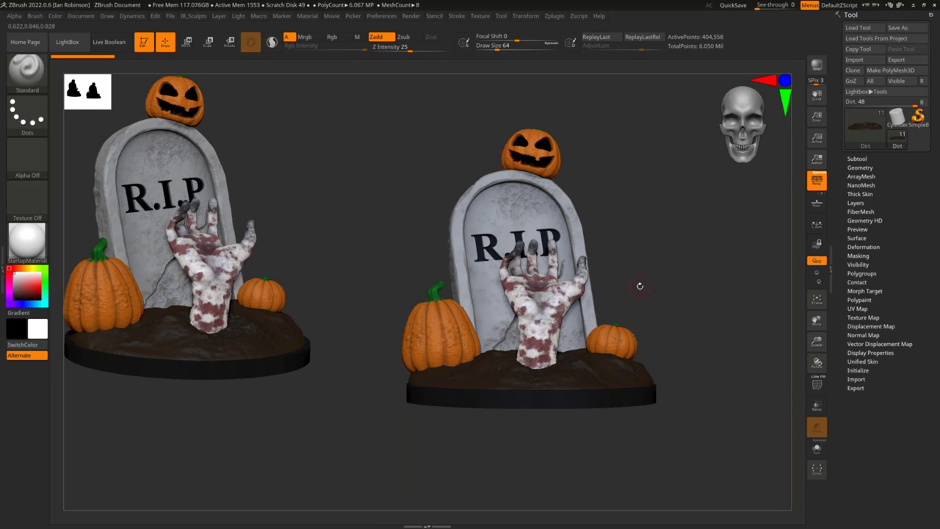
click(817, 180)
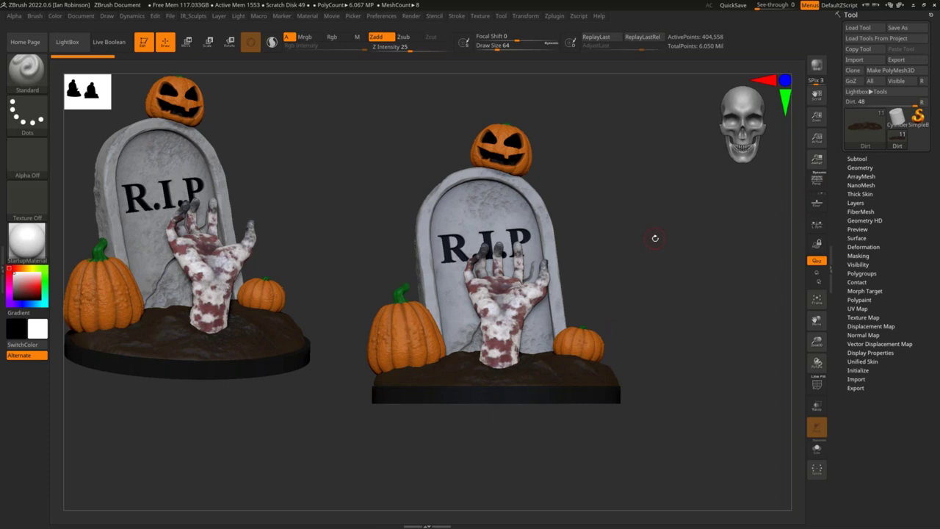
- Load the Nickz_humanMaleAverage tool from the LightBox tool library as the active model and close LightBox
key(comma)
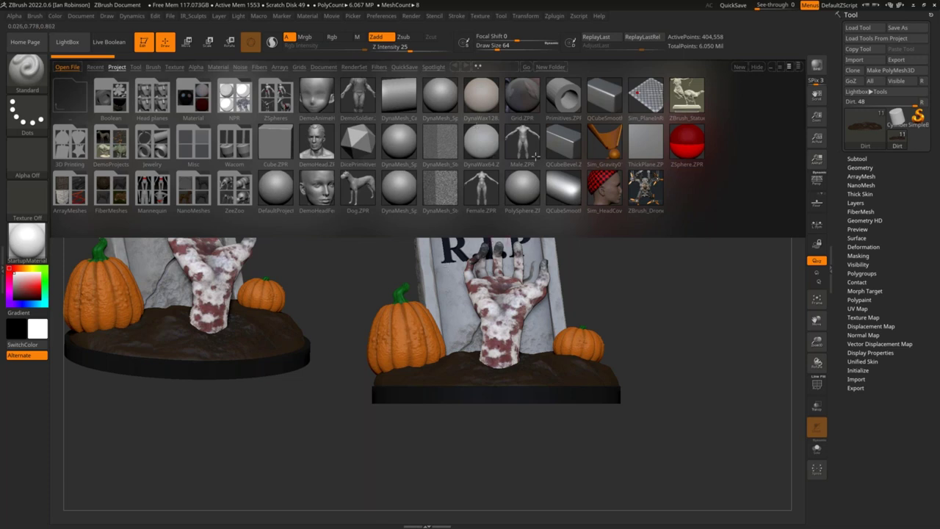
click(135, 67)
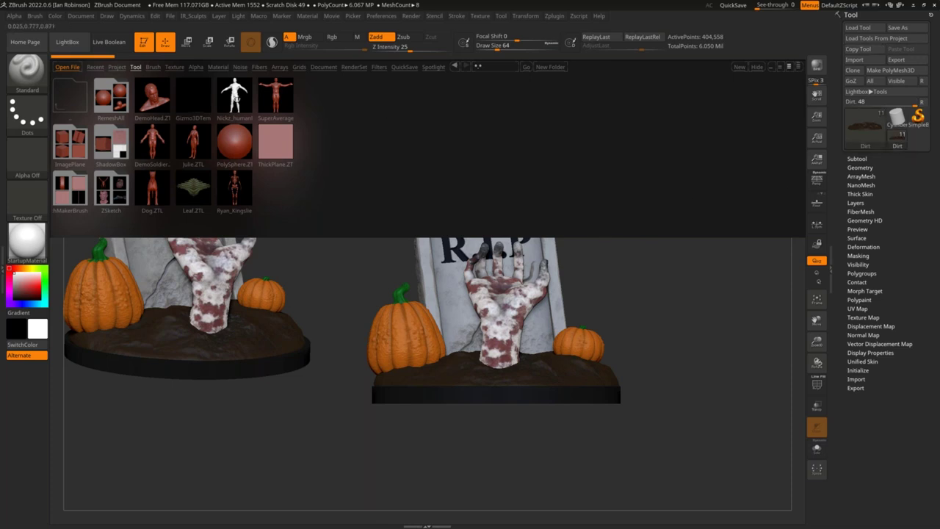
double_click(236, 97)
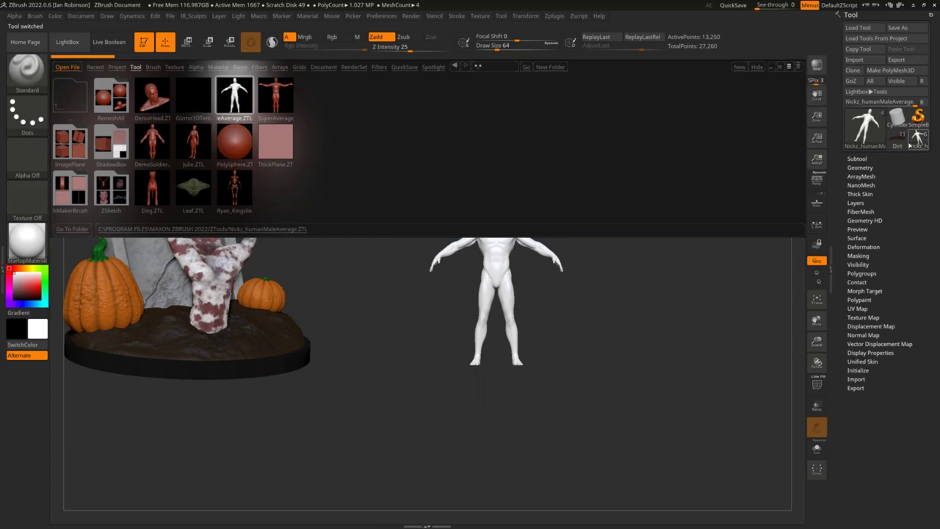
mouse_move(912, 141)
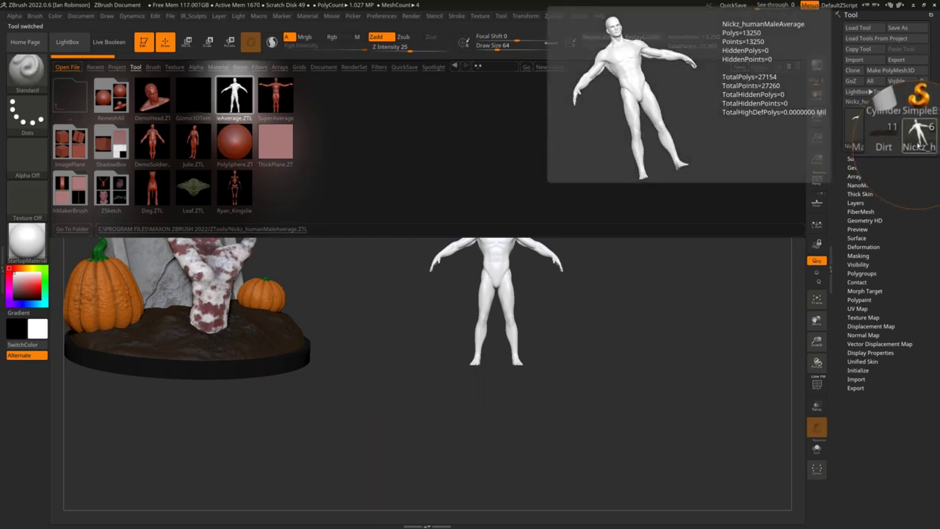
click(903, 140)
click(918, 139)
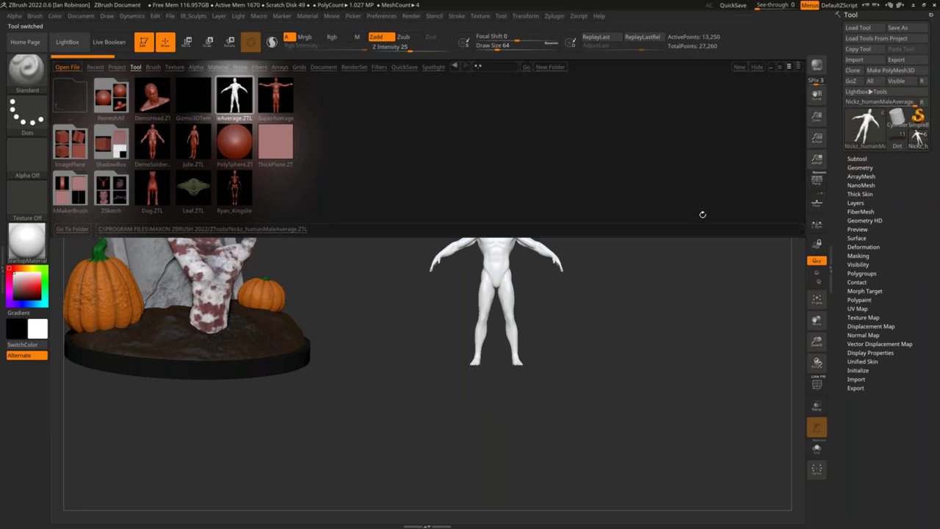
key(comma)
- Set the draw size to about 31 and expand the male figure's Subtool list
alt+drag(630, 177, 691, 182)
mouse_move(691, 182)
alt+mouse_down()
mouse_move(692, 236)
mouse_move(594, 246)
mouse_move(698, 242)
mouse_move(650, 242)
mouse_move(687, 239)
mouse_move(630, 265)
mouse_move(657, 267)
mouse_move(727, 246)
mouse_move(683, 249)
mouse_move(711, 254)
mouse_move(679, 240)
mouse_move(672, 213)
mouse_move(731, 199)
alt+mouse_up()
key(s)
click(694, 249)
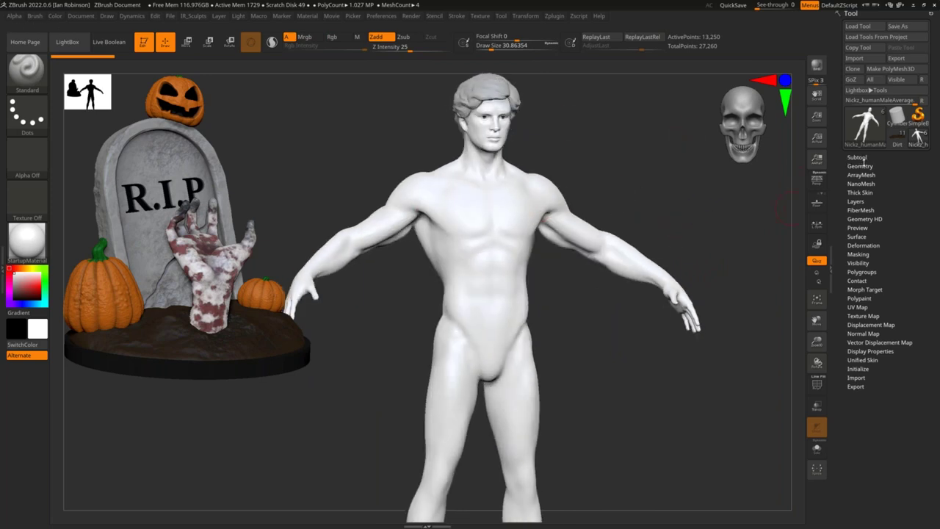
click(858, 157)
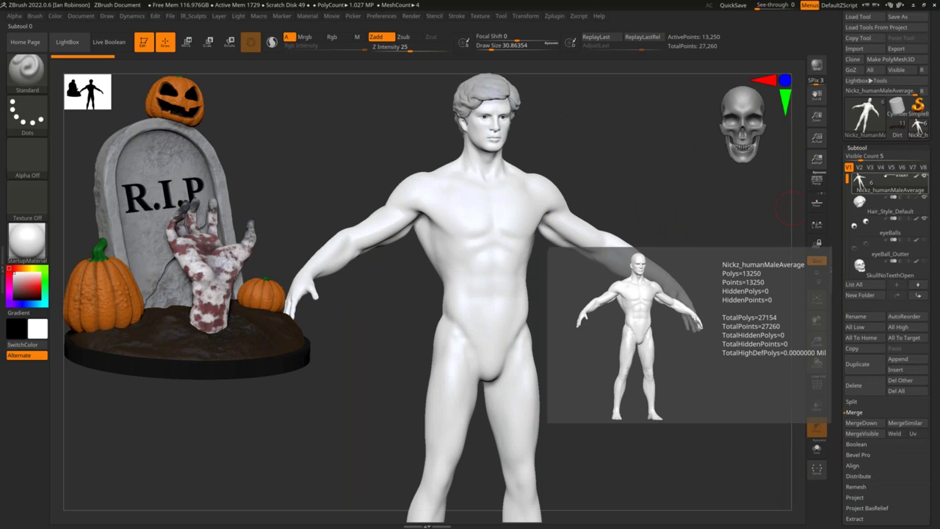
- Delete all the other subtools, keeping only the Nickz_humanMaleAverage body
mouse_move(847, 178)
mouse_down()
mouse_move(846, 212)
mouse_move(847, 178)
mouse_up()
drag(705, 236, 711, 199)
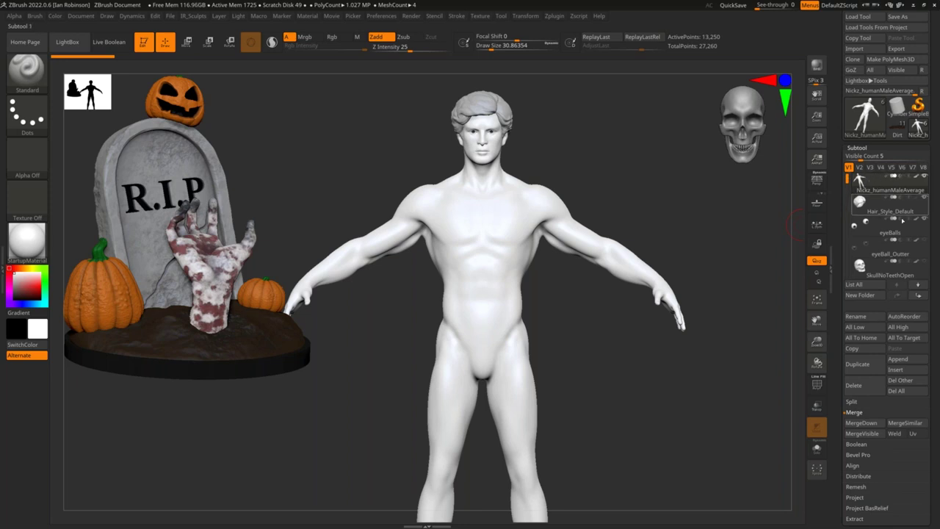
scroll(882, 176, down, 2)
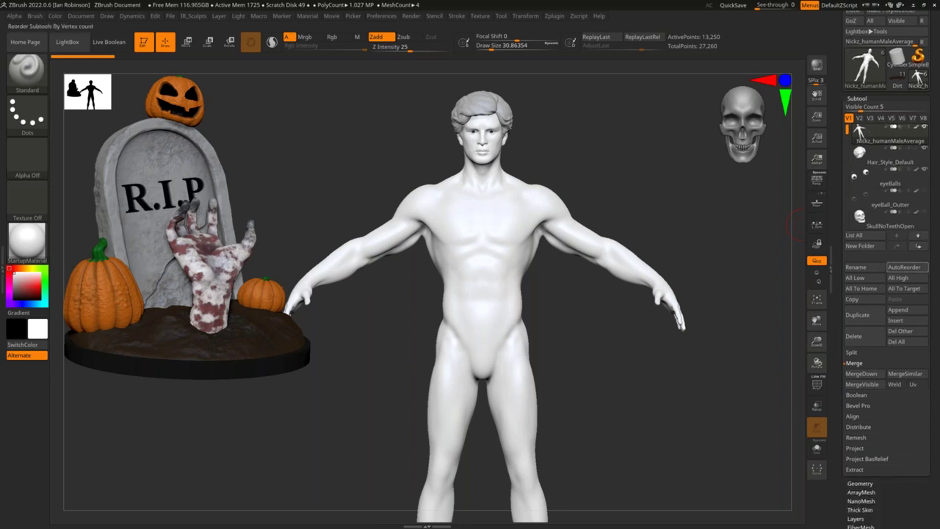
click(904, 334)
click(784, 350)
drag(727, 193, 664, 223)
key(f)
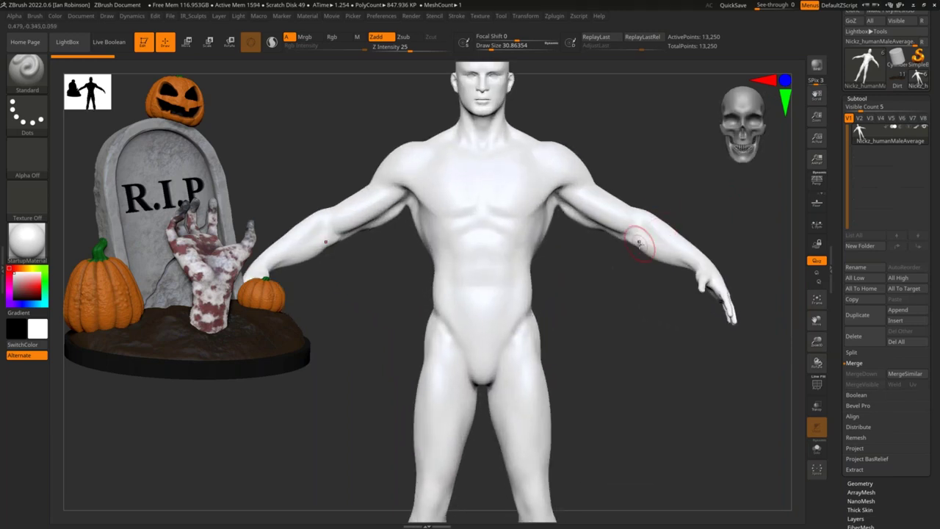
- Turn on PolyFrame to display the male body's wireframe and polygroups
alt+drag(726, 207, 699, 275)
key(shift)
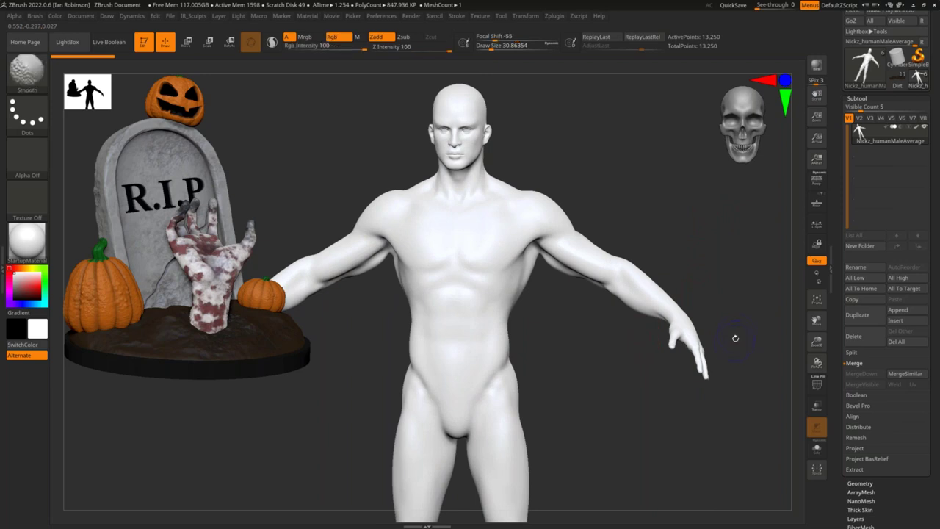
key(shift+f)
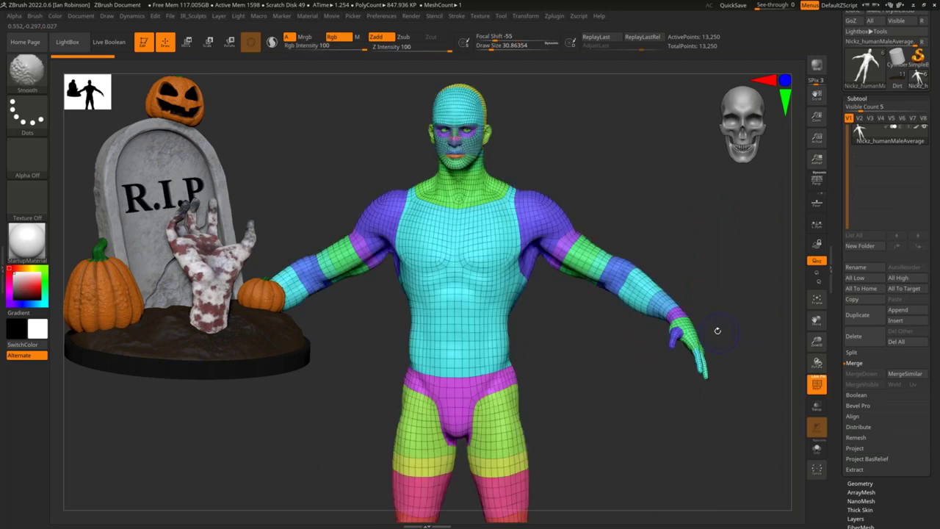
drag(722, 281, 615, 236)
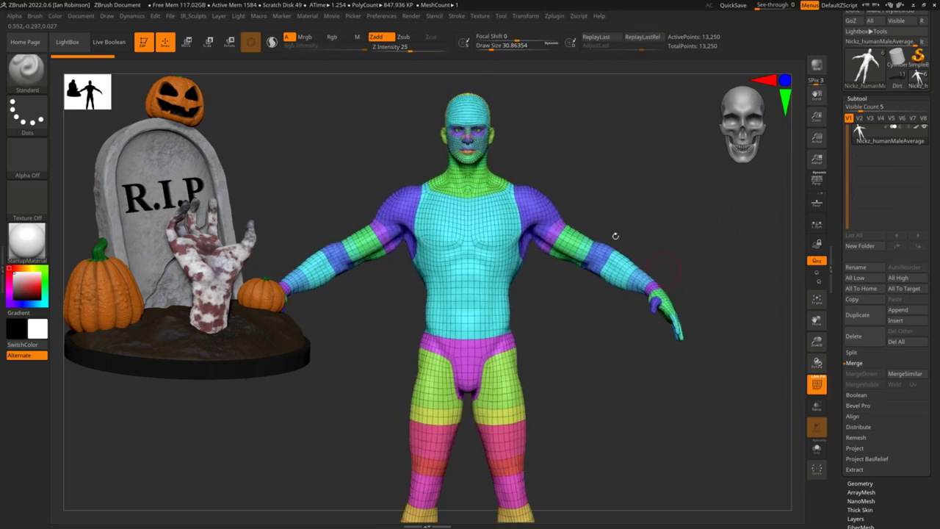
click(818, 385)
click(822, 390)
click(822, 391)
click(822, 390)
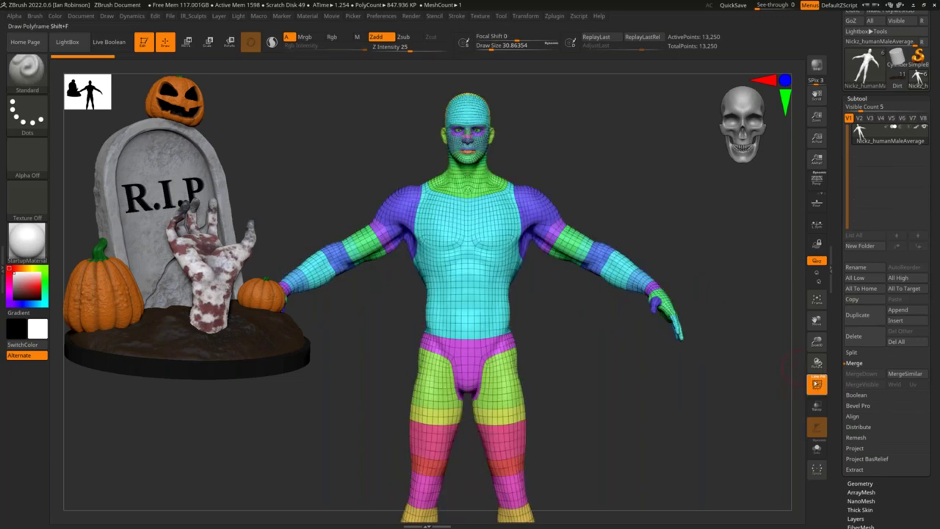
alt+drag(720, 275, 685, 313)
drag(626, 283, 608, 200)
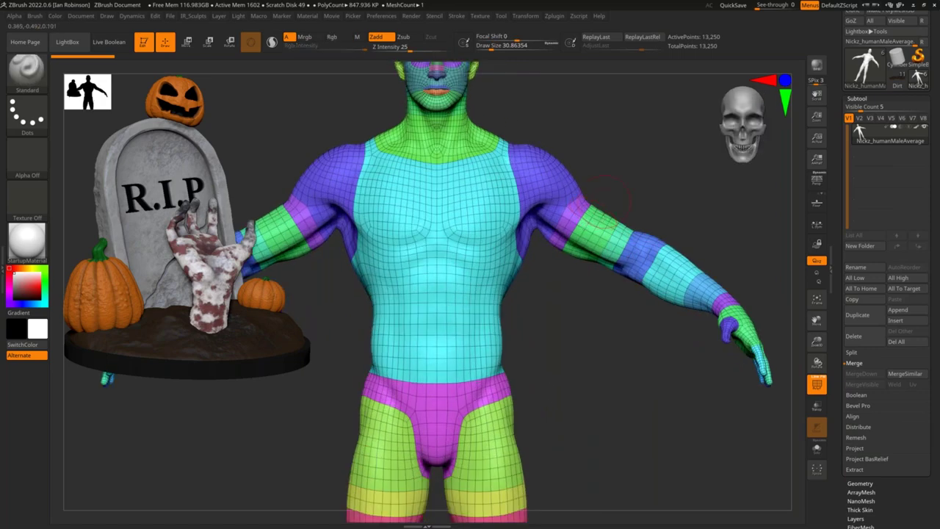
drag(710, 230, 689, 295)
- Try to rebuild lower subdivision levels for the male body with Reconstruct Subdiv in the Geometry settings
click(862, 99)
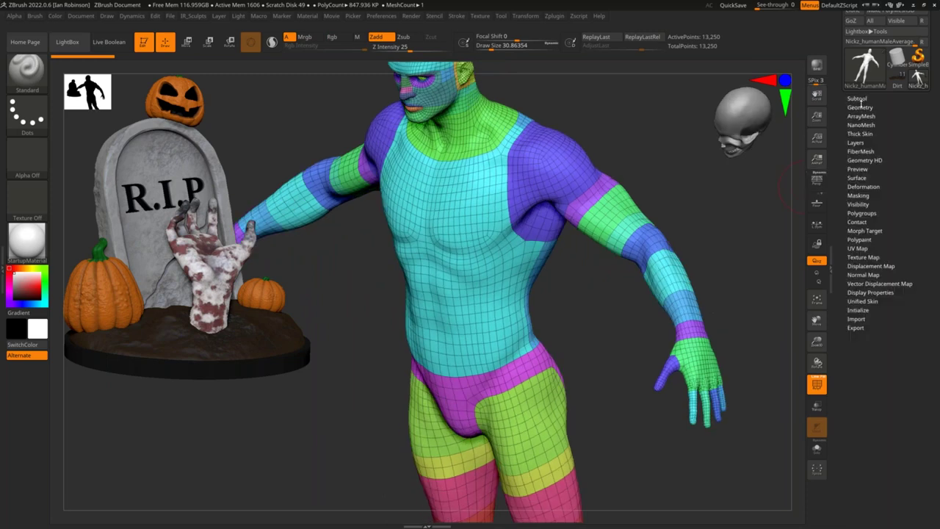
click(860, 107)
click(874, 158)
drag(754, 179, 742, 183)
mouse_move(690, 220)
alt+mouse_down()
mouse_move(673, 257)
mouse_move(680, 282)
mouse_move(644, 235)
mouse_move(671, 240)
alt+mouse_up()
key(shift+f)
key(shift+f)
key(shift+f)
key(shift+f)
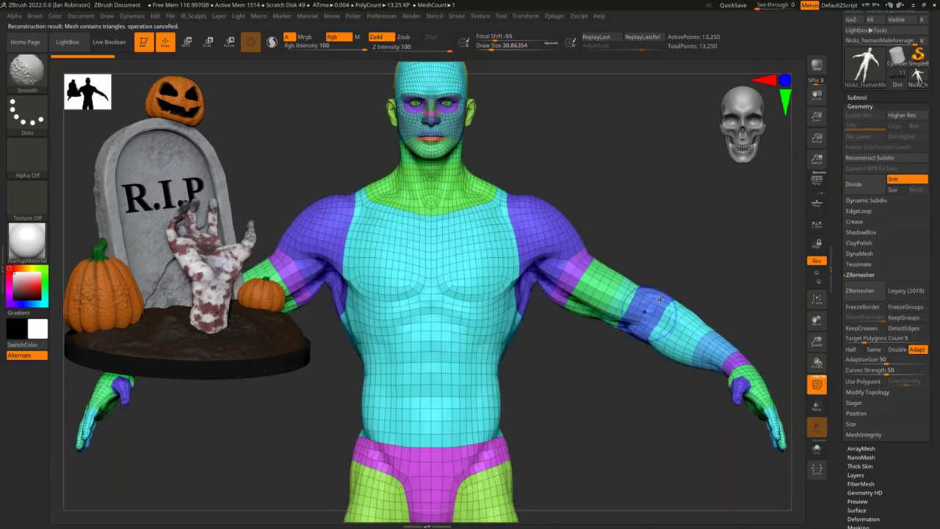
- Try out Dynamic Subdiv smoothing on the male body and switch it off again
alt+drag(667, 266, 625, 298)
click(867, 201)
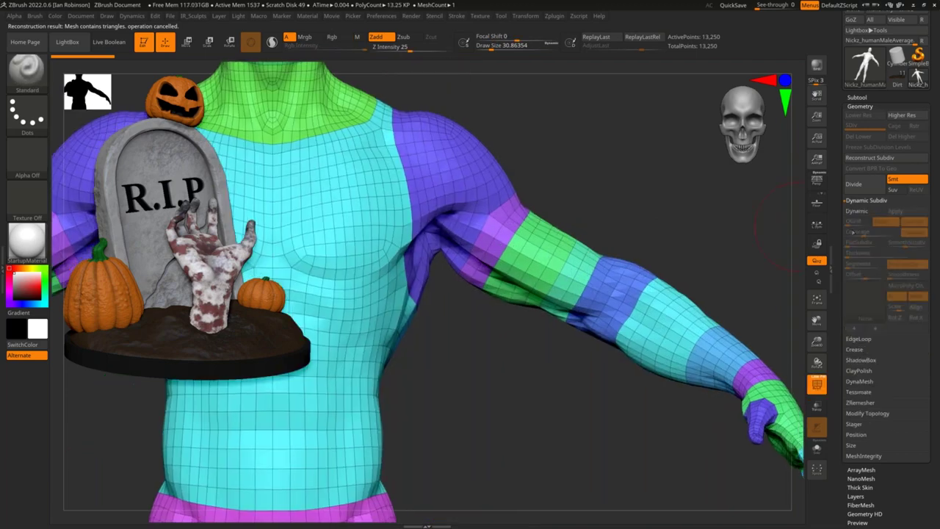
key(d)
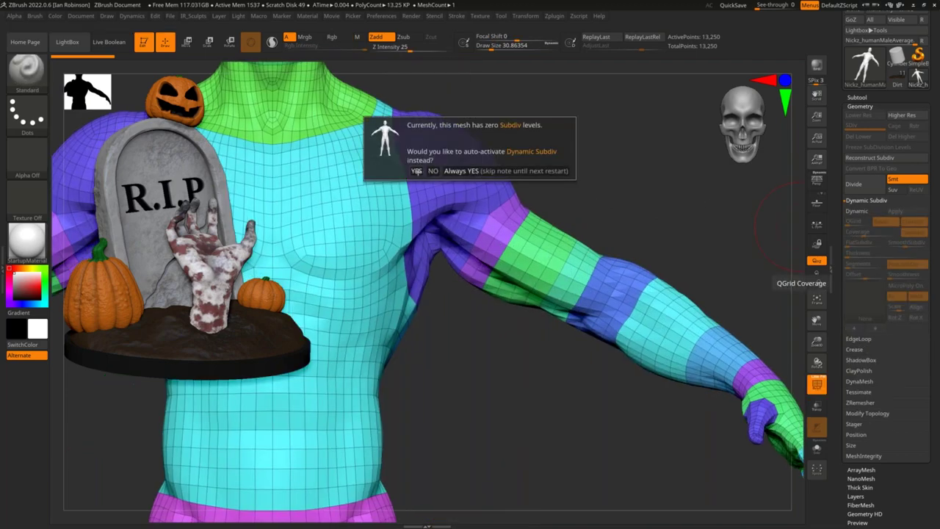
click(434, 170)
click(857, 211)
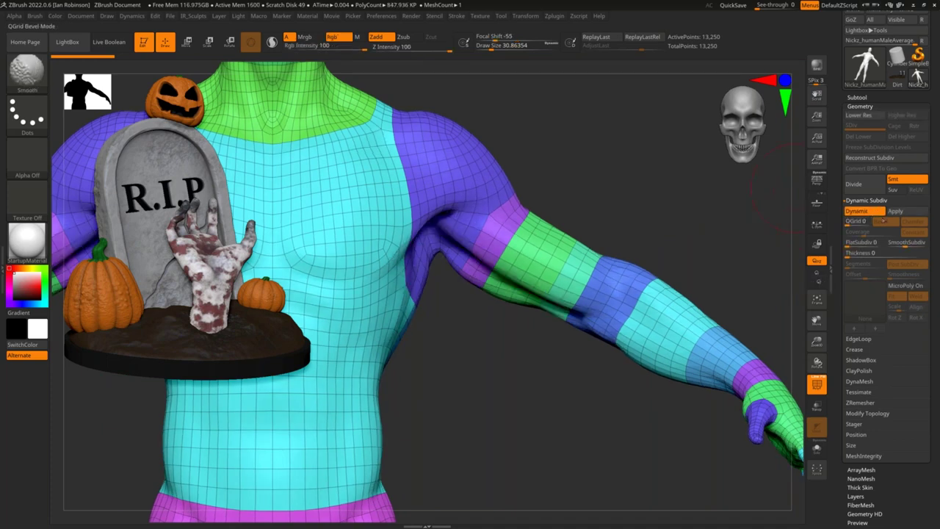
click(874, 211)
click(875, 211)
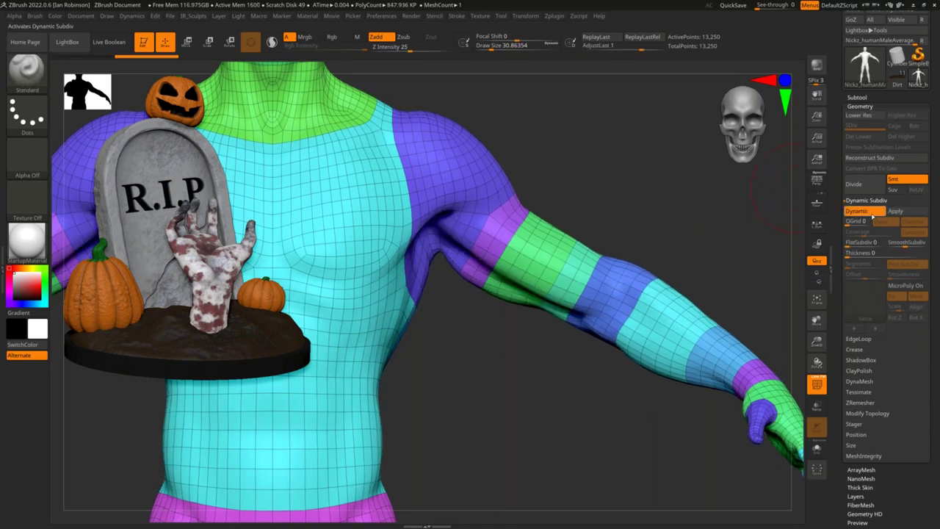
click(873, 214)
- Isolate the blue polygroup above the figure's left wrist, invert the visibility, and show the whole body again
mouse_move(659, 212)
alt+mouse_down()
mouse_move(585, 216)
mouse_move(664, 214)
mouse_move(653, 254)
alt+mouse_up()
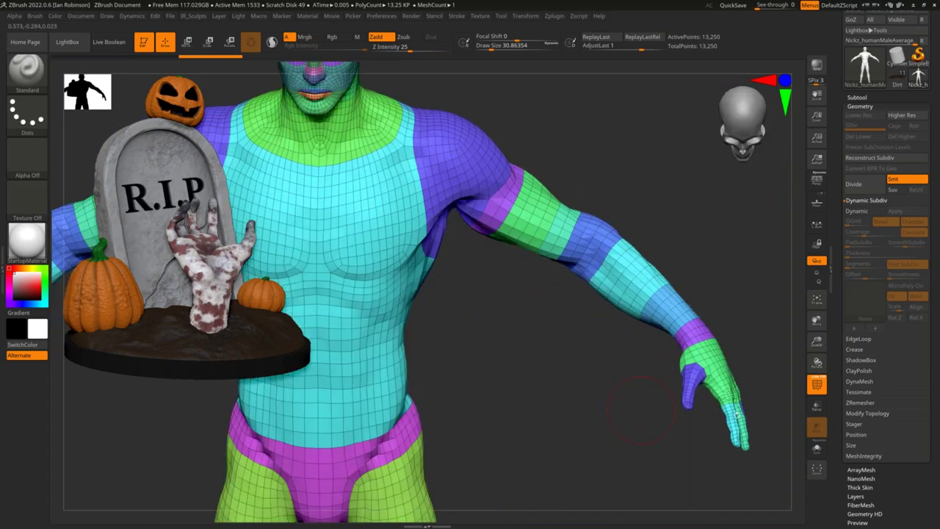
alt+drag(727, 354, 596, 294)
mouse_move(685, 275)
mouse_down()
mouse_move(686, 304)
mouse_move(727, 313)
mouse_move(685, 292)
mouse_up()
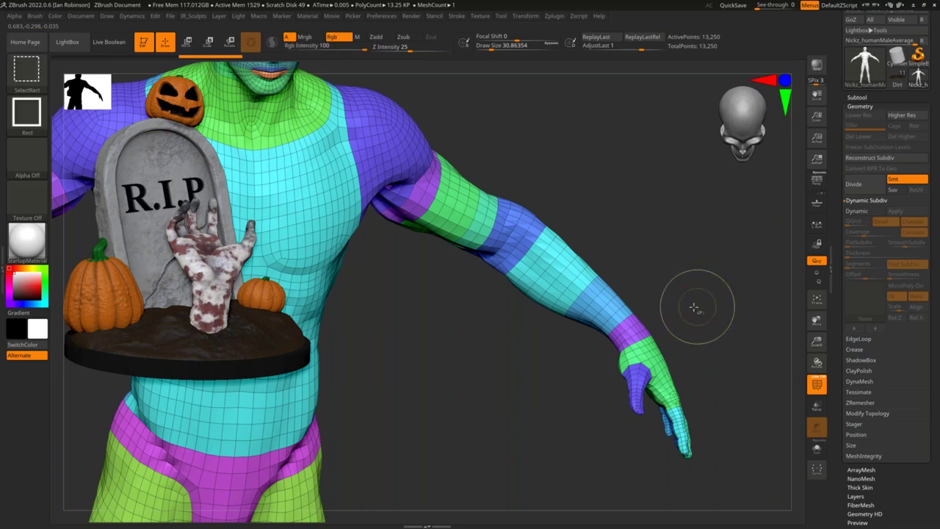
ctrl+shift+click(624, 308)
mouse_move(705, 258)
alt+mouse_down()
mouse_move(609, 321)
mouse_move(683, 275)
mouse_move(581, 196)
mouse_move(641, 303)
mouse_move(708, 263)
mouse_move(676, 284)
alt+mouse_up()
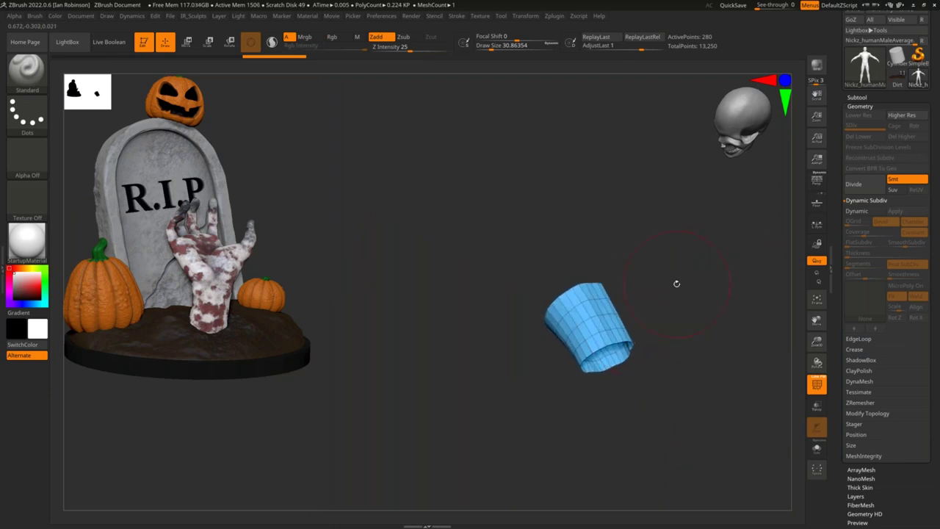
key(ctrl+shift)
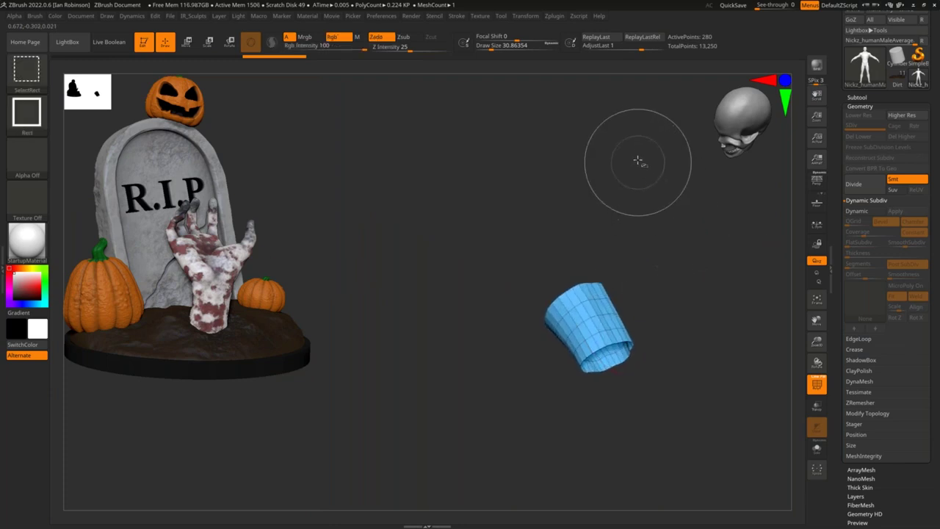
mouse_move(647, 164)
mouse_down()
mouse_move(702, 213)
mouse_move(713, 206)
mouse_move(680, 208)
mouse_up()
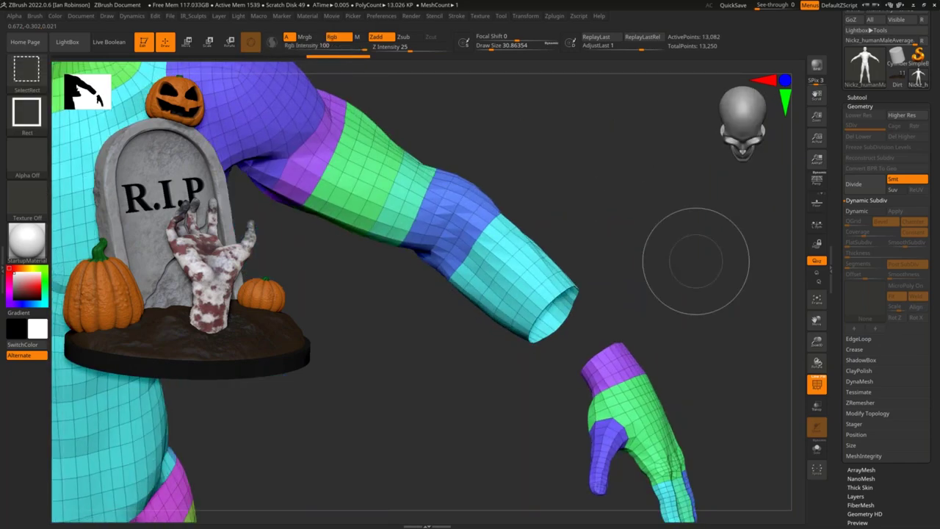
ctrl+shift+click(698, 278)
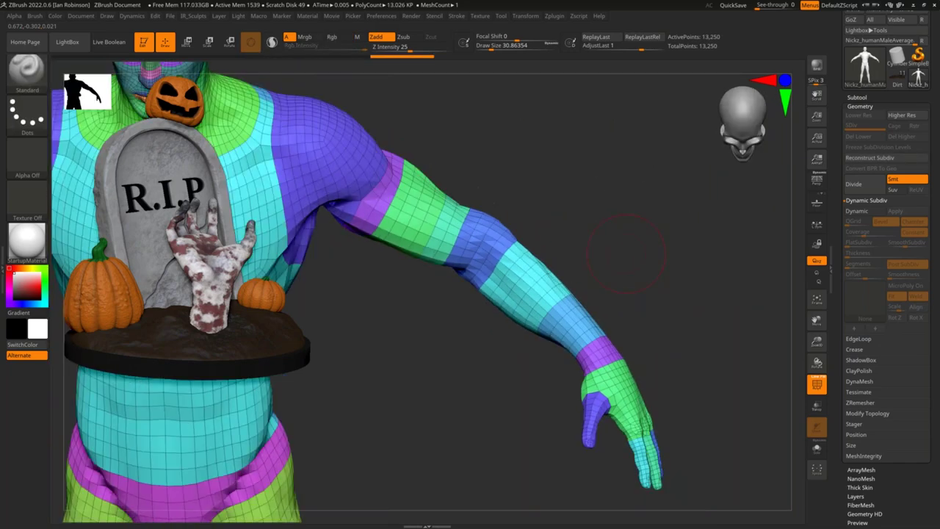
- Isolate the blue band above the left wrist once more and invert the visibility to hide only that band
key(ctrl+shift)
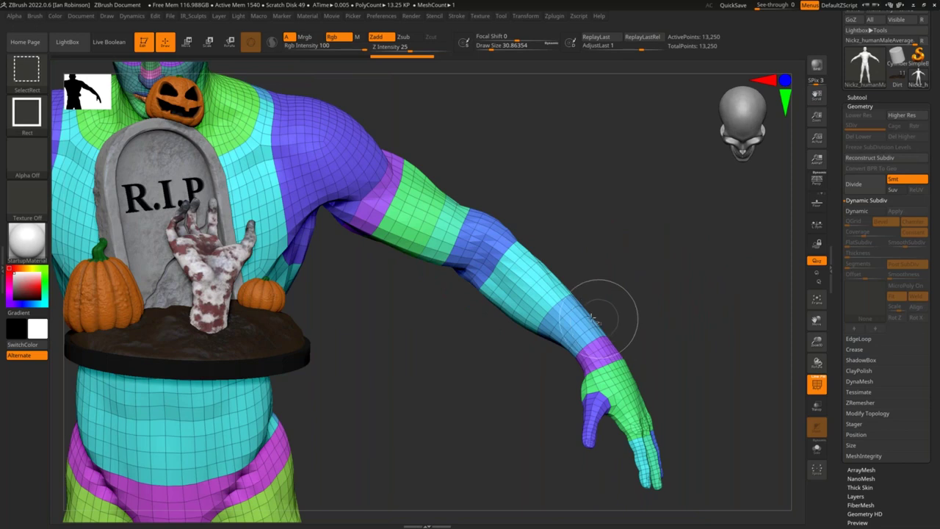
ctrl+shift+click(597, 321)
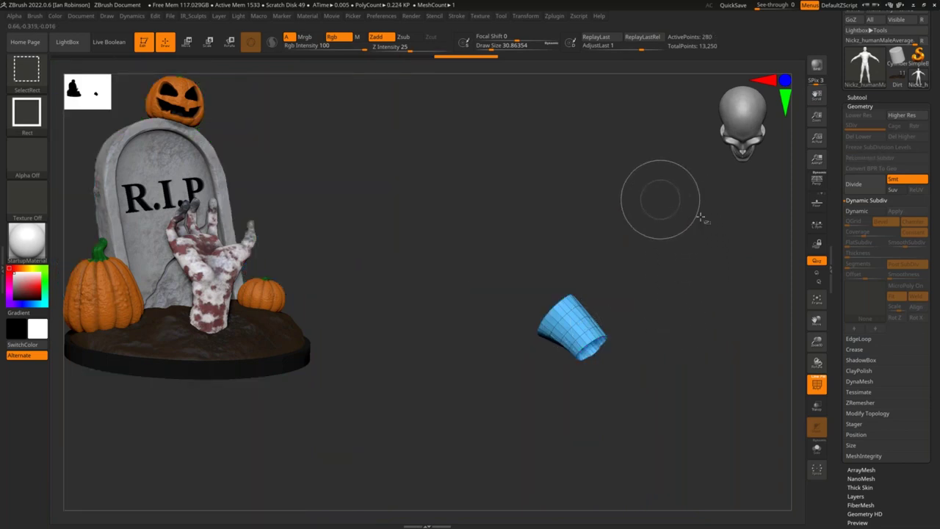
ctrl+shift+drag(666, 162, 725, 265)
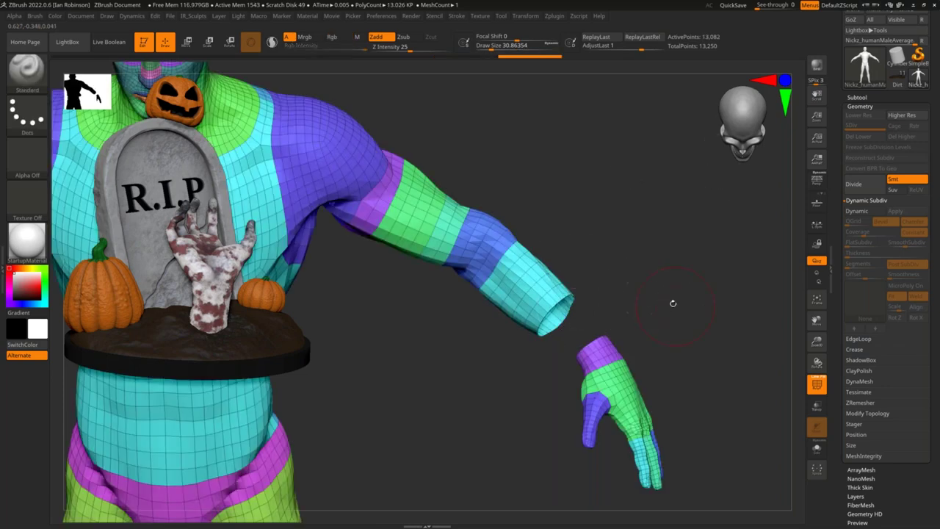
- Hide the left hand's wrist, palm, thumb and finger polygroups one by one, and show the whole body again
key(ctrl+shift)
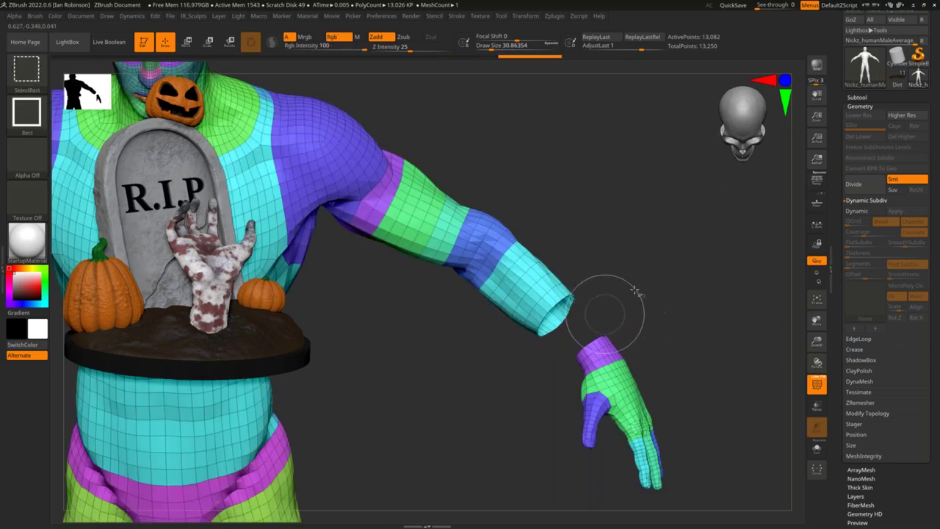
ctrl+shift+click(613, 345)
ctrl+shift+click(616, 374)
ctrl+shift+click(596, 408)
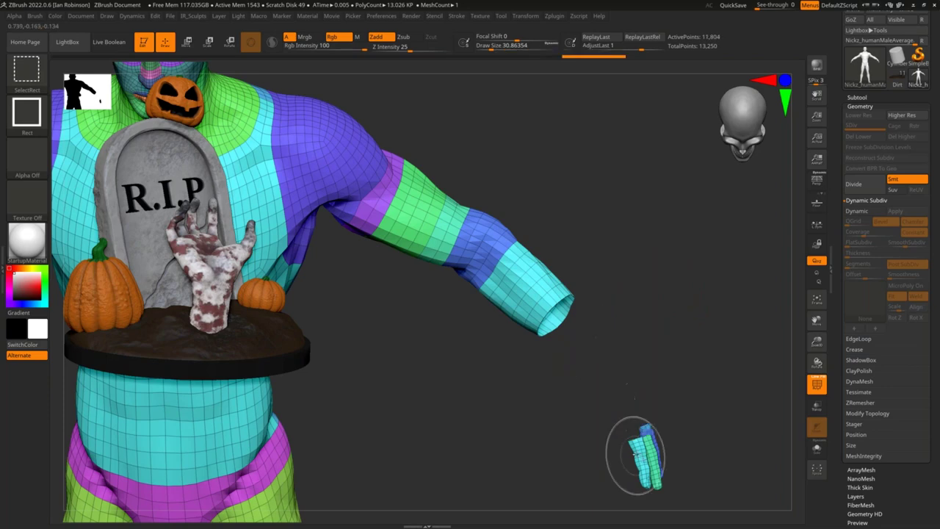
ctrl+shift+click(638, 452)
ctrl+shift+click(653, 450)
ctrl+shift+click(653, 446)
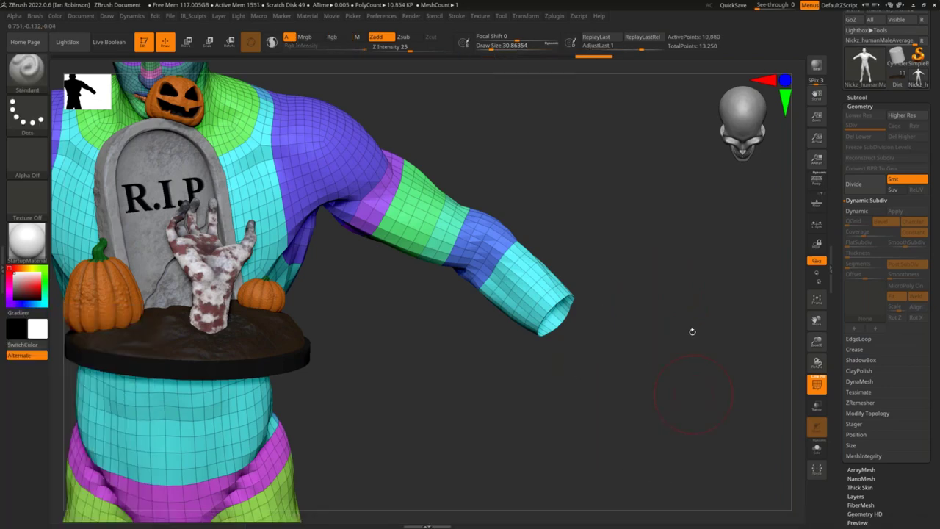
drag(685, 345, 723, 324)
key(ctrl+shift)
ctrl+shift+click(716, 302)
key(f)
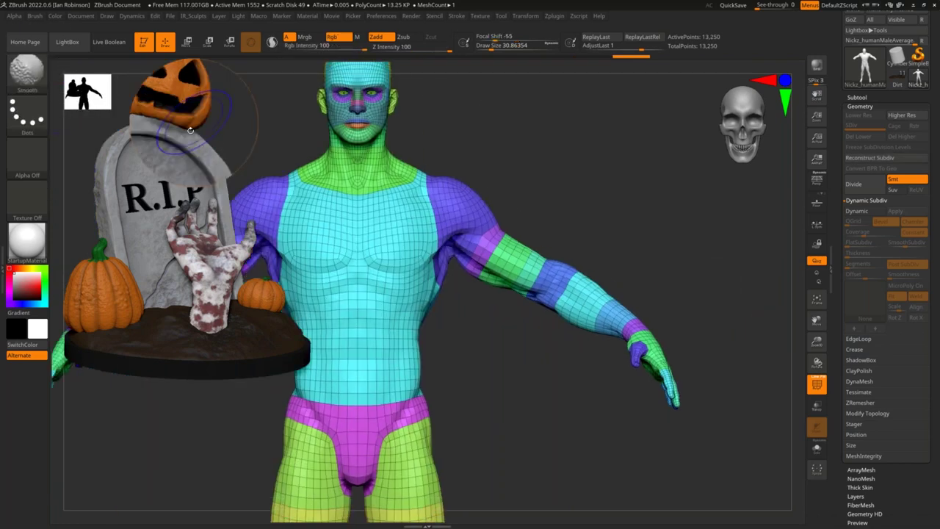
- Set SelectLasso as the active selection brush and accept the brush note
key(ctrl)
mouse_move(27, 69)
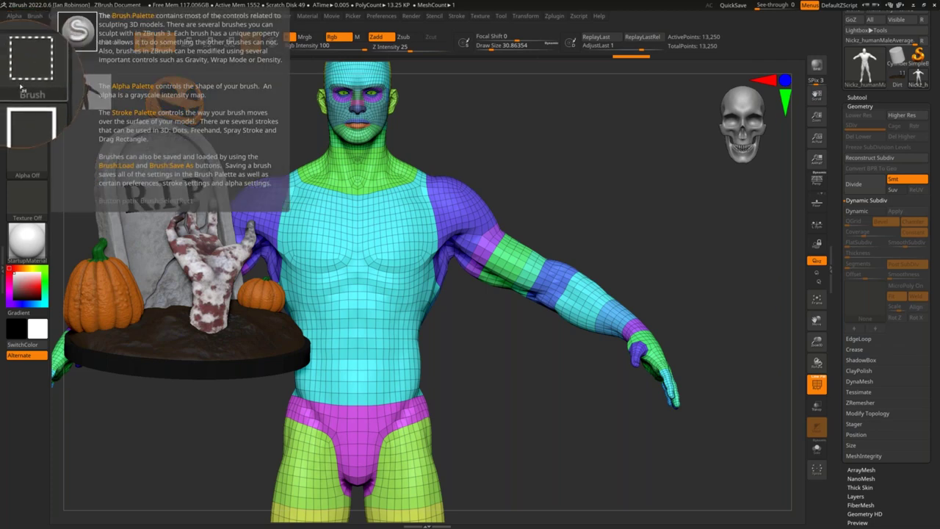
key(ctrl+shift)
key(ctrl)
key(ctrl+shift)
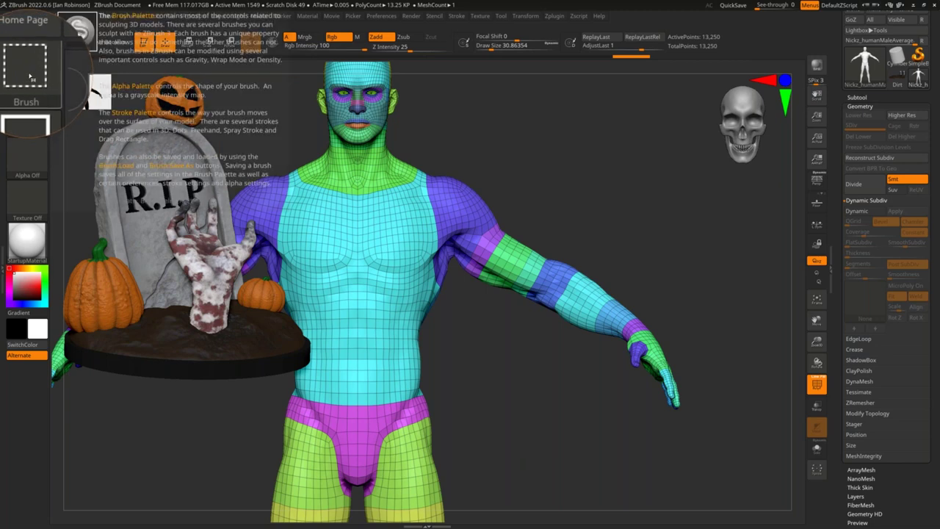
ctrl+shift+click(30, 74)
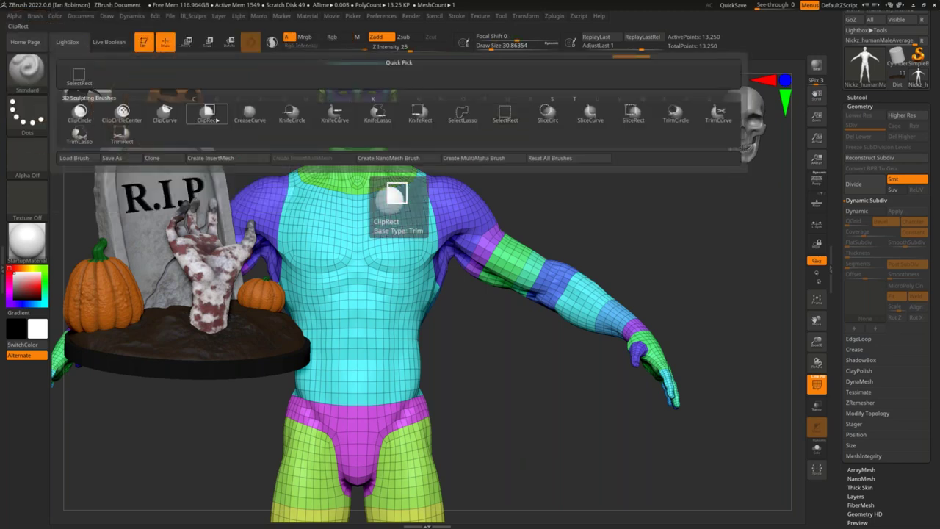
click(467, 116)
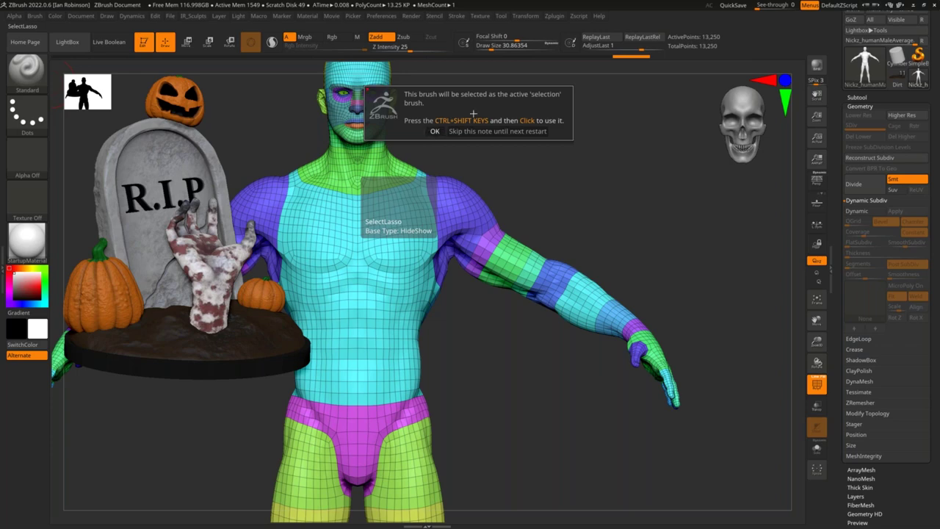
click(435, 131)
- Isolate the figure's left hand and lower forearm with a freehand lasso selection
alt+drag(682, 243, 657, 275)
mouse_move(564, 212)
ctrl+shift+mouse_down()
mouse_move(703, 368)
mouse_move(668, 441)
mouse_move(578, 413)
mouse_move(522, 347)
mouse_move(505, 298)
mouse_move(517, 273)
ctrl+shift+mouse_up()
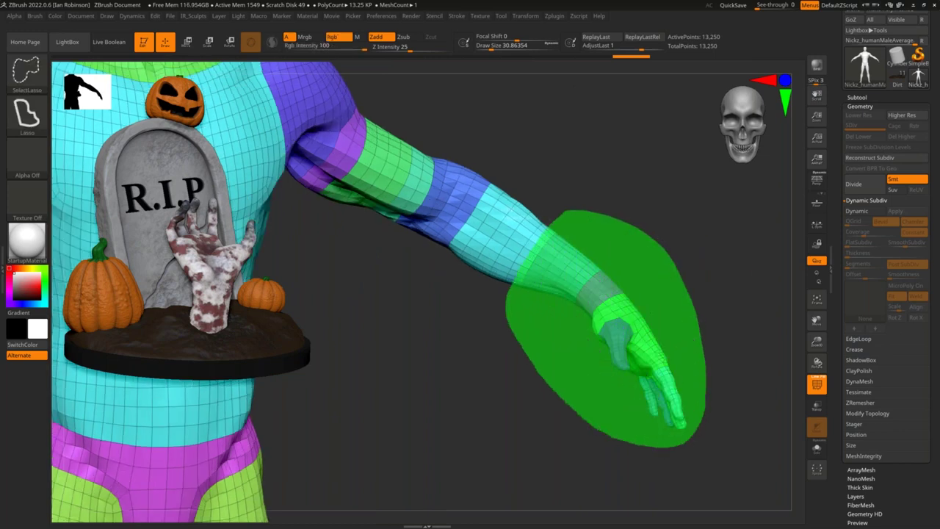
ctrl+shift+drag(547, 224, 564, 212)
- Hide the stray polygons left at the forearm's open end and check the isolated hand in a straight front view
mouse_move(638, 239)
mouse_down()
mouse_move(654, 247)
mouse_move(644, 250)
mouse_up()
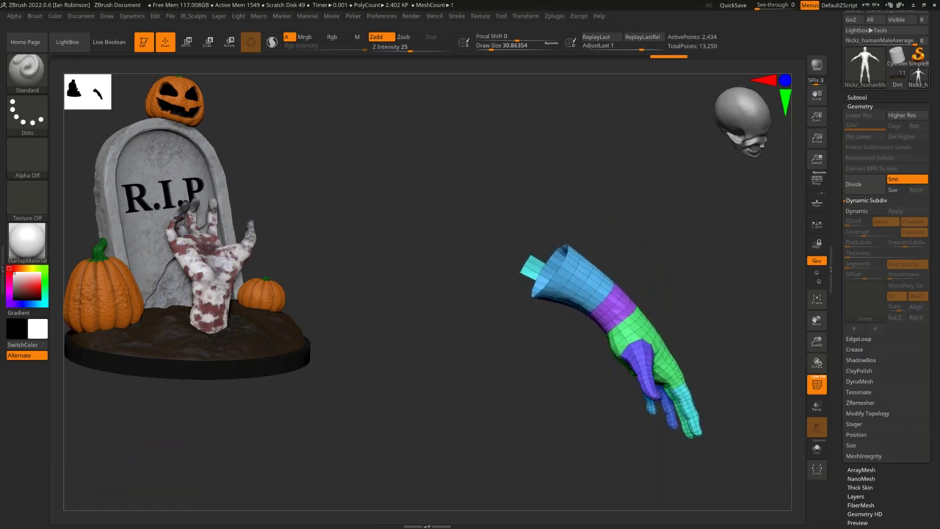
key(ctrl+shift)
ctrl+alt+shift+drag(546, 245, 541, 252)
mouse_move(522, 289)
ctrl+shift+mouse_down()
mouse_move(501, 283)
mouse_move(505, 255)
mouse_move(545, 227)
ctrl+shift+mouse_up()
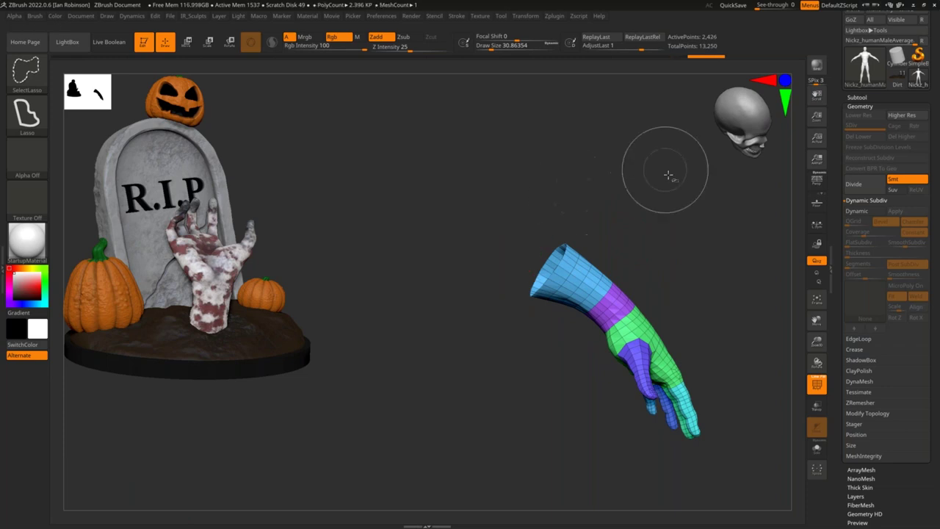
mouse_move(665, 245)
alt+mouse_down()
mouse_move(679, 270)
mouse_move(646, 294)
mouse_move(682, 266)
mouse_move(654, 244)
alt+mouse_up()
ctrl+shift+click(636, 352)
key(ctrl+shift+a)
key(f)
drag(706, 305, 681, 243)
shift+drag(683, 288, 667, 251)
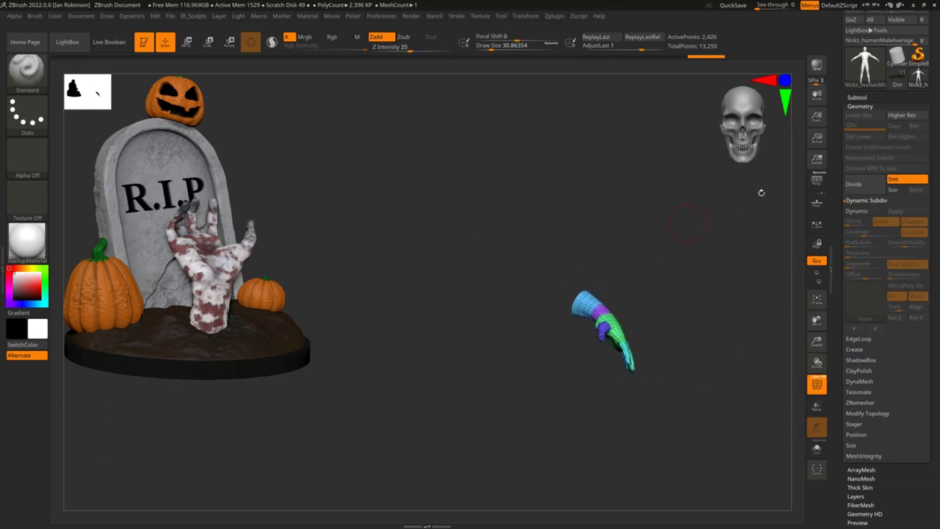
- Try to delete the hidden geometry around the isolated hand with Modify Topology's Del Hidden
click(864, 97)
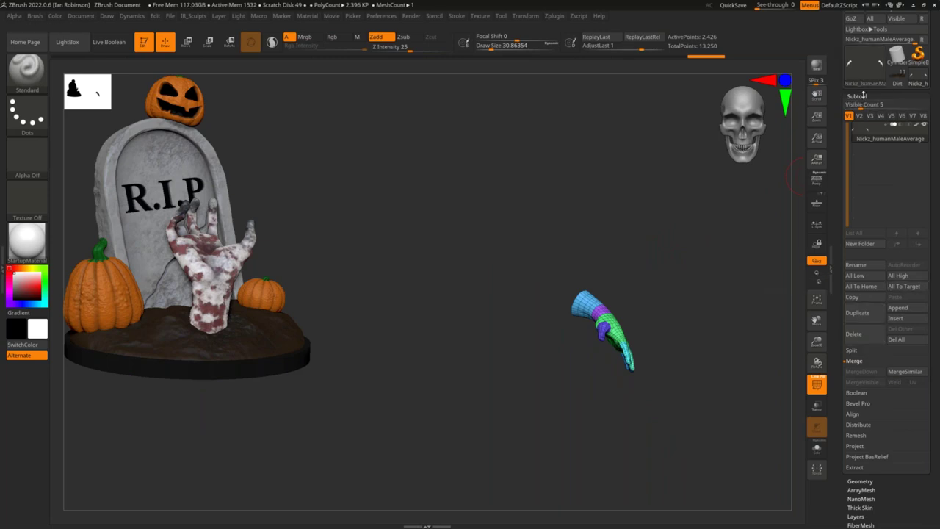
click(865, 97)
click(860, 106)
scroll(881, 294, down, 4)
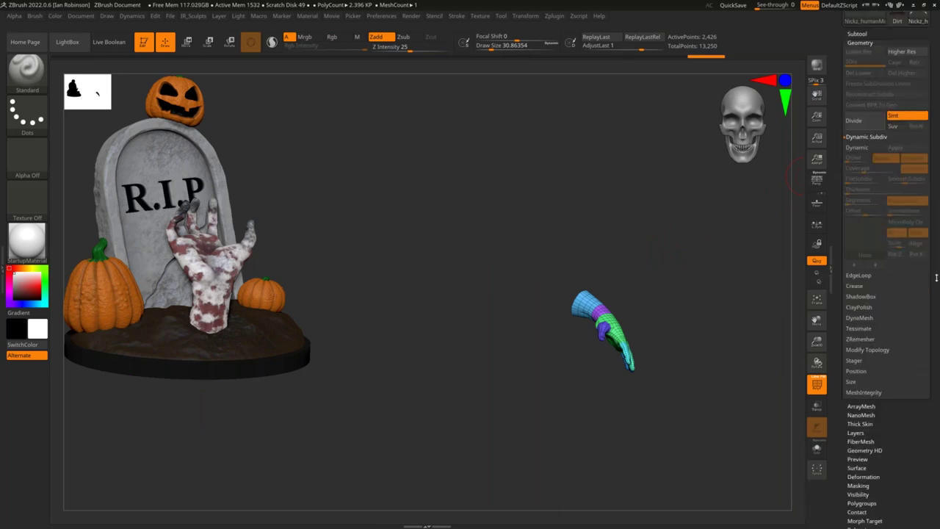
click(874, 291)
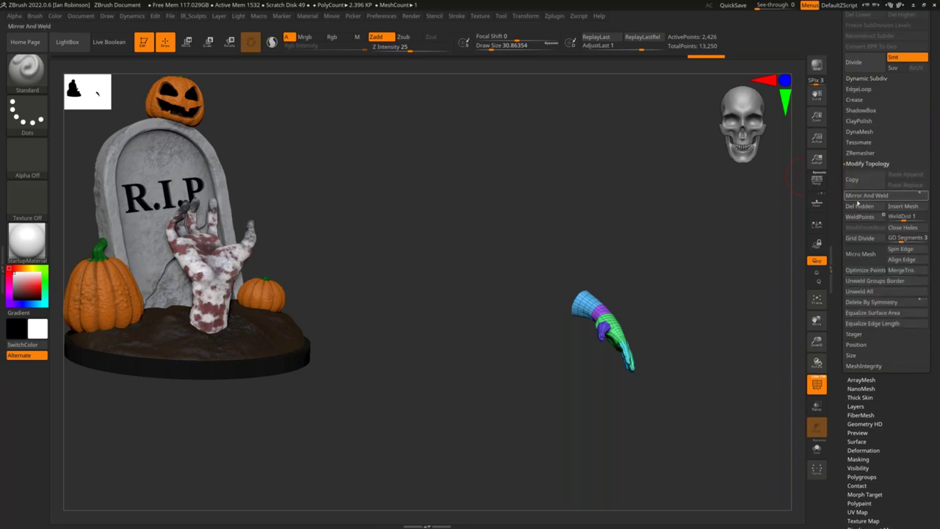
click(859, 206)
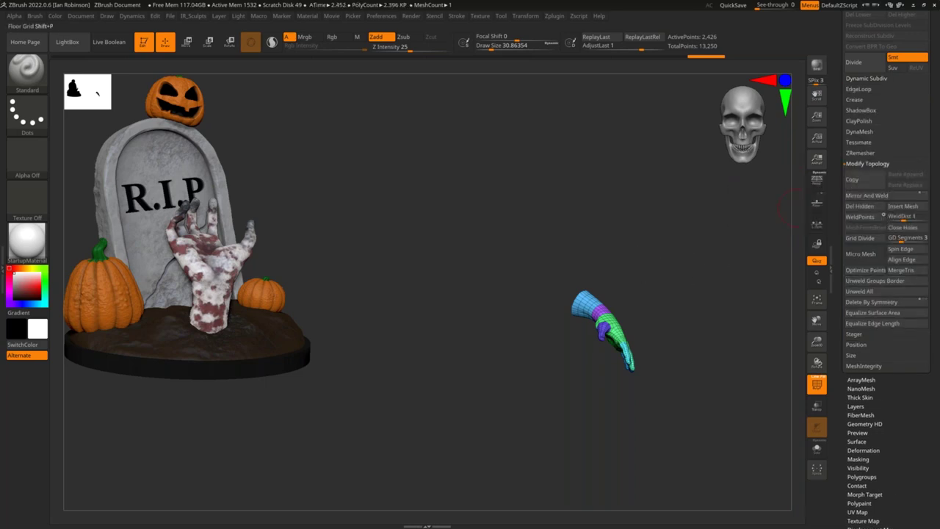
click(868, 206)
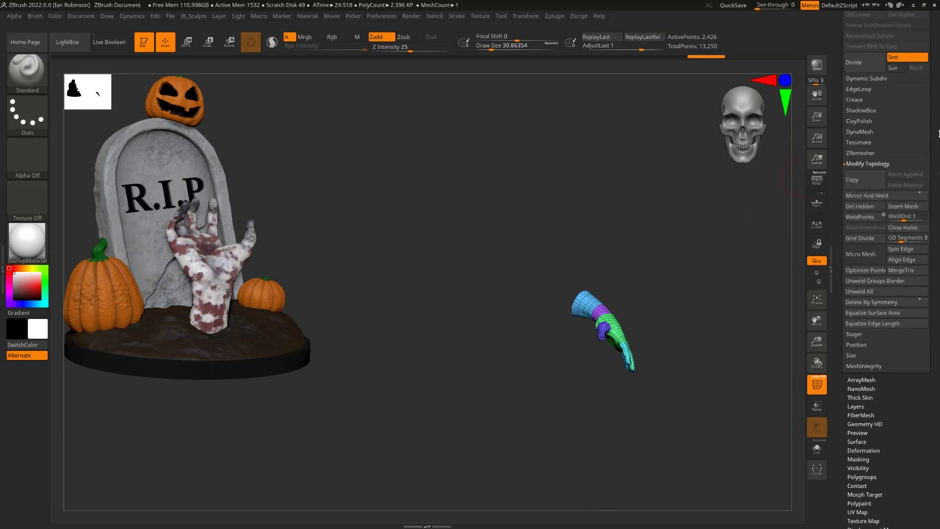
- Try deleting the body model's ArmsDown and MouthOpen layers, and undo the deletion
scroll(935, 163, down, 5)
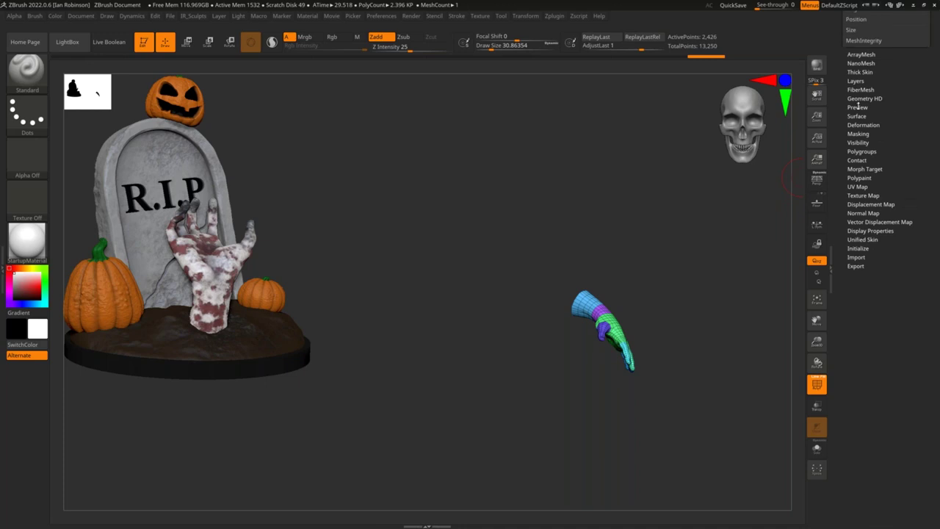
click(868, 82)
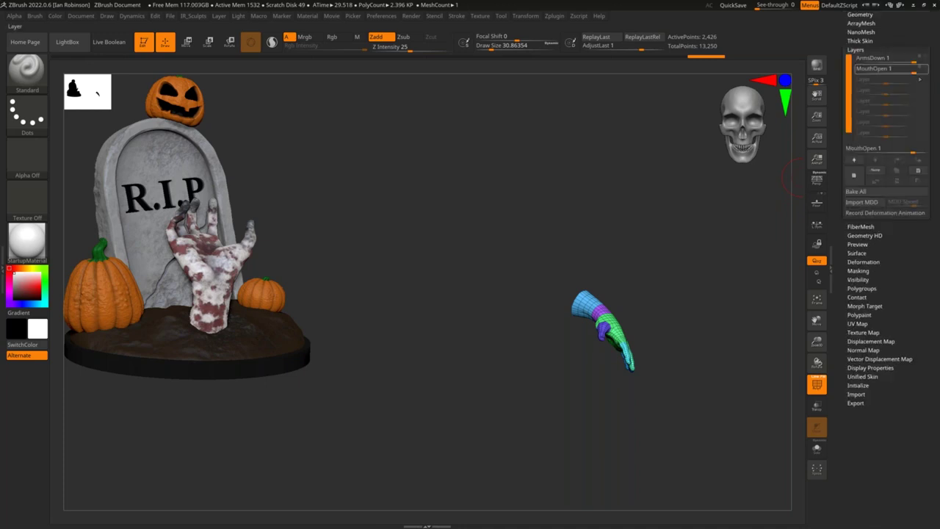
mouse_move(895, 59)
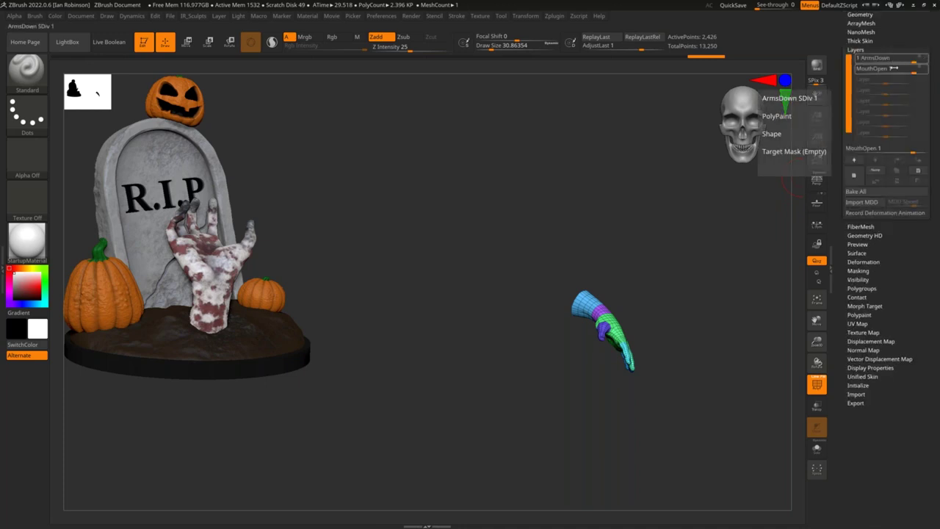
click(918, 171)
click(923, 170)
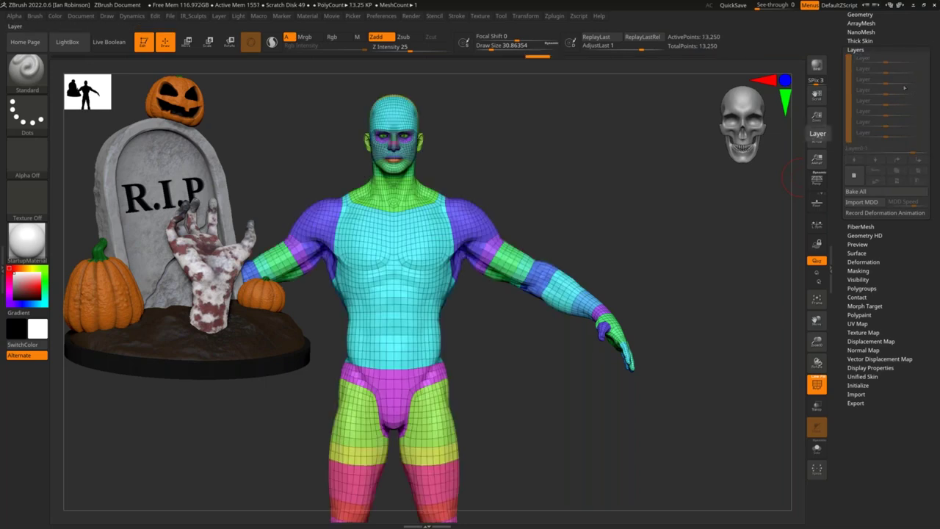
key(ctrl+z)
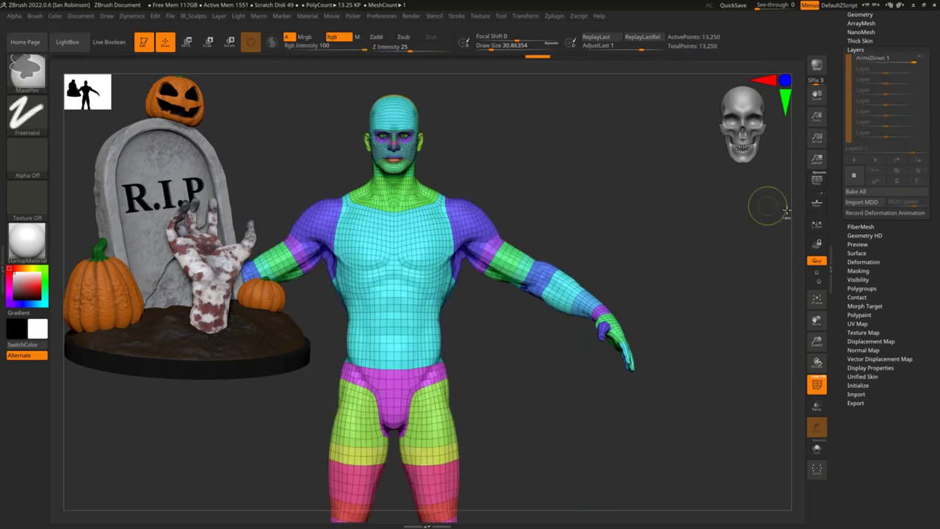
key(ctrl+z)
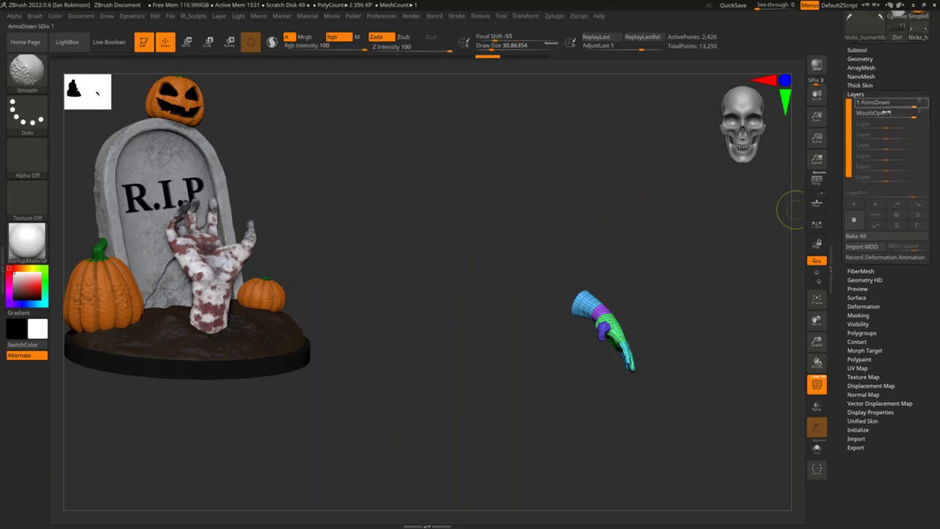
- Delete the ArmsDown and MouthOpen layers from the body model
click(894, 101)
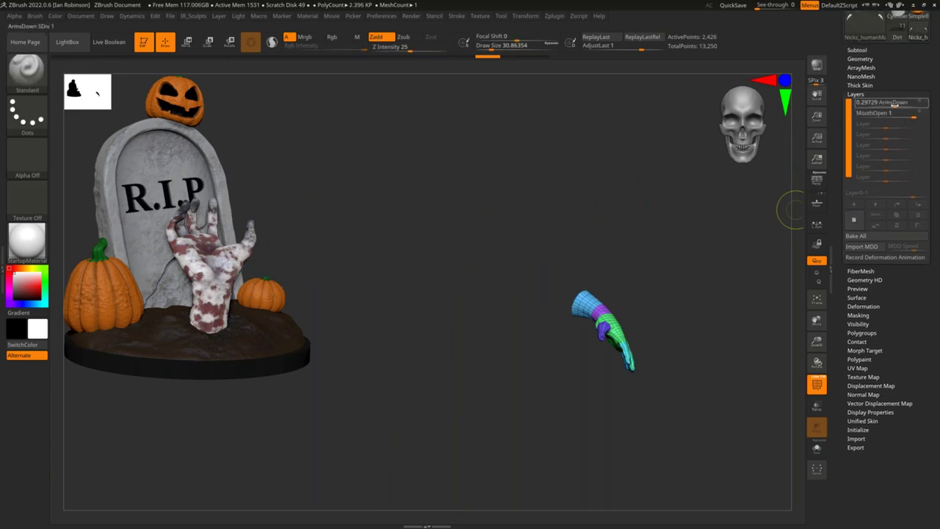
click(895, 105)
click(920, 215)
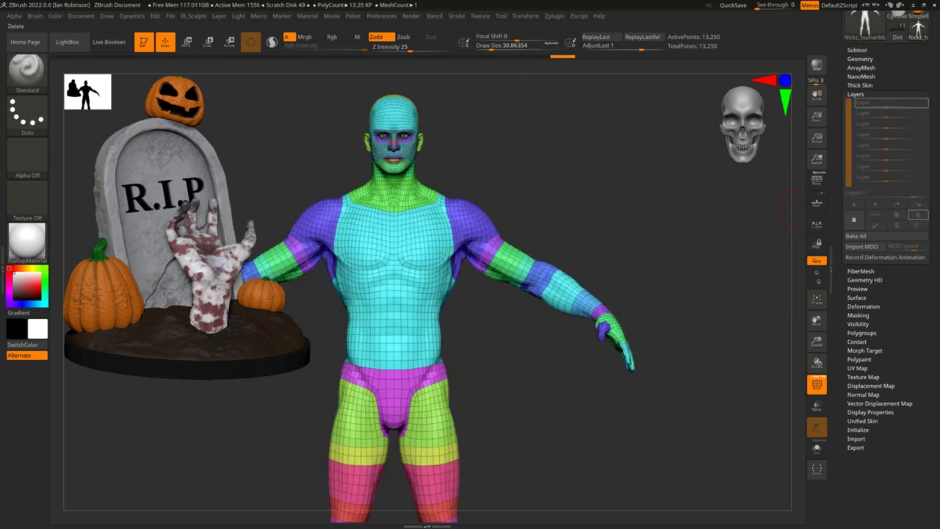
- Isolate the figure's hands and lower forearms by lassoing the left hand and inverting the visibility
ctrl+right_drag(712, 221, 702, 341)
right_drag(510, 173, 550, 177)
mouse_move(551, 176)
ctrl+shift+mouse_down()
mouse_move(602, 414)
mouse_move(526, 242)
mouse_move(504, 239)
mouse_move(547, 180)
ctrl+shift+mouse_up()
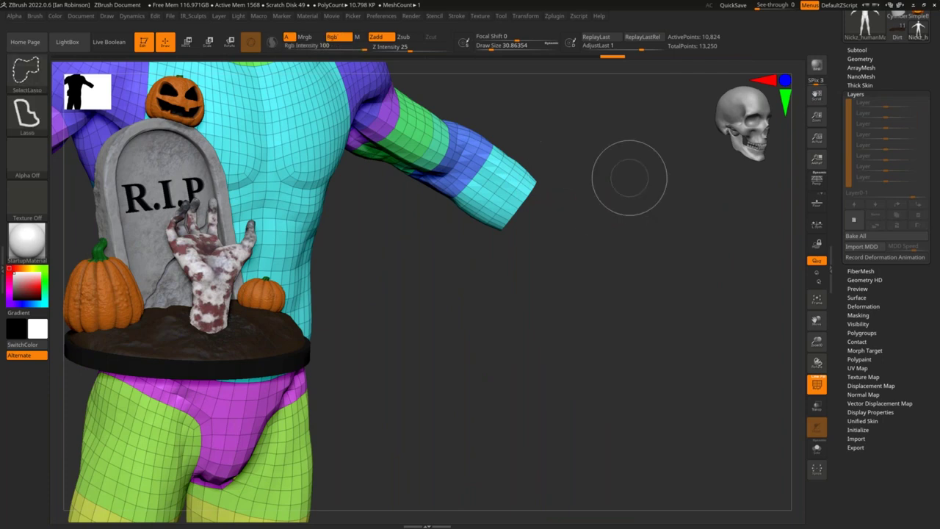
ctrl+shift+drag(629, 181, 650, 213)
mouse_move(665, 254)
ctrl+right_down()
mouse_move(674, 218)
mouse_move(665, 226)
ctrl+right_up()
drag(664, 227, 690, 220)
- Delete all hidden geometry, keeping only the hands and lower forearms
click(860, 58)
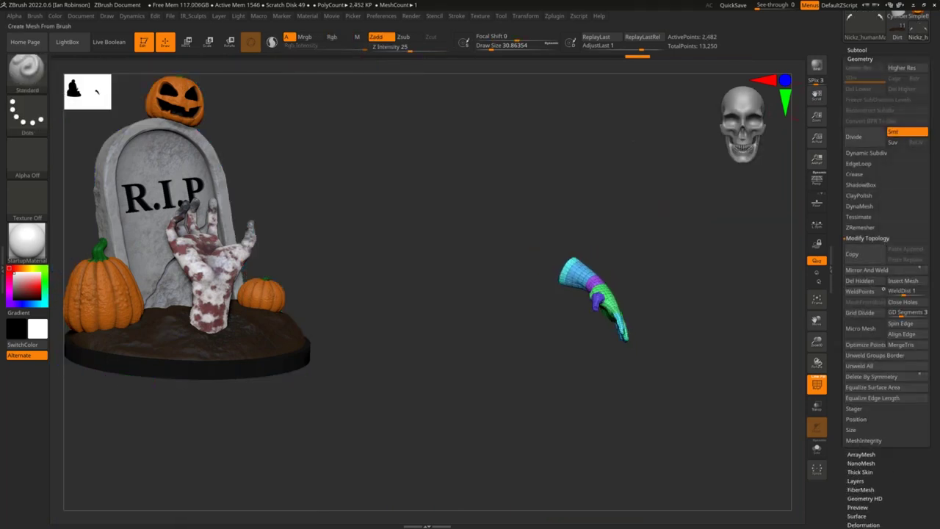
click(860, 280)
alt+drag(668, 237, 641, 189)
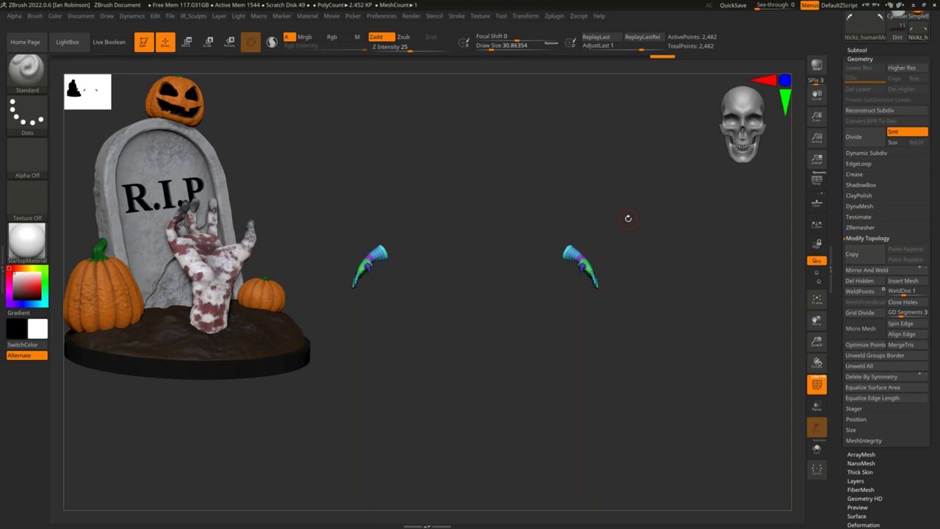
- Frame the back of the left hand and turn on its Dynamic Subdiv smoothing preview
ctrl+right_drag(583, 194, 665, 302)
right_drag(665, 301, 658, 342)
drag(658, 341, 645, 287)
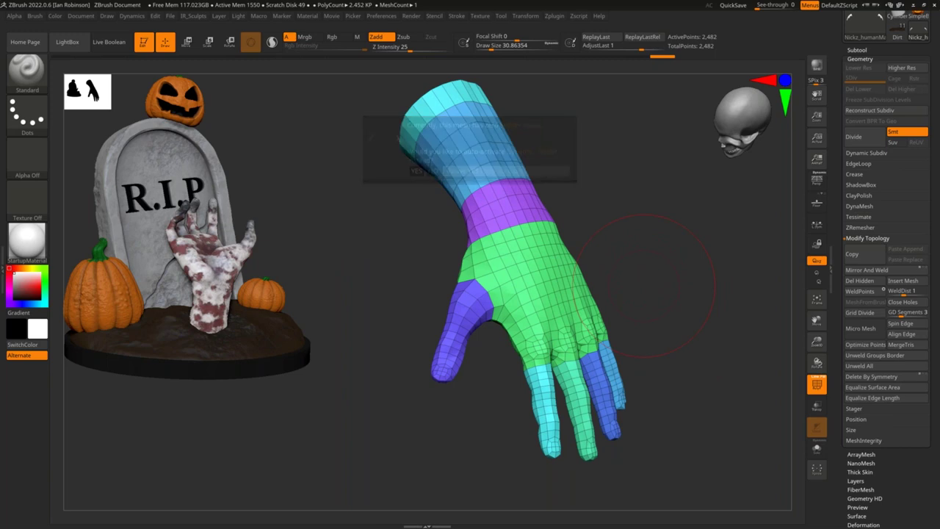
key(ctrl+d)
key(ctrl+d)
key(ctrl+d)
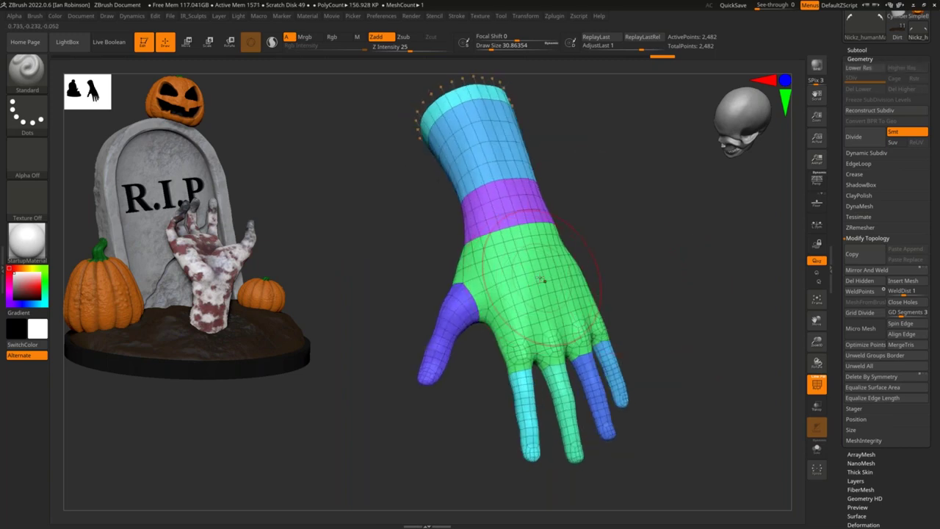
- Isolate the hand's green palm polygroup and reduce the draw size to about 10.6
ctrl+shift+click(543, 280)
key(s)
drag(622, 257, 615, 257)
mouse_move(622, 259)
alt+mouse_down()
mouse_move(606, 298)
mouse_move(602, 259)
alt+mouse_up()
key(s)
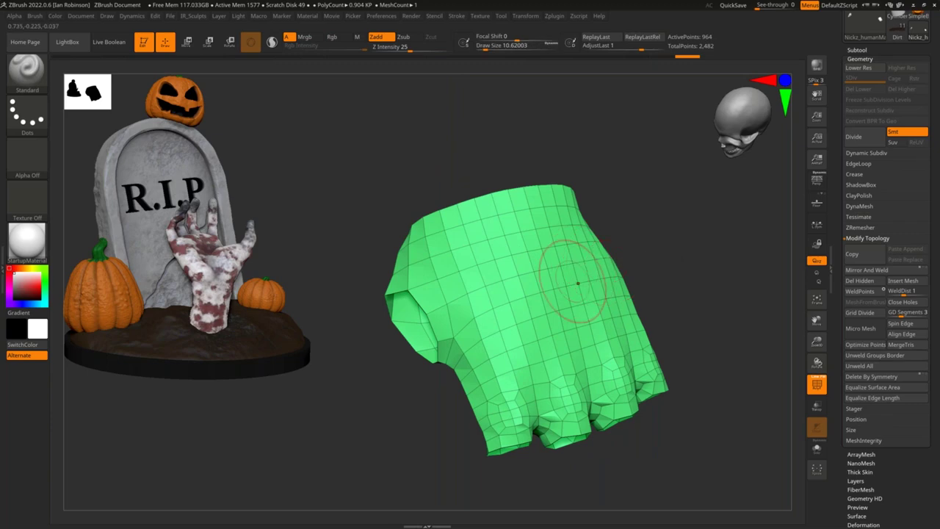
- Try sculpting the isolated palm near the wrist with the ClayBuildup brush, and undo the strokes
key(b)
key(c)
key(b)
mouse_move(529, 308)
mouse_down()
mouse_move(492, 220)
mouse_move(574, 255)
mouse_move(552, 307)
mouse_move(521, 312)
mouse_move(465, 199)
mouse_move(506, 210)
mouse_move(536, 239)
mouse_up()
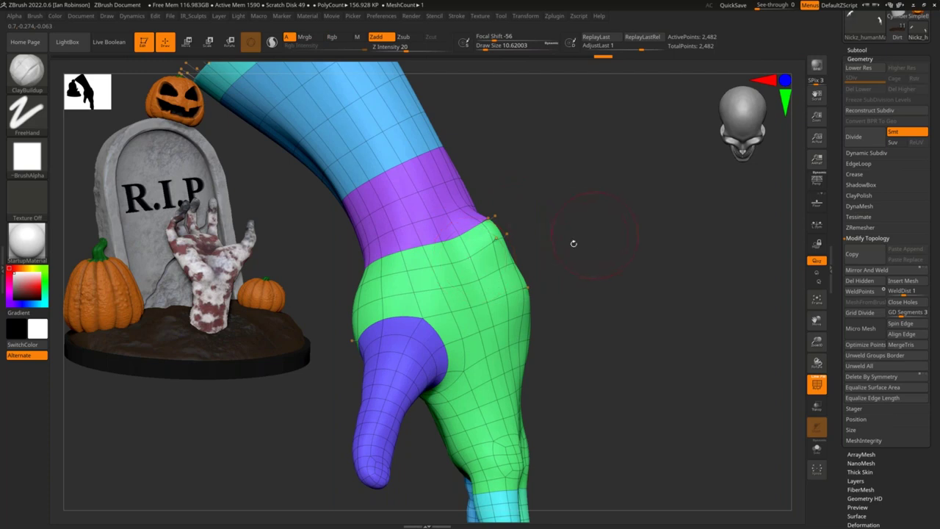
key(ctrl+z)
key(ctrl+z)
key(ctrl+z)
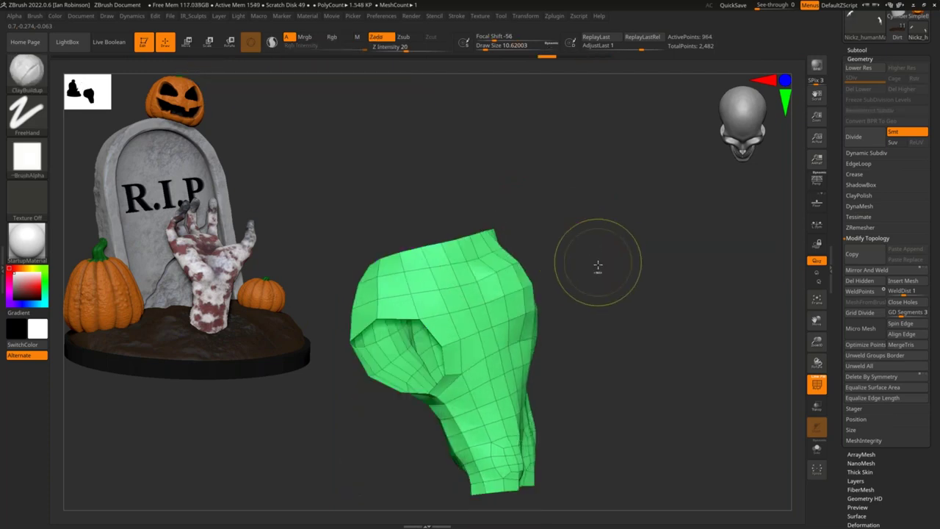
- Inspect the isolated palm with the polyframe off and on, and show the whole hand again
mouse_move(618, 264)
mouse_down()
mouse_move(565, 274)
mouse_move(560, 316)
mouse_move(668, 273)
mouse_move(630, 274)
mouse_up()
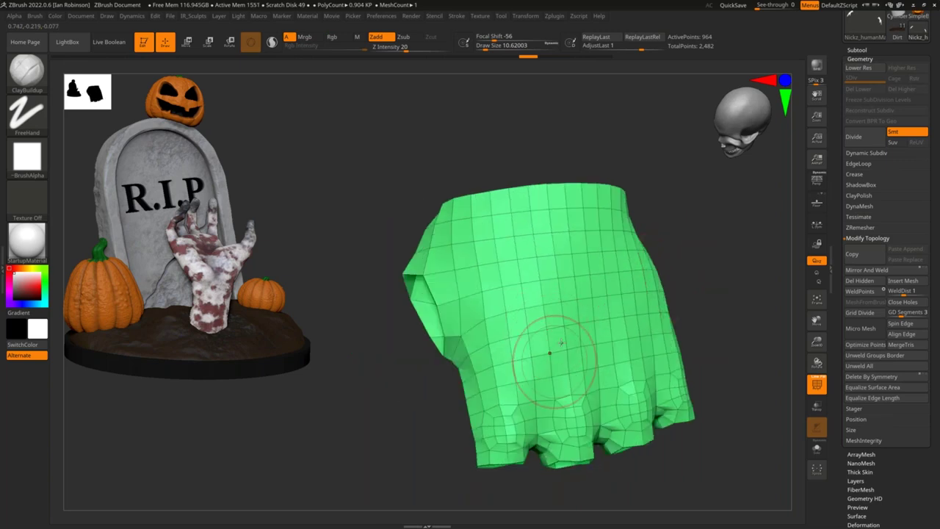
key(shift+f)
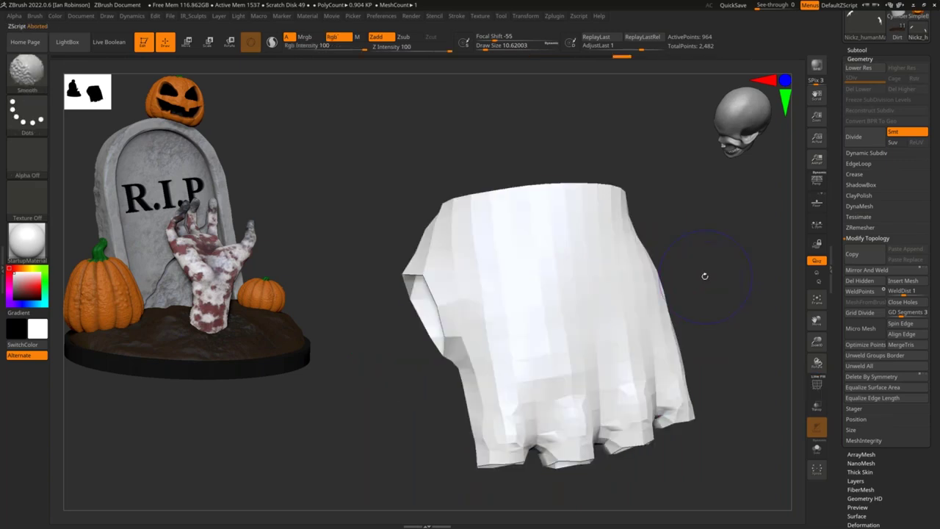
key(shift+f)
key(d)
ctrl+shift+click(702, 264)
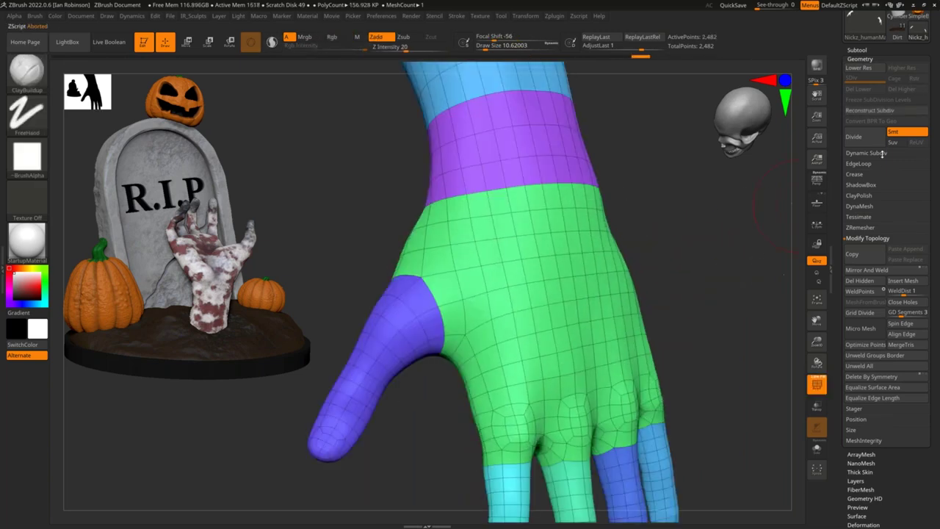
- Turn off Dynamic Subdiv and divide the hand mesh three times, up to subdivision level 4
key(shift+d)
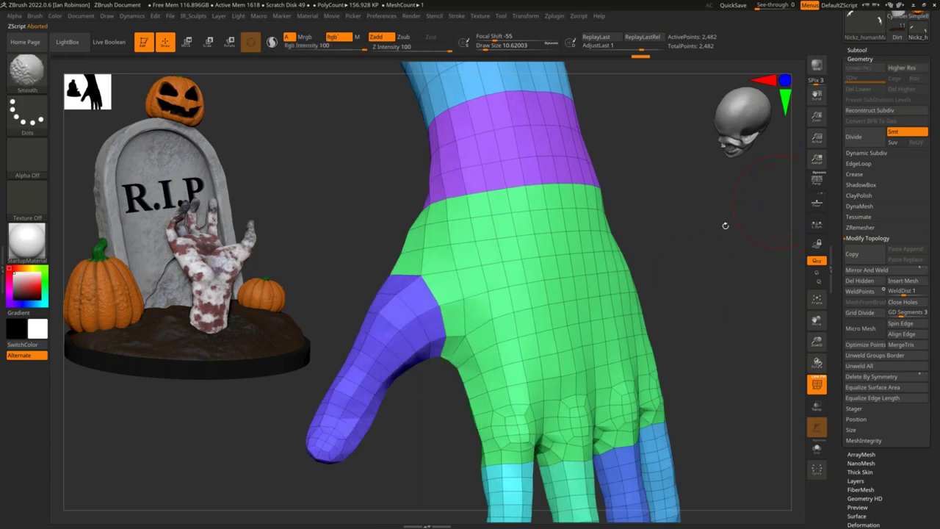
key(d)
key(d)
key(d)
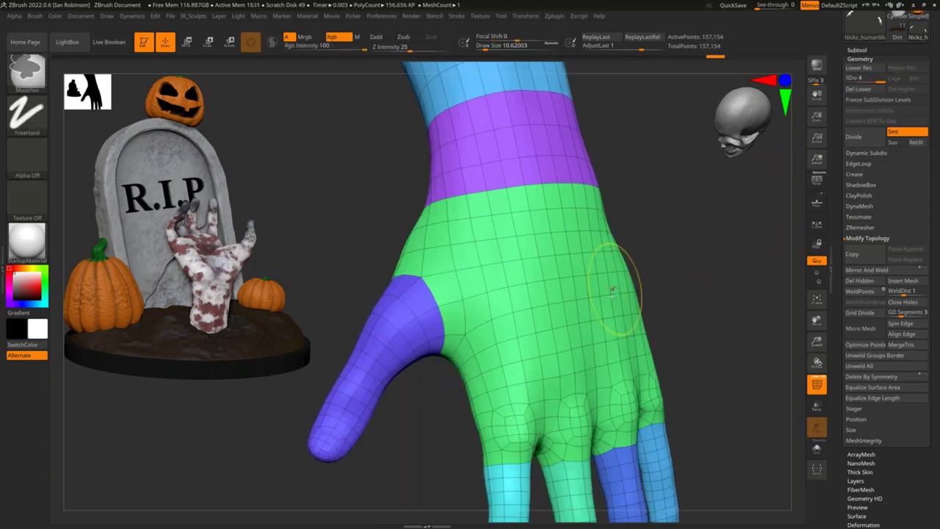
- Try isolating the palm polygroup repeatedly at subdivision level 4, restoring the whole hand each time
ctrl+shift+click(612, 291)
key(ctrl+z)
ctrl+shift+click(599, 288)
key(ctrl+z)
ctrl+shift+click(594, 295)
key(ctrl+z)
ctrl+shift+click(593, 299)
key(ctrl+z)
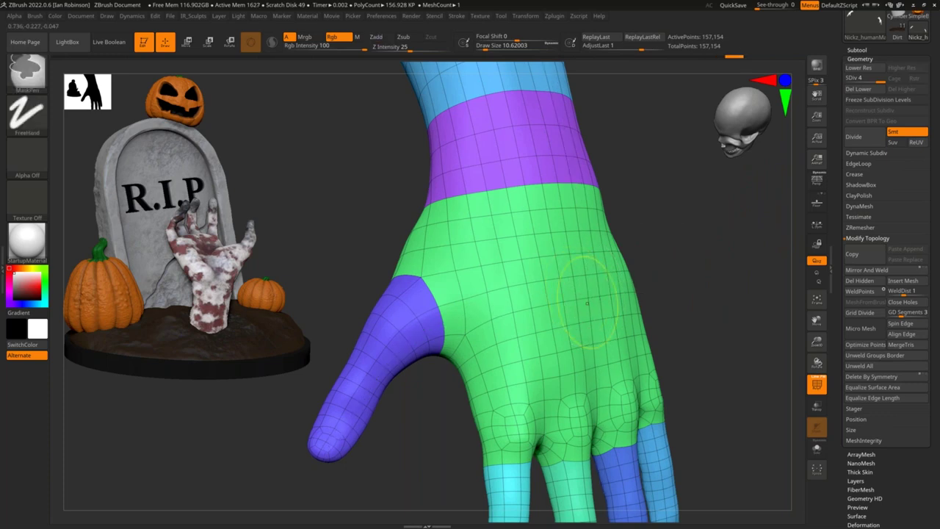
ctrl+shift+click(586, 303)
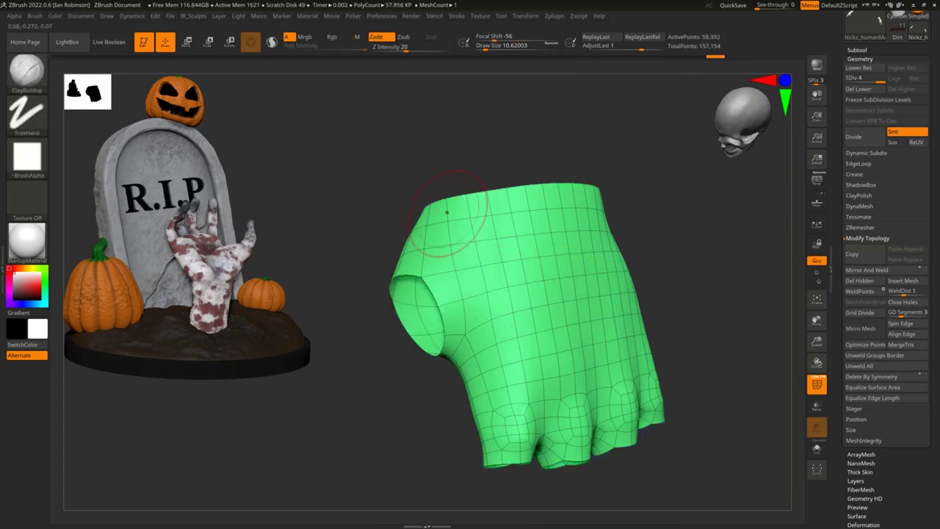
key(ctrl+z)
- Step the hand mesh down to subdivision level 1, toggling the polyframe display off and back on
key(shift+d)
key(shift+d)
key(shift+d)
key(shift+f)
key(shift+f)
ctrl+right_drag(697, 267, 690, 324)
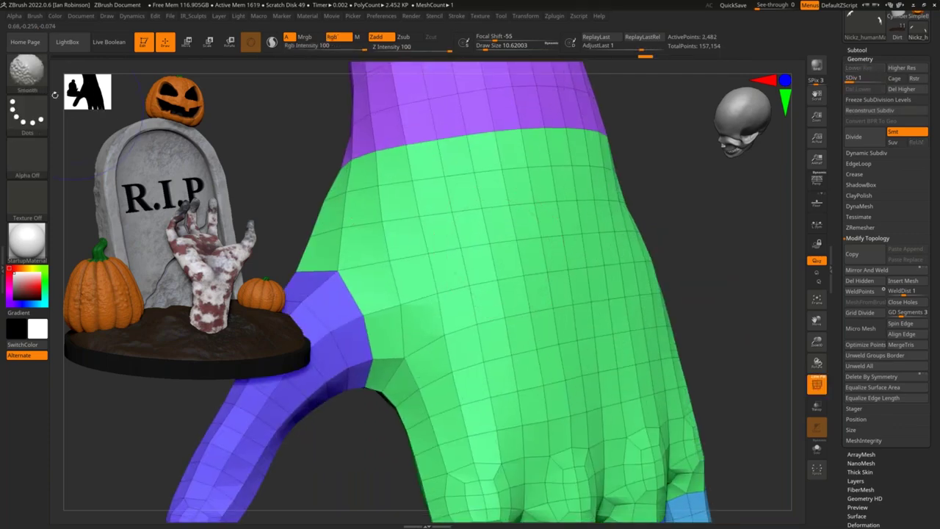
- Switch the selection brush to SelectRect and isolate the palm polygroup
ctrl+shift+click(28, 72)
click(510, 118)
ctrl+shift+click(608, 248)
ctrl+right_drag(694, 301, 711, 274)
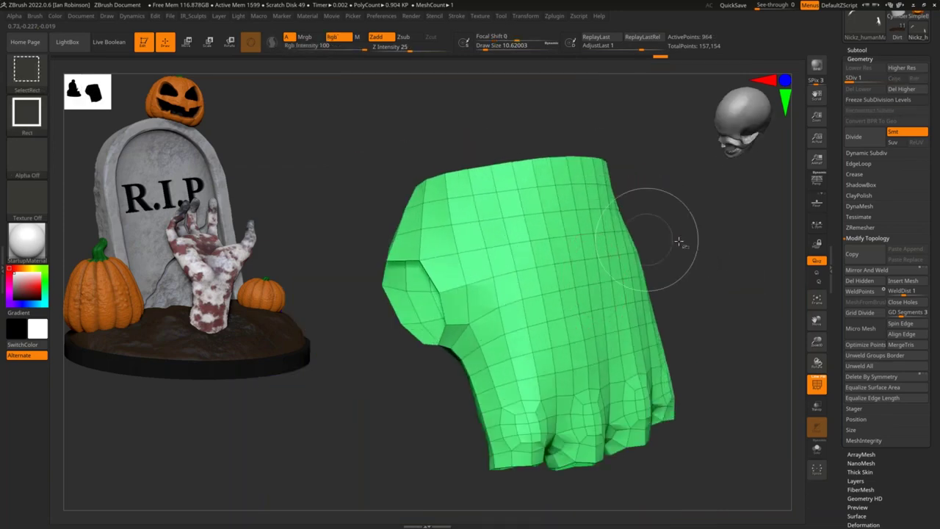
- Switch the selection brush back to SelectLasso and unhide the rest of the hand
ctrl+shift+click(27, 71)
click(462, 114)
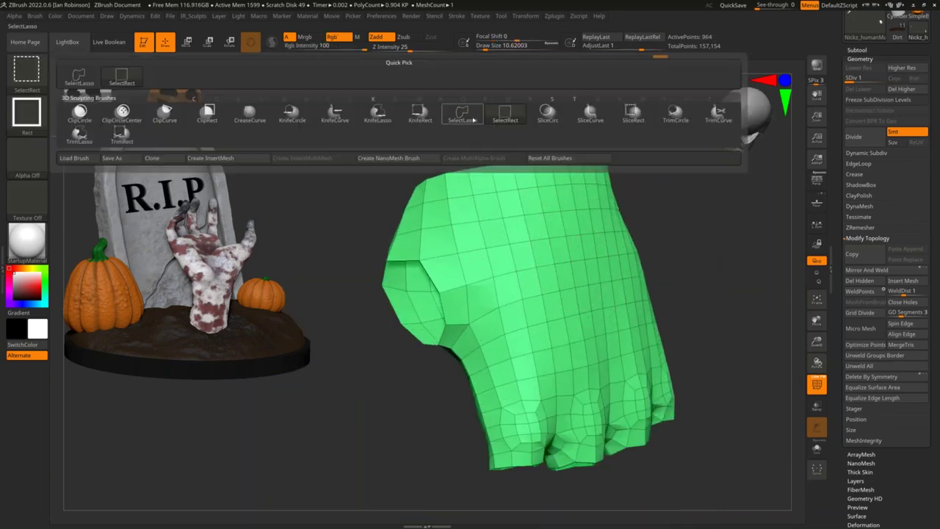
ctrl+shift+click(686, 254)
ctrl+right_drag(686, 254, 689, 287)
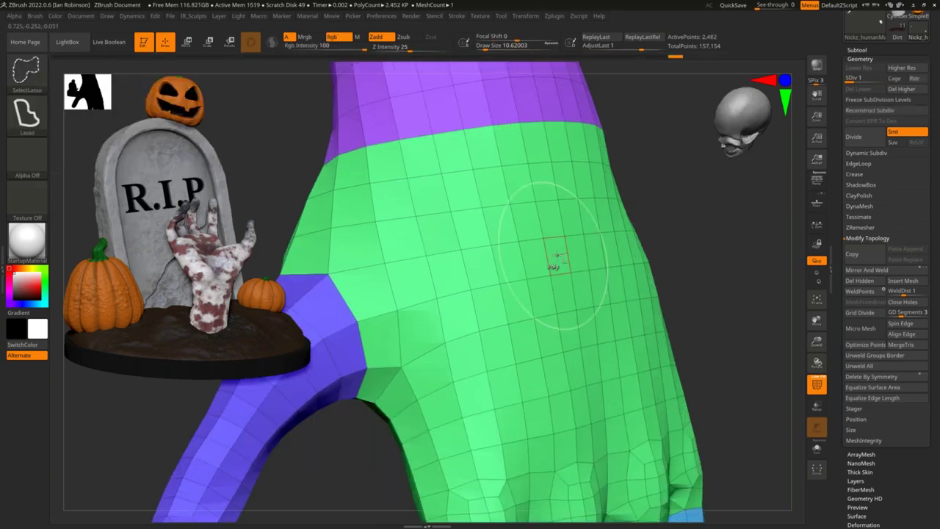
- Hide the polygon loops across the hand between the wrist and the middle of the palm one by one
ctrl+shift+click(551, 258)
right_drag(581, 230, 735, 254)
right_drag(506, 264, 587, 254)
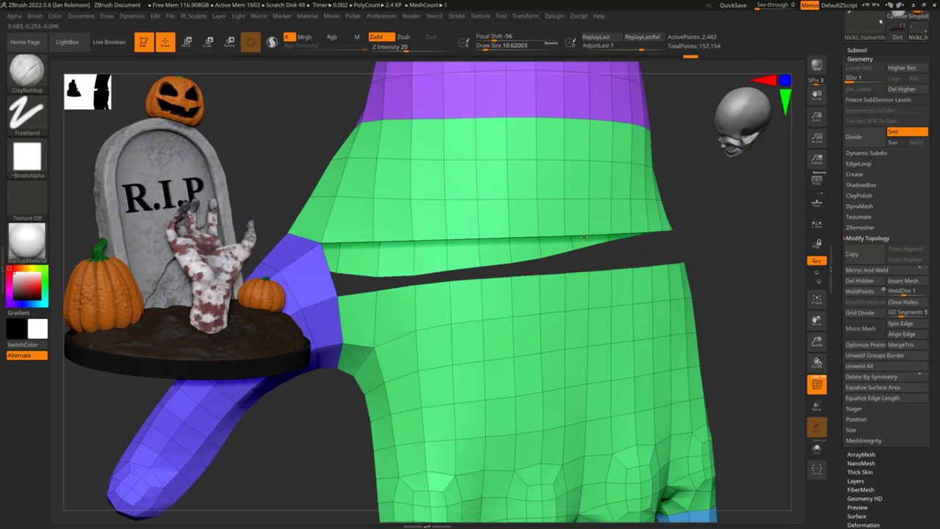
ctrl+shift+click(571, 218)
ctrl+shift+click(570, 182)
ctrl+shift+click(566, 150)
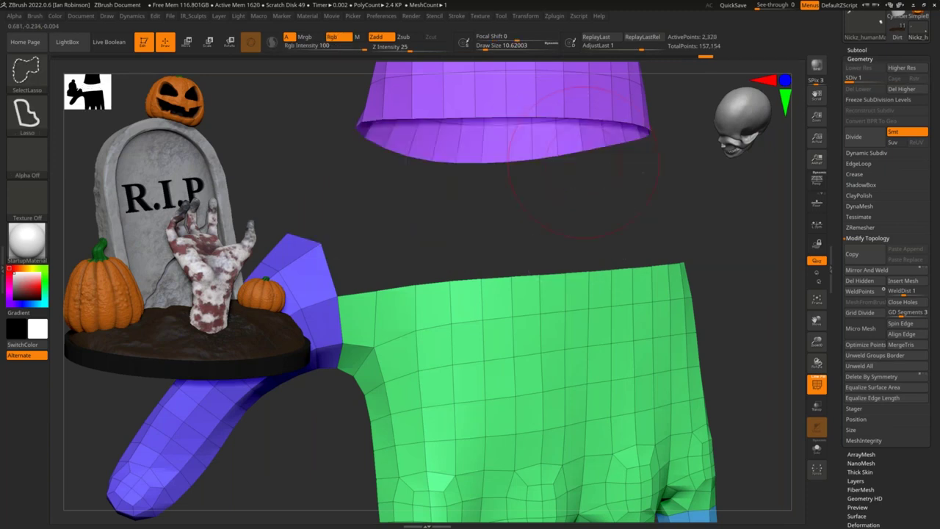
ctrl+right_drag(565, 160, 564, 134)
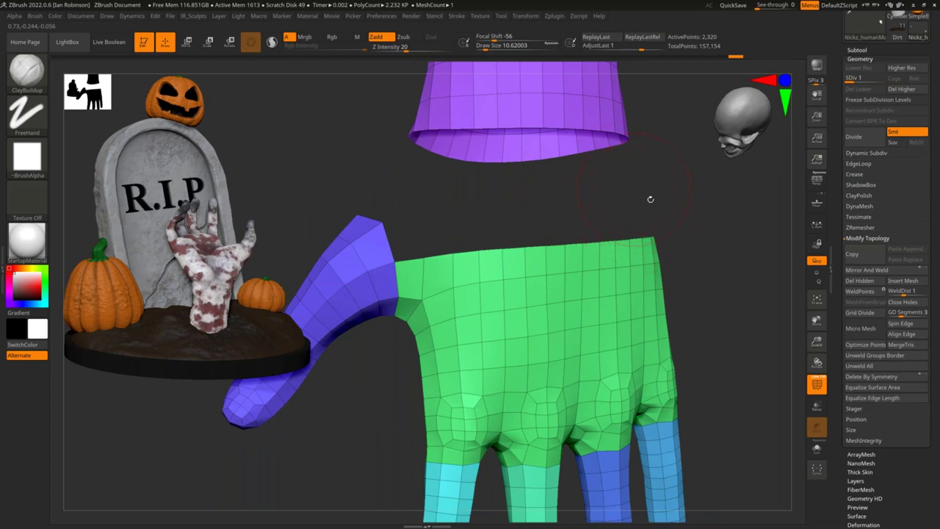
- Unhide the whole hand, isolate the green palm polygroup and raise it to subdivision level 4 without the polyframe display
ctrl+shift+click(671, 189)
key(f)
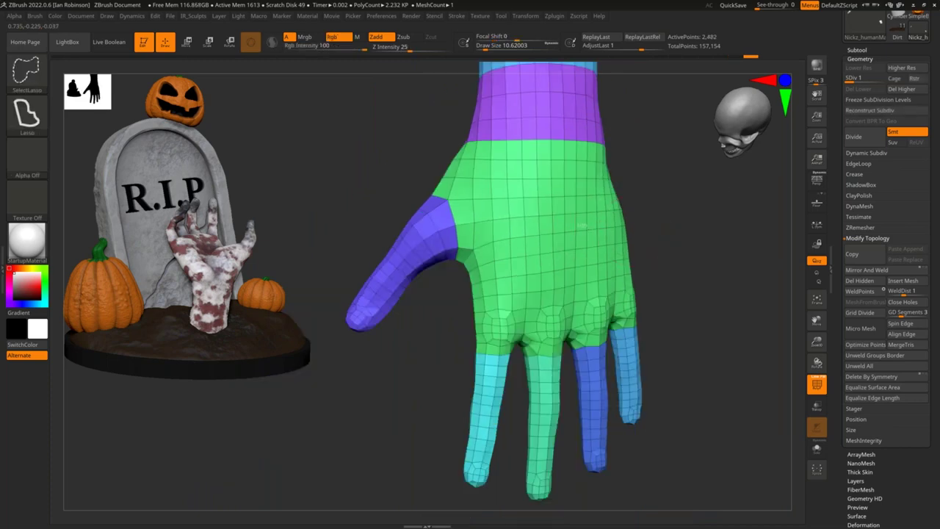
ctrl+shift+click(582, 225)
drag(679, 230, 647, 215)
key(d)
key(d)
key(d)
key(shift+f)
key(shift+f)
- Sculpt trial ClayBuildup strokes across the back of the isolated palm and undo them
drag(580, 195, 541, 239)
key(shift+f)
mouse_move(567, 204)
mouse_down()
mouse_move(523, 241)
mouse_move(584, 226)
mouse_move(571, 257)
mouse_up()
alt+drag(668, 220, 651, 265)
drag(651, 265, 624, 258)
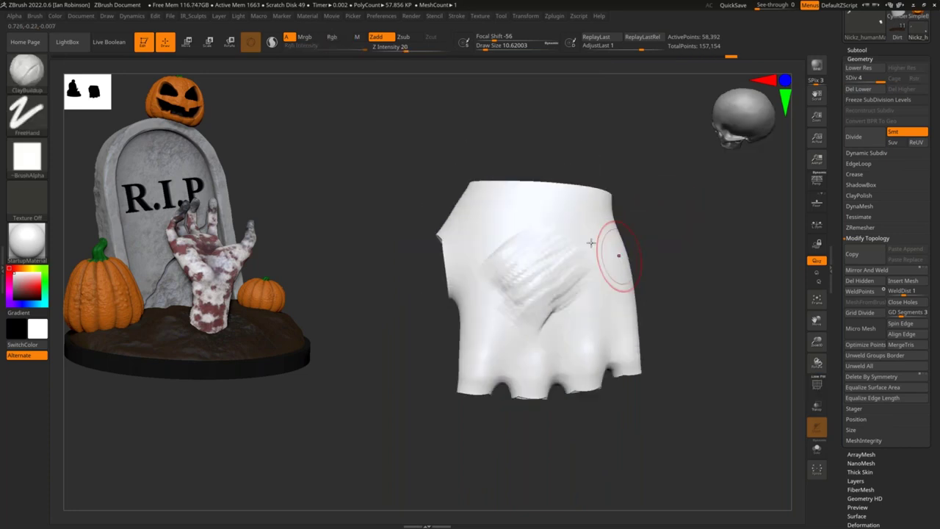
mouse_move(587, 195)
right_down()
mouse_move(550, 195)
mouse_move(624, 235)
mouse_move(580, 249)
right_up()
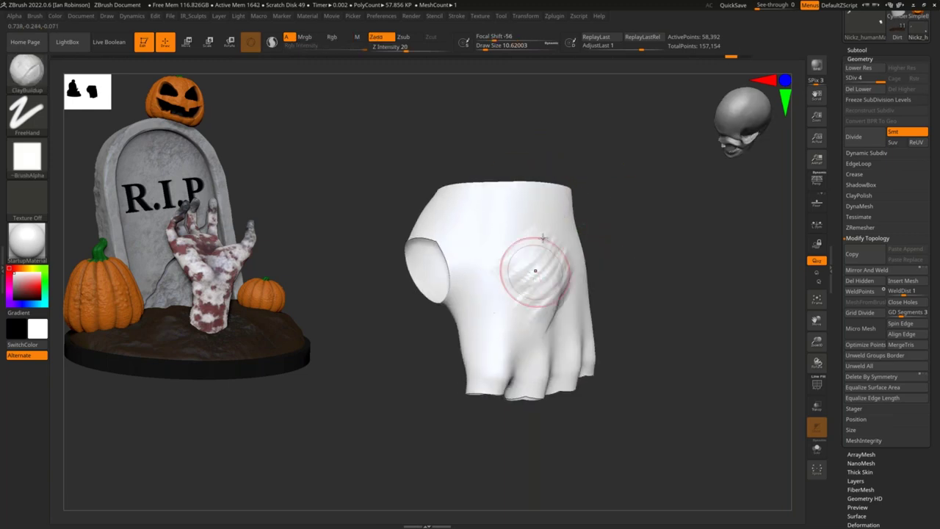
drag(634, 203, 611, 206)
mouse_move(546, 208)
mouse_down()
mouse_move(520, 223)
mouse_move(520, 236)
mouse_up()
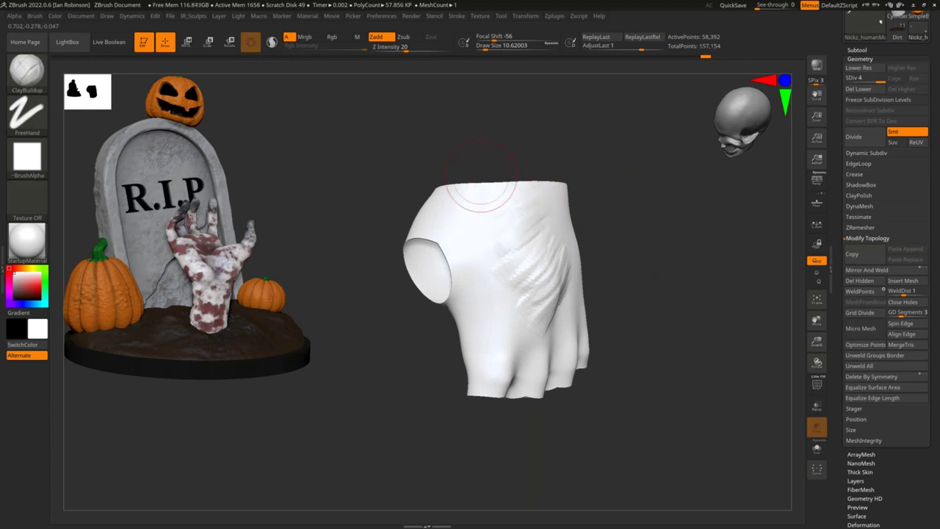
ctrl+right_drag(584, 257, 581, 227)
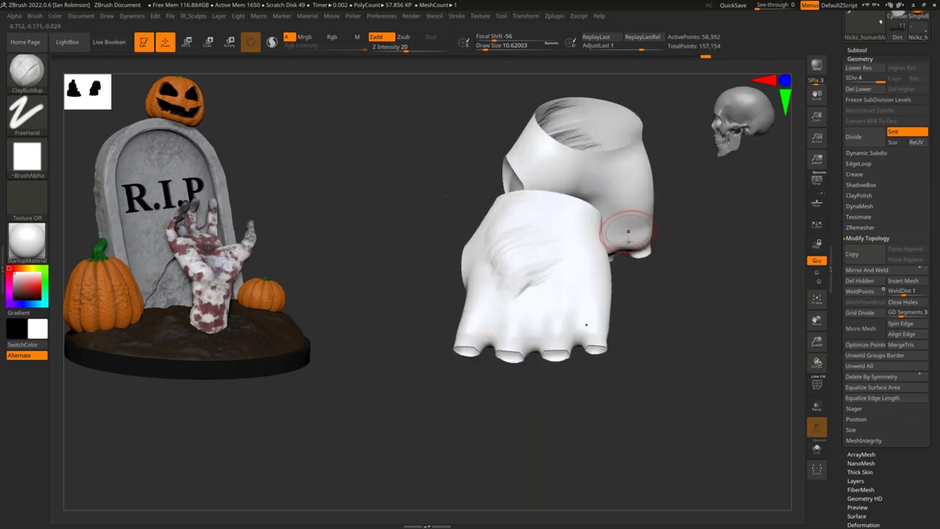
key(ctrl)
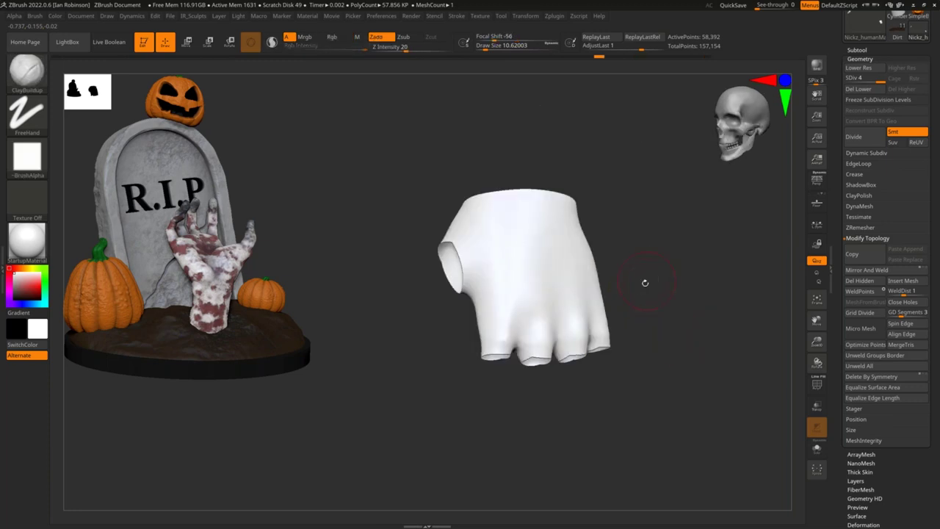
- Try another patch of crossing ClayBuildup strokes on the thumb side of the isolated palm
drag(645, 282, 558, 215)
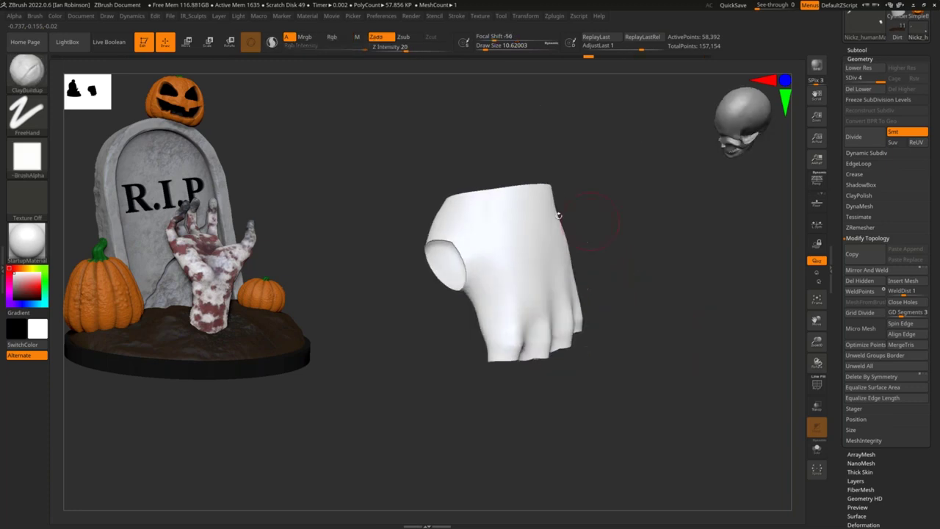
ctrl+right_drag(538, 196, 679, 268)
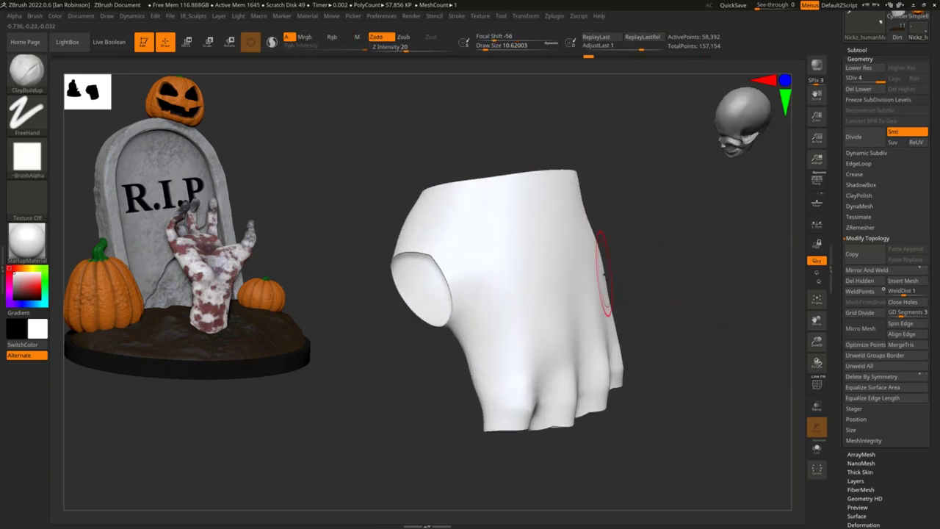
mouse_move(553, 270)
mouse_down()
mouse_move(507, 310)
mouse_move(510, 360)
mouse_move(559, 282)
mouse_up()
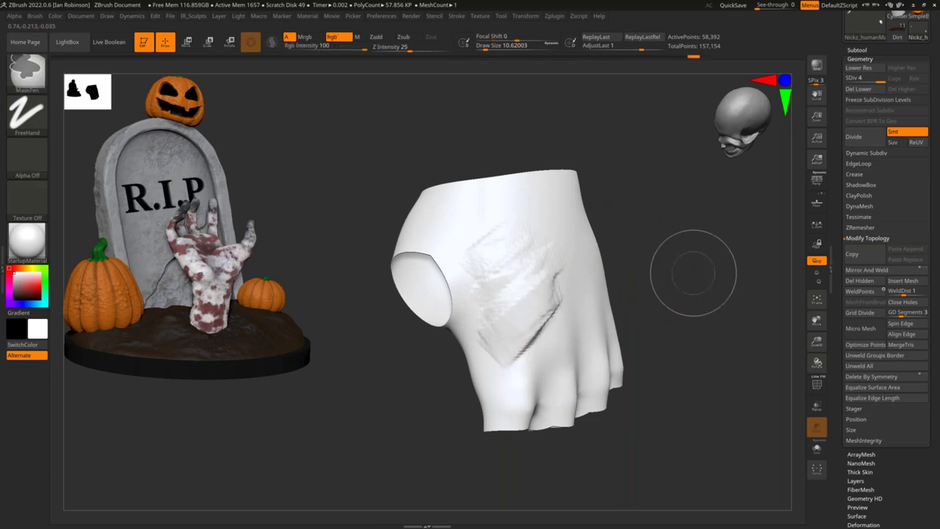
- Unhide the whole hand and delete all subdivision levels above level 1
ctrl+shift+click(693, 273)
ctrl+right_drag(694, 272, 635, 256)
right_drag(547, 289, 540, 259)
ctrl+shift+click(534, 282)
key(shift+d)
ctrl+shift+click(688, 272)
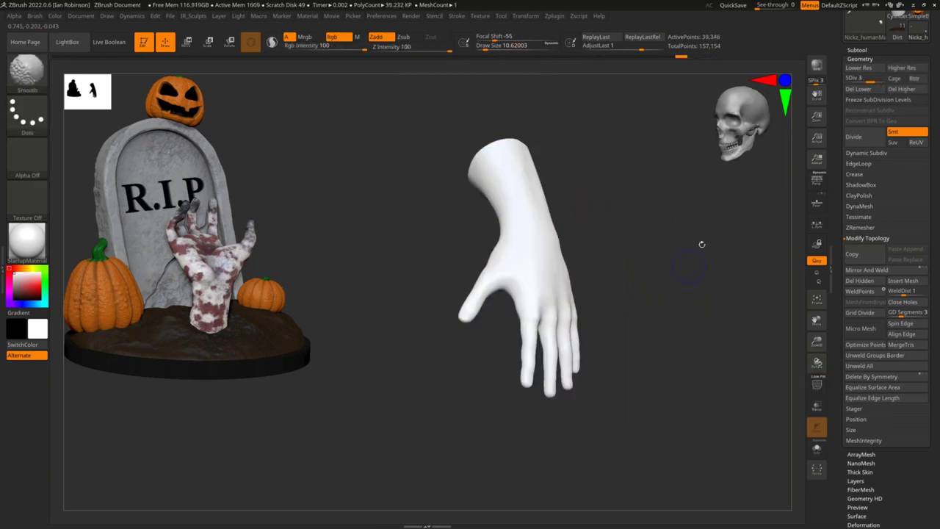
drag(854, 80, 845, 80)
click(893, 89)
key(f)
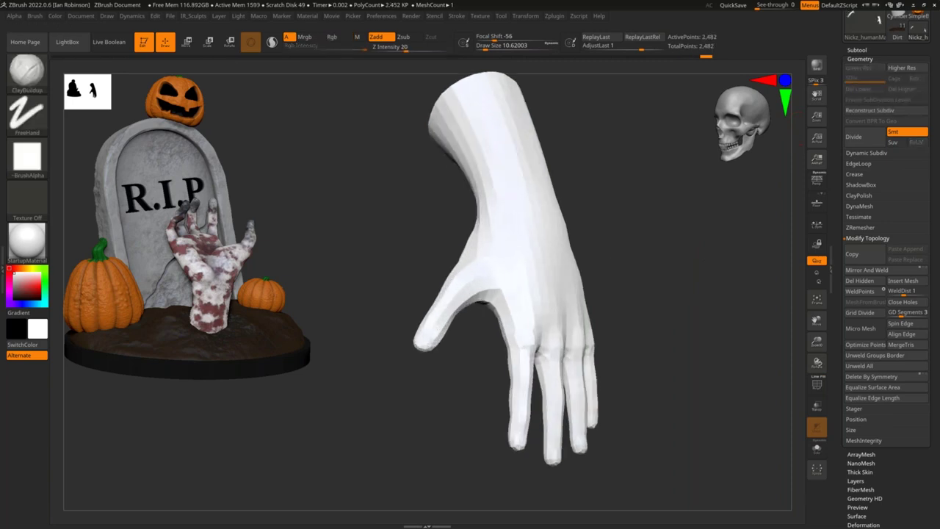
- Turn on the polyframe display and bring the forearm's side into close view
key(shift+f)
key(shift+f)
drag(648, 262, 717, 366)
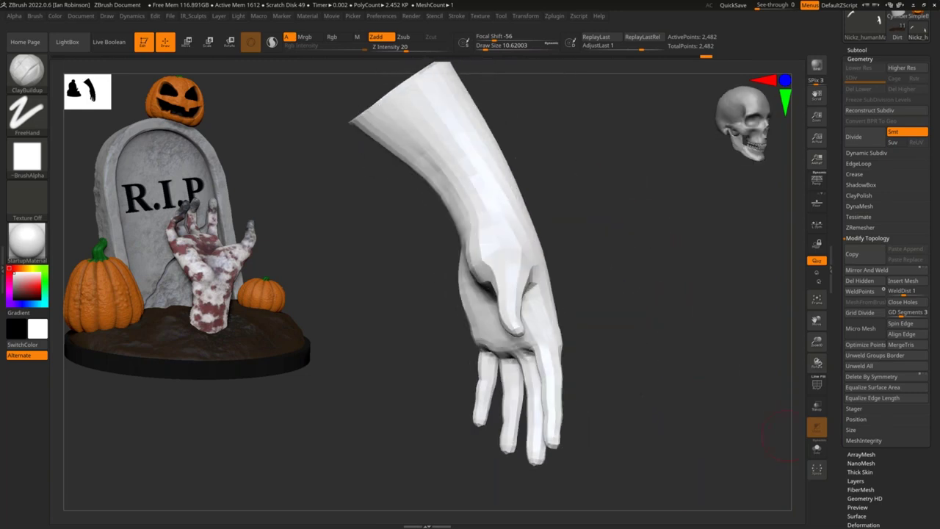
key(f)
drag(592, 276, 563, 269)
key(shift+f)
drag(663, 227, 565, 189)
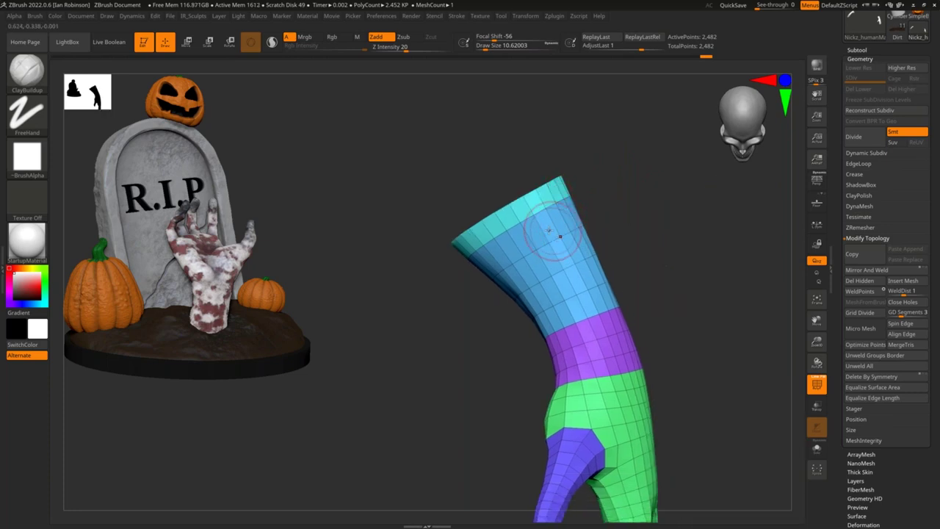
- Lasso a partial visibility selection on the forearm and grow the visible area back over the whole arm
mouse_move(498, 294)
ctrl+shift+mouse_down()
mouse_move(602, 137)
mouse_move(639, 208)
ctrl+shift+mouse_up()
key(ctrl+shift+x)
key(ctrl+shift+x)
key(ctrl+shift+x)
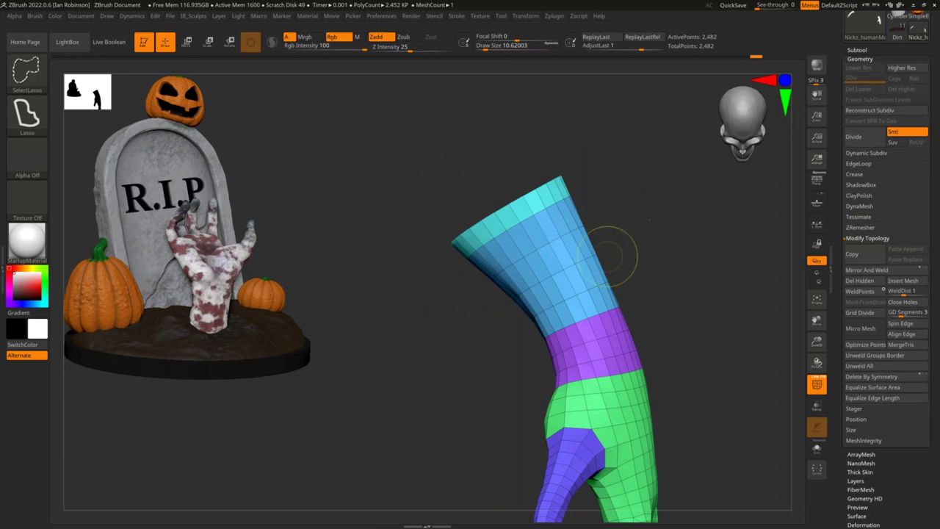
alt+drag(632, 248, 535, 228)
alt+drag(485, 246, 531, 249)
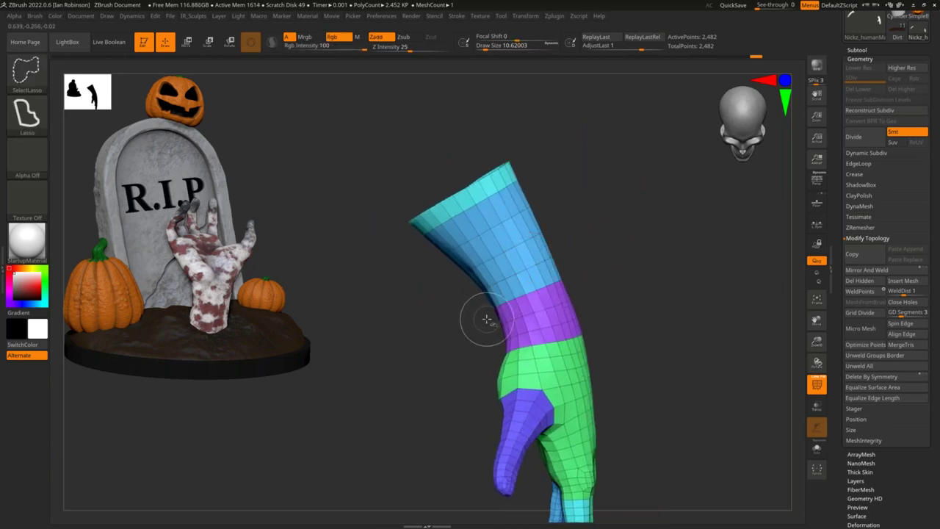
- Hide the forearm above the wrist with a lasso selection and shrink the visible area row by row
mouse_move(443, 311)
ctrl+shift+mouse_down()
mouse_move(375, 190)
mouse_move(485, 143)
mouse_move(540, 151)
mouse_move(589, 202)
mouse_move(611, 262)
mouse_move(584, 306)
ctrl+shift+mouse_up()
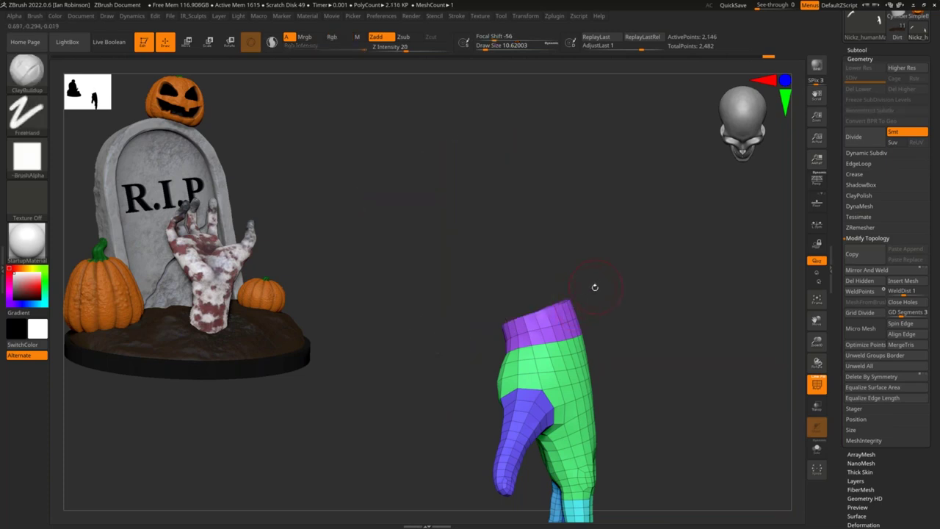
key(ctrl+shift)
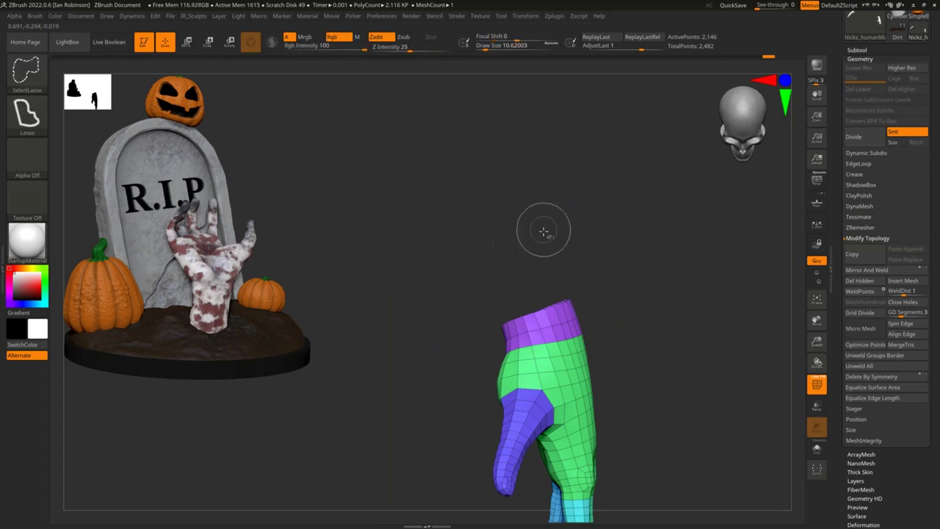
key(ctrl+shift+s)
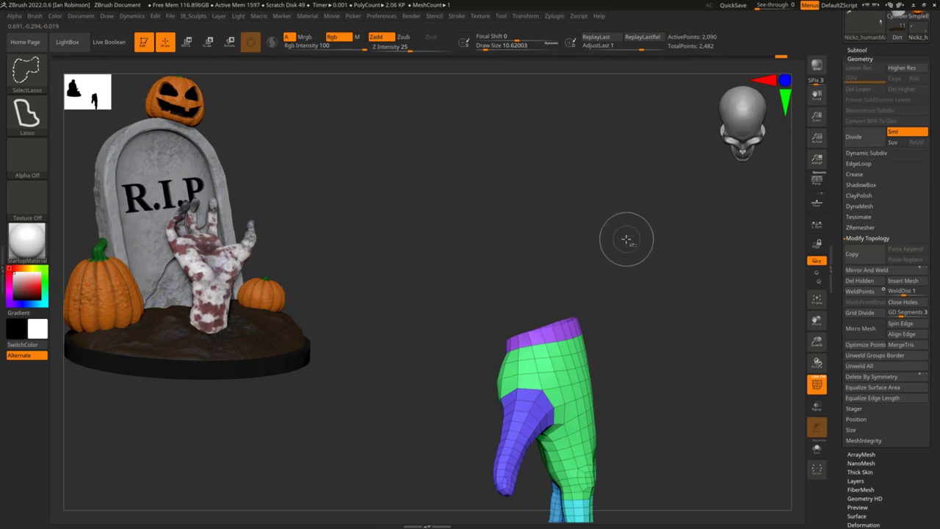
key(ctrl+shift+s)
key(ctrl+shift+s)
key(ctrl+shift+s)
- Grow and shrink the visible area repeatedly around the wrist, ending with the full arm unhidden
key(ctrl+shift+Up)
key(ctrl+shift+Up)
key(ctrl+shift+Up)
key(ctrl+shift+Up)
key(ctrl+shift+Up)
key(ctrl+shift+Up)
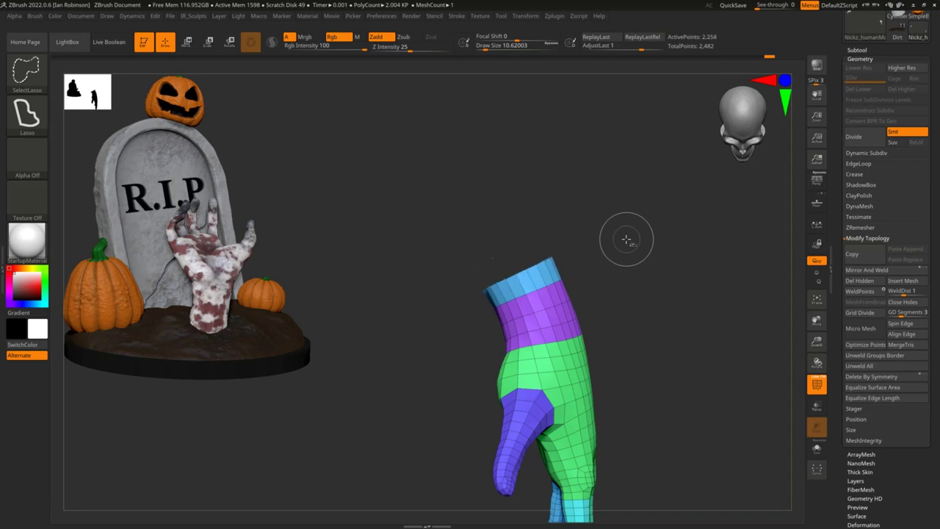
key(ctrl+shift+Down)
key(ctrl+shift+Down)
key(ctrl+shift+Down)
key(ctrl+shift+Down)
key(ctrl+shift+Up)
key(ctrl+shift+Up)
key(ctrl+shift+Down)
key(ctrl+shift+Down)
key(ctrl+shift+Down)
key(ctrl+shift+Up)
key(ctrl+shift+Up)
key(ctrl+shift+Up)
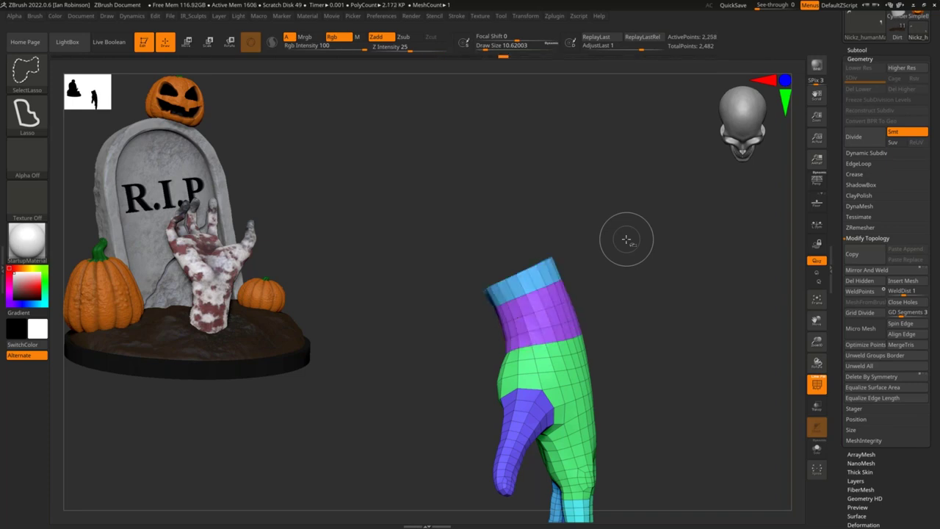
mouse_move(618, 278)
mouse_down()
mouse_move(621, 287)
mouse_move(547, 178)
mouse_move(539, 296)
mouse_move(428, 319)
mouse_move(493, 249)
mouse_up()
ctrl+shift+click(633, 288)
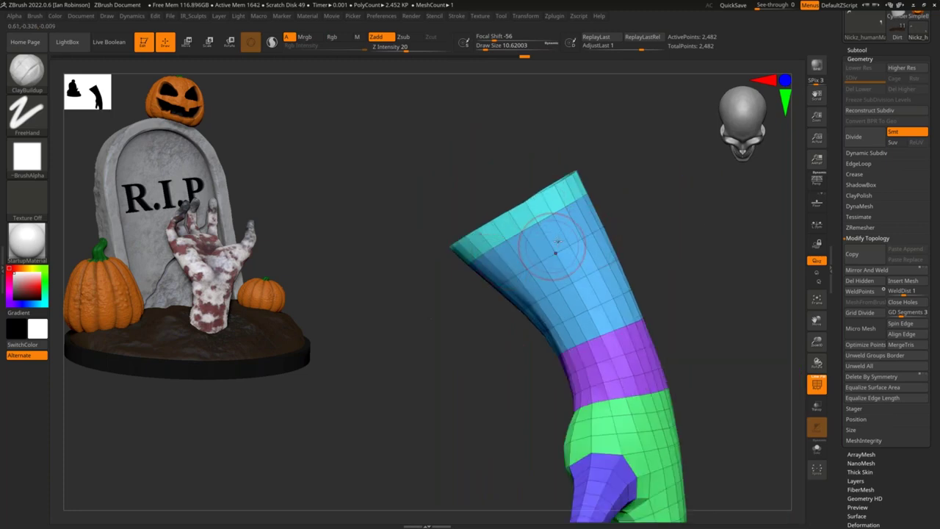
- Isolate the cyan and blue forearm polygroups, combine them into a single polygroup and unhide the arm
ctrl+shift+click(572, 191)
ctrl+shift+click(587, 218)
mouse_move(626, 207)
ctrl+shift+mouse_down()
mouse_move(652, 253)
mouse_move(671, 231)
ctrl+shift+mouse_up()
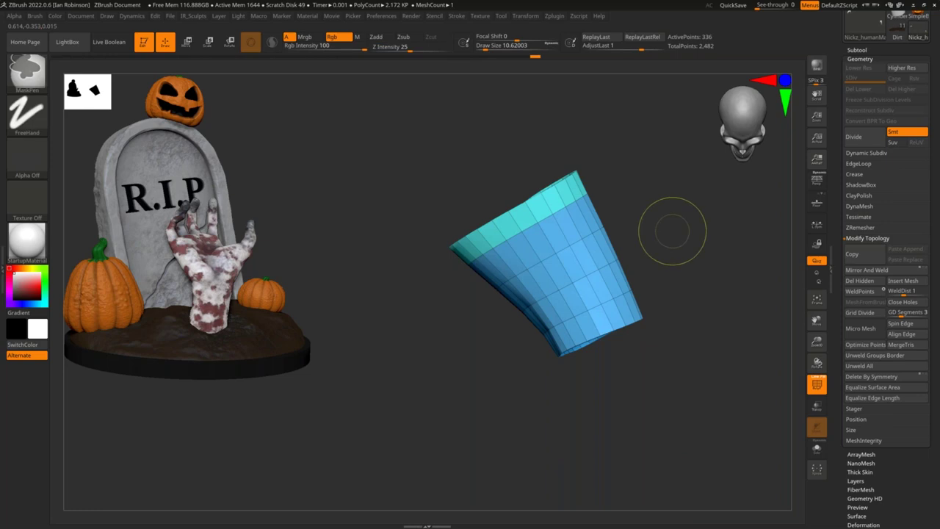
key(ctrl+w)
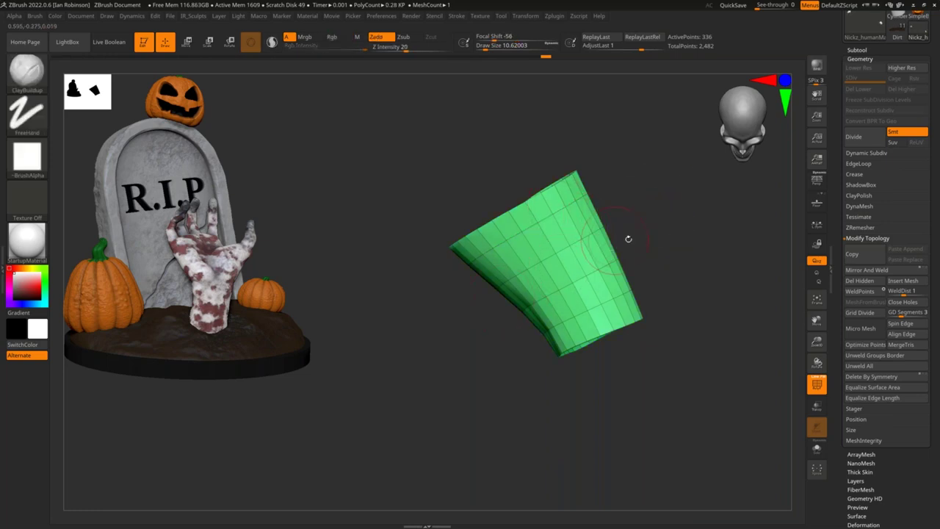
ctrl+shift+click(682, 252)
alt+drag(683, 252, 646, 269)
- Hide the forearm, grow the visible area back up from the wrist row by row and unhide everything
ctrl+shift+click(568, 251)
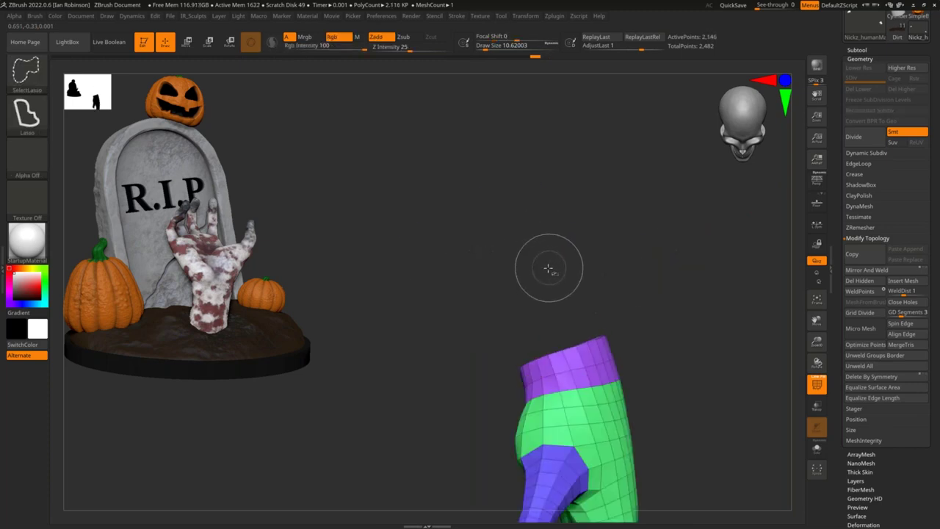
key(ctrl+shift+x)
key(ctrl+shift+x)
key(ctrl+shift+x)
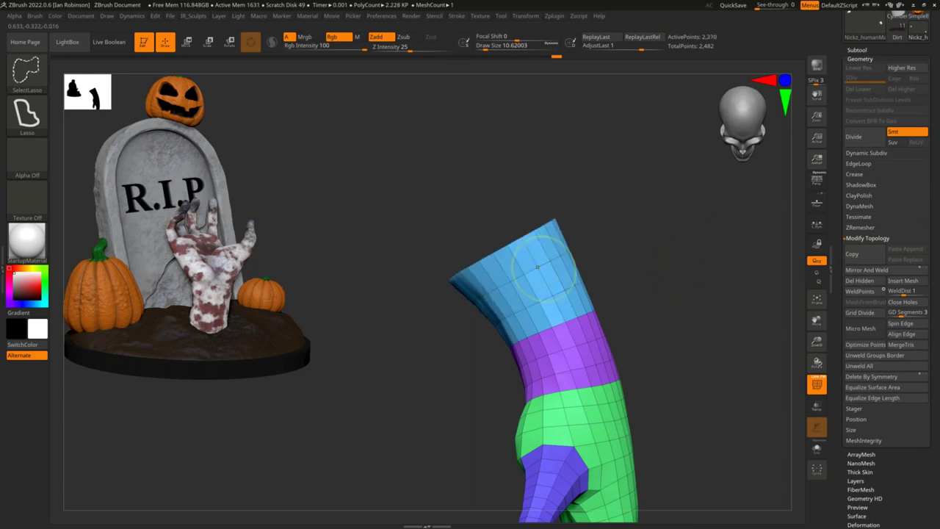
ctrl+shift+click(683, 270)
drag(683, 270, 624, 276)
drag(625, 275, 666, 279)
- Duplicate the hand within the same mesh using the Move gizmo and assign the copy a single polygroup
key(w)
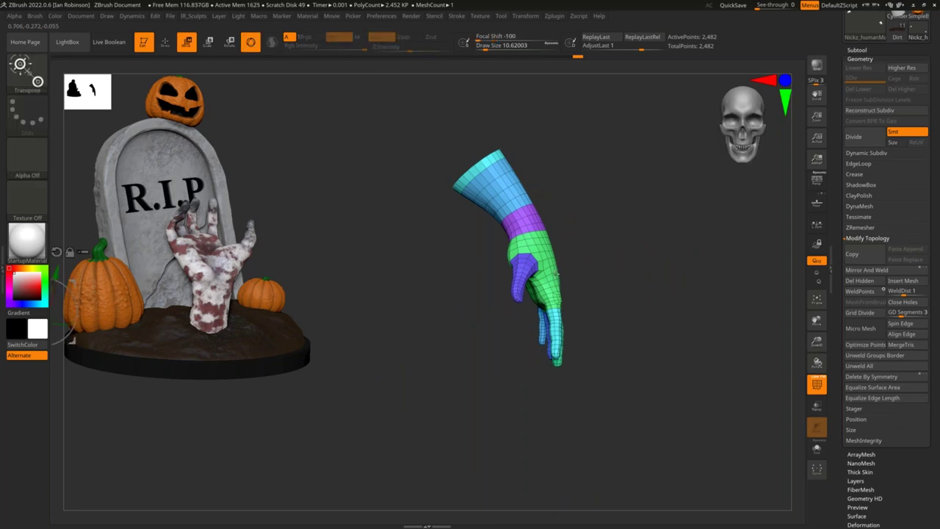
click(552, 265)
ctrl+drag(584, 296, 538, 380)
key(q)
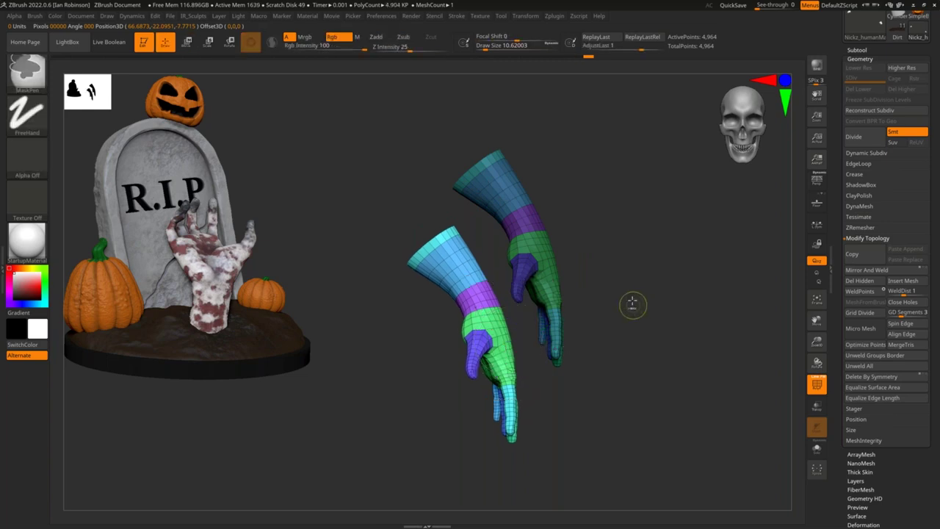
key(ctrl+w)
- Isolate the copied arm's forearm down to the wrist, give it its own polygroup and unhide everything
ctrl+right_drag(638, 282, 641, 338)
alt+right_drag(443, 305, 451, 314)
mouse_move(426, 295)
ctrl+shift+mouse_down()
mouse_move(353, 160)
mouse_move(500, 229)
mouse_move(430, 298)
ctrl+shift+mouse_up()
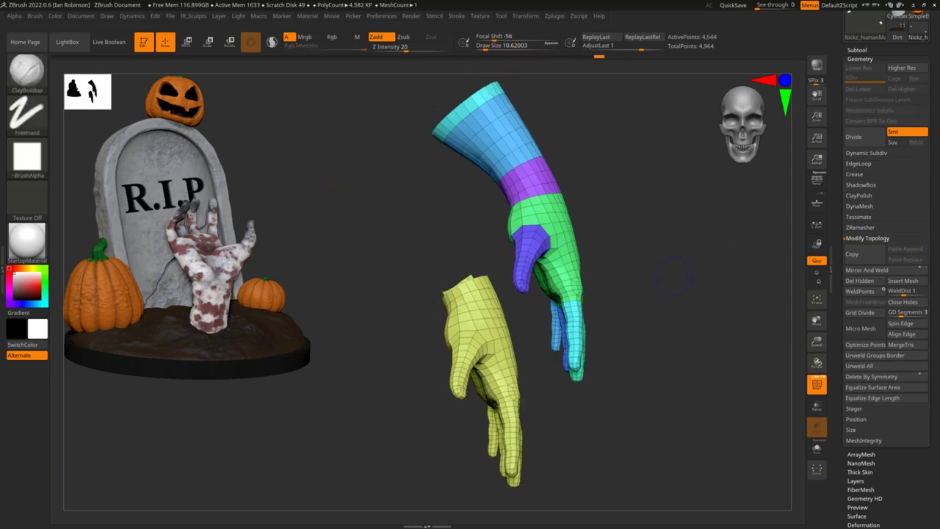
ctrl+shift+click(665, 299)
key(ctrl+w)
ctrl+shift+click(661, 294)
drag(664, 220, 643, 215)
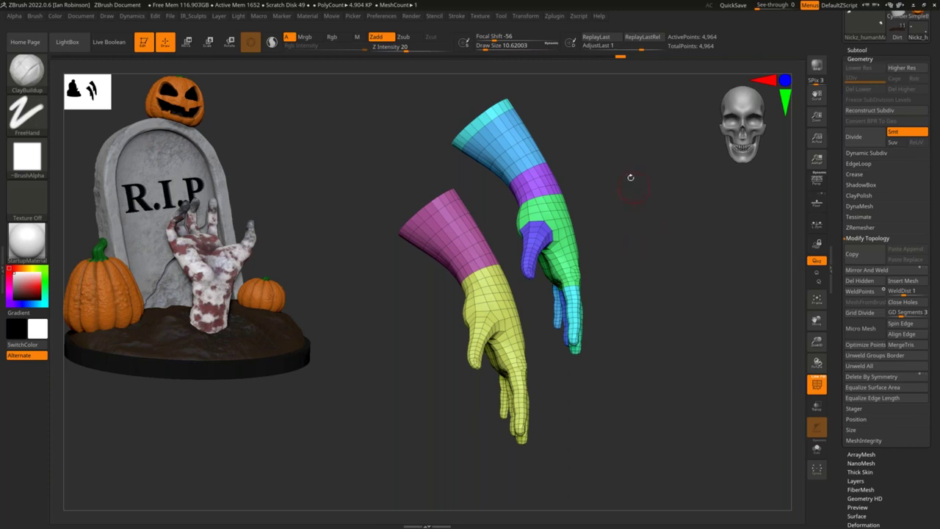
- Move the copied hand up so it sits closer beside the original arm
key(ctrl+shift)
mouse_move(504, 209)
ctrl+mouse_down()
mouse_move(367, 202)
mouse_move(447, 420)
ctrl+mouse_up()
key(ctrl+z)
mouse_move(489, 193)
ctrl+shift+mouse_down()
mouse_move(390, 184)
mouse_move(451, 446)
mouse_move(529, 213)
mouse_move(518, 202)
mouse_move(554, 261)
ctrl+shift+mouse_up()
ctrl+shift+click(554, 261)
key(w)
drag(556, 311, 576, 284)
key(q)
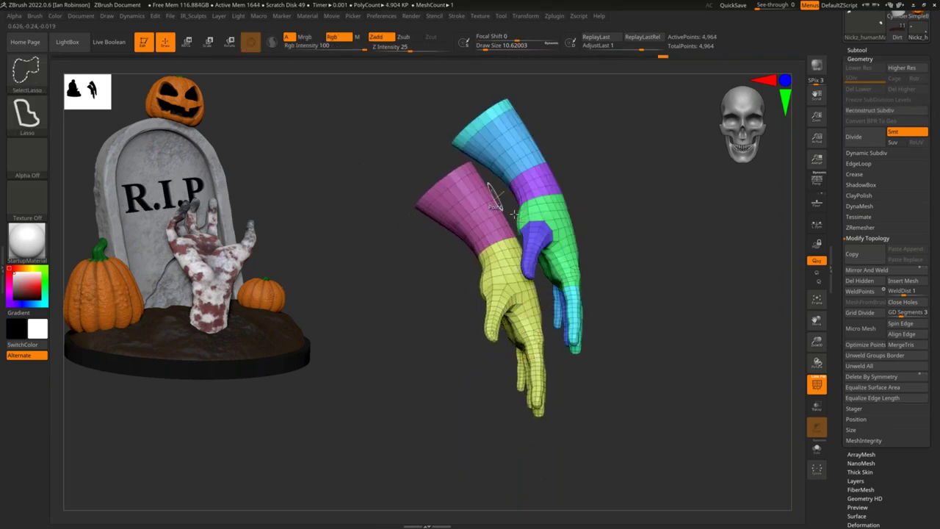
- Hide the original arm with a lasso overlapping part of the copy, and restore visibility of the entire copy
mouse_move(609, 107)
ctrl+shift+mouse_down()
mouse_move(463, 116)
mouse_move(433, 147)
mouse_move(446, 197)
mouse_move(497, 249)
mouse_move(569, 374)
mouse_move(669, 415)
mouse_move(714, 275)
ctrl+shift+mouse_up()
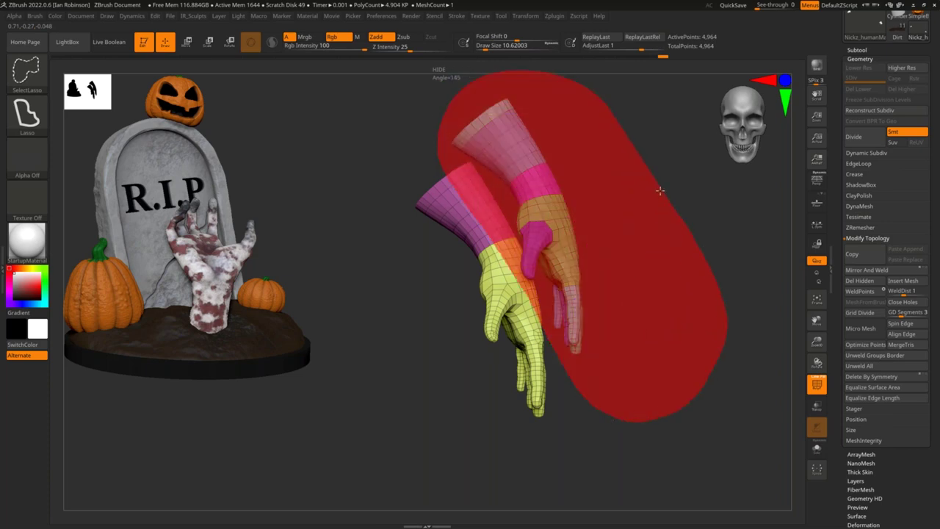
ctrl+alt+shift+drag(606, 129, 607, 129)
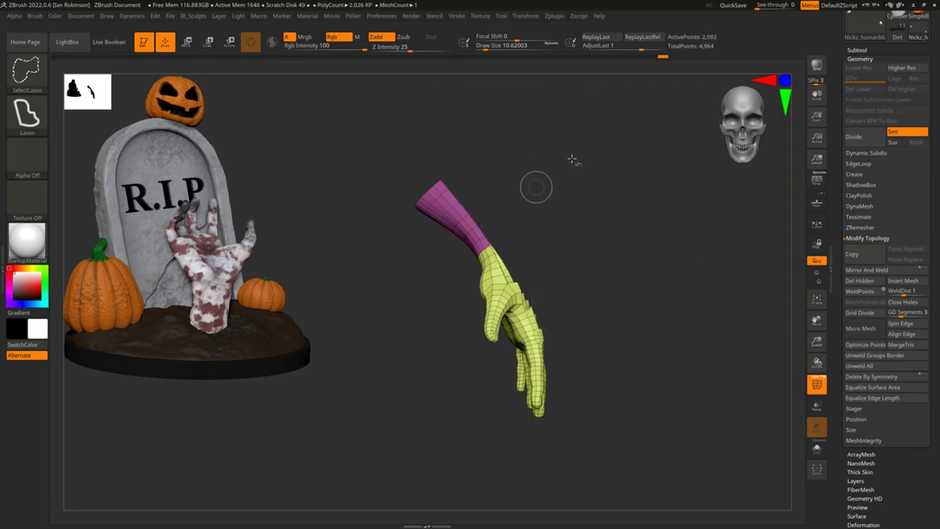
ctrl+shift+click(499, 172)
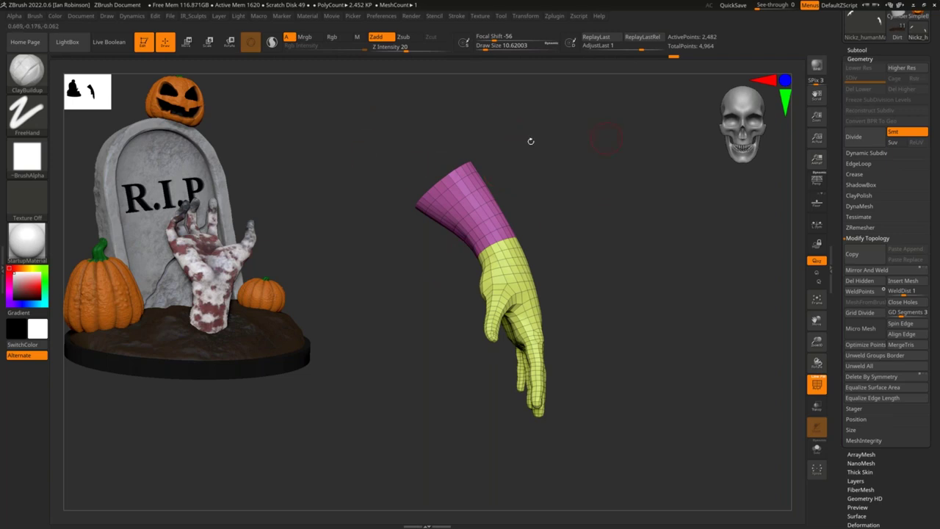
- Unhide both arms and hide the original hand's green palm polygroup
ctrl+shift+click(707, 199)
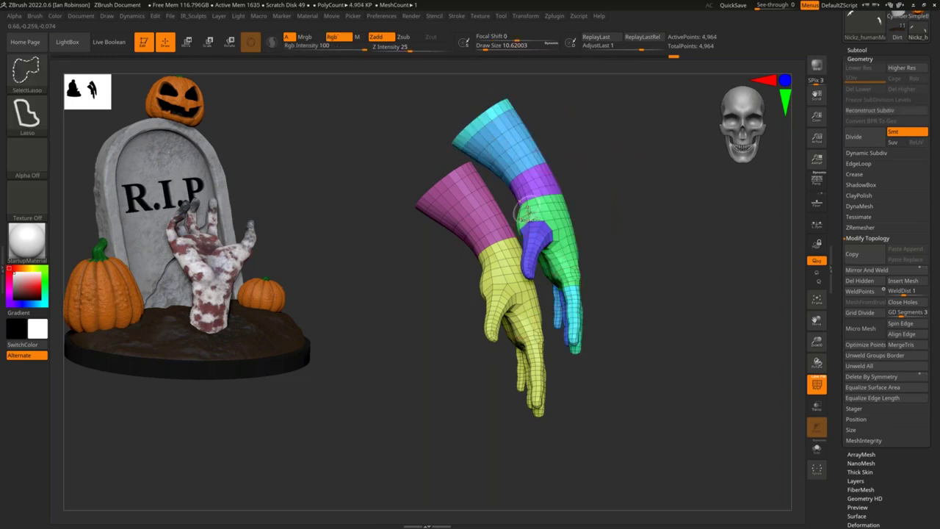
ctrl+shift+click(571, 252)
ctrl+shift+click(595, 248)
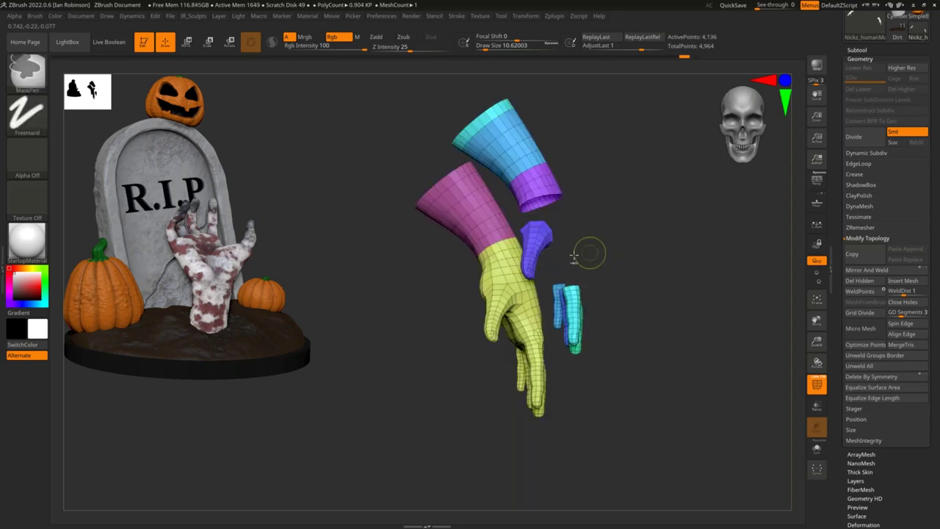
- Unhide both arms and isolate the magenta-and-yellow copied arm by extending a partial selection to its whole connected mesh
ctrl+shift+click(618, 282)
mouse_move(586, 79)
ctrl+shift+mouse_down()
mouse_move(487, 78)
mouse_move(436, 153)
mouse_move(555, 356)
mouse_move(616, 391)
mouse_move(675, 315)
mouse_move(659, 247)
ctrl+shift+mouse_up()
key(ctrl+shift+a)
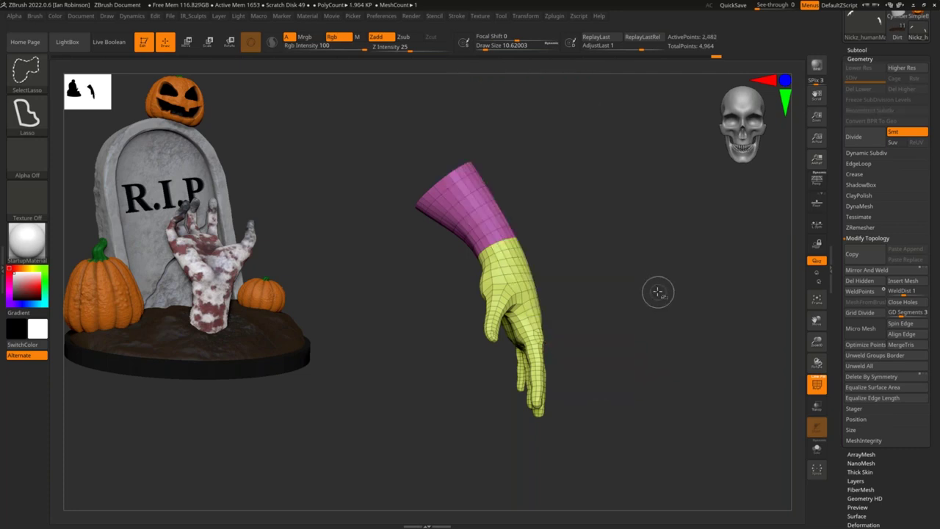
- Try inverting the visibility between the copied arm and the original arm, and undo the changes
ctrl+shift+drag(675, 252, 702, 356)
mouse_move(655, 179)
ctrl+shift+mouse_down()
mouse_move(646, 239)
mouse_move(664, 251)
ctrl+shift+mouse_up()
mouse_move(667, 252)
ctrl+shift+mouse_down()
mouse_move(662, 283)
mouse_move(650, 268)
mouse_move(684, 248)
ctrl+shift+mouse_up()
ctrl+shift+click(628, 291)
key(ctrl+z)
key(ctrl+z)
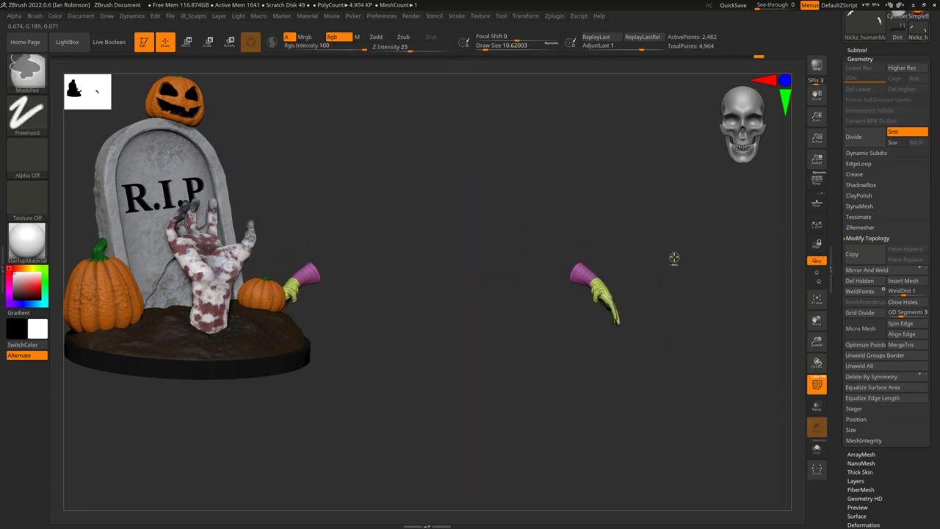
ctrl+shift+click(675, 257)
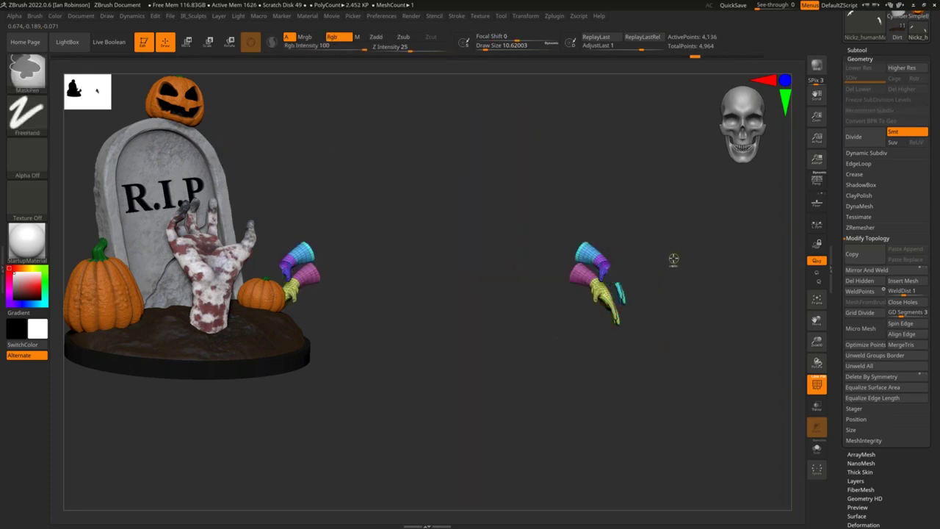
key(ctrl+z)
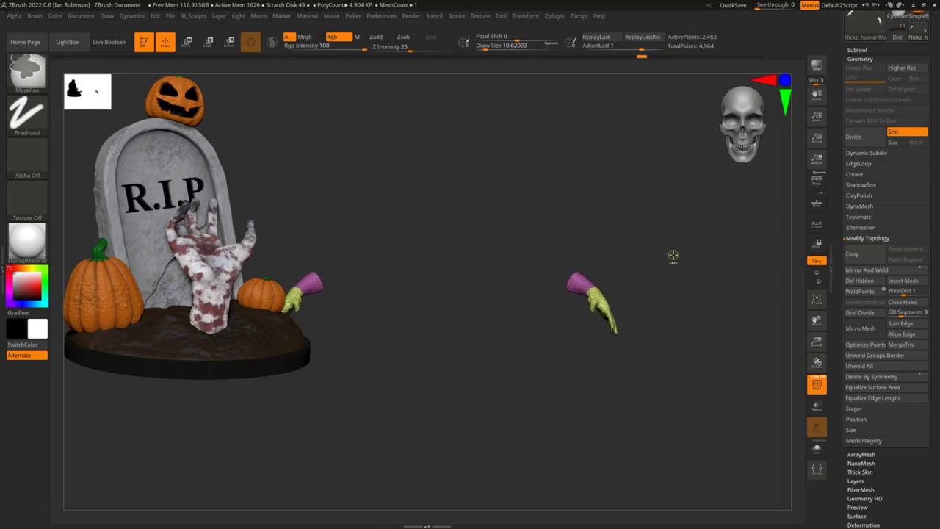
- Undo the arm duplication and its polygroup changes, back to the single original pair of hands
key(ctrl+z)
key(ctrl+z)
key(ctrl+z)
key(ctrl+z)
key(ctrl+z)
- Examine the hand and forearm polygroups from several angles, toggling the polyframe display
drag(709, 282, 639, 269)
alt+drag(543, 272, 631, 265)
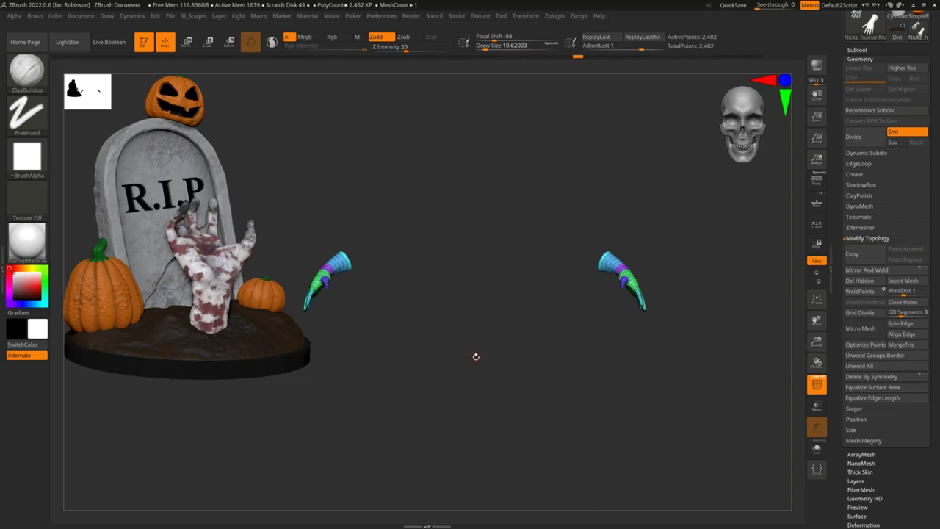
drag(500, 334, 441, 347)
alt+drag(590, 351, 541, 337)
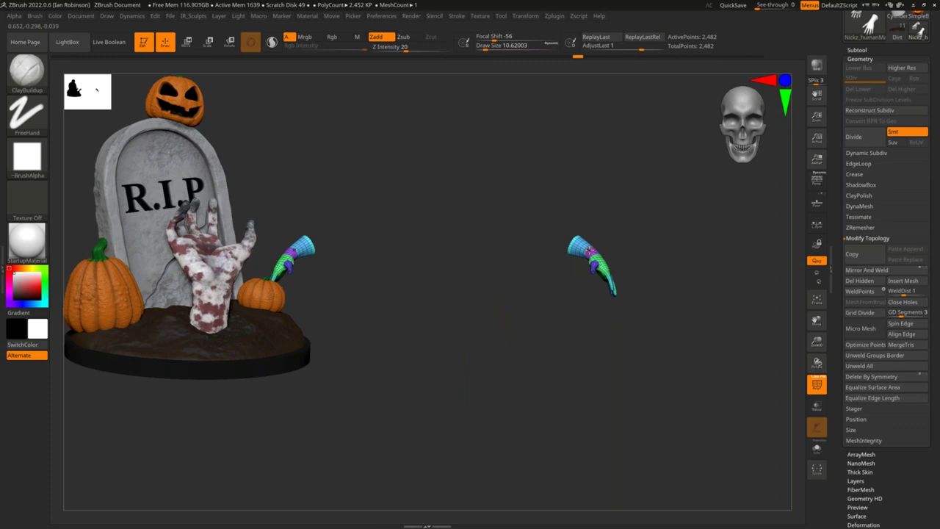
mouse_move(544, 258)
mouse_down()
mouse_move(535, 263)
mouse_move(533, 366)
mouse_move(537, 248)
mouse_up()
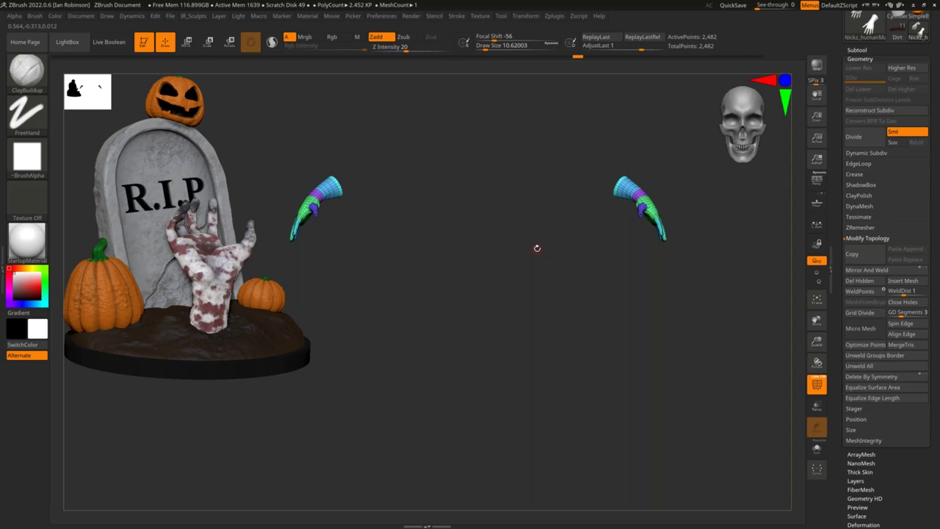
drag(472, 185, 522, 281)
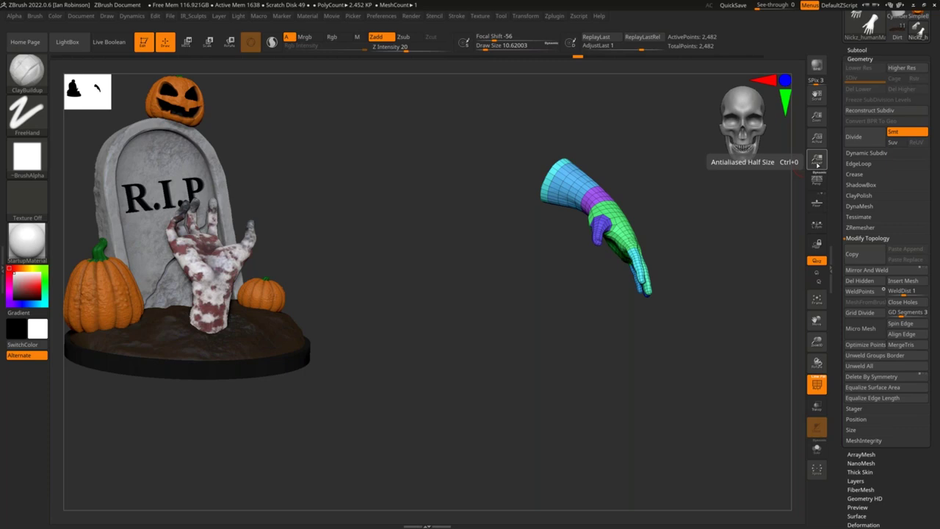
key(ctrl)
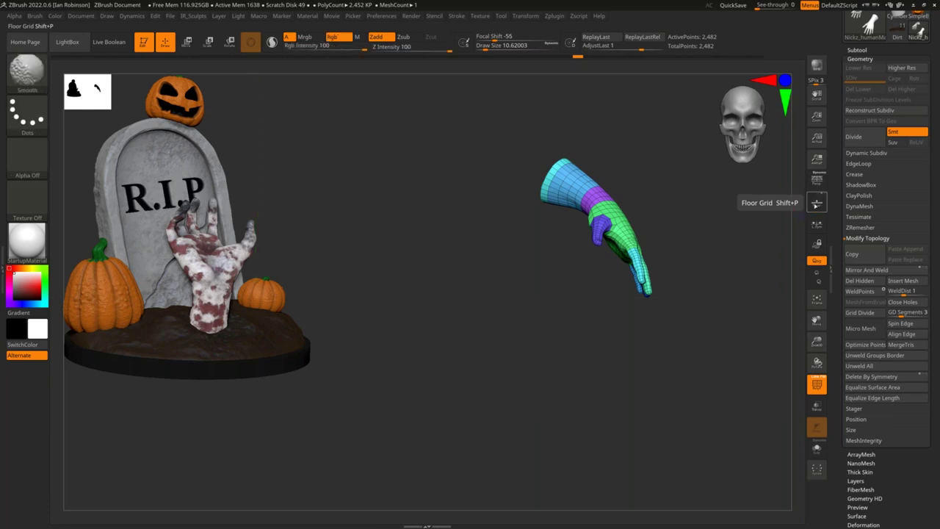
drag(544, 191, 523, 321)
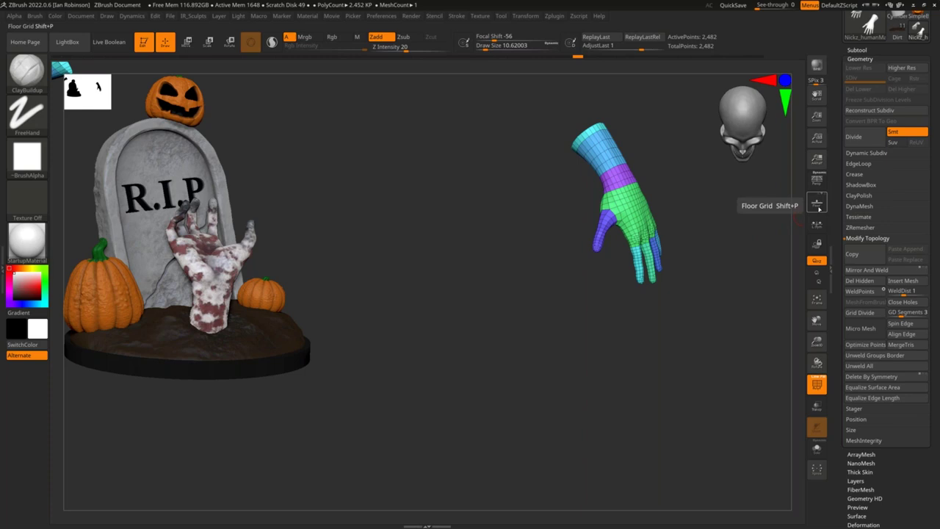
key(ctrl)
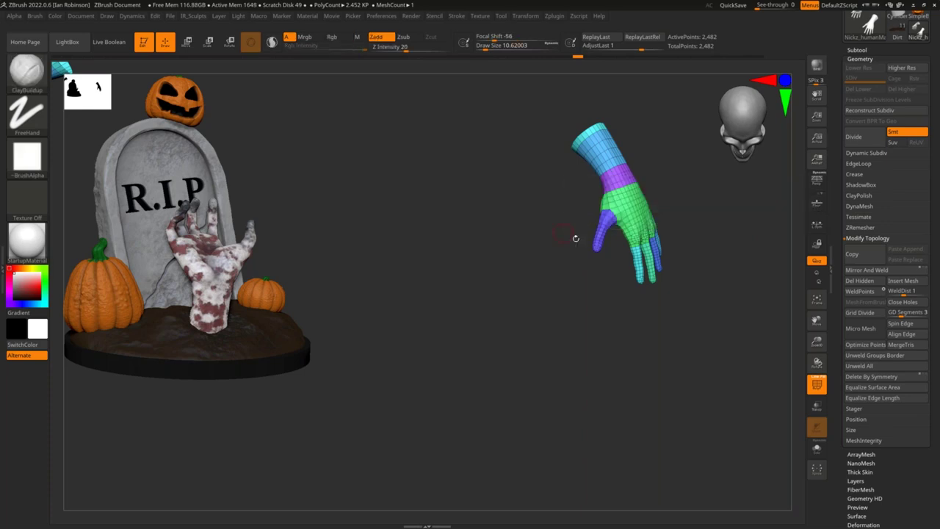
mouse_move(667, 260)
mouse_down()
mouse_move(527, 347)
mouse_move(541, 390)
mouse_move(513, 401)
mouse_up()
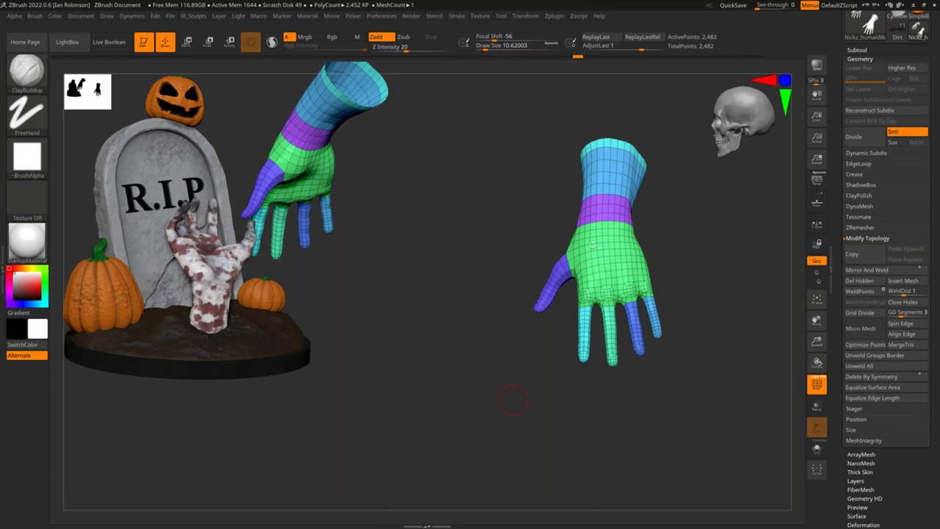
alt+drag(652, 193, 764, 228)
alt+drag(683, 235, 675, 295)
key(shift+f)
key(shift+f)
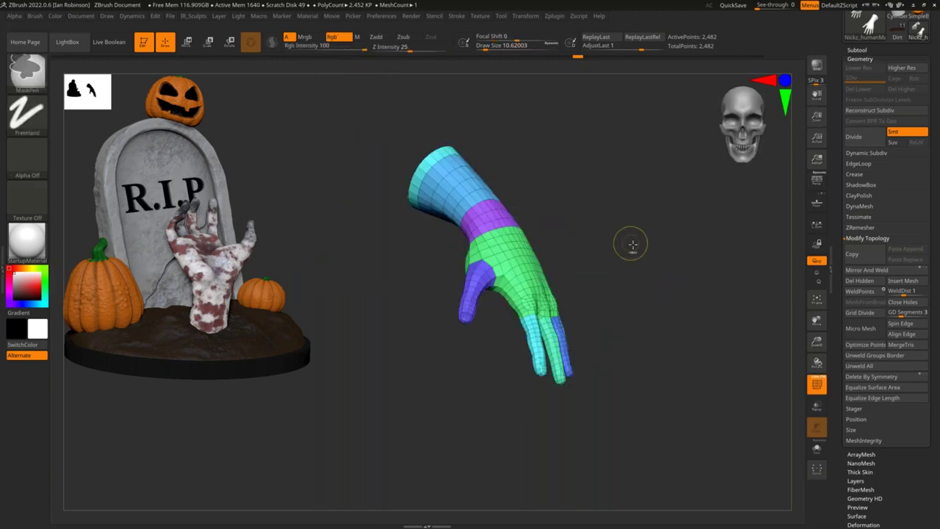
- Undo the earlier edits all the way back to the full male body mesh
key(ctrl+z)
key(ctrl+z)
key(ctrl+z)
key(ctrl+z)
key(ctrl+z)
key(ctrl+z)
key(ctrl+z)
key(ctrl+z)
key(ctrl+z)
key(ctrl+z)
key(ctrl+z)
key(ctrl+z)
key(ctrl+z)
key(ctrl+z)
key(ctrl+z)
key(ctrl+z)
key(ctrl+z)
key(ctrl+z)
key(ctrl+z)
key(ctrl+z)
key(ctrl+z)
key(ctrl+z)
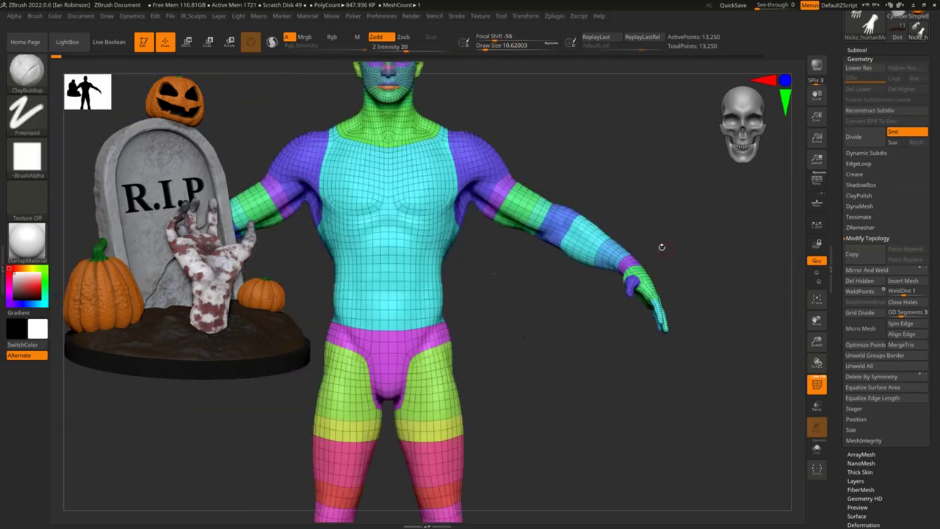
alt+drag(675, 247, 661, 248)
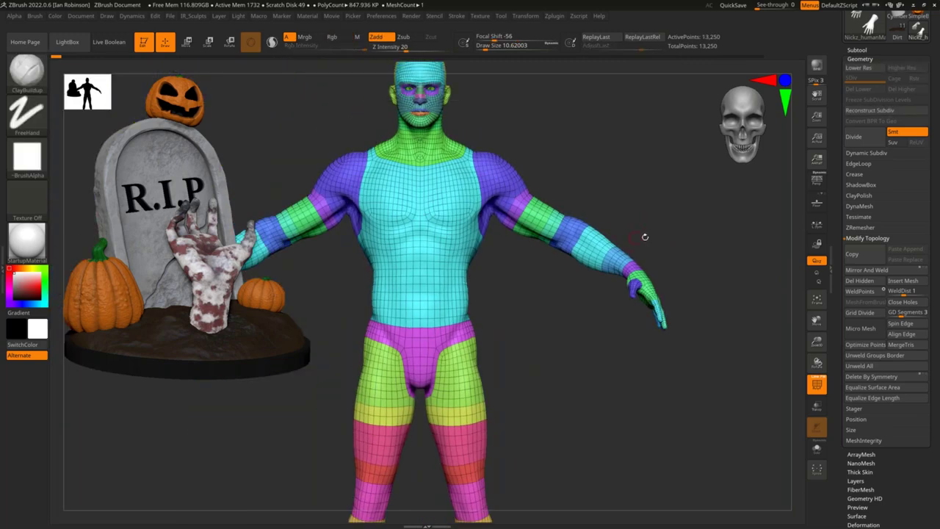
- Try the body's layer intensities, setting MouthOpen to -0.36486 and ArmsDown to 0.25675 and -0.22973
click(861, 59)
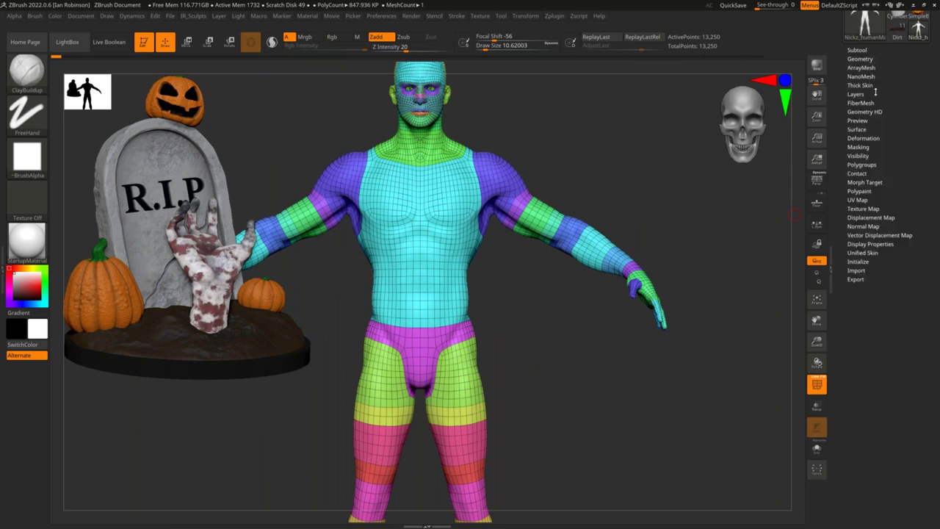
click(857, 94)
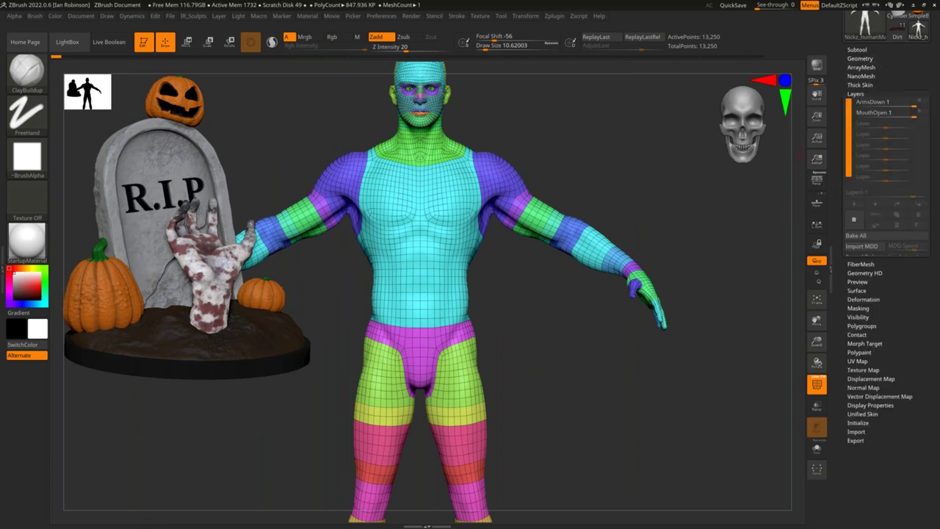
key(shift)
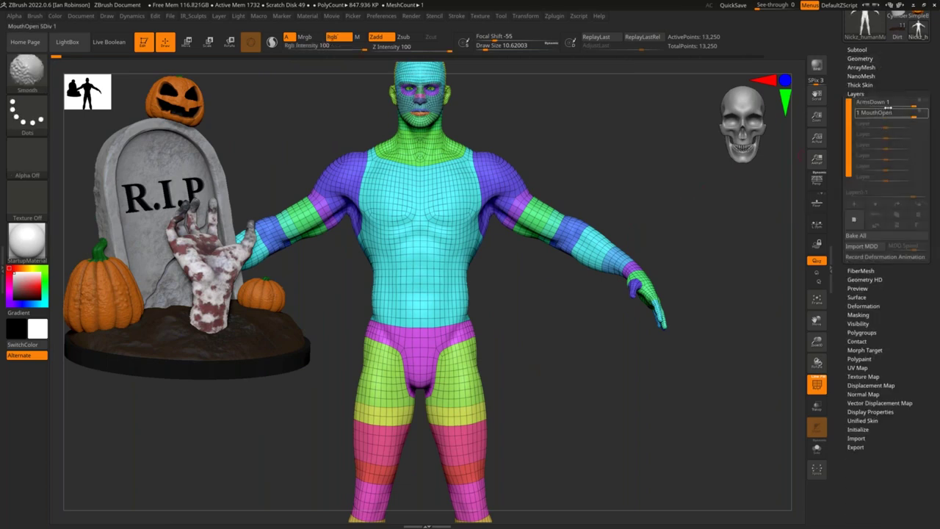
click(885, 103)
drag(884, 103, 894, 105)
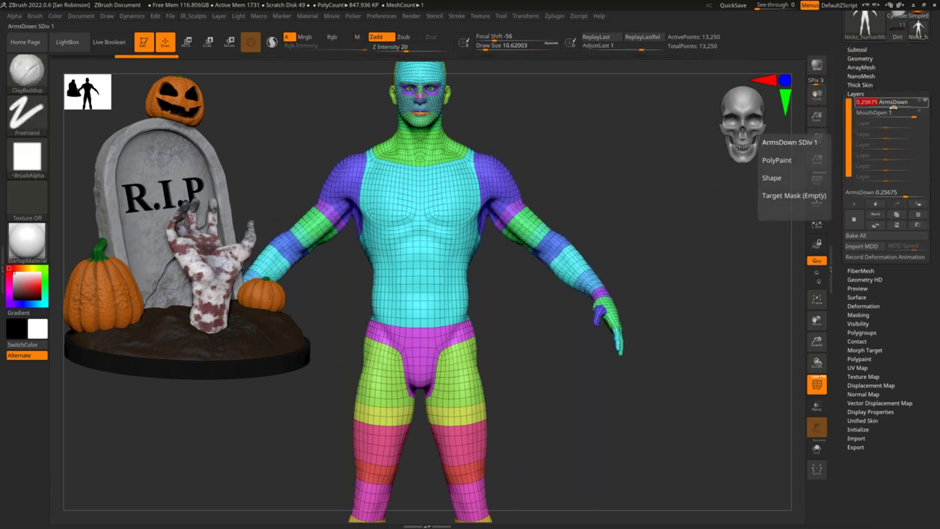
click(876, 115)
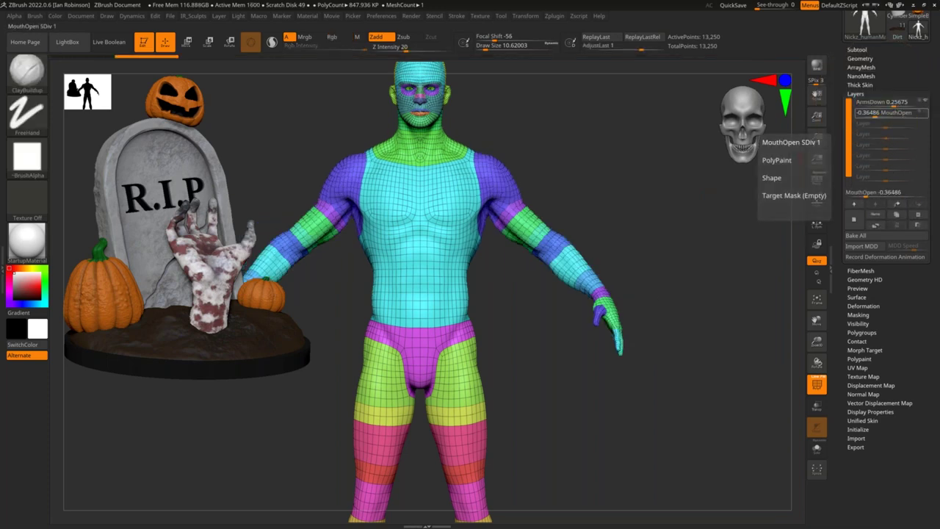
drag(892, 103, 874, 105)
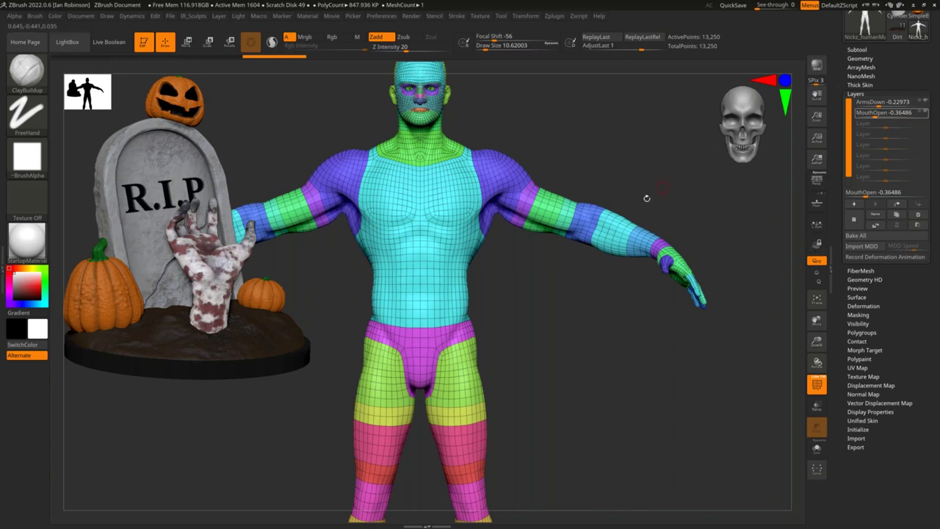
- Delete both the MouthOpen and ArmsDown layers from the body
mouse_move(885, 113)
mouse_down()
mouse_move(864, 114)
mouse_move(901, 108)
mouse_move(868, 115)
mouse_move(893, 115)
mouse_move(882, 116)
mouse_up()
click(923, 217)
click(923, 218)
drag(785, 235, 746, 212)
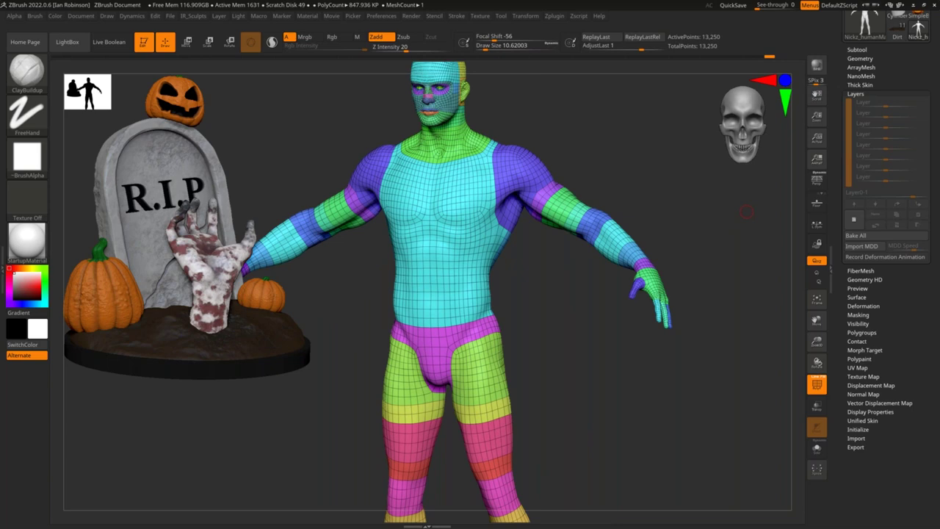
- Isolate the body's hands and forearms and delete all the hidden geometry
scroll(867, 60, up, 5)
scroll(893, 170, down, 2)
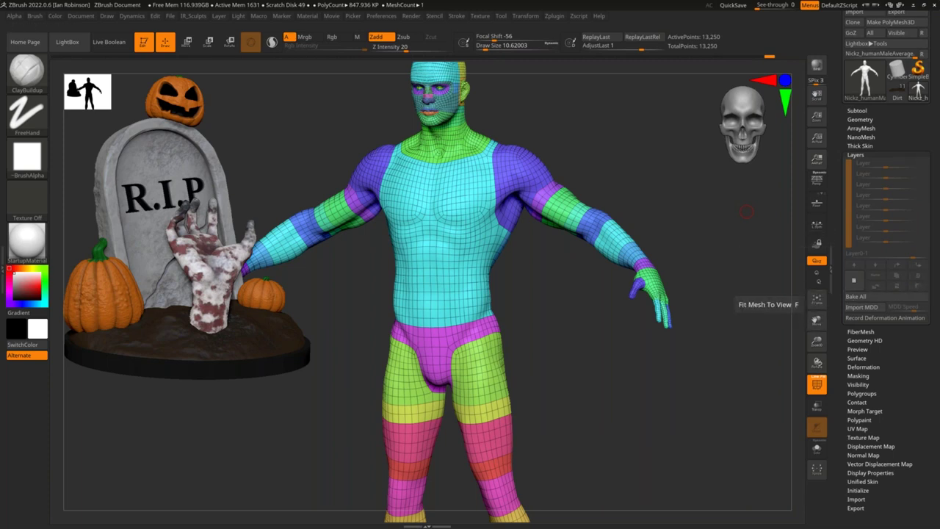
mouse_move(694, 283)
mouse_down()
mouse_move(724, 277)
mouse_move(691, 235)
mouse_move(607, 257)
mouse_move(649, 390)
mouse_move(646, 257)
mouse_move(622, 275)
mouse_move(624, 312)
mouse_up()
mouse_move(521, 207)
ctrl+shift+mouse_down()
mouse_move(471, 283)
mouse_move(530, 169)
ctrl+shift+mouse_up()
alt+drag(637, 205, 638, 169)
mouse_move(637, 177)
mouse_down()
mouse_move(692, 271)
mouse_move(654, 121)
mouse_move(641, 110)
mouse_move(663, 96)
mouse_move(634, 81)
mouse_up()
click(860, 119)
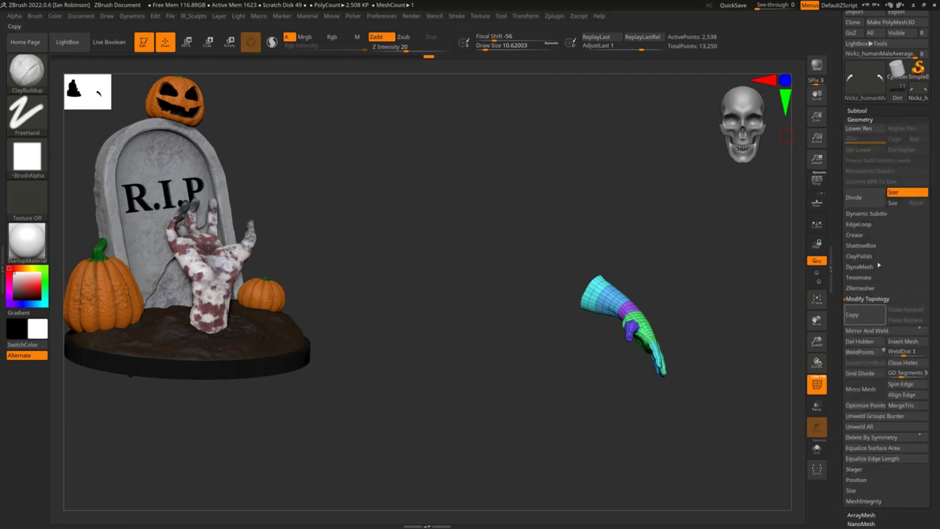
click(859, 342)
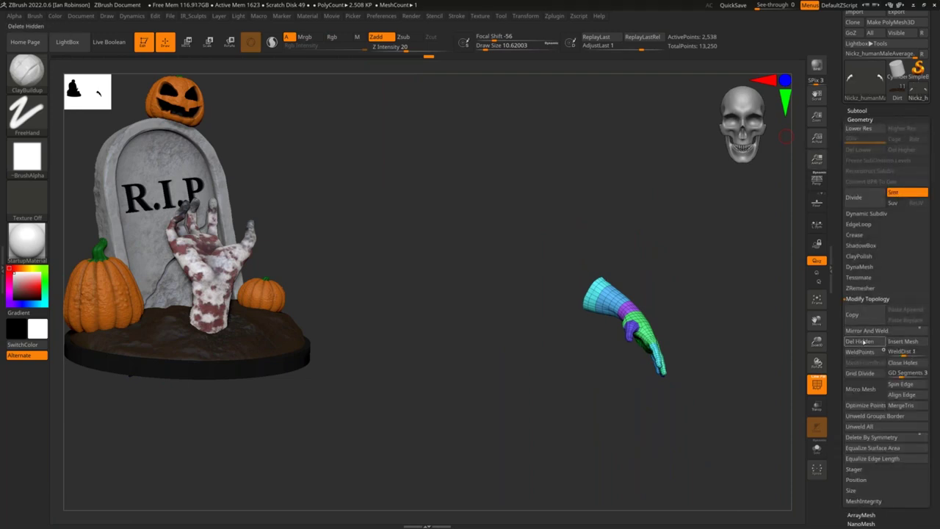
drag(700, 292, 682, 280)
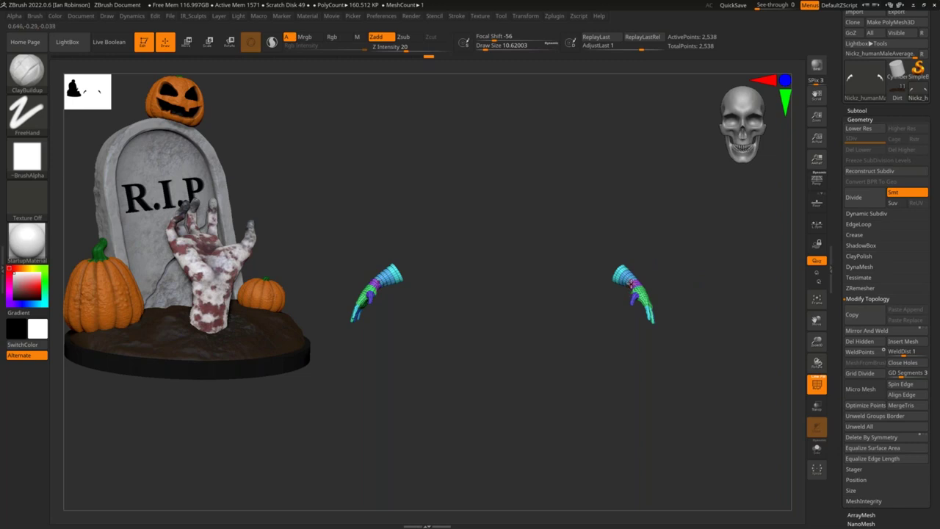
- Toggle X-axis symmetry off and on repeatedly for the pair of hands
click(532, 17)
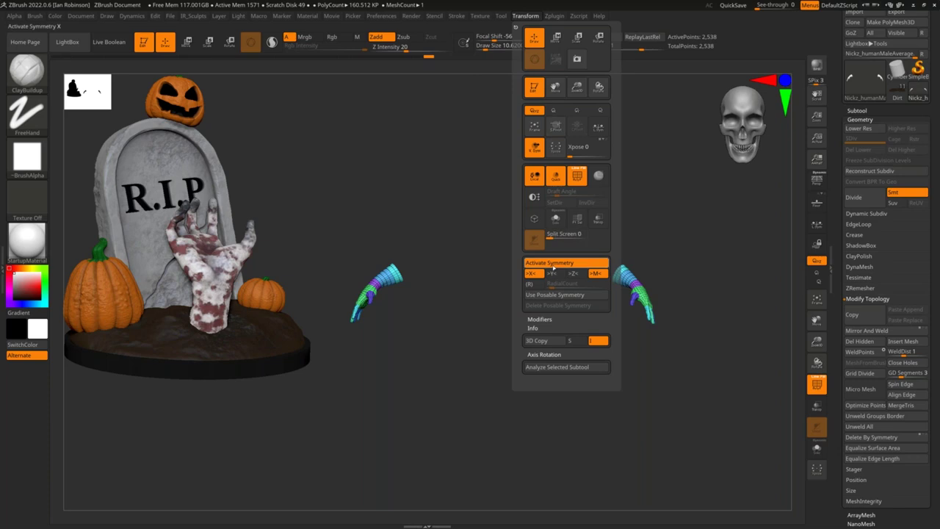
click(561, 267)
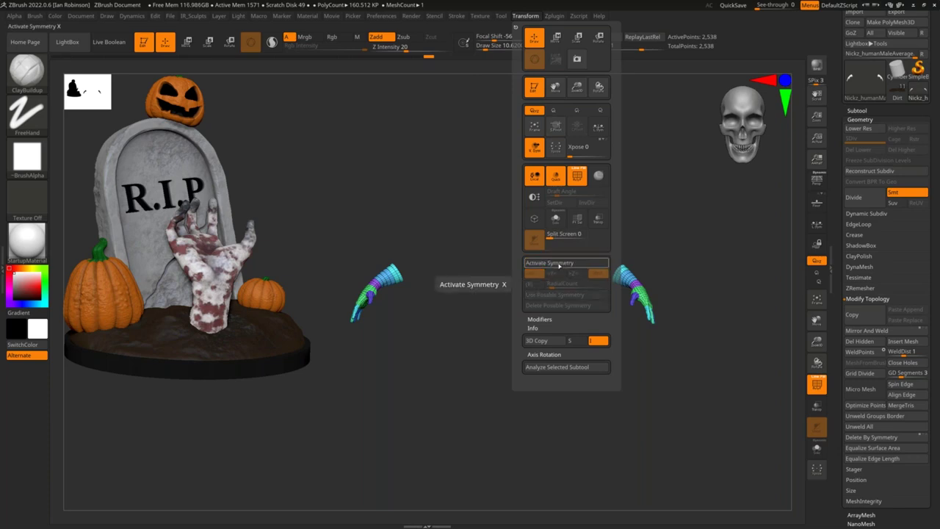
click(561, 266)
click(562, 265)
click(563, 265)
click(564, 264)
click(568, 263)
click(567, 263)
click(568, 263)
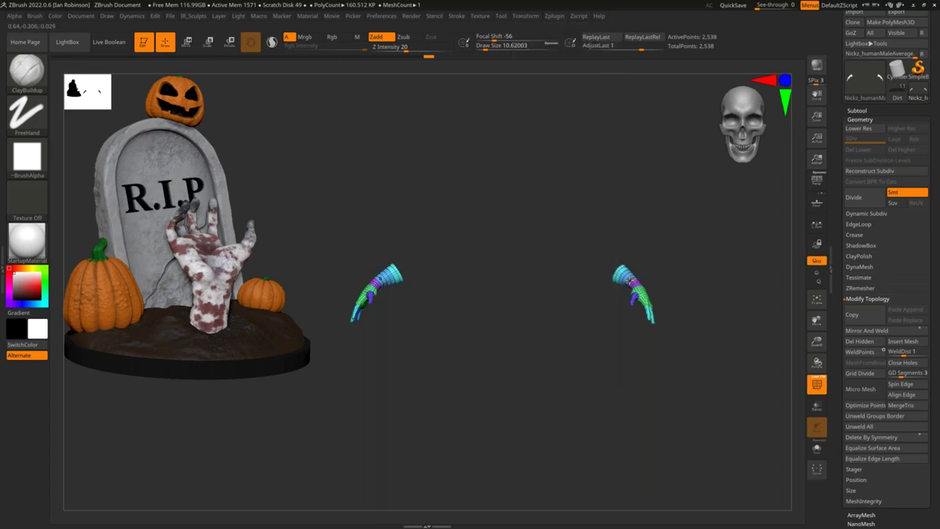
- Isolate the hand and forearm nearest the tombstone reference and delete the other, hidden arm
mouse_move(661, 257)
alt+mouse_down()
mouse_move(664, 279)
mouse_move(665, 256)
mouse_move(681, 246)
mouse_move(668, 219)
alt+mouse_up()
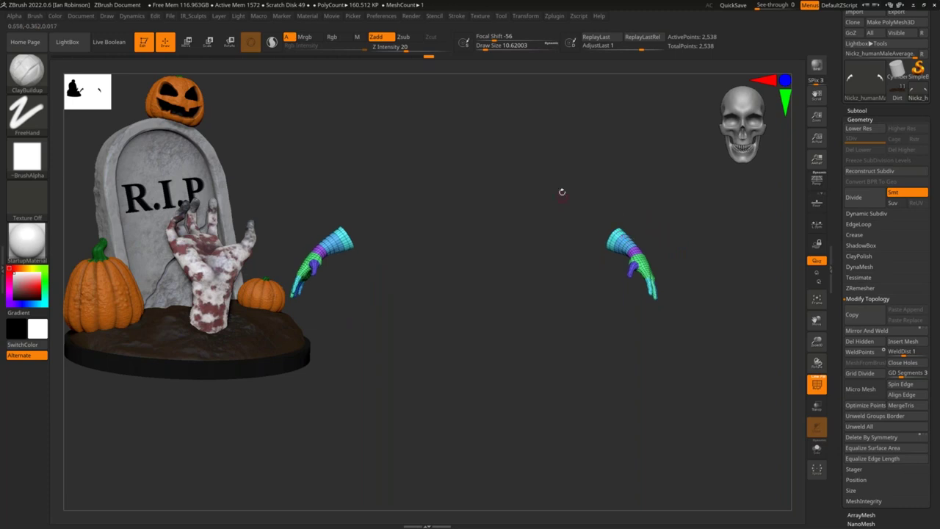
alt+drag(562, 192, 606, 211)
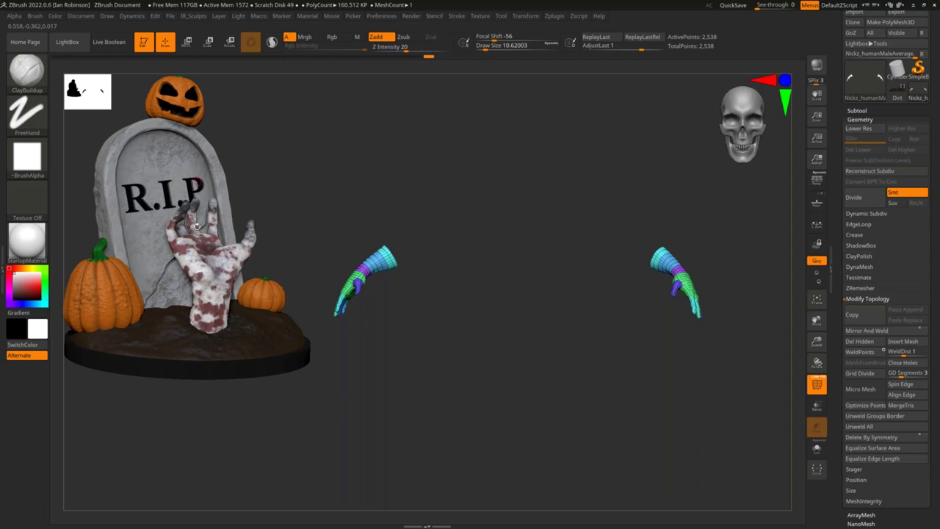
alt+drag(483, 230, 412, 256)
mouse_move(660, 193)
ctrl+shift+mouse_down()
mouse_move(716, 374)
mouse_move(590, 427)
ctrl+shift+mouse_up()
ctrl+shift+click(655, 216)
mouse_move(711, 212)
ctrl+shift+mouse_down()
mouse_move(671, 206)
mouse_move(649, 396)
mouse_move(733, 382)
mouse_move(764, 336)
mouse_move(751, 243)
ctrl+shift+mouse_up()
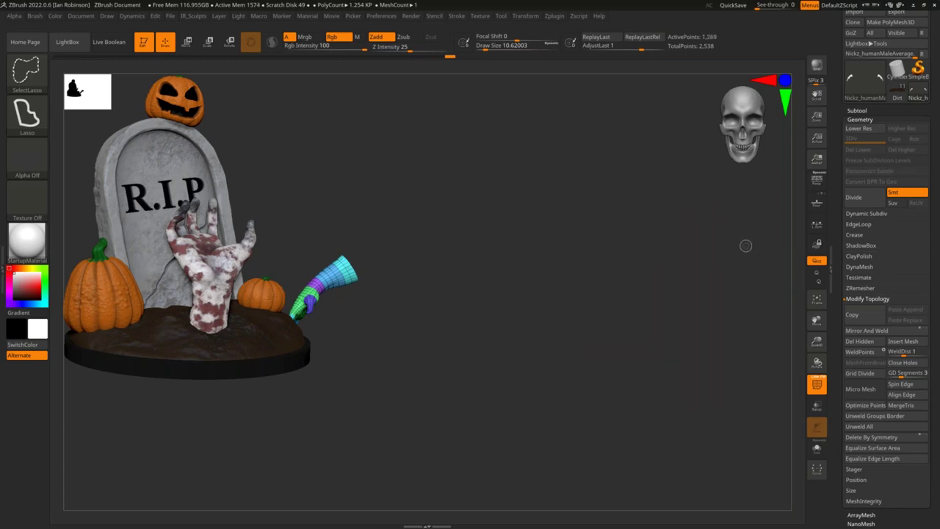
alt+drag(563, 238, 605, 246)
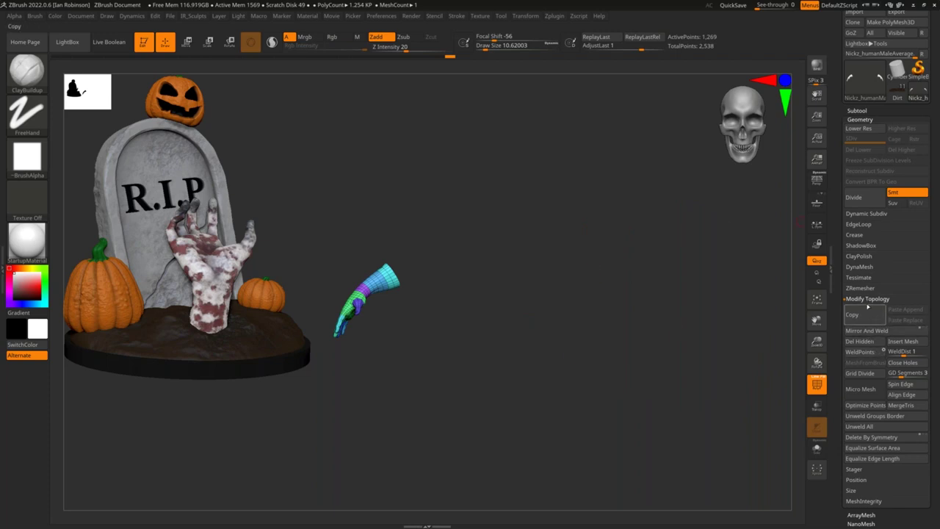
- Centre the transform gizmo on the unmasked hand and forearm mesh
key(w)
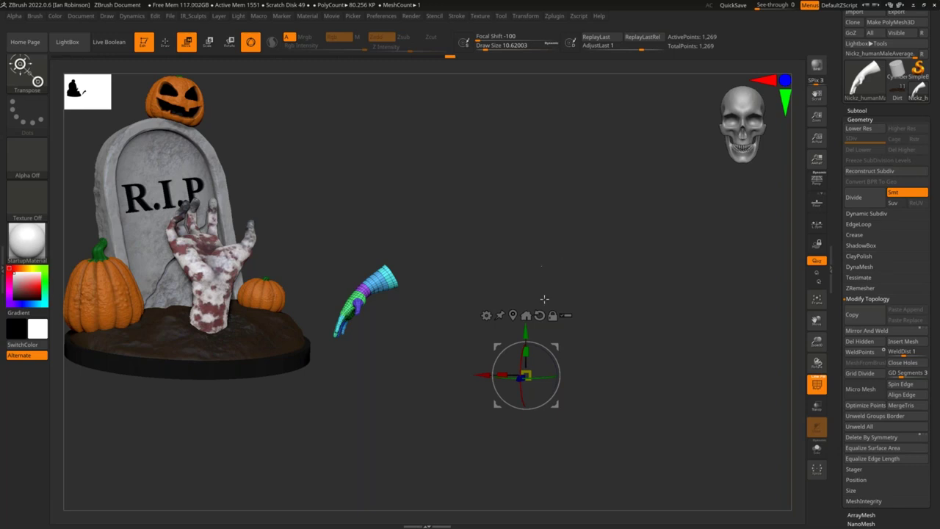
shift+drag(604, 282, 587, 252)
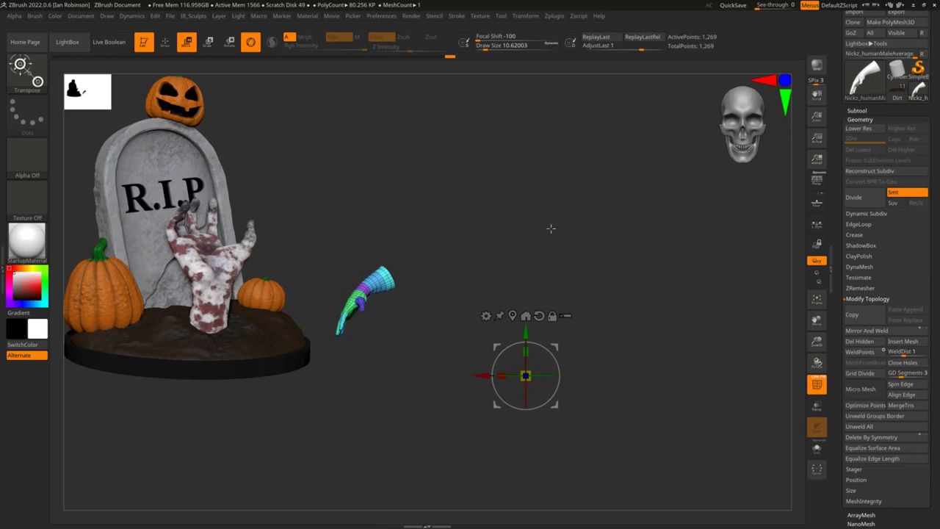
key(ctrl+z)
key(ctrl+z)
key(ctrl+z)
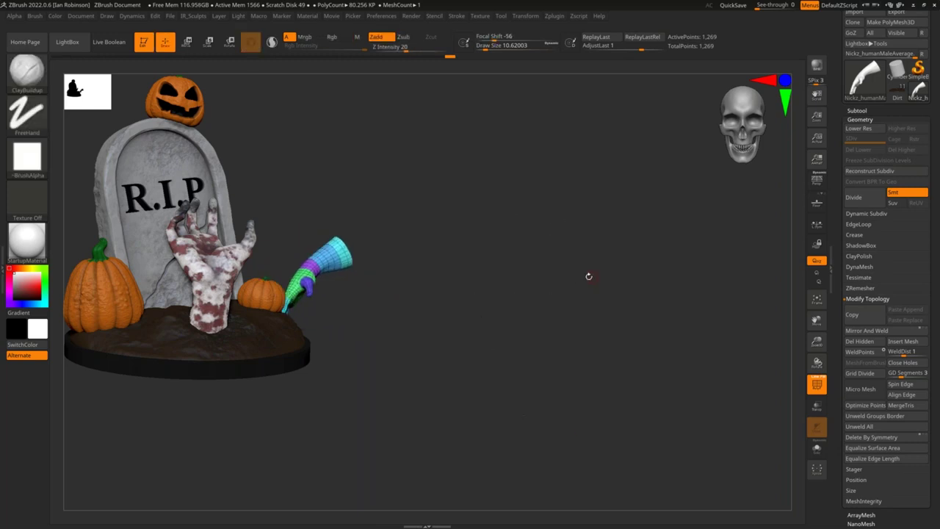
key(ctrl+z)
key(ctrl+z)
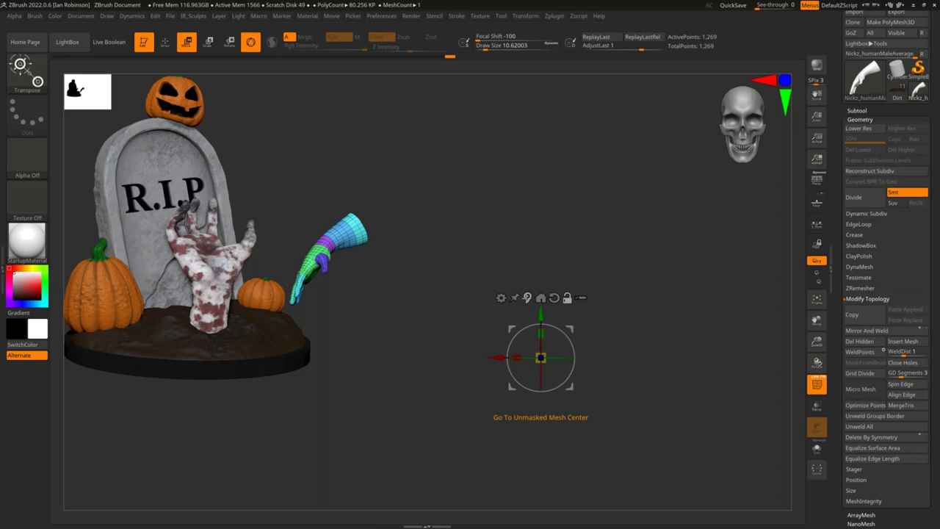
click(541, 297)
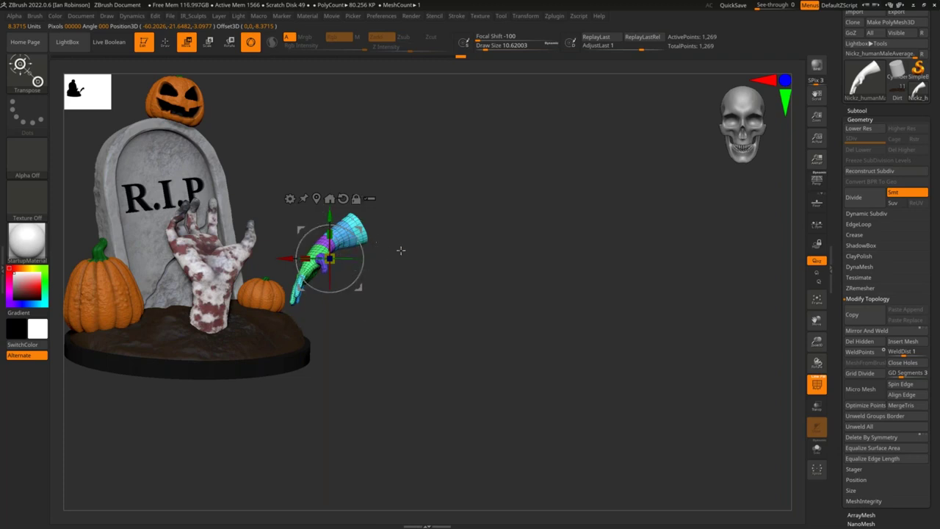
click(329, 199)
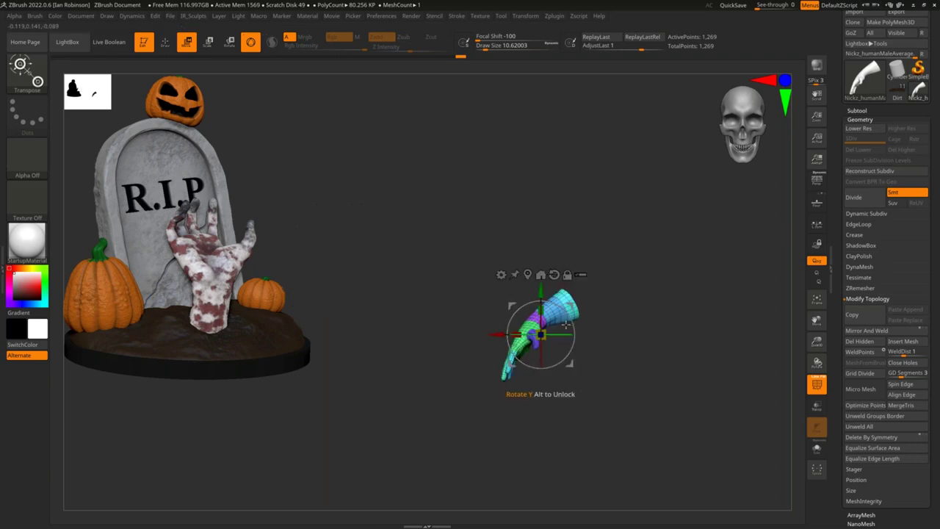
- Rotate the hand and forearm upright so the fingers point up and the palm faces the viewer
drag(584, 335, 651, 393)
drag(547, 335, 615, 337)
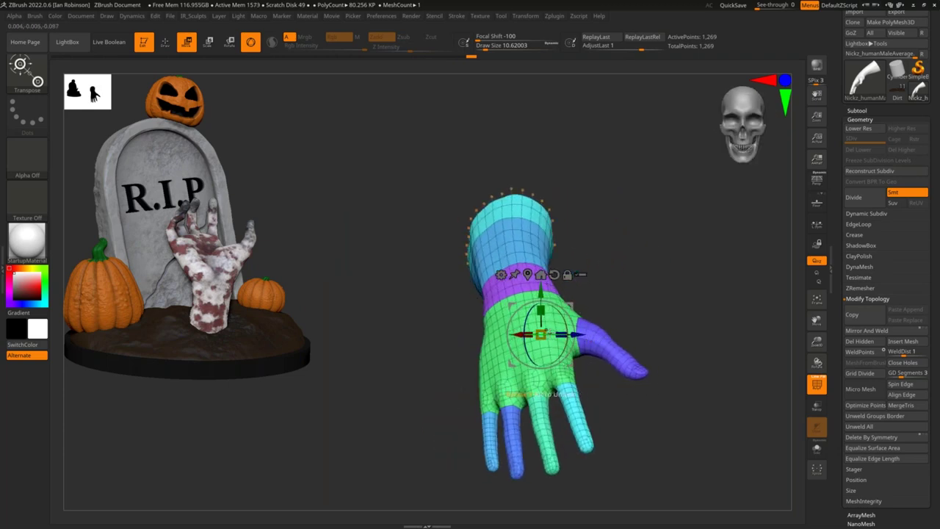
drag(542, 335, 564, 335)
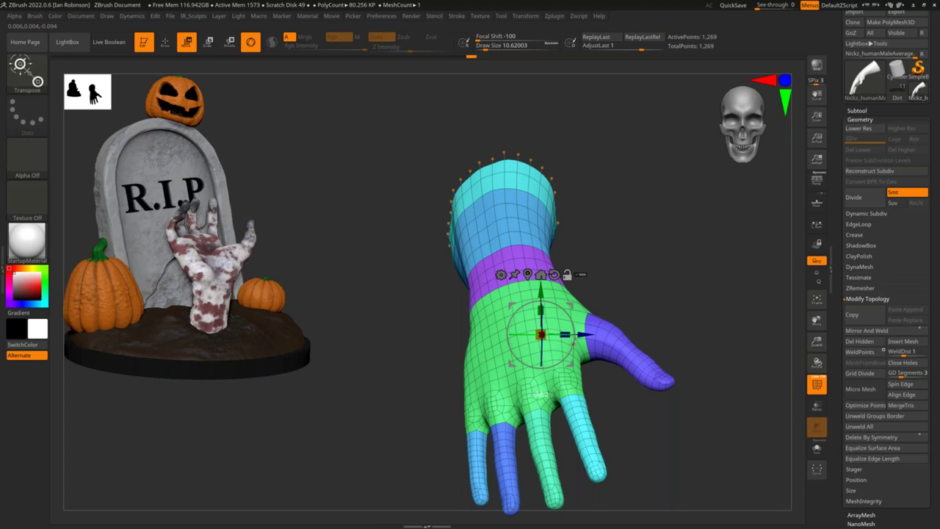
mouse_move(597, 298)
mouse_down()
mouse_move(657, 287)
mouse_move(631, 345)
mouse_move(607, 361)
mouse_move(604, 307)
mouse_up()
shift+drag(433, 253, 382, 255)
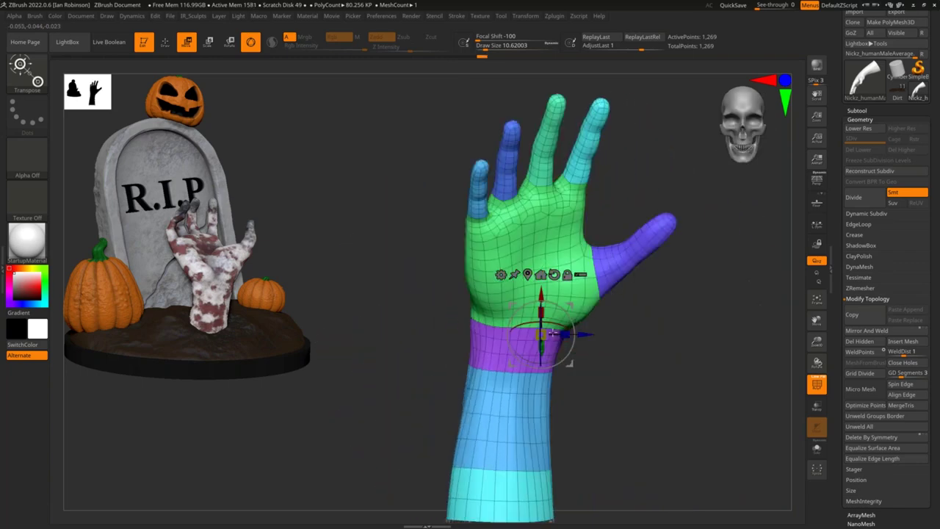
drag(555, 325, 536, 325)
drag(569, 363, 572, 322)
drag(567, 262, 570, 263)
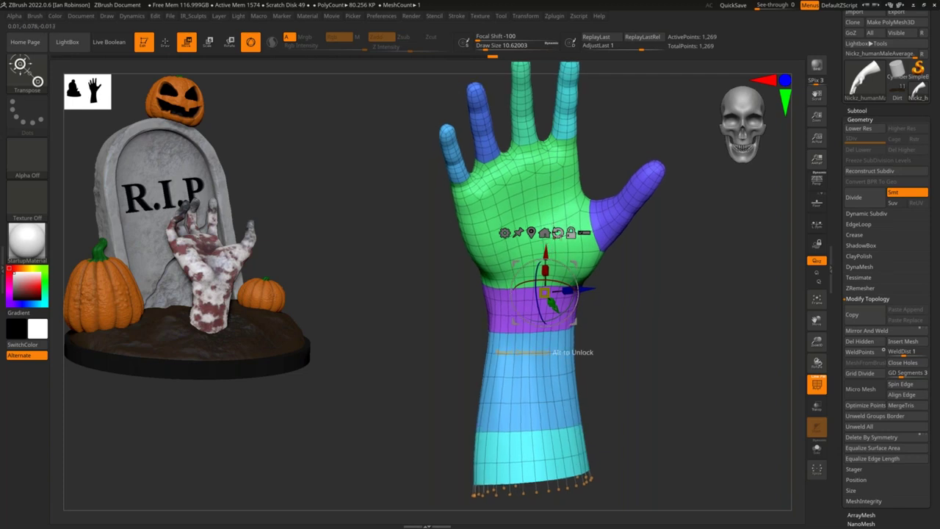
- Reset the gizmo's orientation at the wrist and return to draw mode
click(558, 233)
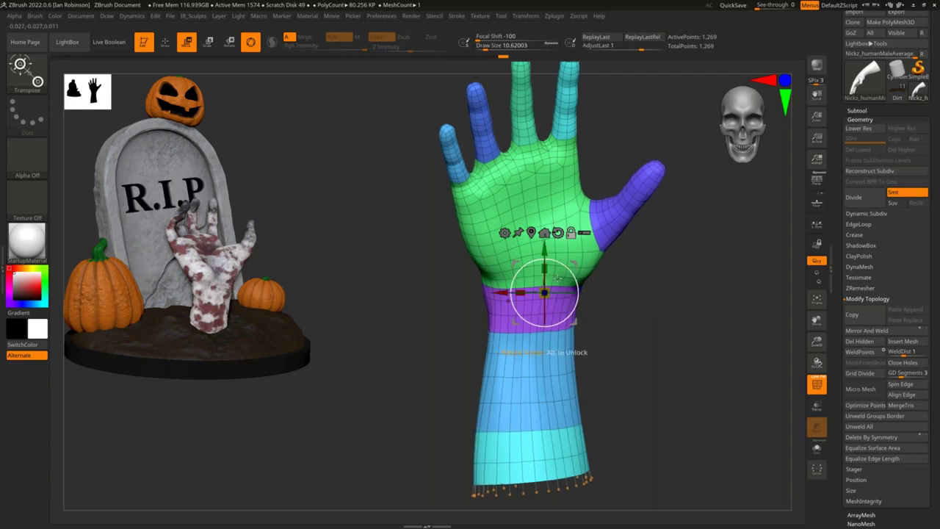
alt+drag(544, 292, 529, 281)
alt+right_drag(539, 196, 550, 248)
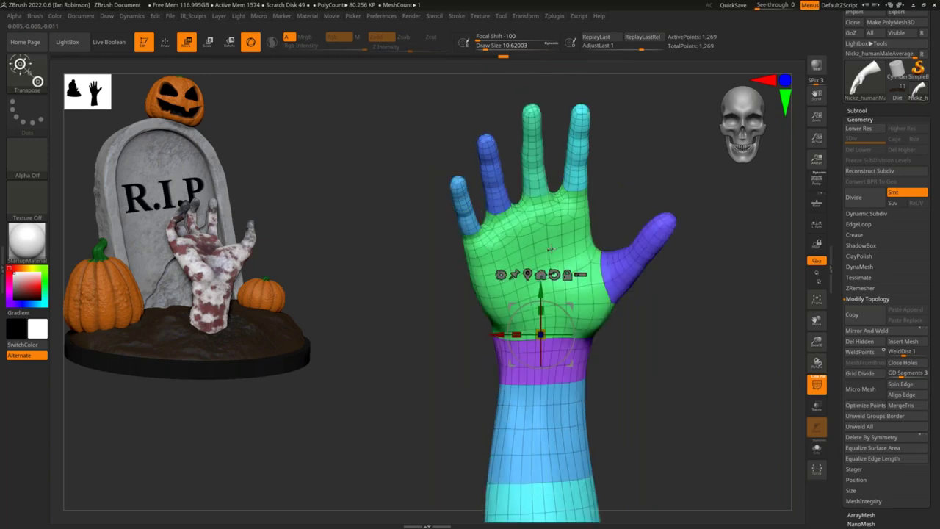
mouse_move(678, 357)
mouse_down()
mouse_move(689, 311)
mouse_move(657, 319)
mouse_move(636, 301)
mouse_move(674, 309)
mouse_move(603, 306)
mouse_move(661, 293)
mouse_up()
key(q)
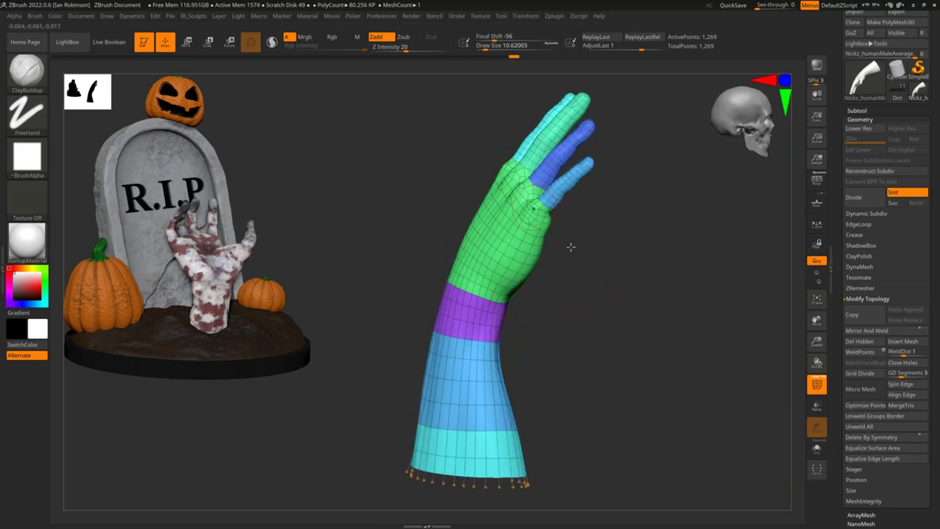
- Hide the wrist and forearm polygroups and mask the visible hand
key(ctrl+shift)
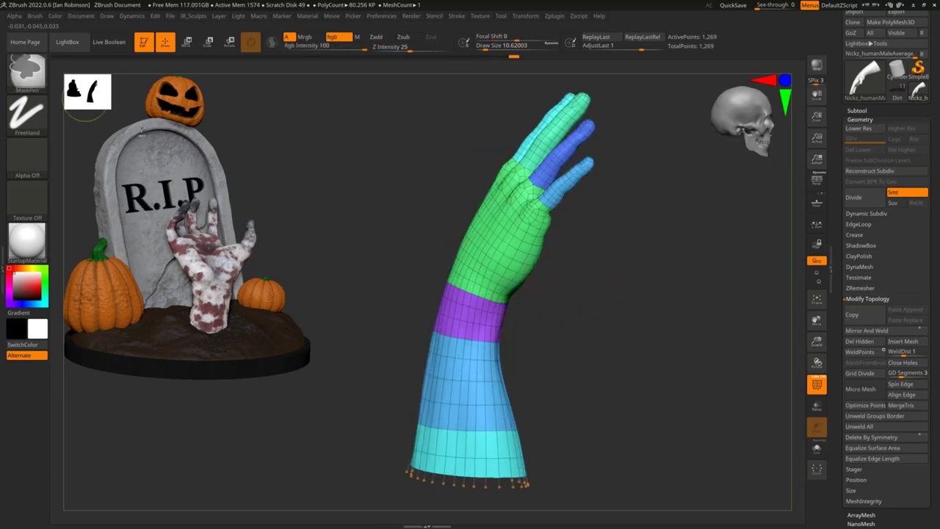
key(ctrl+shift)
ctrl+shift+click(482, 321)
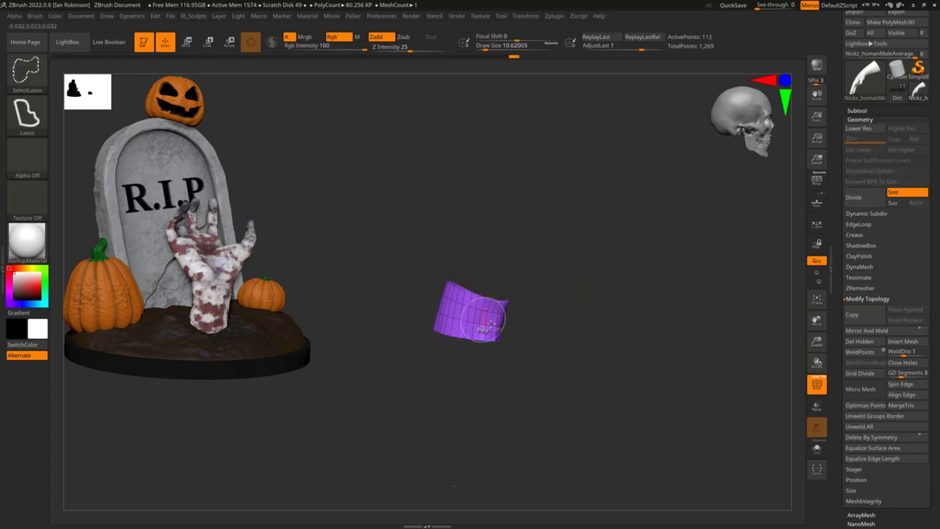
ctrl+shift+click(560, 287)
ctrl+shift+click(487, 378)
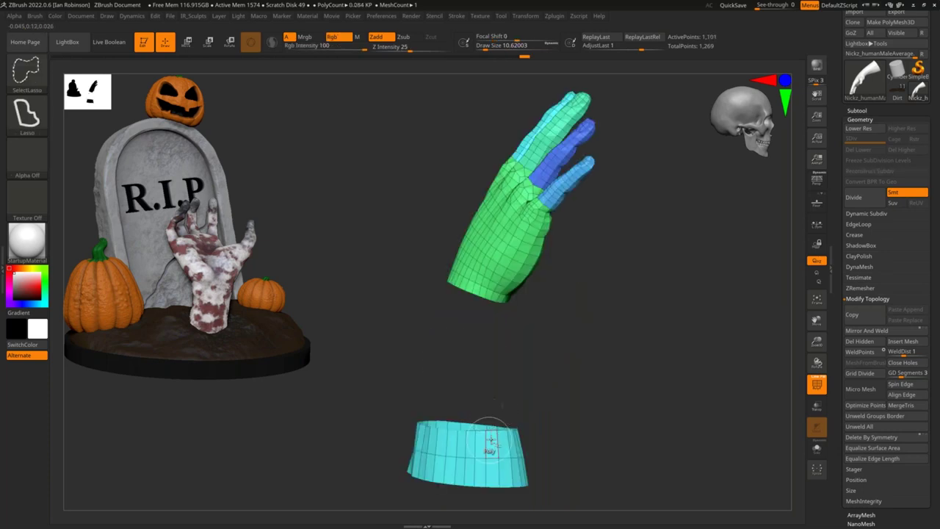
ctrl+shift+click(514, 430)
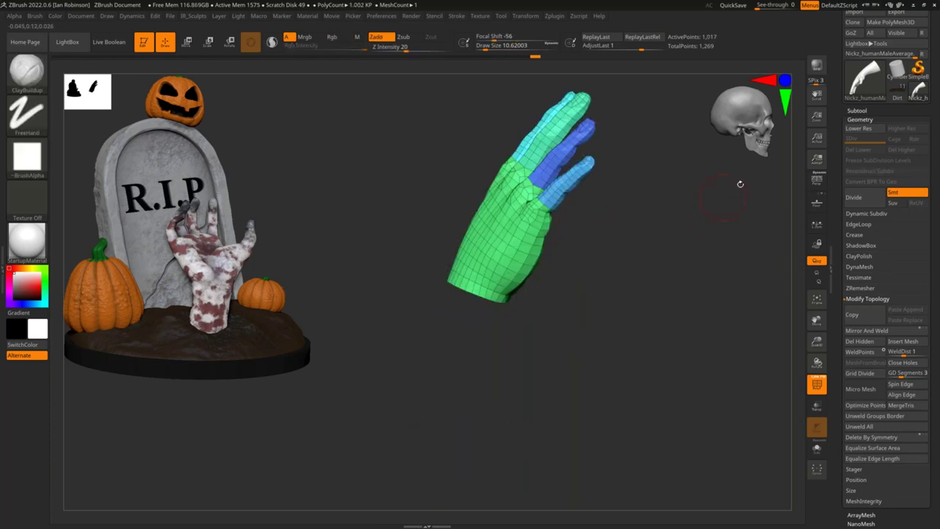
ctrl+click(691, 256)
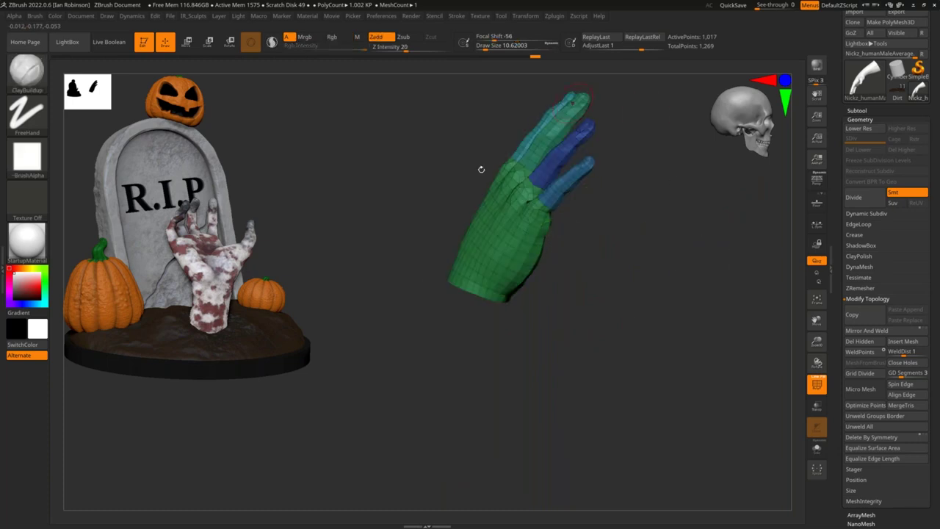
- Open the masking options and unhide the wrist and forearm, keeping the hand masked
click(860, 119)
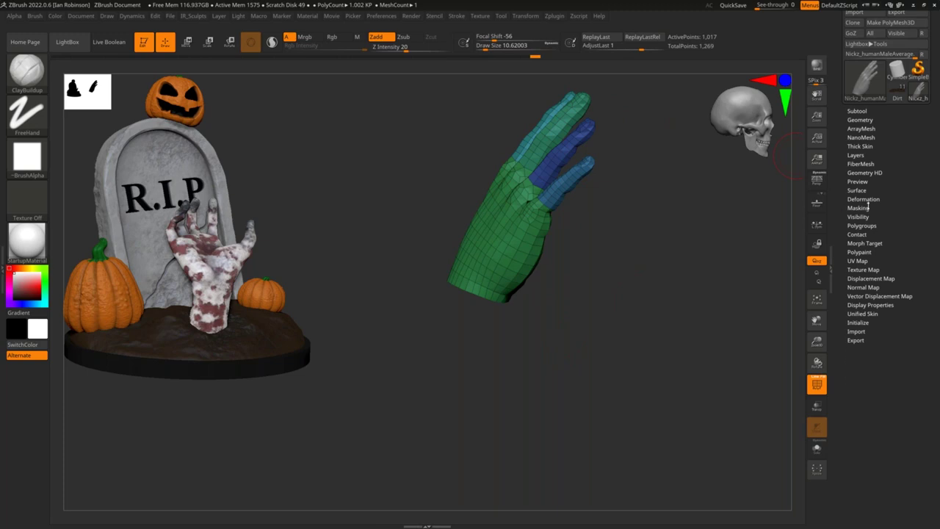
click(858, 208)
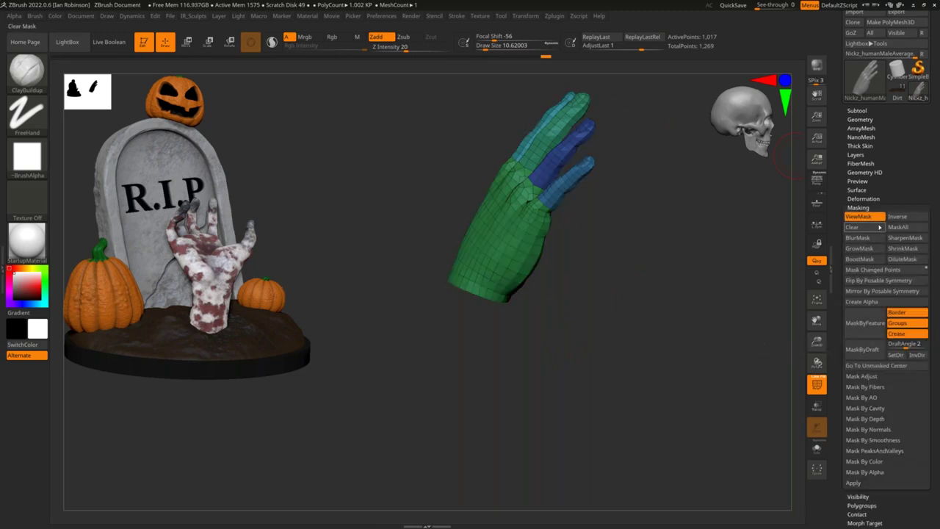
key(ctrl)
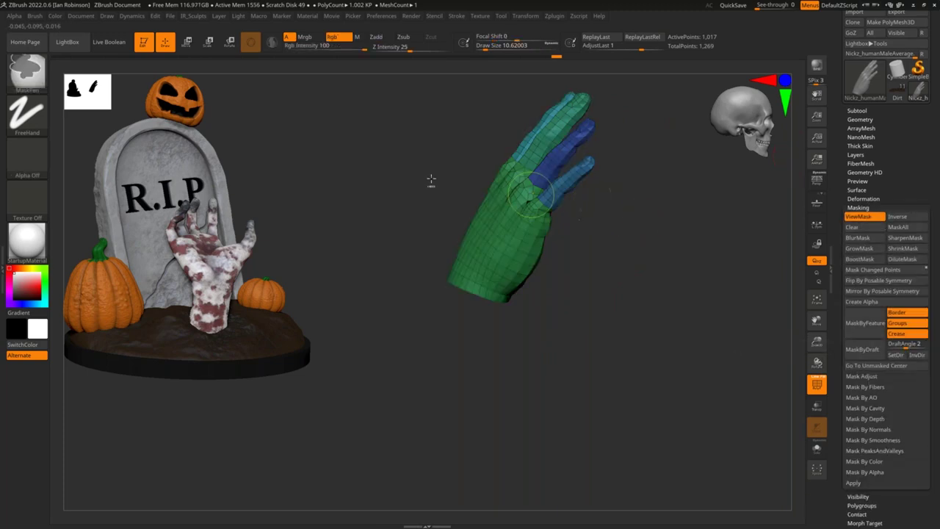
ctrl+drag(365, 69, 694, 376)
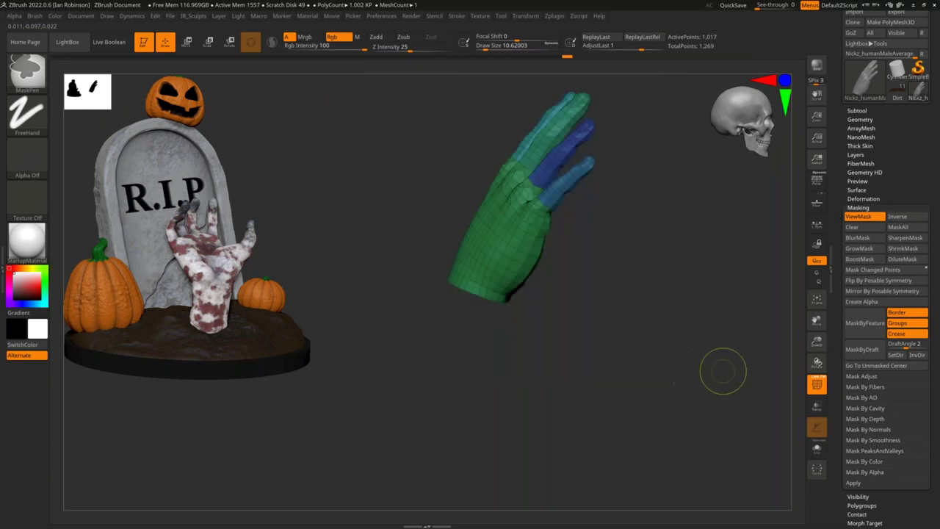
ctrl+shift+click(667, 238)
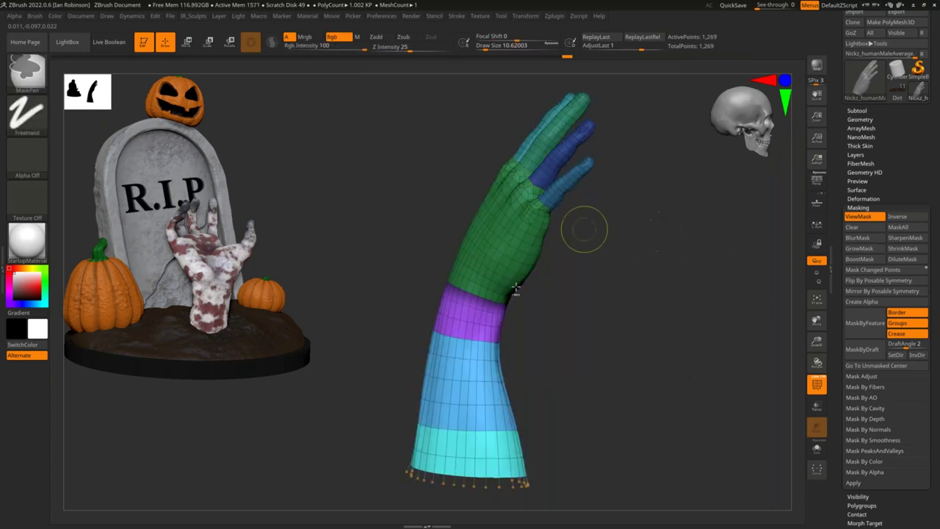
- Invert the mask so the wrist and forearm are masked and the hand is free
ctrl+click(651, 247)
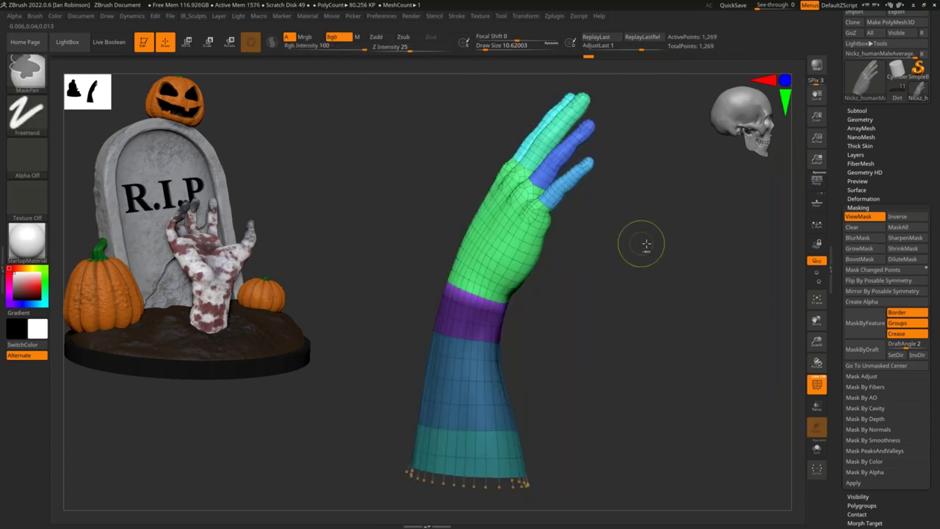
ctrl+click(663, 202)
ctrl+click(668, 199)
ctrl+click(668, 196)
ctrl+click(668, 196)
ctrl+click(673, 193)
ctrl+click(670, 196)
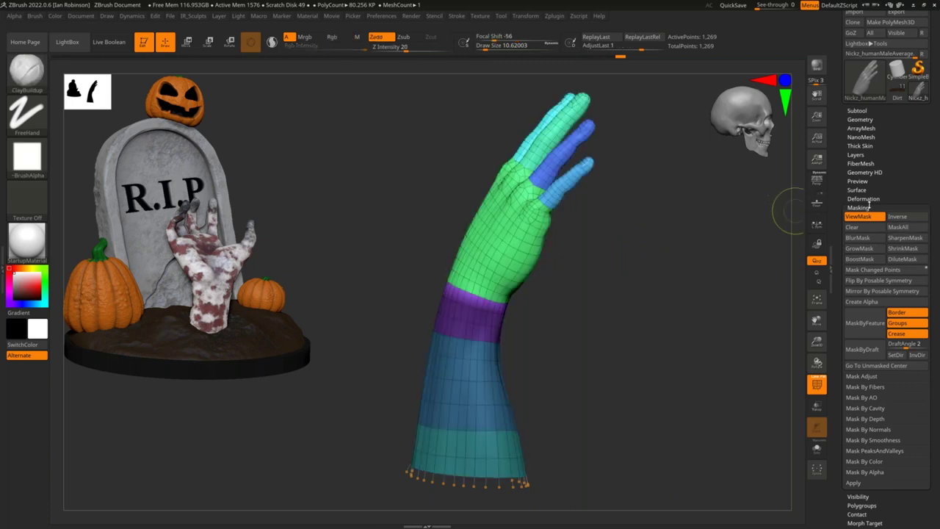
- Flip the mask back and forth between hand and forearm with the Inverse command
click(902, 217)
click(902, 217)
click(902, 217)
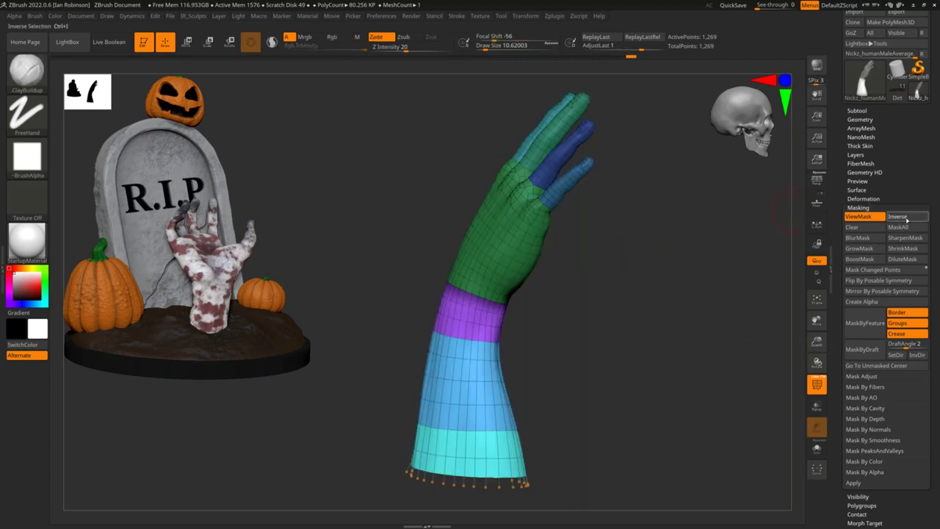
click(903, 217)
click(902, 217)
click(902, 216)
click(902, 218)
click(902, 218)
- Mask and unmask areas of the hand with marquees and blur the mask edge at the wrist
alt+drag(603, 249, 596, 238)
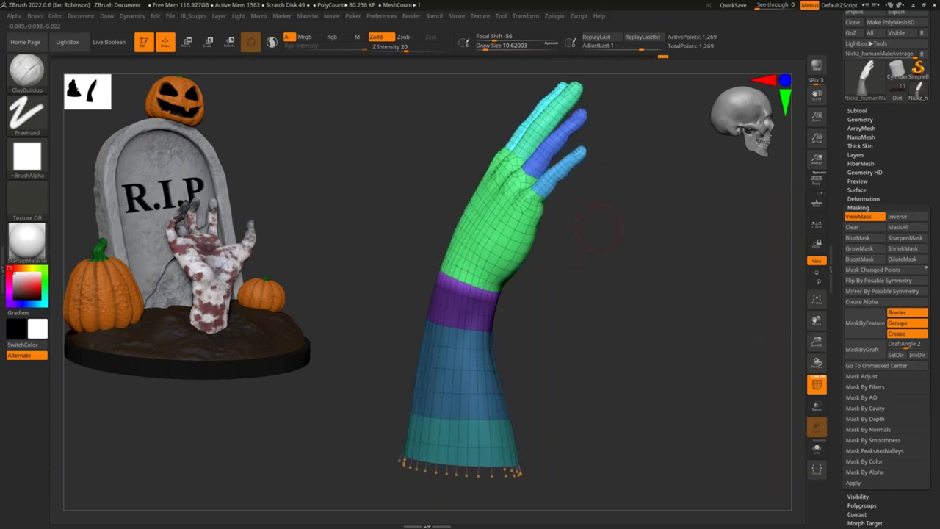
ctrl+drag(668, 172, 434, 329)
ctrl+alt+drag(646, 292, 407, 62)
ctrl+click(490, 314)
ctrl+drag(538, 314, 551, 327)
drag(526, 316, 646, 283)
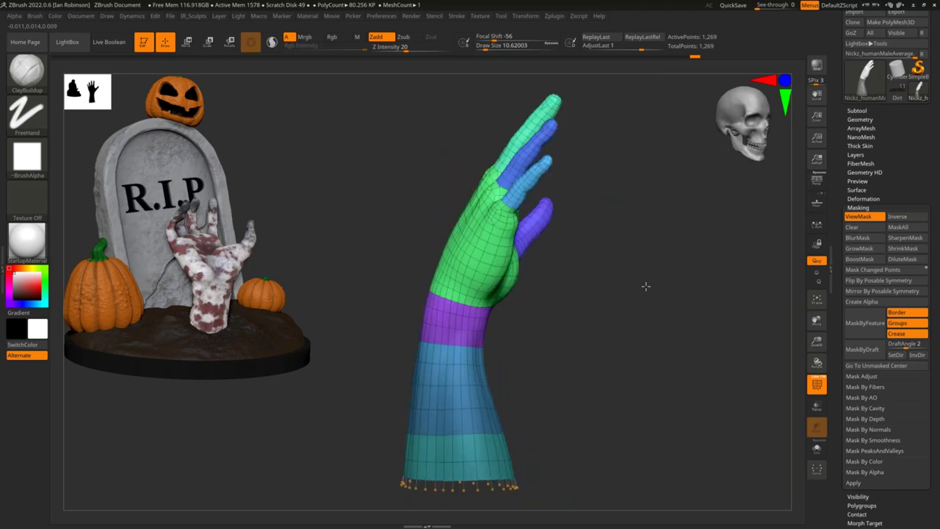
- Select the MaskLasso brush, lasso a mask over the hand, and invert it onto the wrist and forearm
key(w)
key(ctrl+h)
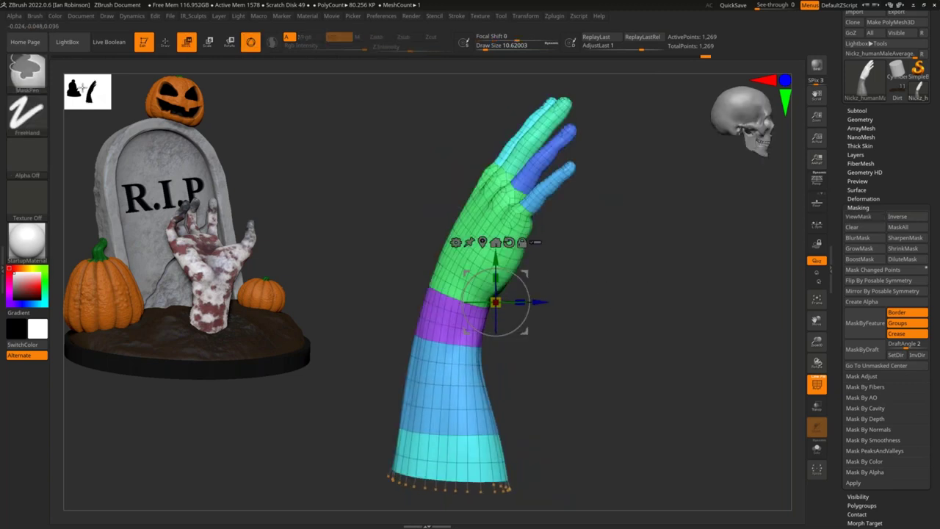
click(26, 72)
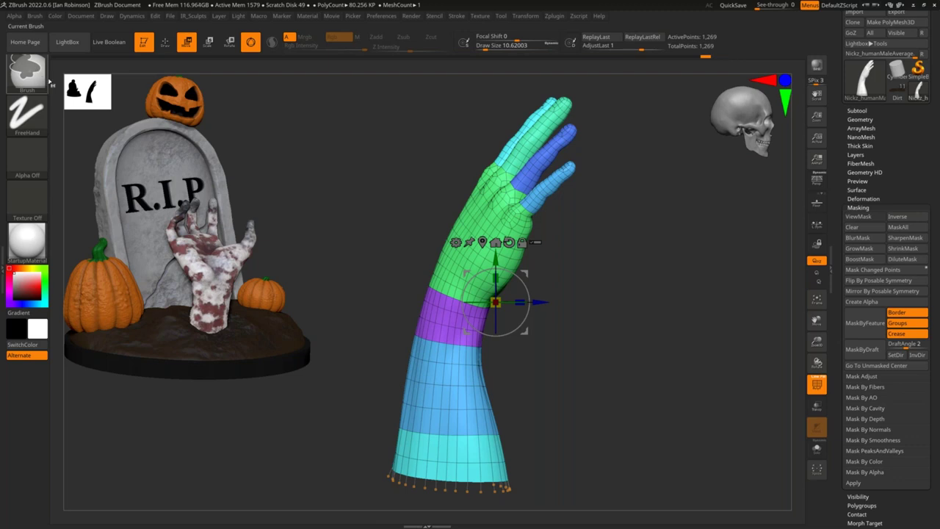
click(28, 70)
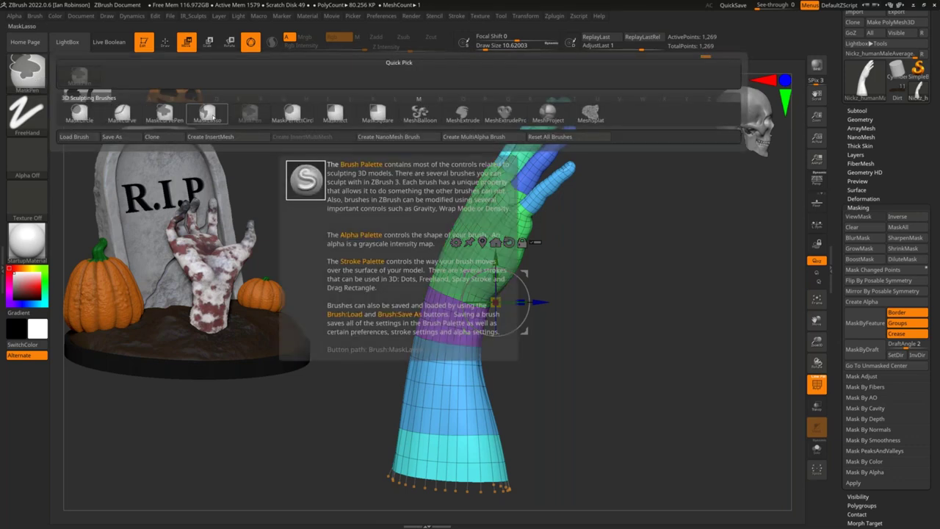
click(212, 117)
mouse_move(415, 287)
ctrl+mouse_down()
mouse_move(400, 150)
mouse_move(607, 105)
mouse_move(615, 242)
mouse_move(543, 296)
mouse_move(485, 315)
mouse_move(430, 293)
ctrl+mouse_up()
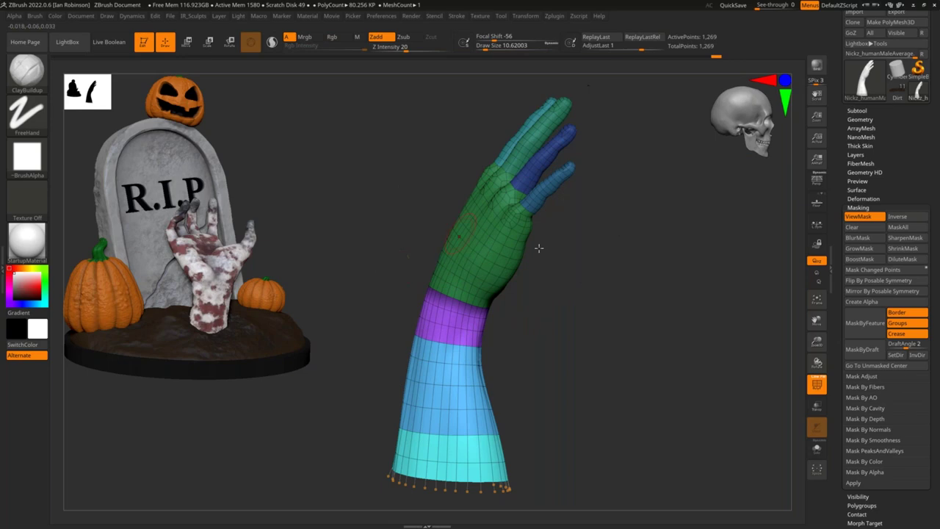
ctrl+click(613, 275)
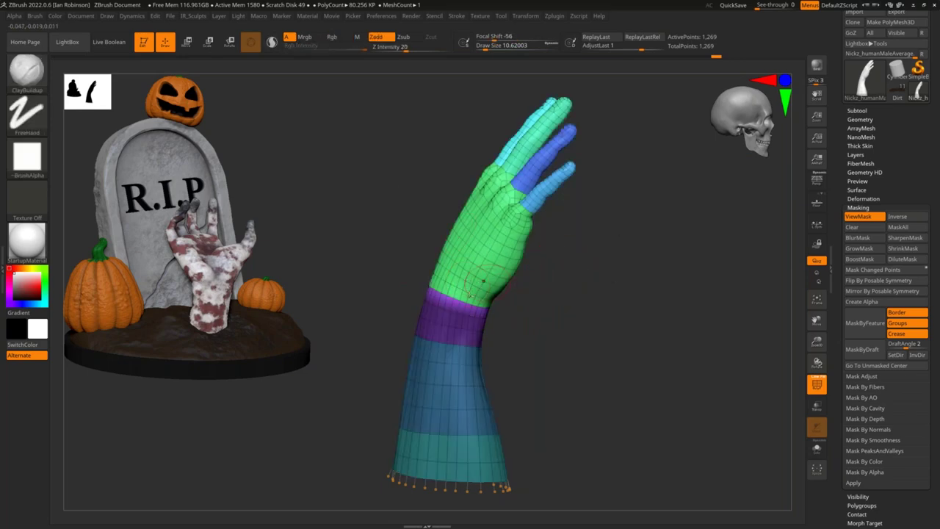
- Place and orient the transform gizmo at the wrist joint for bending the unmasked hand
key(w)
drag(571, 280, 672, 321)
alt+drag(535, 302, 402, 273)
alt+drag(535, 271, 576, 313)
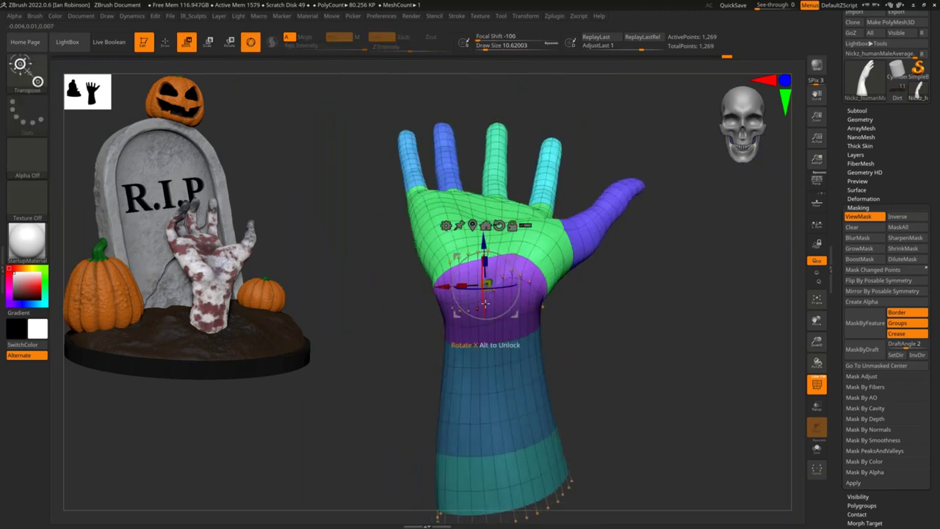
- Rotate the unmasked hand backward at the wrist relative to the masked forearm
drag(485, 302, 510, 262)
drag(614, 282, 633, 292)
drag(514, 256, 520, 267)
mouse_move(586, 263)
mouse_down()
mouse_move(573, 248)
mouse_move(581, 315)
mouse_move(542, 294)
mouse_move(530, 238)
mouse_up()
key(q)
key(w)
drag(646, 262, 665, 258)
drag(525, 248, 519, 256)
key(q)
mouse_move(656, 271)
mouse_down()
mouse_move(683, 267)
mouse_move(608, 281)
mouse_up()
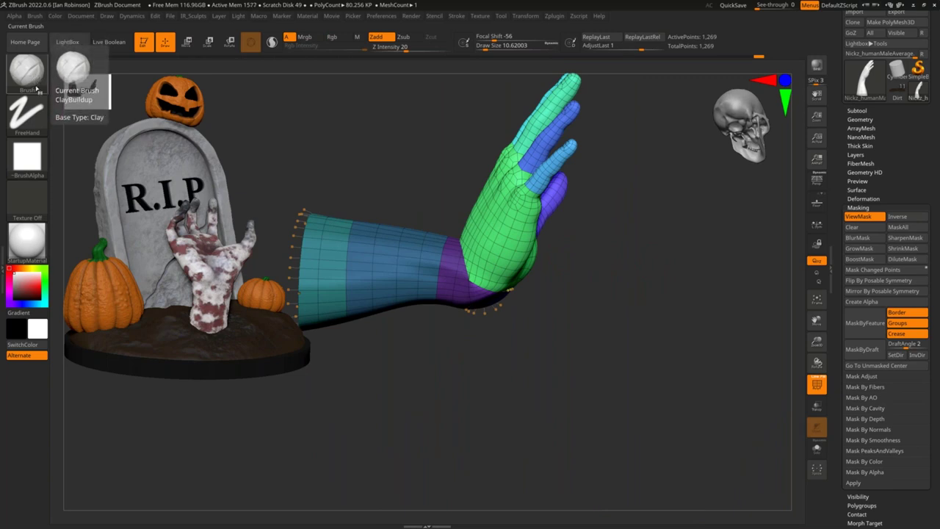
- Select the Move brush at a draw size of about 20.6 and reshape the unmasked hand around the wrist bend
click(37, 88)
key(m)
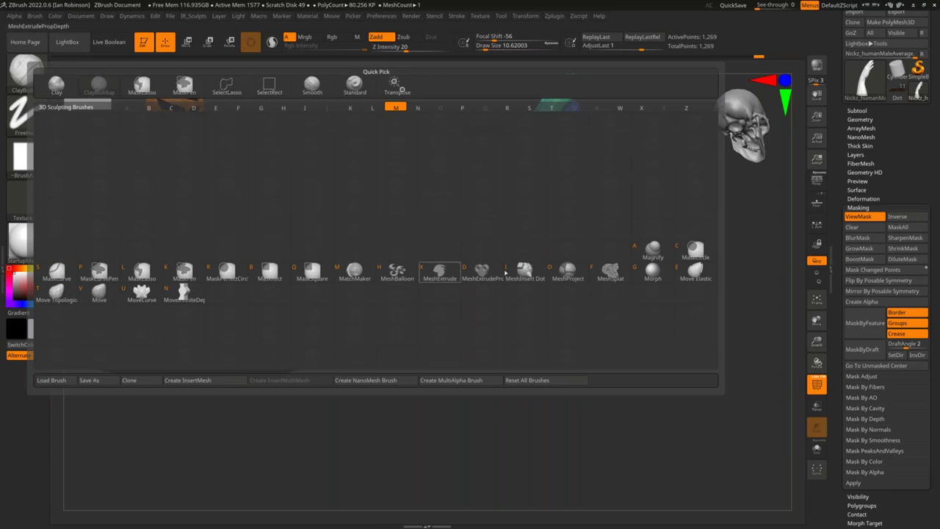
key(v)
mouse_move(646, 195)
mouse_down()
mouse_move(584, 199)
mouse_move(556, 233)
mouse_up()
key(s)
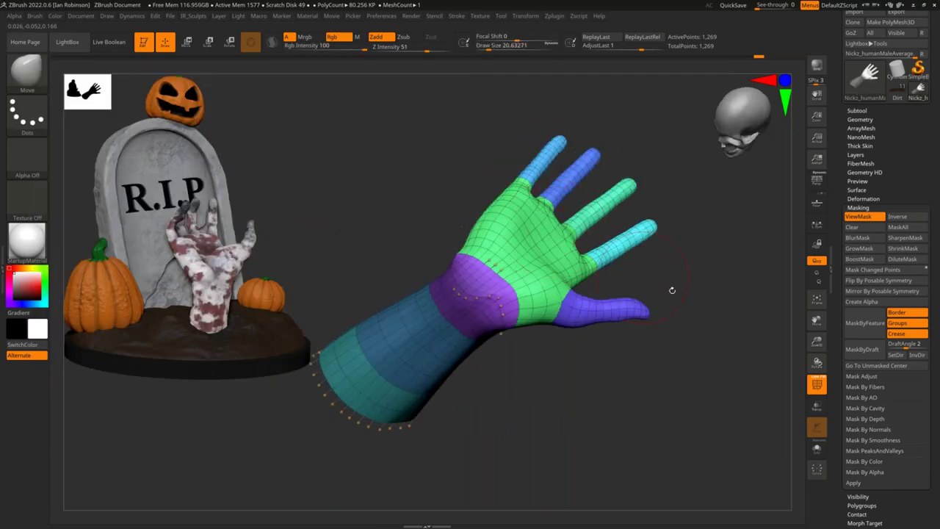
drag(672, 290, 633, 288)
drag(481, 260, 468, 245)
drag(532, 215, 566, 207)
right_drag(566, 206, 482, 216)
right_drag(504, 250, 560, 269)
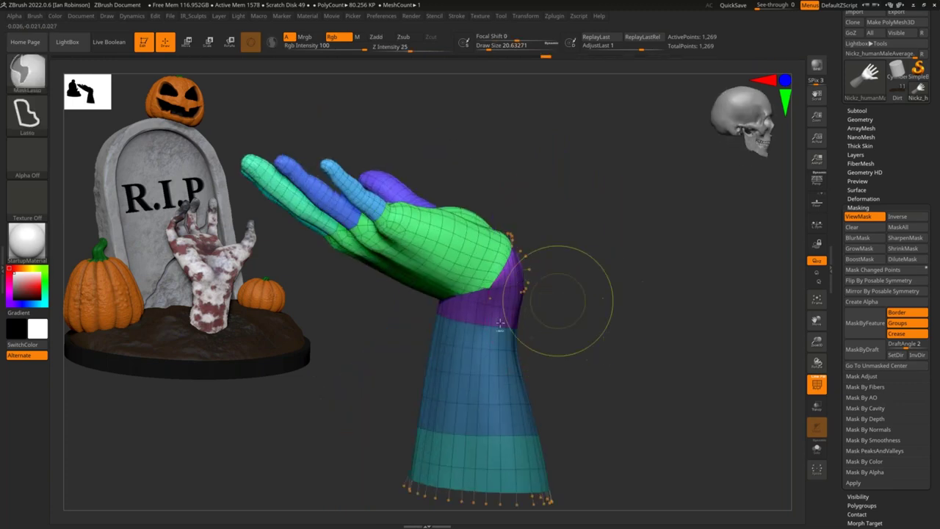
- Toggle the mask display off and on, and clear the mask from the wrist and forearm
key(ctrl+h)
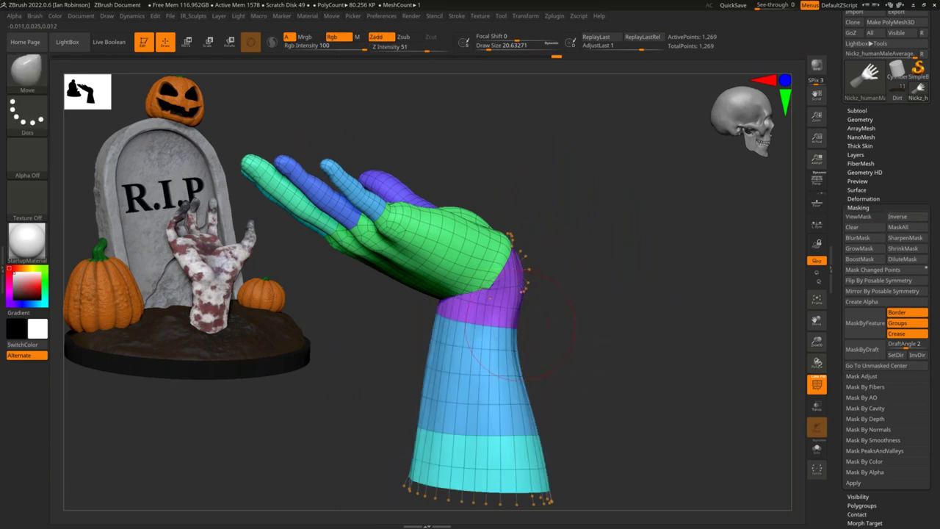
right_drag(544, 324, 565, 317)
key(ctrl+h)
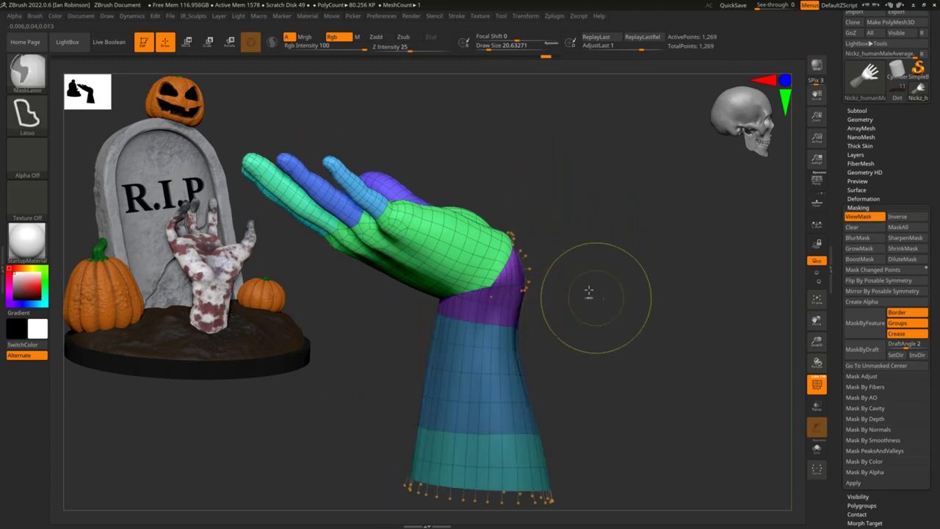
ctrl+drag(602, 201, 663, 338)
ctrl+drag(630, 277, 705, 405)
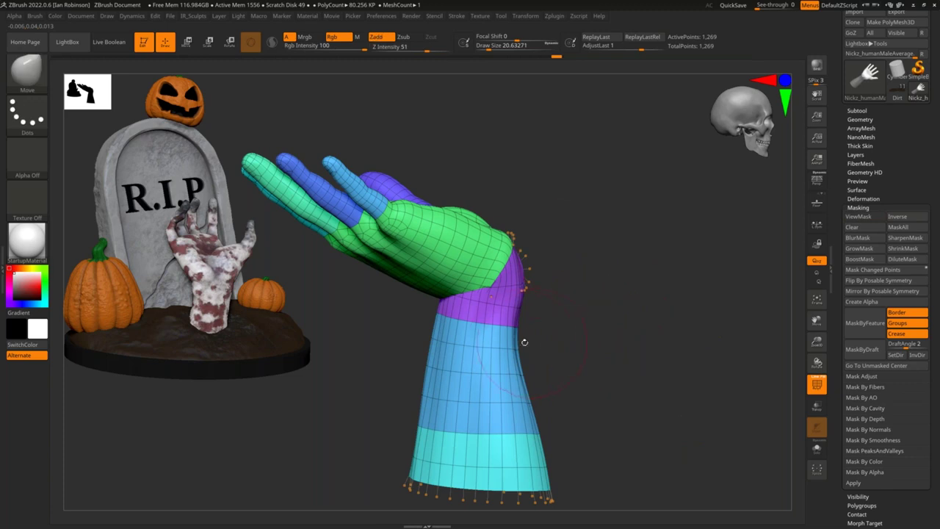
- Set the Move brush's draw size to about 22 and pull the outer side of the wrist into shape
drag(523, 347, 530, 323)
mouse_move(611, 328)
mouse_down()
mouse_move(542, 329)
mouse_move(559, 325)
mouse_move(559, 336)
mouse_up()
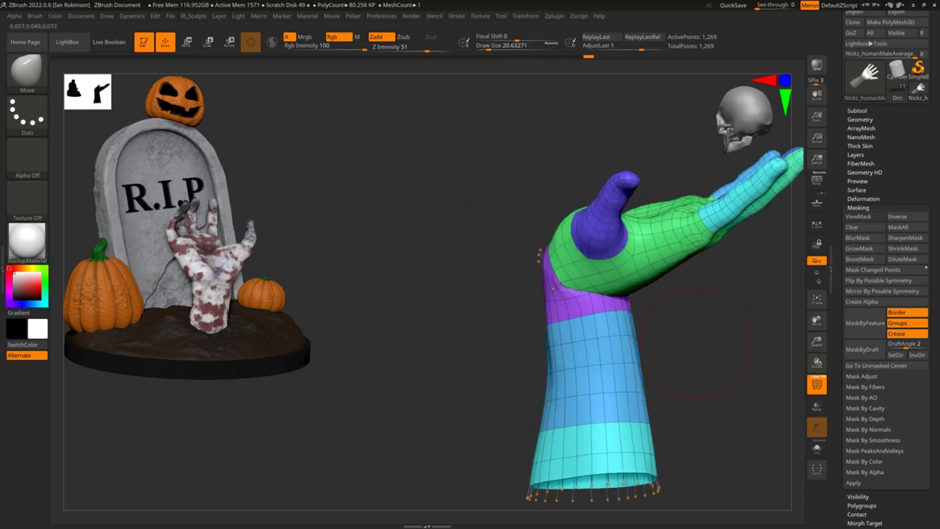
key(s)
click(540, 366)
mouse_move(525, 367)
mouse_down()
mouse_move(544, 380)
mouse_move(527, 375)
mouse_move(570, 323)
mouse_up()
key(s)
click(567, 293)
right_drag(515, 293, 546, 284)
drag(530, 268, 537, 259)
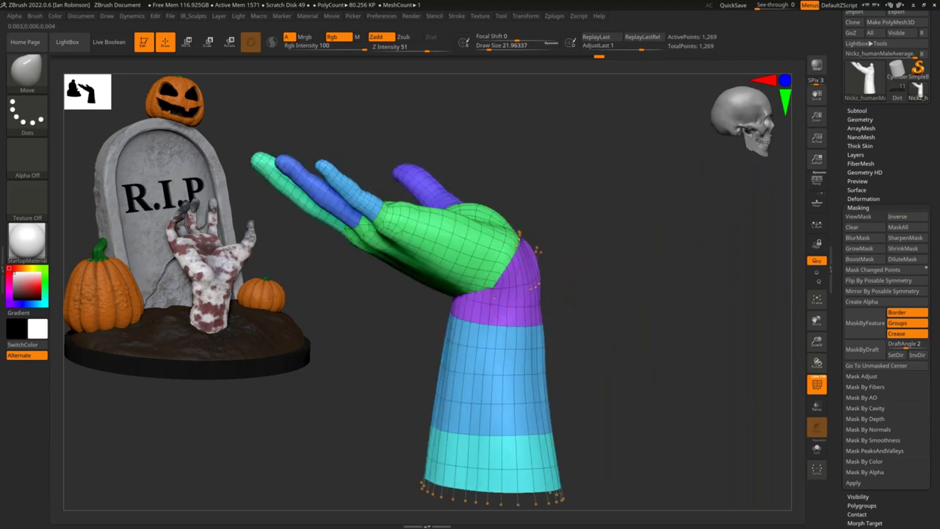
- Refine the wrist contour from several angles with Move strokes and smoothing
right_drag(510, 243, 520, 265)
drag(516, 266, 524, 260)
mouse_move(628, 222)
mouse_down()
mouse_move(630, 253)
mouse_move(596, 243)
mouse_move(519, 246)
mouse_move(533, 310)
mouse_move(517, 251)
mouse_up()
shift+drag(491, 341, 449, 352)
mouse_move(390, 352)
mouse_down()
mouse_move(526, 345)
mouse_move(445, 349)
mouse_move(421, 323)
mouse_up()
drag(351, 323, 426, 323)
drag(509, 324, 679, 292)
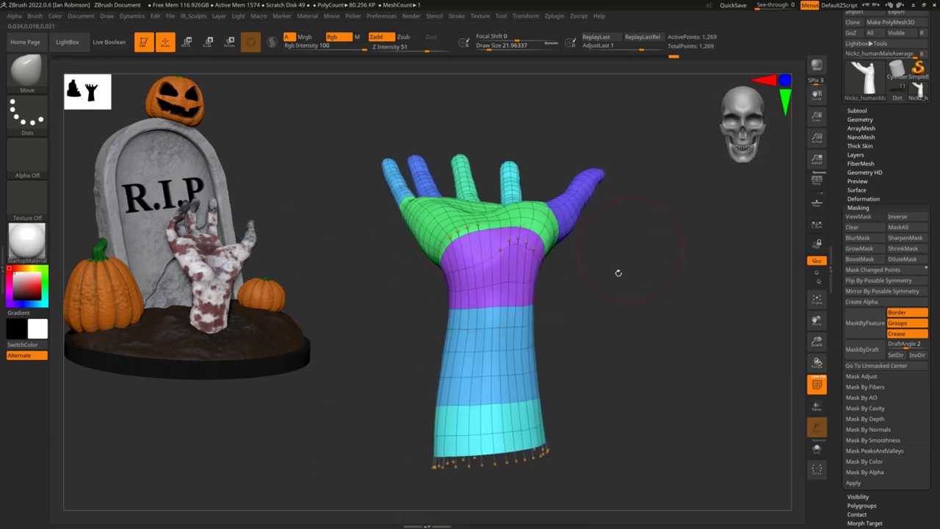
- Reduce the Move brush's draw size to about 16.9 and adjust the base of the palm above the wrist
key(s)
drag(623, 273, 621, 273)
drag(622, 274, 588, 282)
drag(477, 230, 482, 237)
mouse_move(627, 289)
mouse_down()
mouse_move(652, 288)
mouse_move(537, 232)
mouse_move(481, 246)
mouse_move(634, 304)
mouse_up()
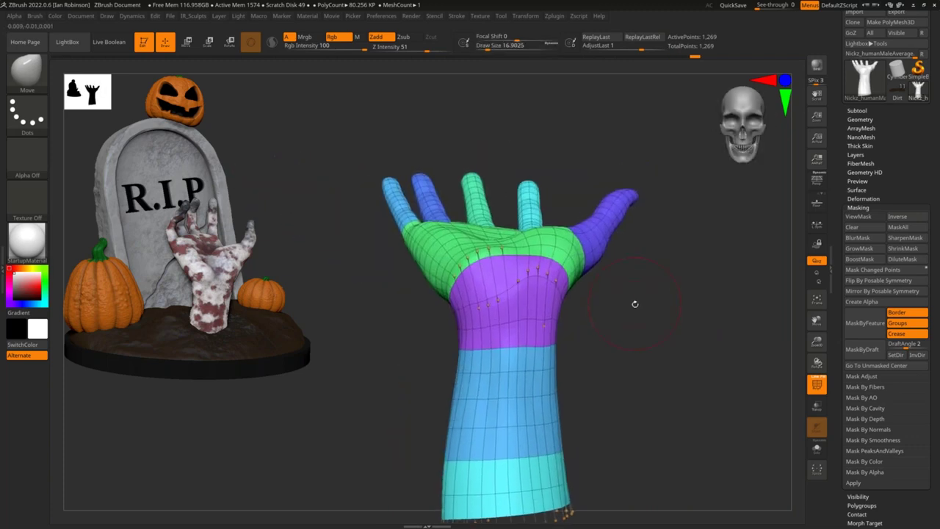
- Activate the transform gizmo at the wrist, undo the last changes, and reset the gizmo's orientation
key(w)
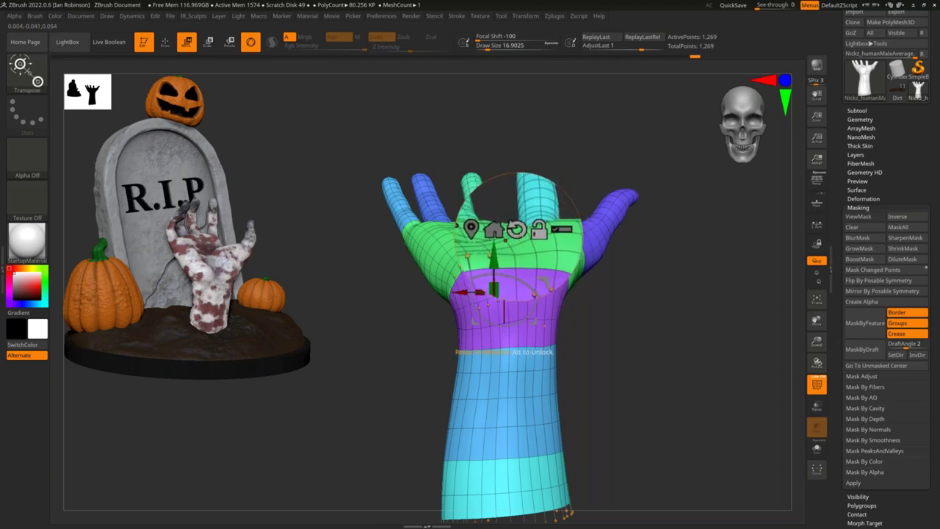
key(ctrl+z)
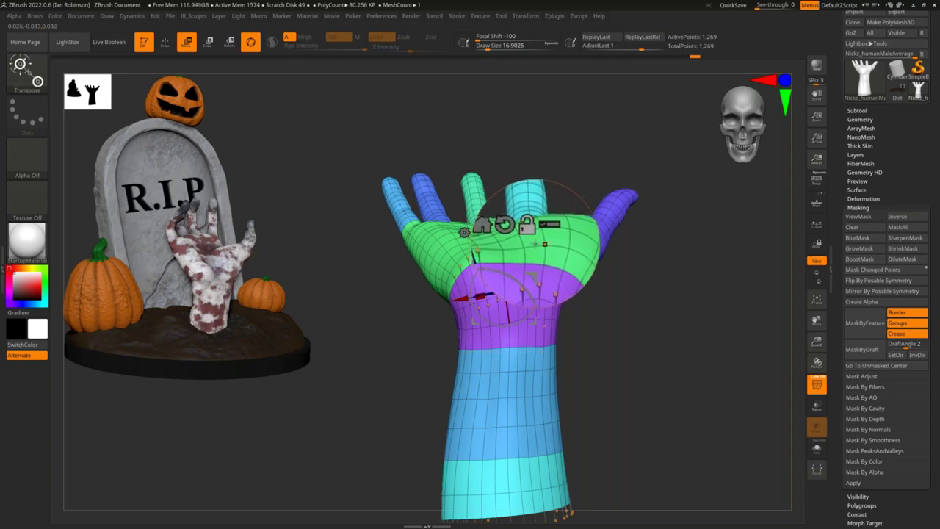
key(ctrl+z)
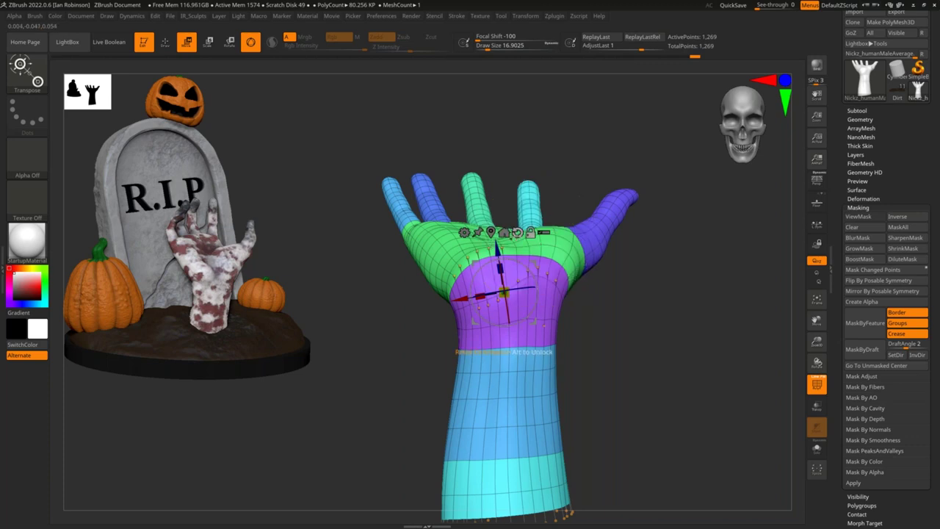
click(518, 232)
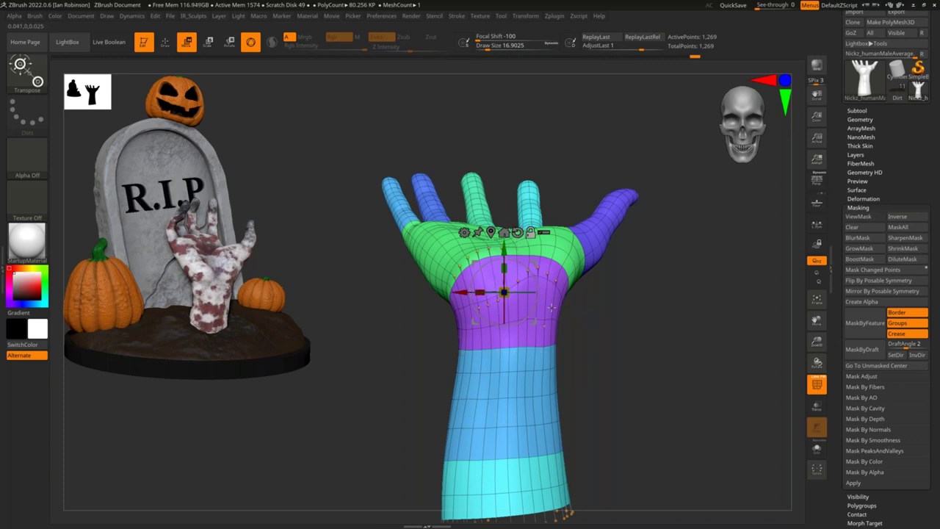
- Reorient the gizmo away from the hand, reset its orientation, and center it on the unmasked mesh
alt+click(505, 292)
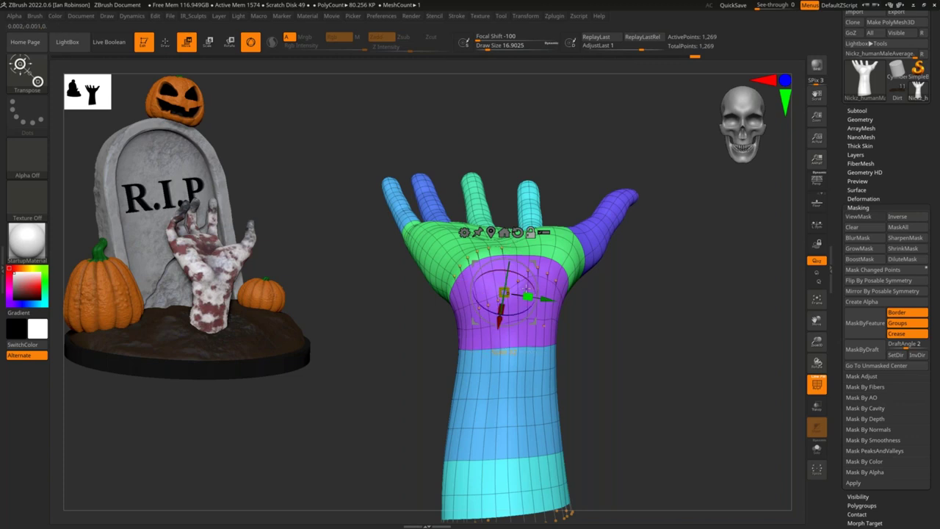
alt+click(660, 96)
alt+drag(669, 264, 668, 216)
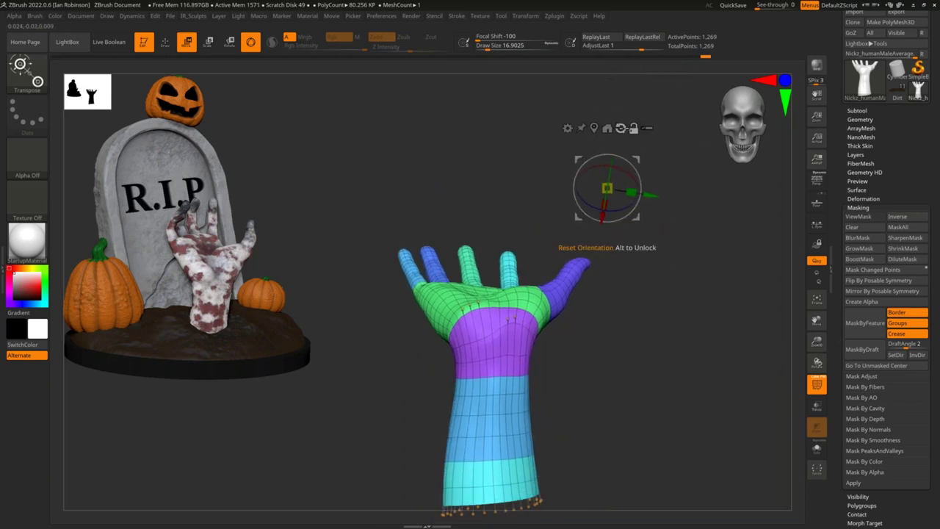
click(620, 128)
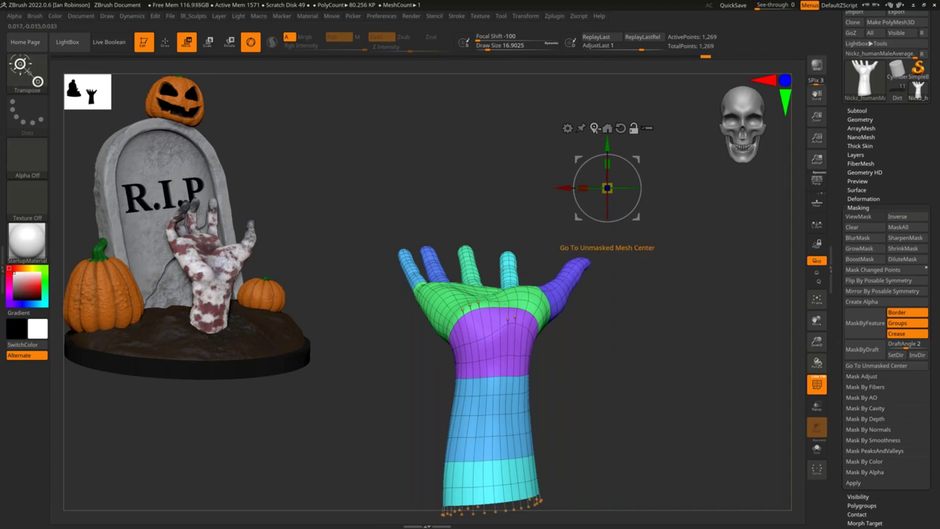
click(607, 128)
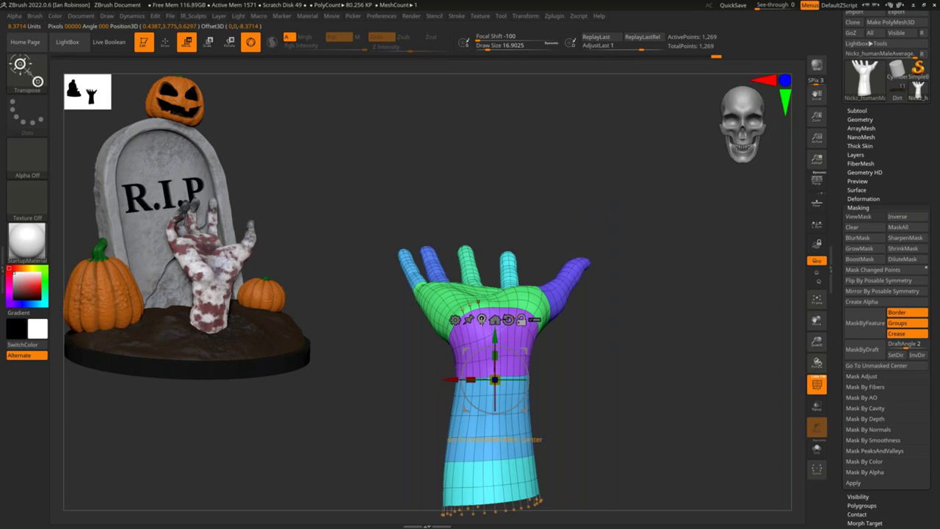
drag(558, 327, 611, 346)
drag(515, 364, 626, 313)
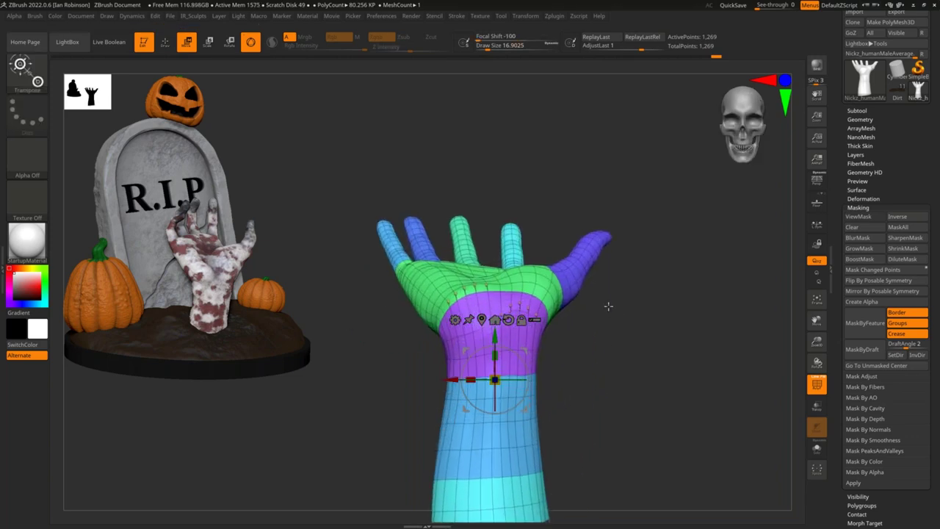
- Return to Draw mode and smooth and reshape the wrist crease with the Move brush at about size 18
key(q)
drag(462, 310, 457, 301)
drag(567, 312, 673, 322)
shift+drag(494, 340, 507, 310)
drag(620, 323, 581, 322)
shift+drag(474, 335, 493, 308)
alt+drag(562, 321, 614, 342)
key(ctrl+shift+z)
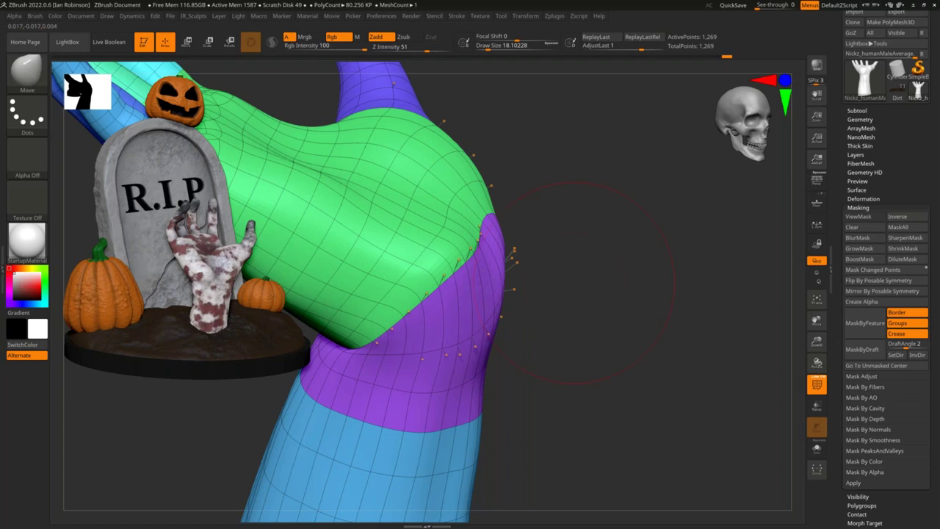
key(ctrl+shift+z)
key(ctrl+shift+z)
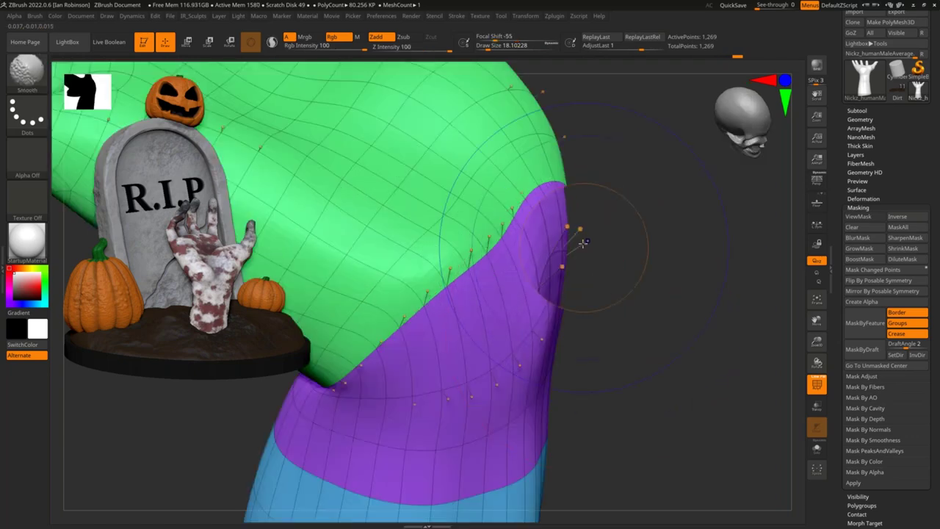
- Reduce the Move brush's draw size to about 3.6
key(s)
drag(589, 250, 584, 249)
mouse_move(648, 253)
ctrl+right_down()
mouse_move(629, 288)
mouse_move(644, 298)
mouse_move(643, 315)
mouse_move(596, 230)
ctrl+right_up()
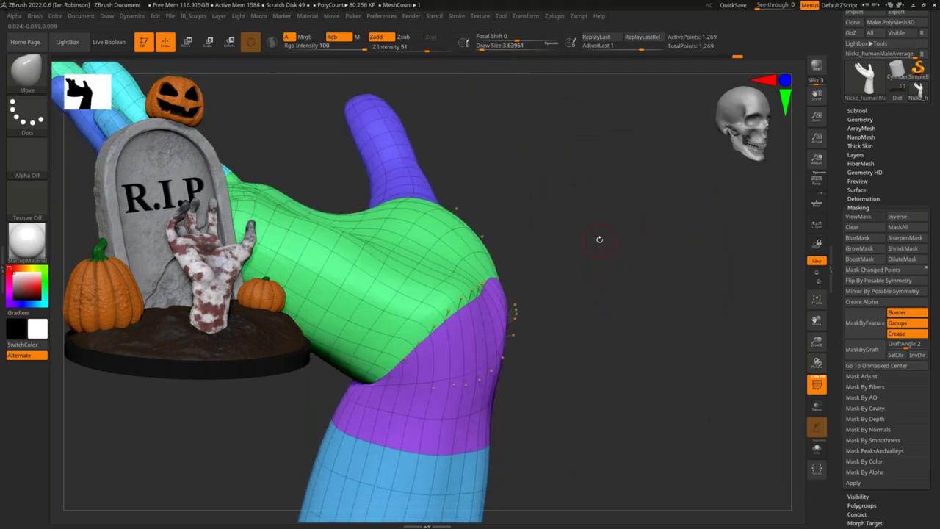
- Open the Dynamic Subdiv settings and turn dynamic subdivision off to examine the hand's low-poly base mesh
click(860, 119)
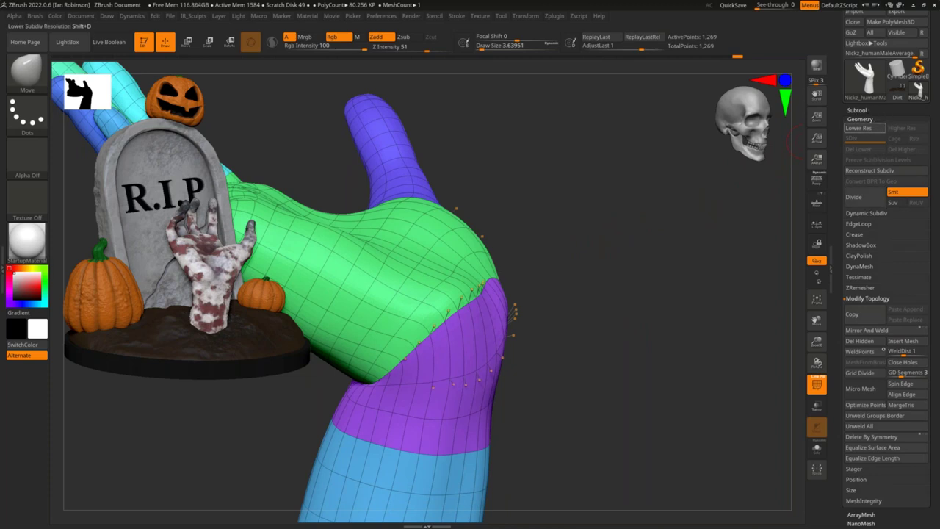
click(866, 213)
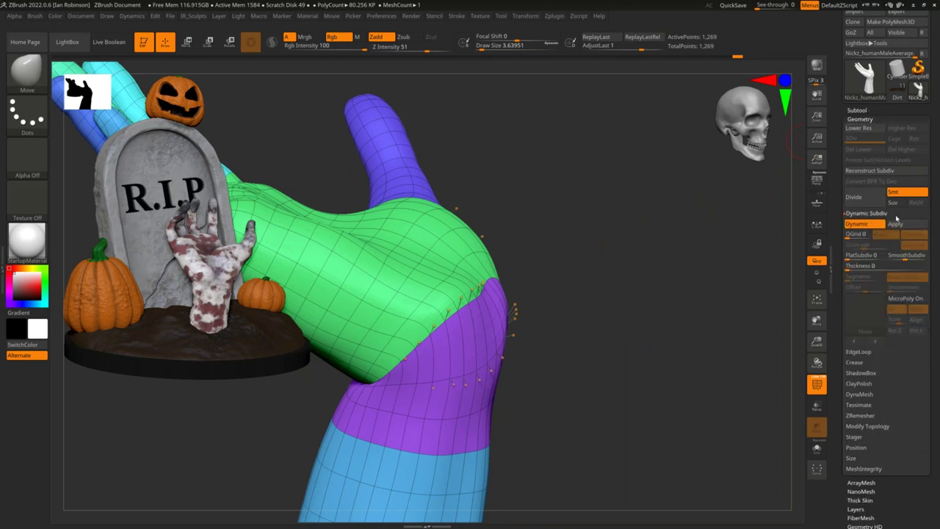
click(866, 226)
alt+drag(662, 321, 679, 185)
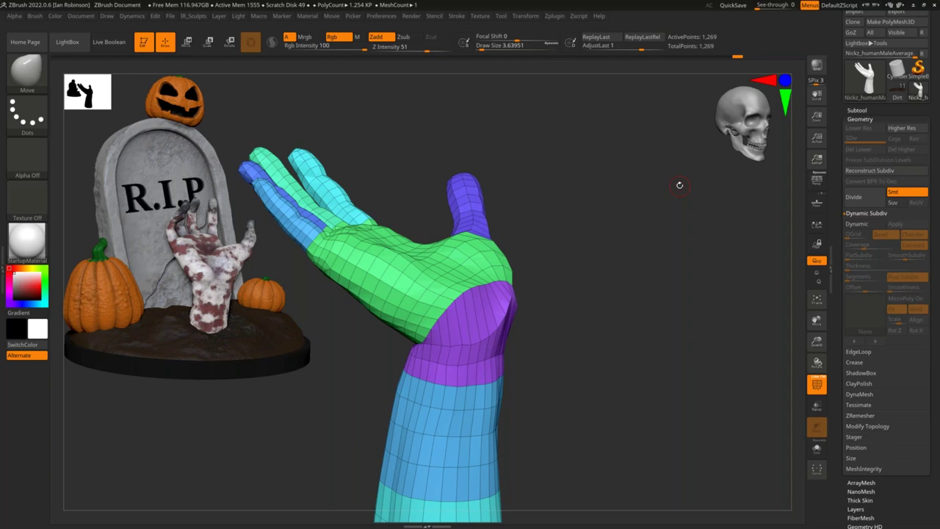
drag(596, 268, 684, 323)
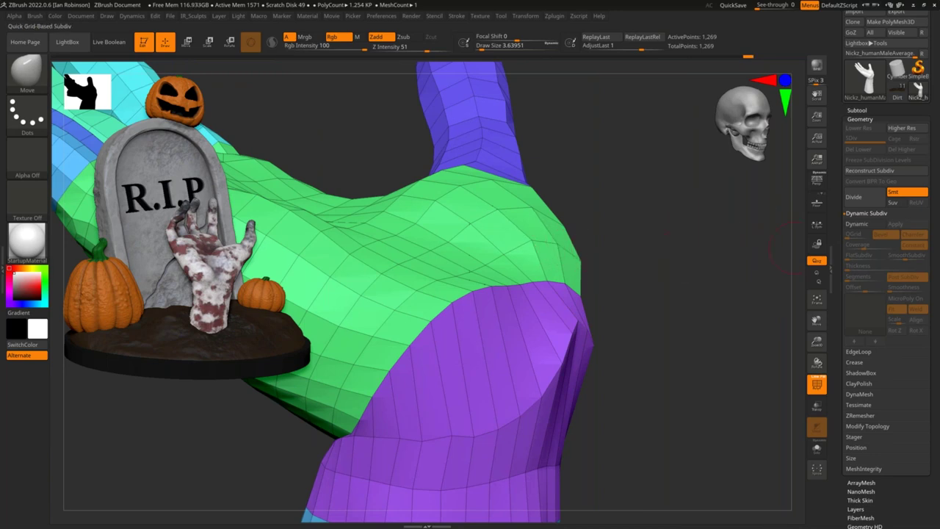
- Turn dynamic subdivision back on and examine the control points along the palm and wrist
click(857, 224)
drag(662, 220, 512, 236)
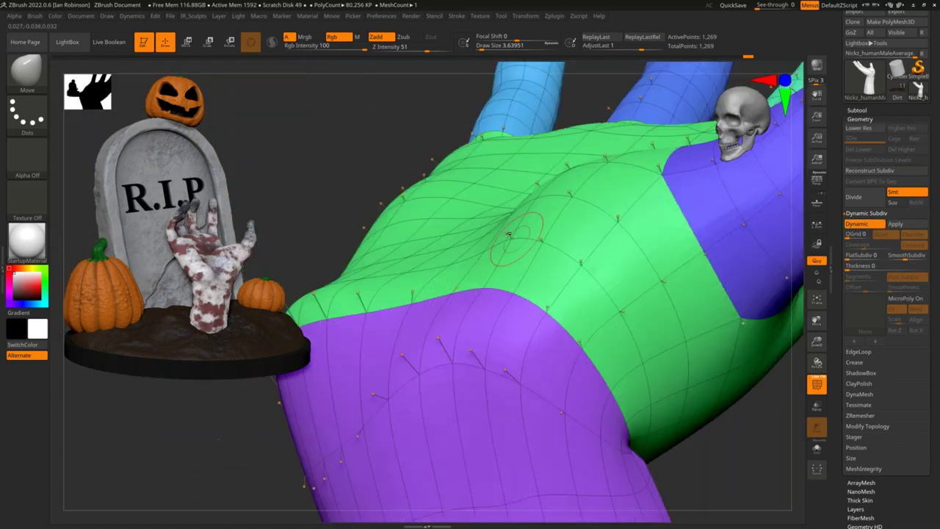
ctrl+right_drag(512, 235, 510, 258)
drag(510, 235, 486, 195)
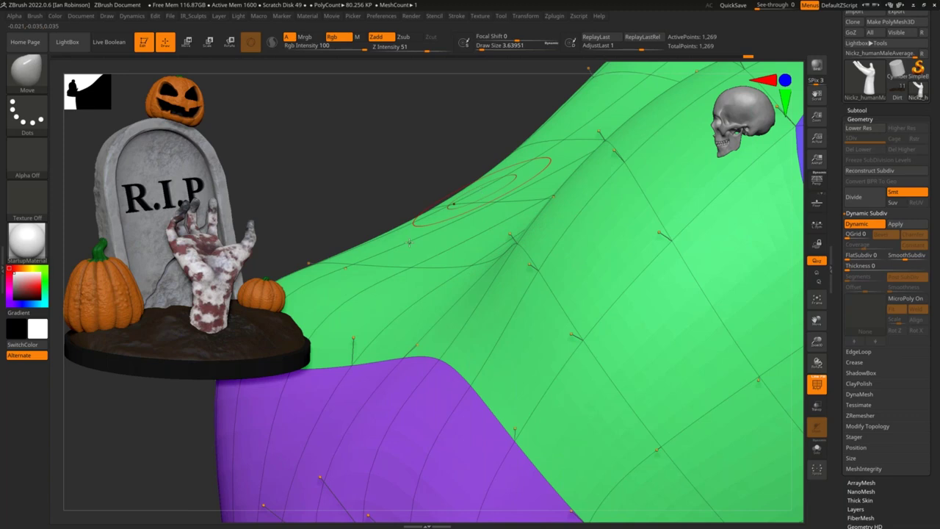
ctrl+right_drag(440, 252, 415, 268)
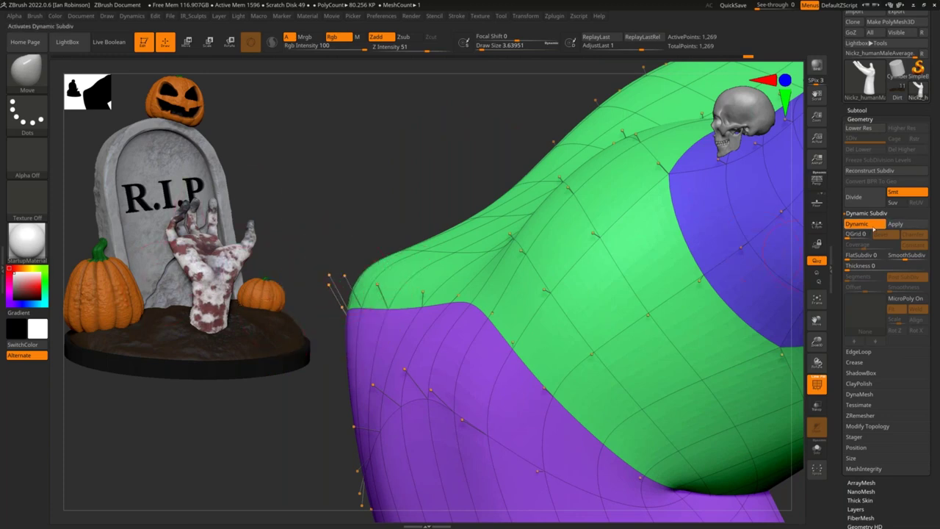
- Toggle dynamic subdivision off and on to compare the faceted and smoothed palm up close
click(871, 226)
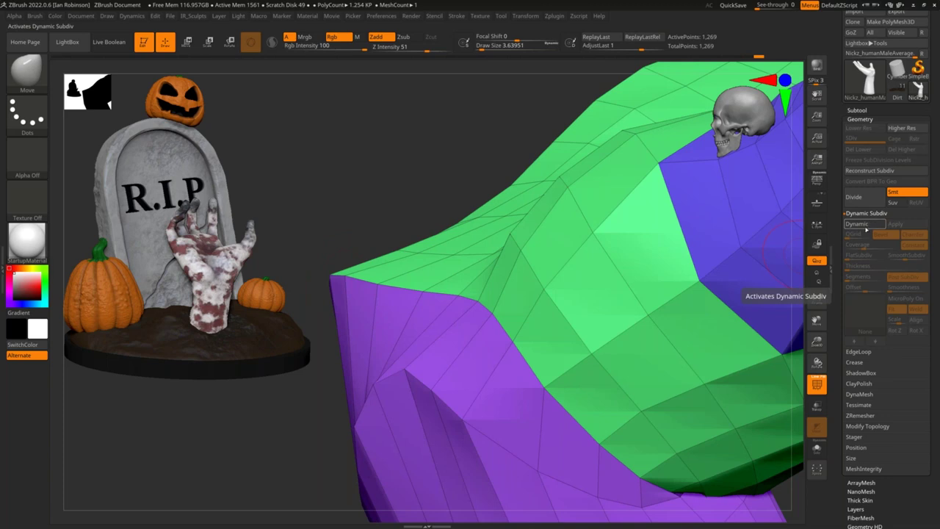
click(867, 226)
click(867, 227)
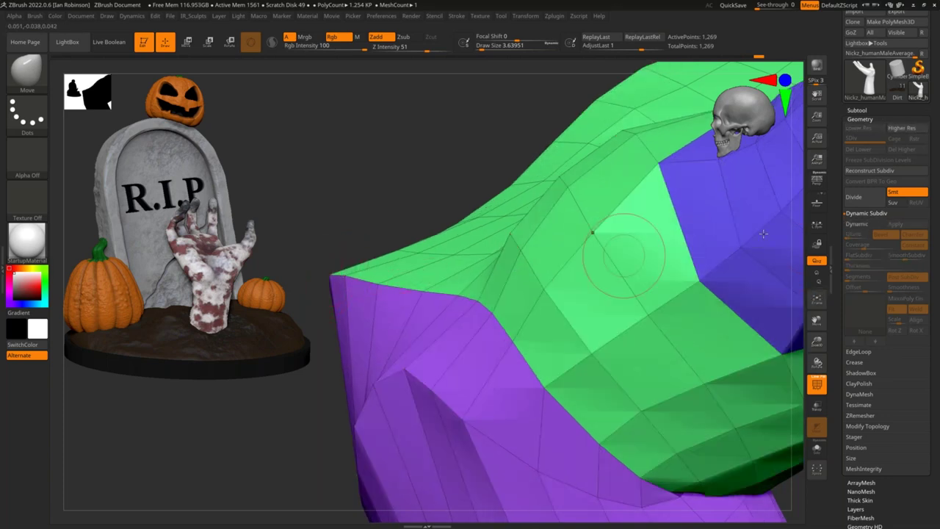
click(864, 226)
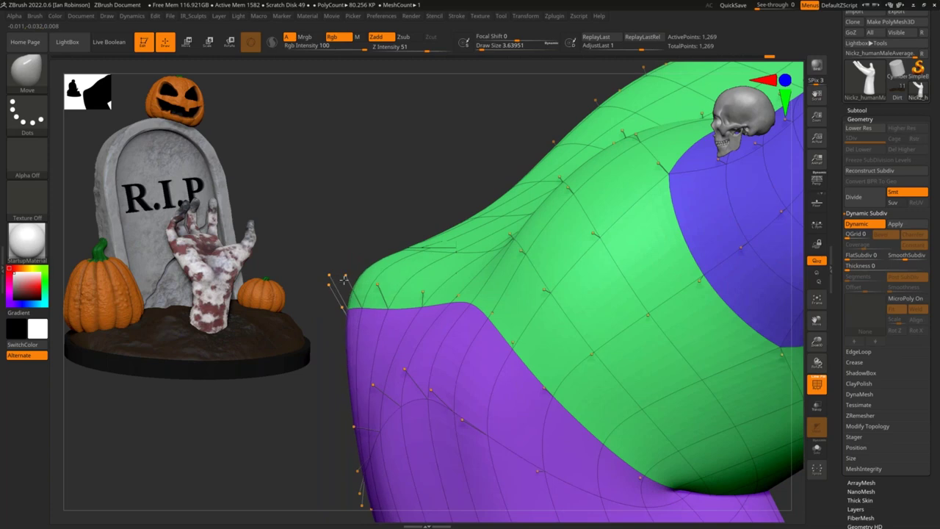
- Try applying dynamic subdivision as real subdivision levels, and undo the application
click(907, 223)
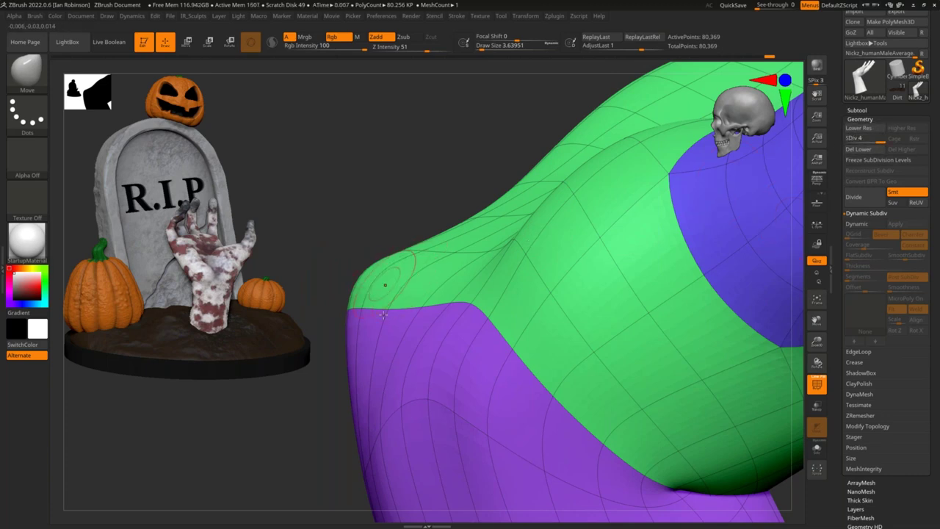
key(ctrl+z)
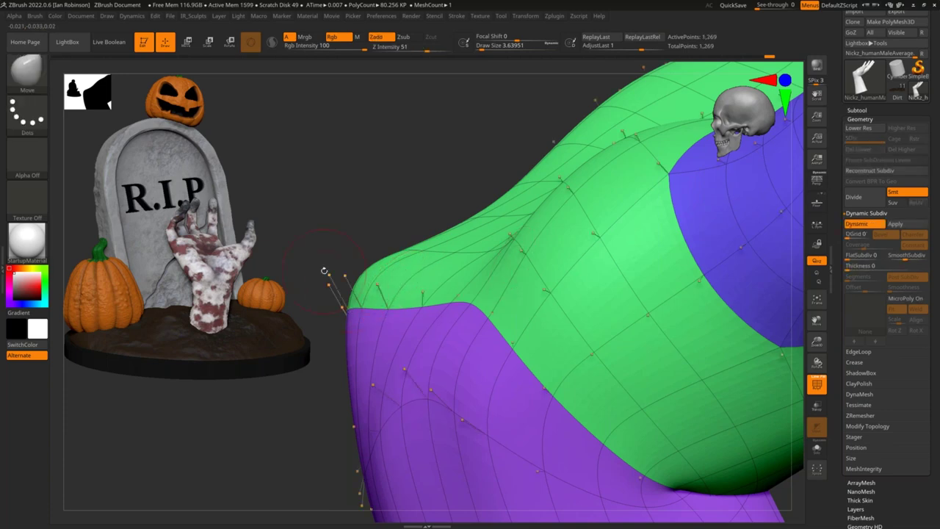
drag(400, 198, 364, 238)
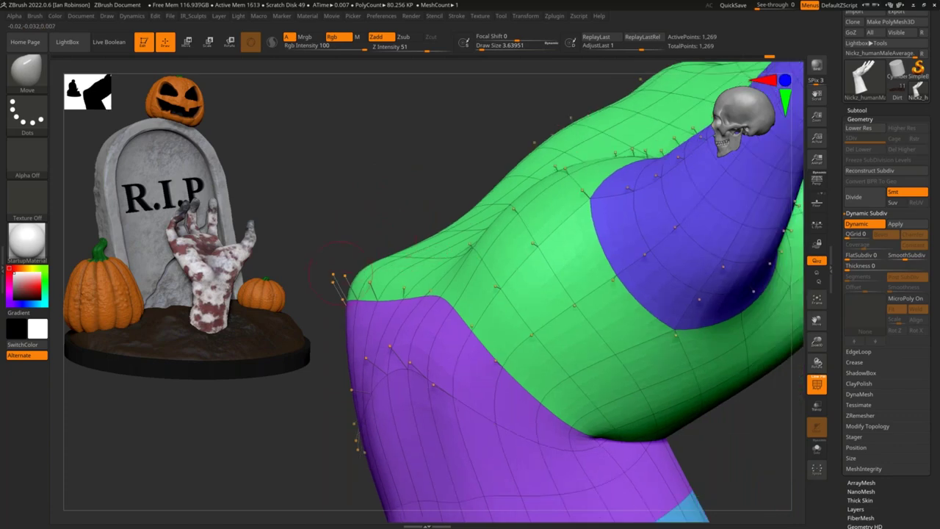
- Enlarge the Move brush to a draw size of about 26 and refine the contour where the palm heel meets the wrist
mouse_move(341, 269)
mouse_down()
mouse_move(389, 226)
mouse_move(432, 220)
mouse_move(426, 210)
mouse_up()
key(s)
mouse_move(426, 211)
ctrl+right_down()
mouse_move(426, 183)
mouse_move(542, 222)
ctrl+right_up()
key(s)
mouse_move(543, 222)
mouse_down()
mouse_move(527, 219)
mouse_move(560, 219)
mouse_up()
drag(551, 281, 553, 266)
alt+right_drag(551, 263, 502, 211)
mouse_move(683, 221)
mouse_down()
mouse_move(621, 264)
mouse_move(567, 279)
mouse_up()
drag(569, 316, 557, 312)
right_drag(632, 258, 676, 250)
ctrl+right_drag(676, 250, 675, 213)
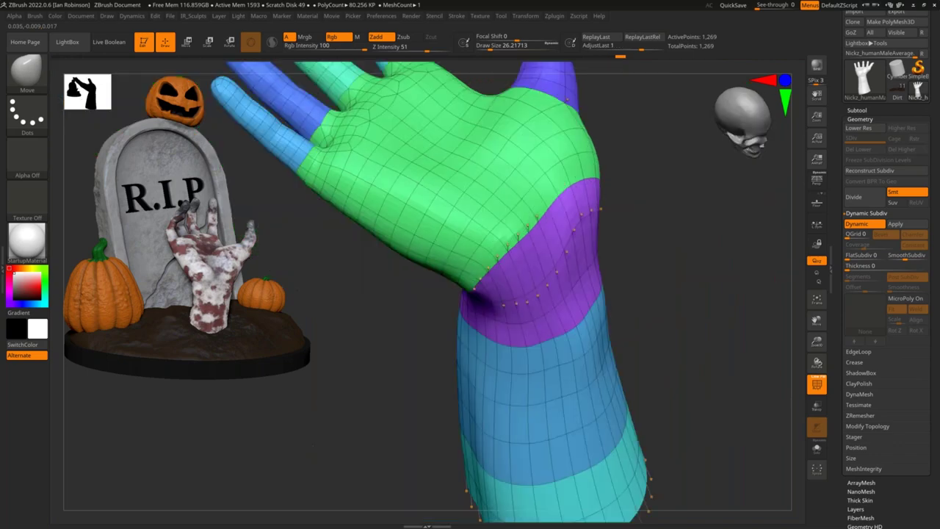
- Nudge the wrist's thumb-side contour inward with the Move brush, and check the form with the polygroup wireframe hidden and shown
drag(603, 315, 592, 316)
mouse_move(661, 309)
right_down()
mouse_move(603, 297)
mouse_move(595, 317)
right_up()
mouse_move(646, 338)
mouse_down()
mouse_move(602, 280)
mouse_move(631, 250)
mouse_move(684, 301)
mouse_move(699, 338)
mouse_move(669, 357)
mouse_move(677, 334)
mouse_move(686, 371)
mouse_move(617, 375)
mouse_up()
key(shift+f)
key(shift+f)
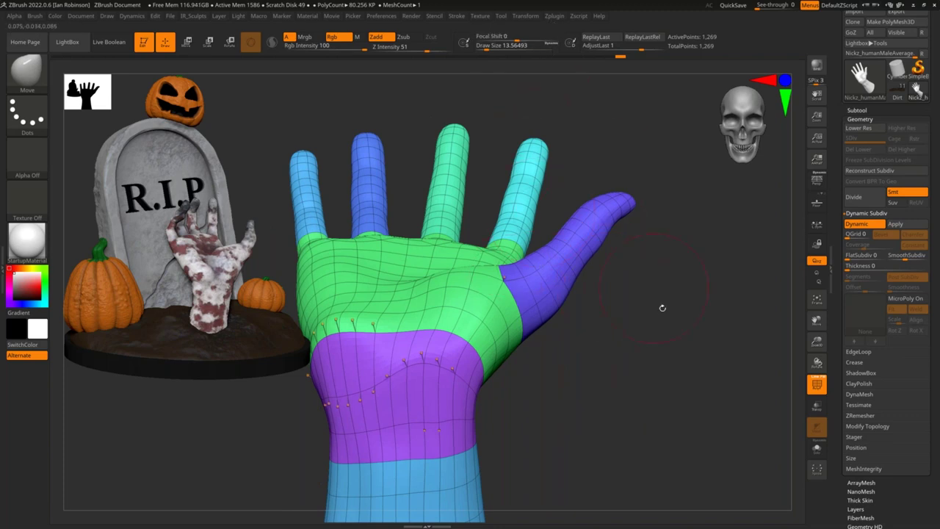
- Open the Transpose Master plugin and examine its TPoseMesh option for posing the hand
drag(661, 308, 617, 251)
drag(591, 301, 549, 243)
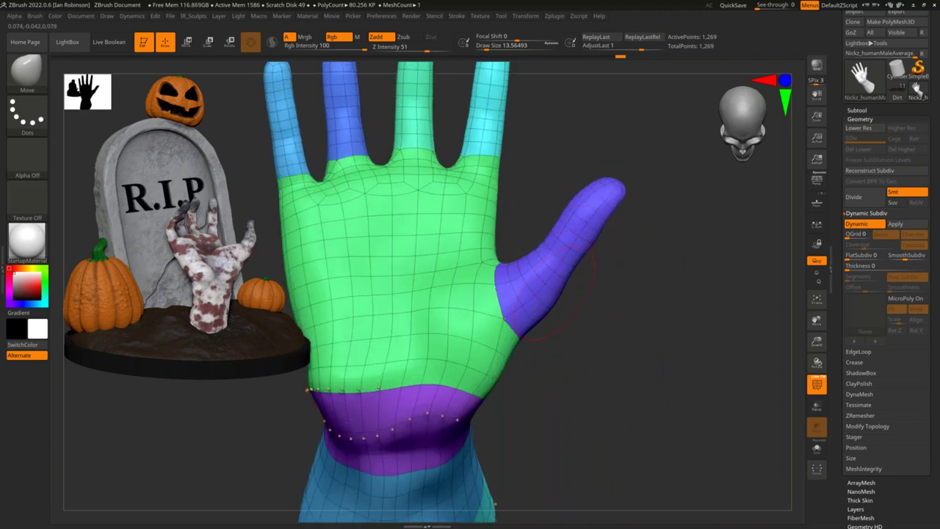
click(559, 21)
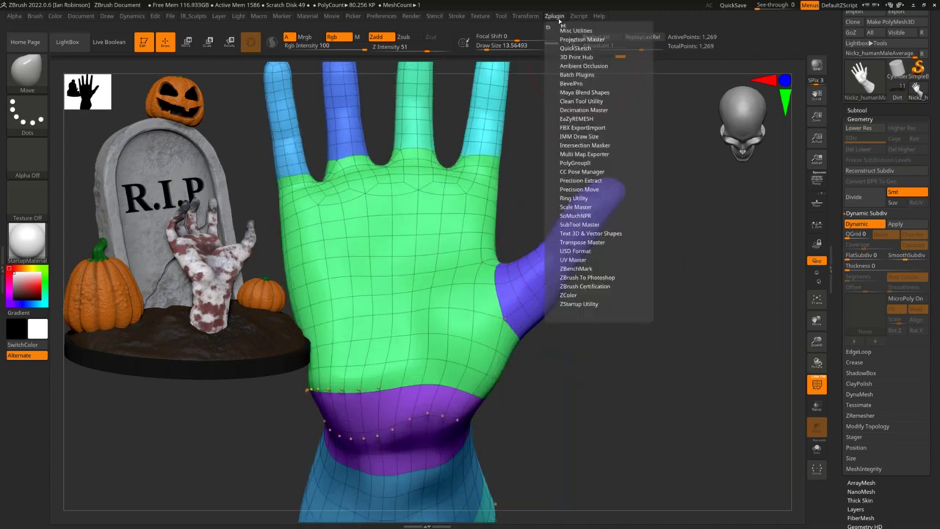
click(577, 242)
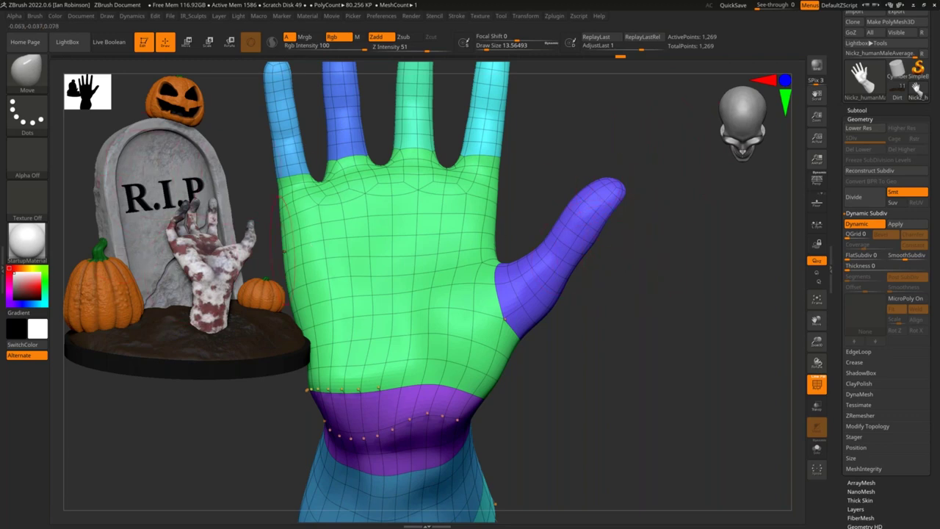
click(554, 15)
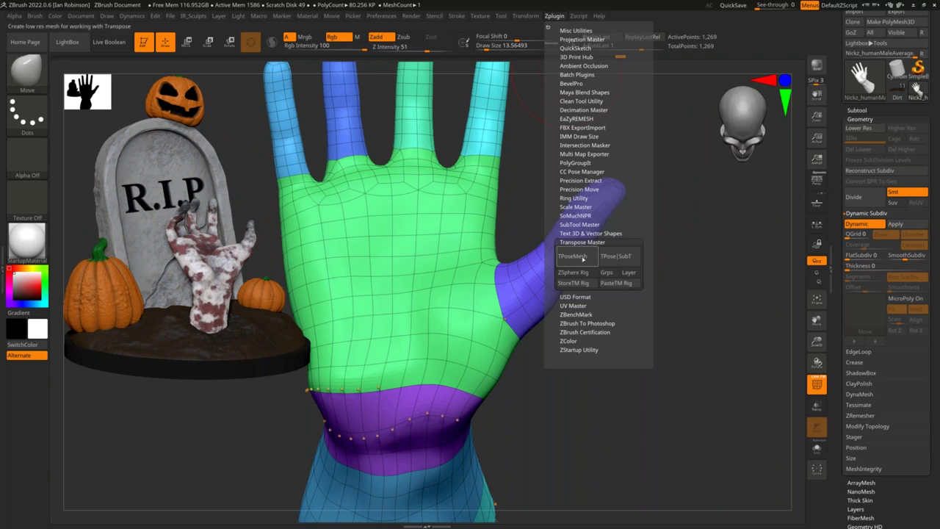
click(574, 256)
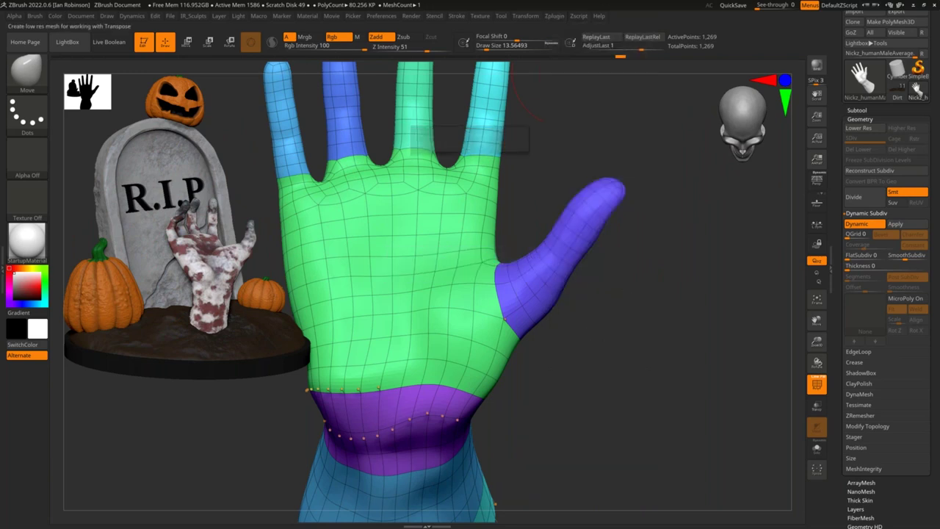
- Open the subtool list and examine the hand's fingers, palm and wrist from several angles
click(857, 110)
alt+drag(694, 293, 569, 243)
drag(661, 246, 653, 272)
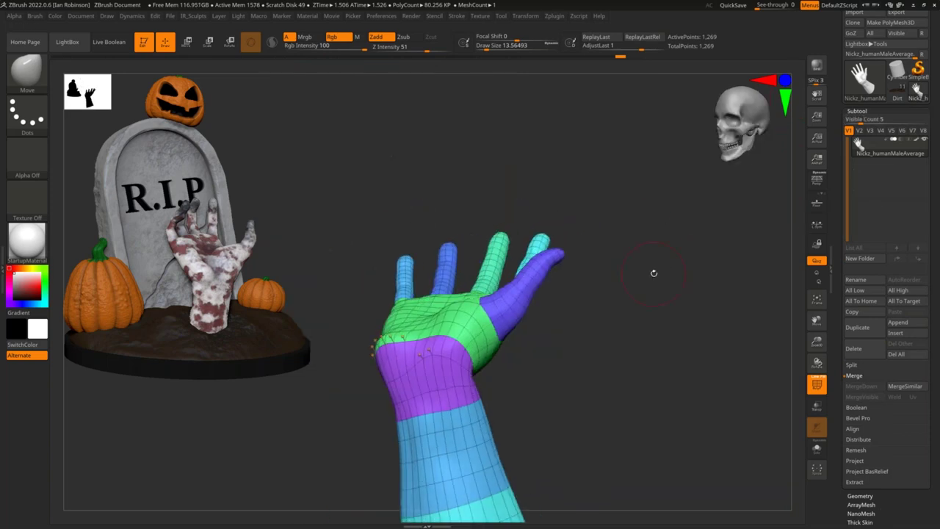
drag(595, 257, 493, 192)
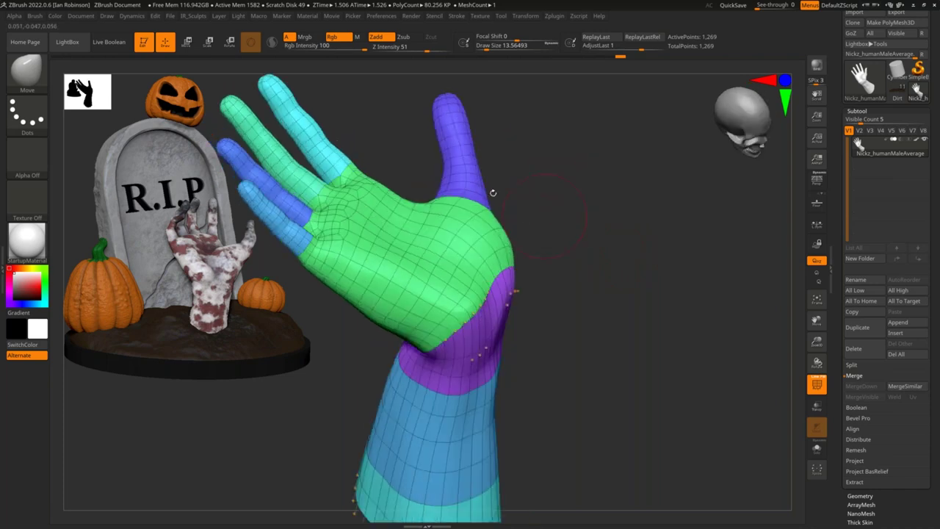
drag(584, 183, 492, 212)
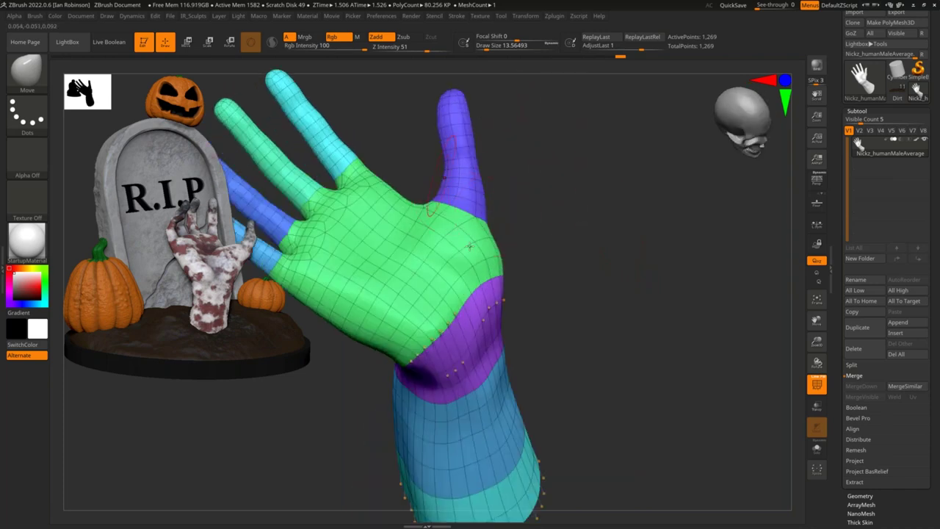
- Review the Transpose Master options again, including its rig storing and pasting commands
click(555, 16)
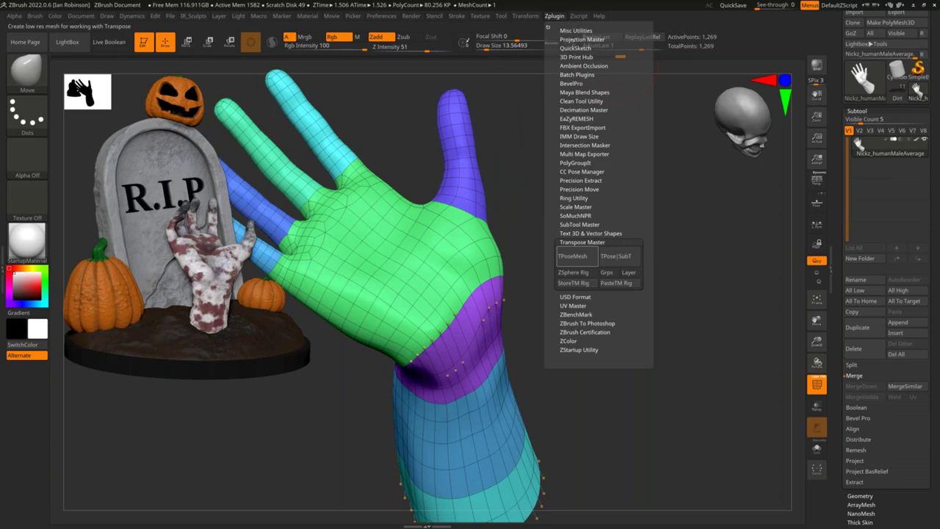
click(580, 283)
mouse_move(615, 225)
mouse_down()
mouse_move(627, 208)
mouse_move(640, 266)
mouse_move(603, 235)
mouse_up()
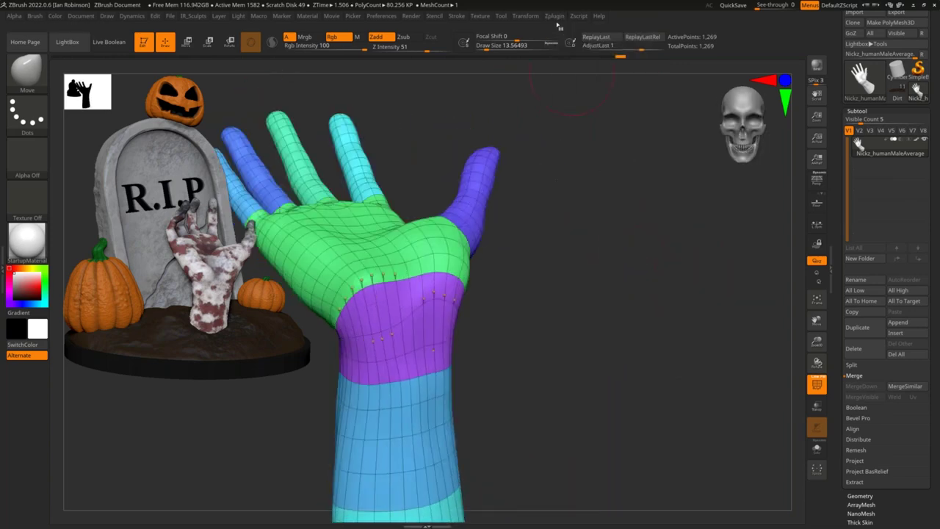
click(556, 17)
drag(586, 220, 598, 257)
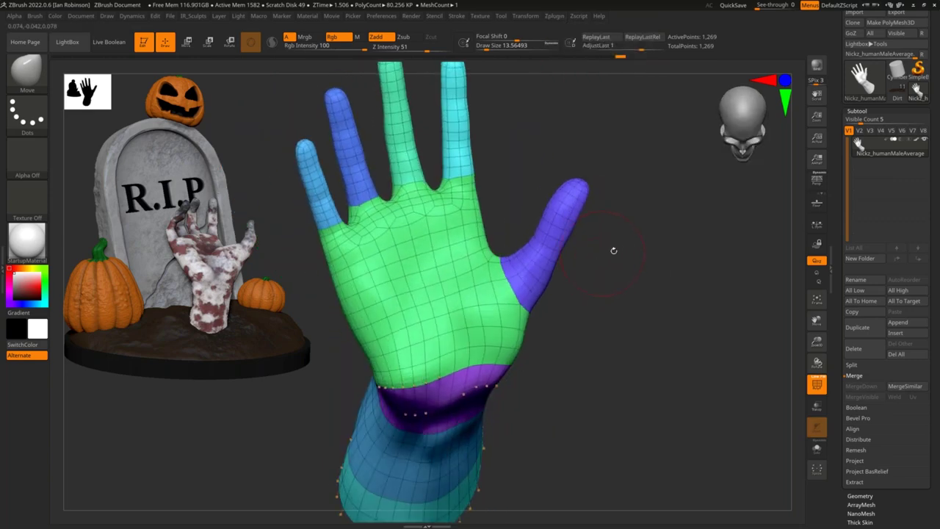
- Mask the thumb with the MaskLasso brush and invert the mask, leaving only the thumb editable
drag(623, 289, 621, 246)
mouse_move(613, 282)
mouse_down()
mouse_move(628, 280)
mouse_move(654, 345)
mouse_move(650, 389)
mouse_up()
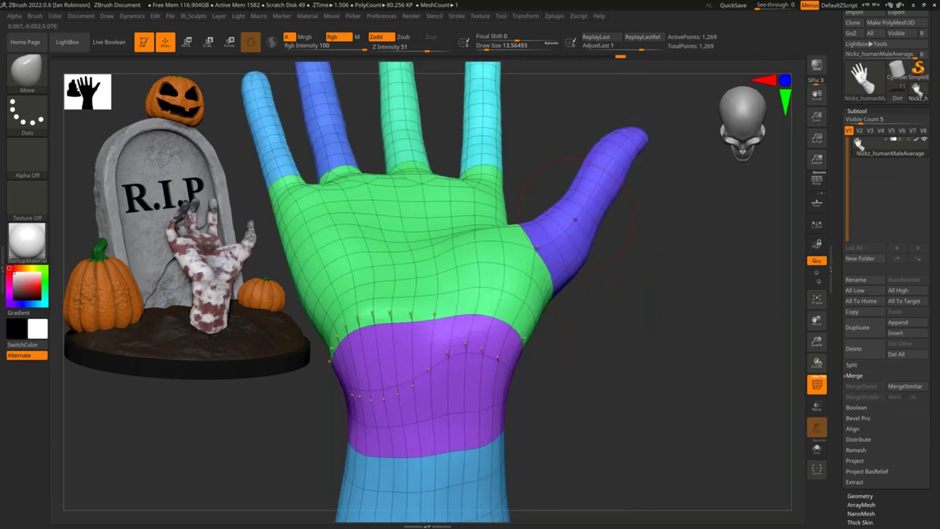
mouse_move(529, 204)
ctrl+mouse_down()
mouse_move(672, 154)
mouse_move(610, 94)
mouse_move(533, 95)
ctrl+mouse_up()
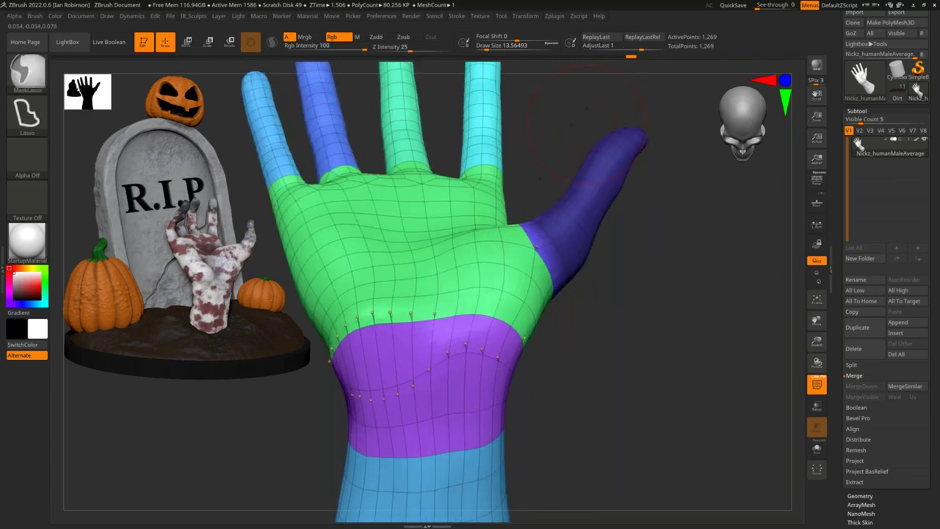
ctrl+drag(637, 212, 602, 211)
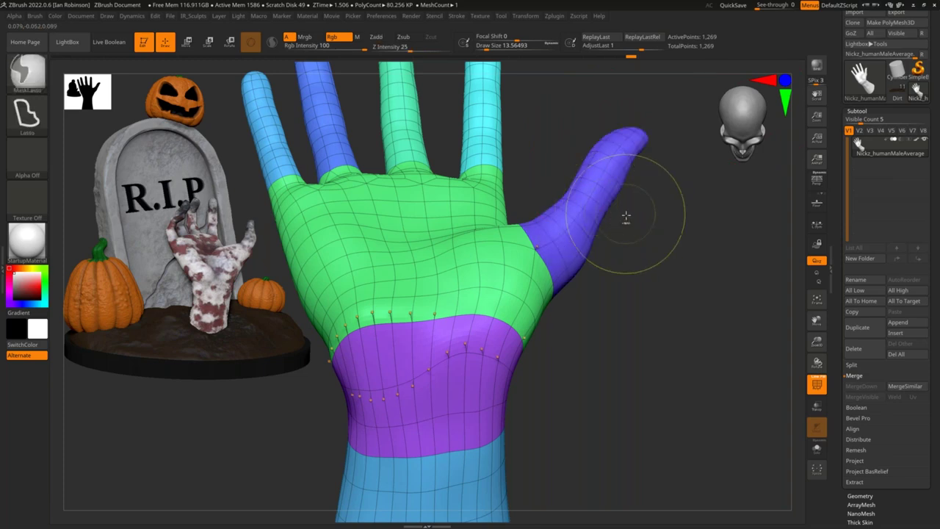
key(ctrl+z)
ctrl+click(633, 213)
- Activate the transform gizmo in scale mode and try it on the palm and thumb, finally placing it on the thumb's lower part
key(e)
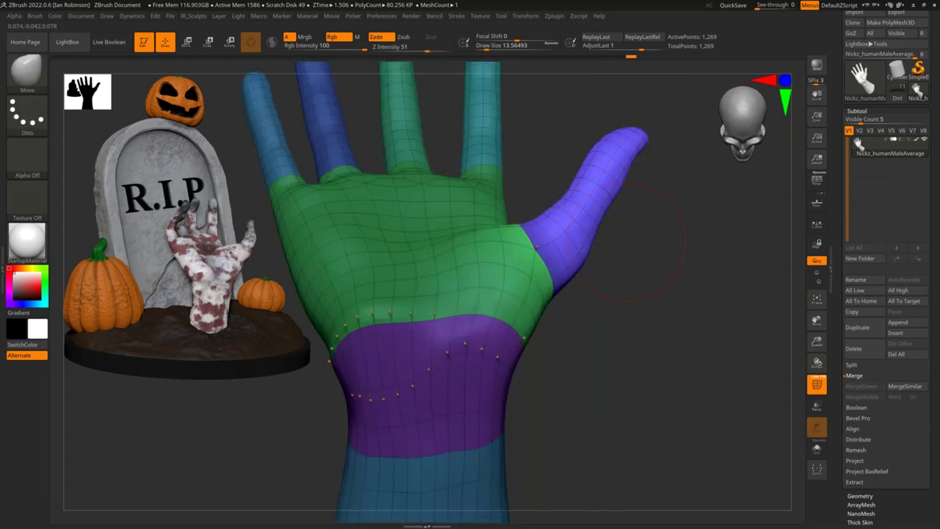
drag(642, 254, 640, 218)
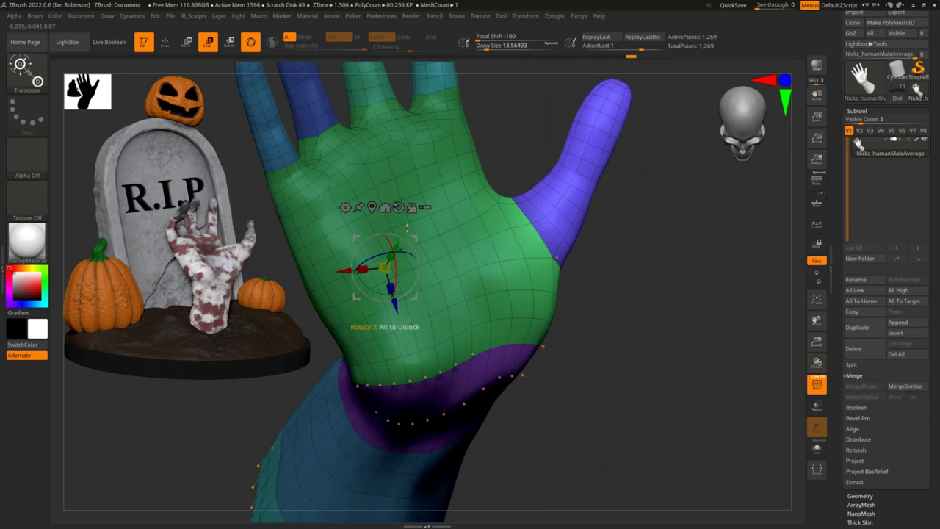
click(570, 184)
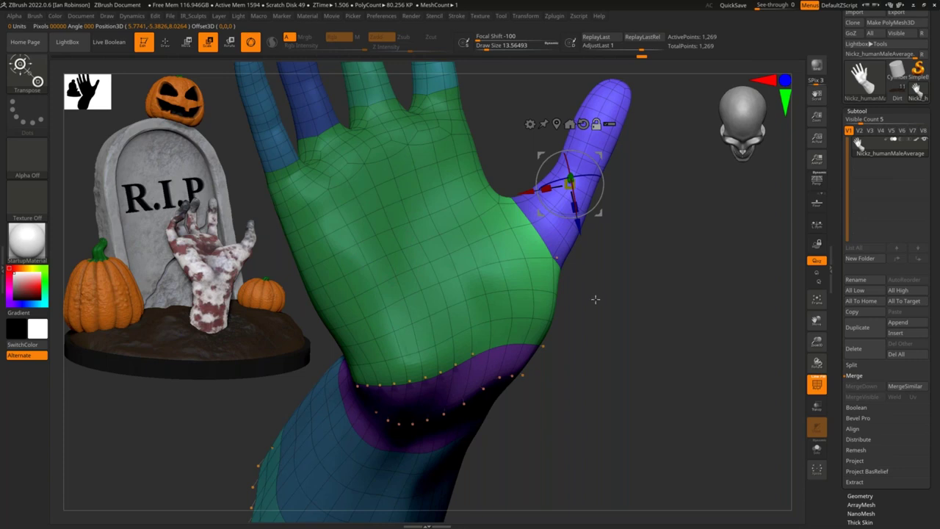
click(377, 280)
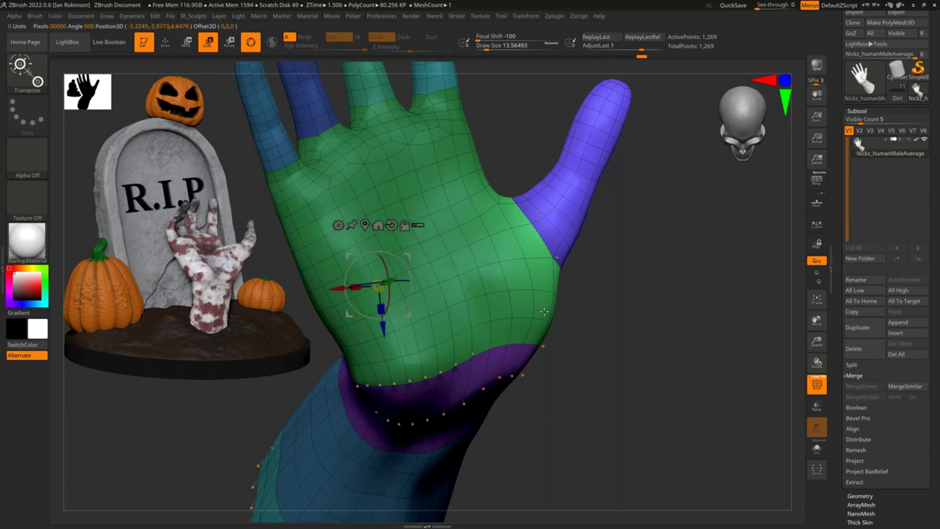
click(575, 171)
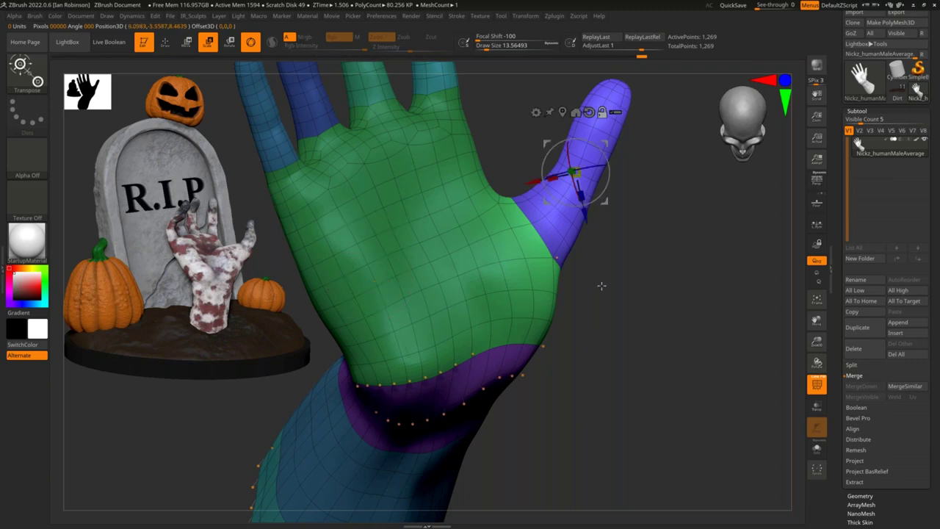
- Inspect the thumb, fingers and wrist of the hand from several sides
drag(661, 230, 445, 219)
click(444, 219)
drag(671, 260, 551, 181)
click(539, 155)
drag(695, 305, 552, 248)
drag(598, 266, 492, 233)
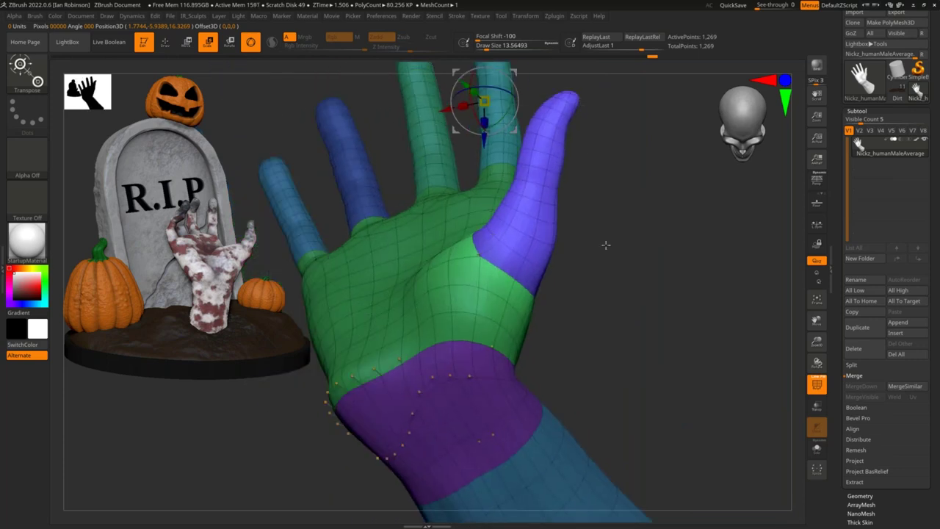
drag(606, 245, 556, 245)
drag(658, 269, 595, 270)
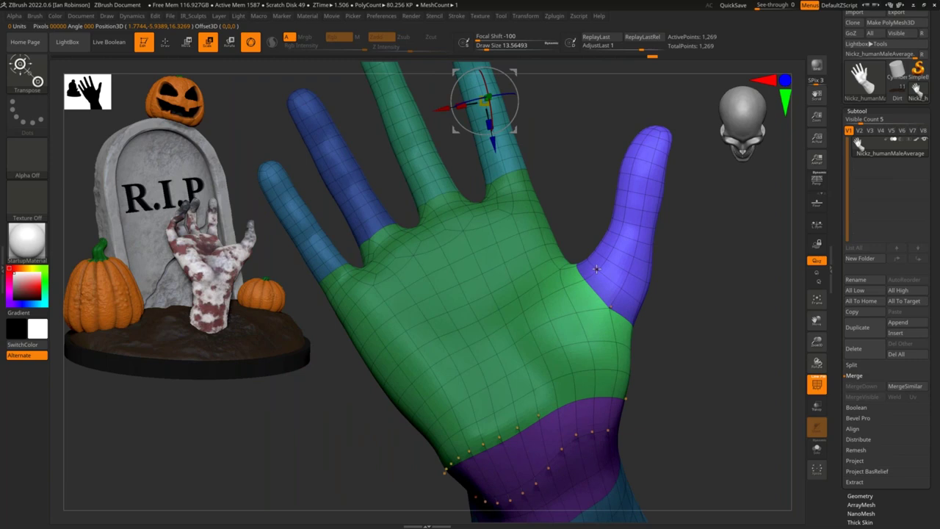
- Place the transform gizmo at the base of the thumb and centre it inside the joint
alt+click(597, 269)
drag(743, 307, 694, 397)
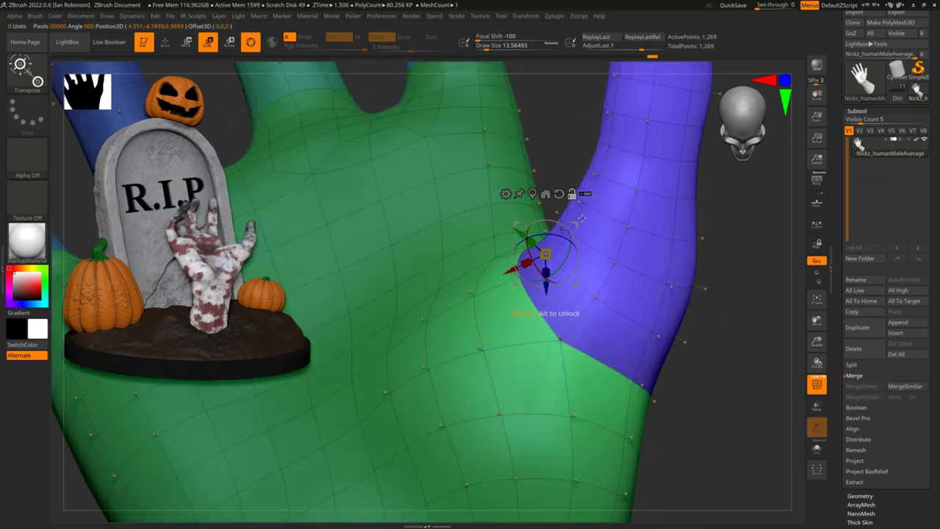
mouse_move(567, 259)
alt+mouse_down()
mouse_move(570, 233)
mouse_move(535, 254)
mouse_move(567, 271)
alt+mouse_up()
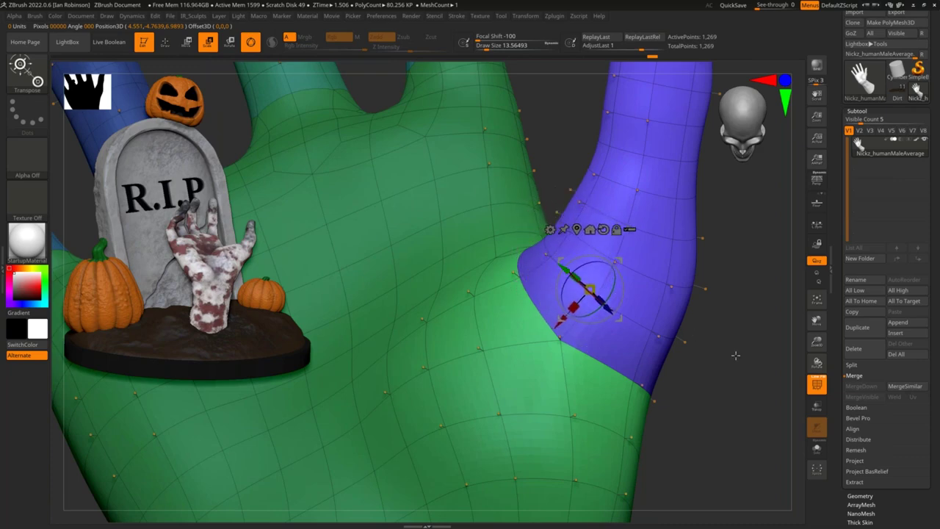
drag(744, 345, 694, 322)
alt+drag(459, 247, 478, 248)
drag(621, 247, 680, 292)
- Rotate the thumb about its base joint with the gizmo, undoing the first adjustment
drag(482, 245, 471, 253)
alt+drag(681, 276, 638, 282)
key(ctrl+z)
drag(541, 303, 545, 324)
drag(669, 300, 536, 340)
drag(603, 307, 659, 323)
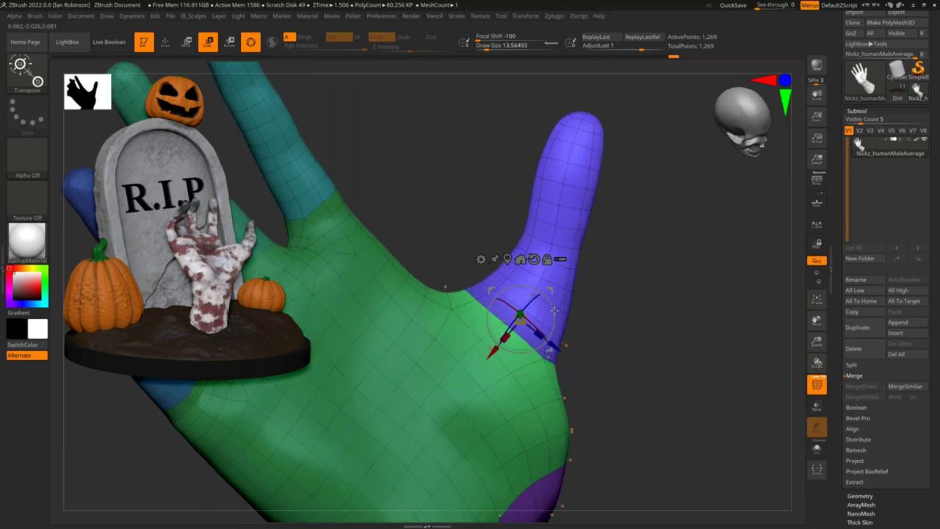
- Refine the thumb's position where it meets the palm with the transform gizmo
drag(533, 303, 522, 297)
drag(643, 231, 639, 284)
drag(542, 373, 552, 390)
drag(637, 290, 665, 321)
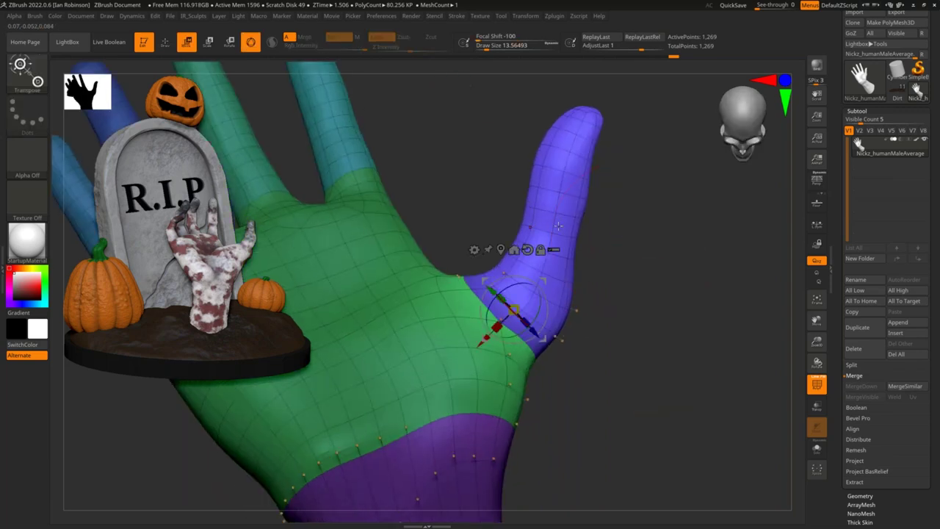
drag(663, 237, 558, 279)
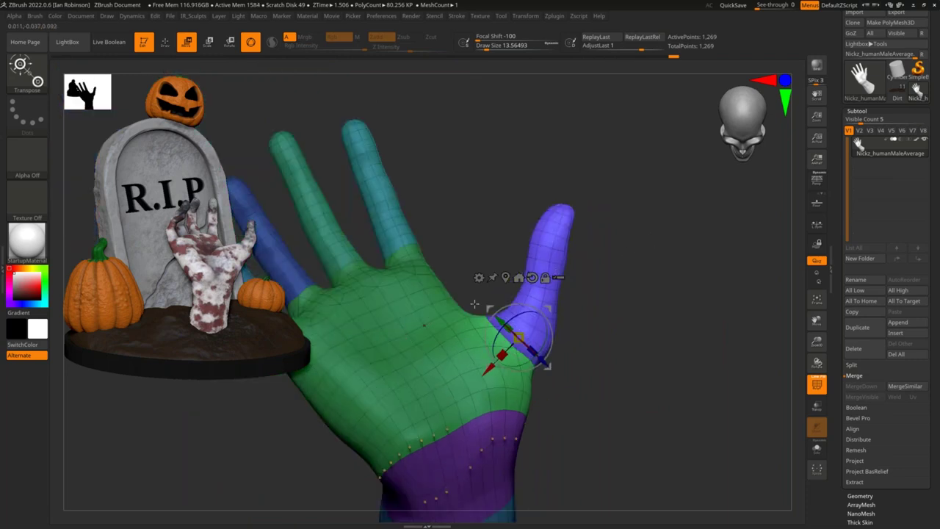
alt+drag(631, 249, 632, 360)
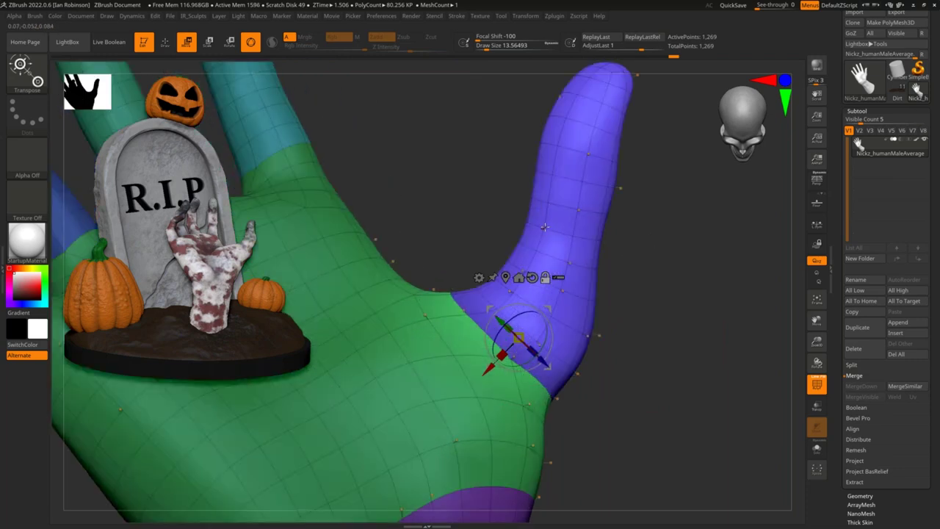
- Adjust the thumb with the gizmo placed at its middle joint, and return to the Move brush
alt+click(543, 228)
alt+drag(668, 273, 664, 269)
alt+drag(571, 231, 570, 210)
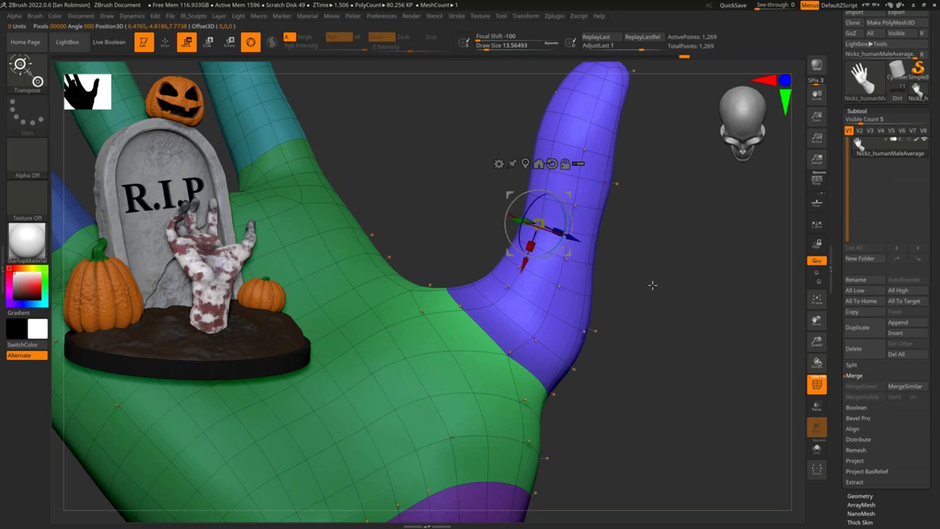
mouse_move(662, 289)
mouse_down()
mouse_move(646, 279)
mouse_move(650, 258)
mouse_move(665, 275)
mouse_move(672, 254)
mouse_move(662, 315)
mouse_up()
key(q)
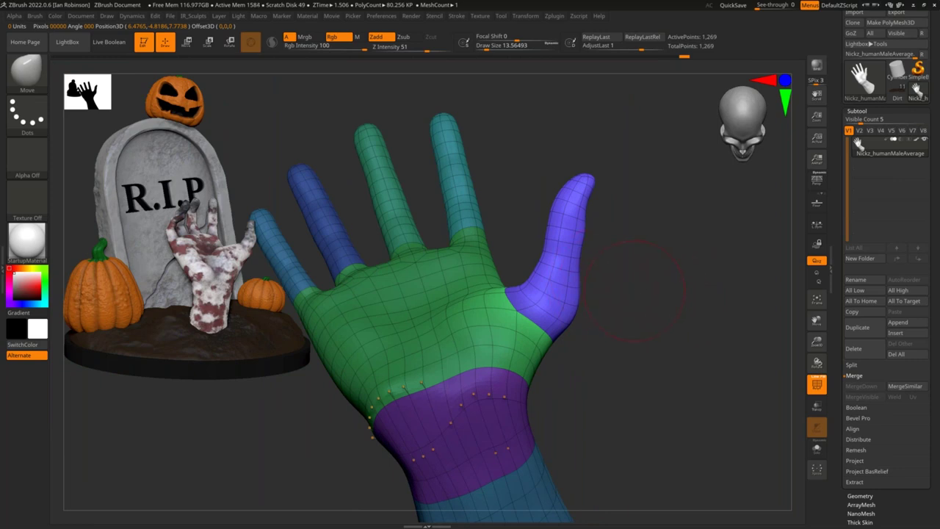
drag(637, 290, 623, 278)
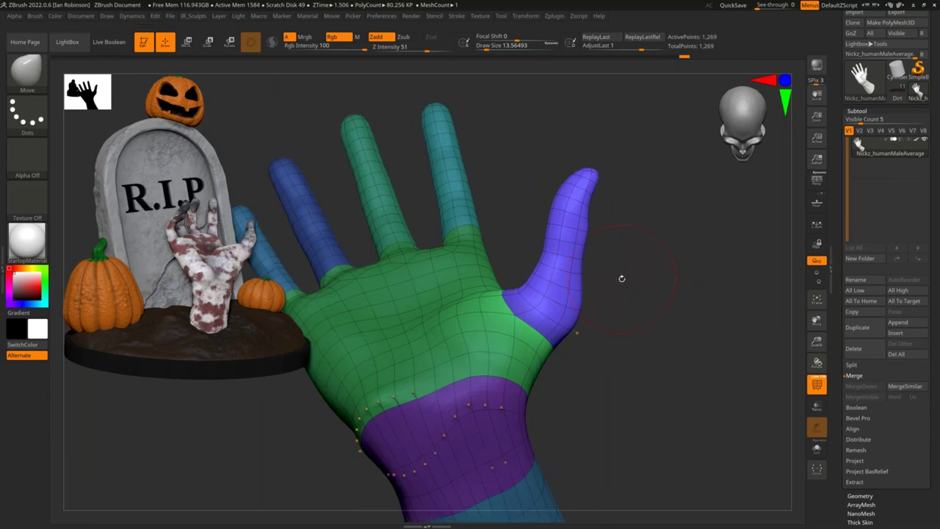
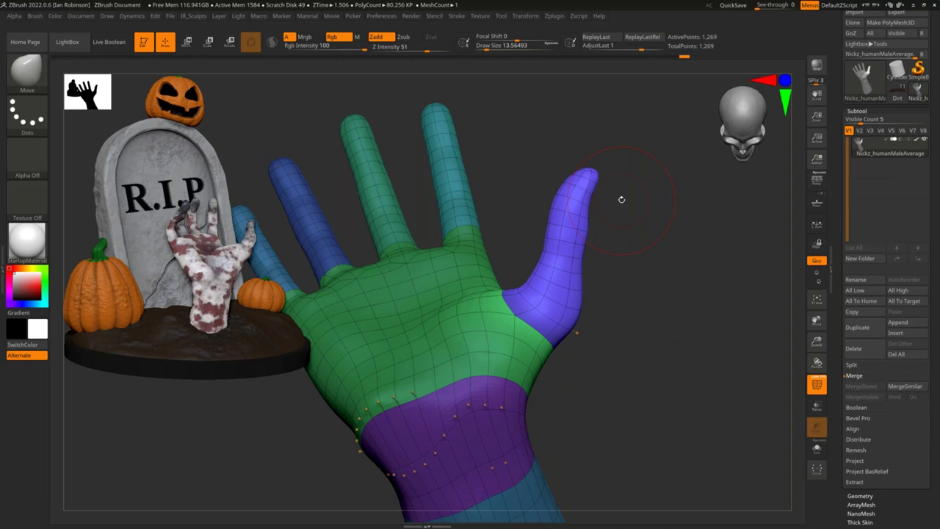
- Mask the thumb's lower segment and bend its upper part with the gizmo placed at the middle joint
mouse_move(662, 278)
mouse_down()
mouse_move(686, 277)
mouse_move(691, 321)
mouse_move(536, 259)
mouse_move(478, 334)
mouse_move(651, 388)
mouse_move(671, 357)
mouse_move(661, 338)
mouse_up()
drag(662, 299, 646, 341)
key(w)
drag(661, 247, 650, 302)
alt+drag(538, 268, 567, 274)
drag(643, 272, 720, 273)
alt+drag(575, 282, 593, 273)
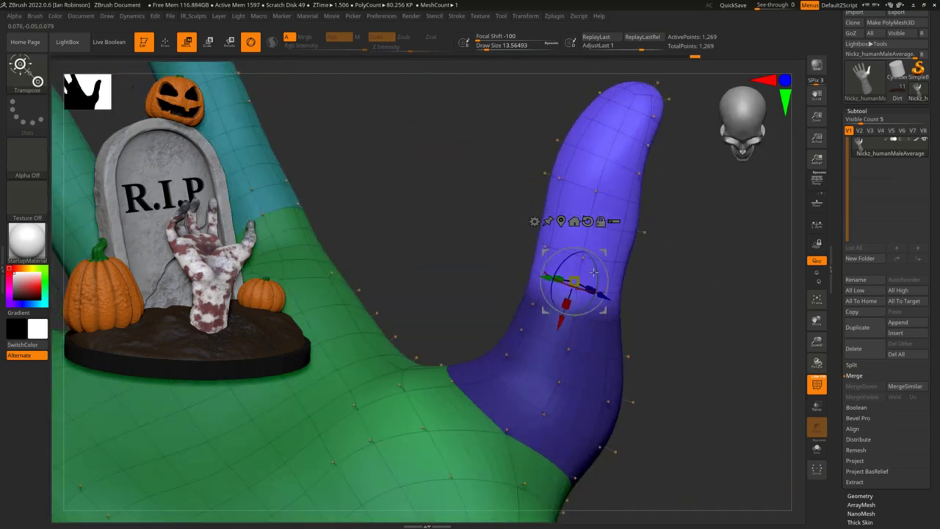
mouse_move(664, 267)
mouse_down()
mouse_move(698, 279)
mouse_move(596, 277)
mouse_move(697, 296)
mouse_up()
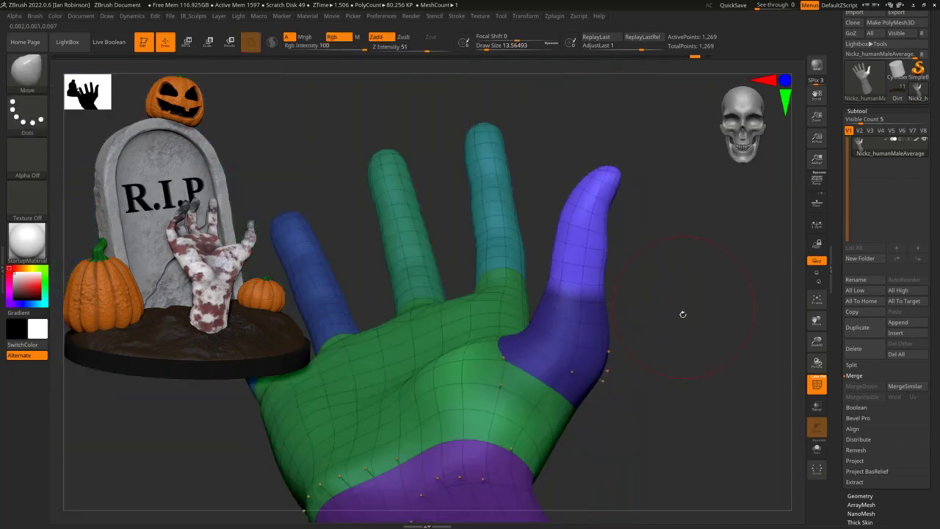
- Refine the mask around the thumb's middle joint and bend the unmasked upper part further inward
alt+drag(683, 314, 694, 279)
ctrl+drag(509, 271, 619, 282)
mouse_move(691, 301)
alt+mouse_down()
mouse_move(699, 350)
mouse_move(768, 277)
mouse_move(660, 362)
alt+mouse_up()
key(w)
drag(545, 277, 531, 295)
key(q)
key(f)
drag(711, 290, 673, 292)
- Extend the thumb mask with MaskLasso so only the thumb tip remains unmasked
key(ctrl)
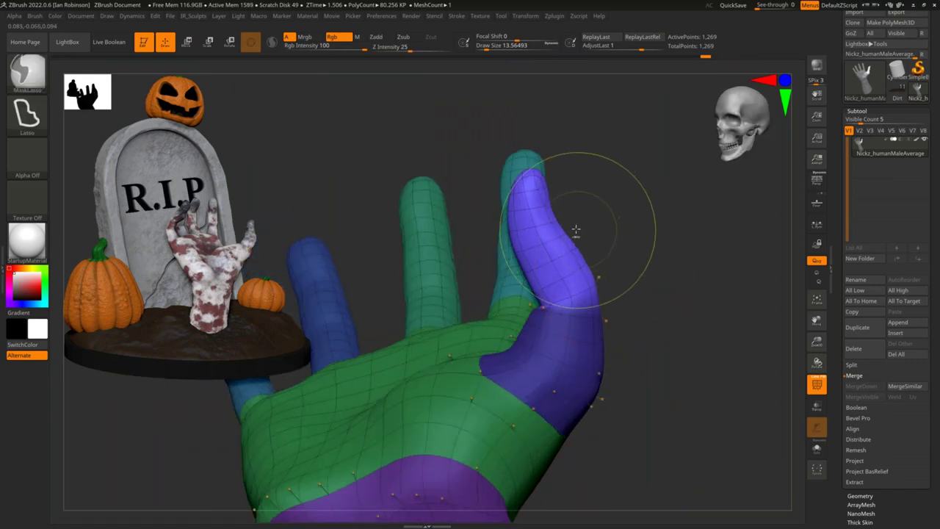
mouse_move(486, 232)
ctrl+mouse_down()
mouse_move(573, 334)
mouse_move(659, 224)
mouse_move(657, 257)
mouse_move(676, 260)
mouse_move(665, 215)
mouse_move(645, 216)
ctrl+mouse_up()
key(ctrl)
ctrl+drag(494, 248, 582, 212)
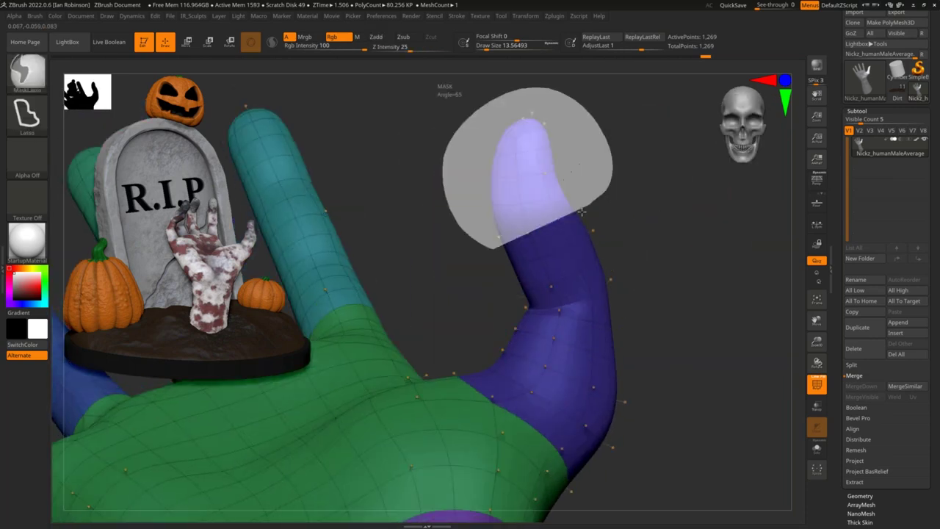
ctrl+drag(498, 251, 512, 245)
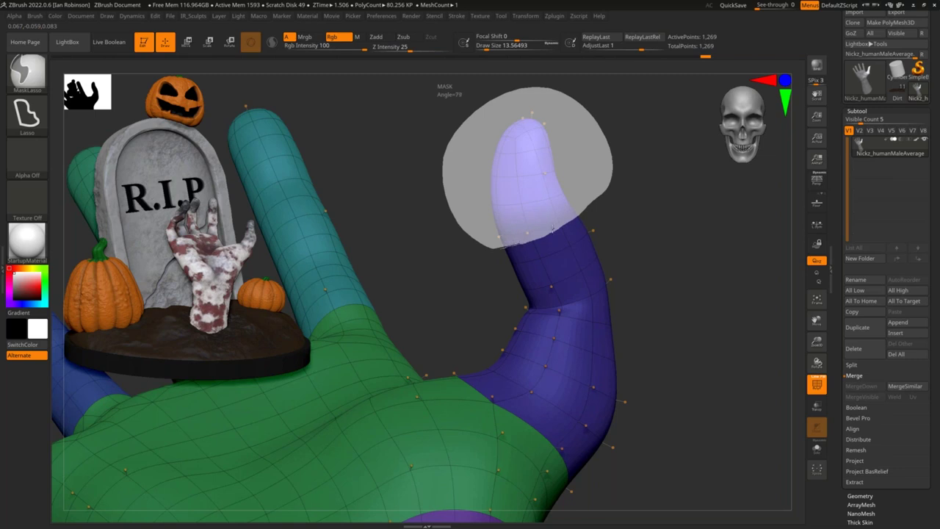
ctrl+drag(580, 213, 581, 203)
key(ctrl+z)
mouse_move(614, 130)
ctrl+mouse_down()
mouse_move(494, 120)
mouse_move(456, 227)
mouse_move(482, 255)
mouse_move(544, 246)
mouse_move(570, 236)
mouse_move(616, 163)
ctrl+mouse_up()
- Centre the gizmo in the thumb's last joint and bend the thumb tip inward by about 56 degrees
drag(638, 211, 583, 222)
key(w)
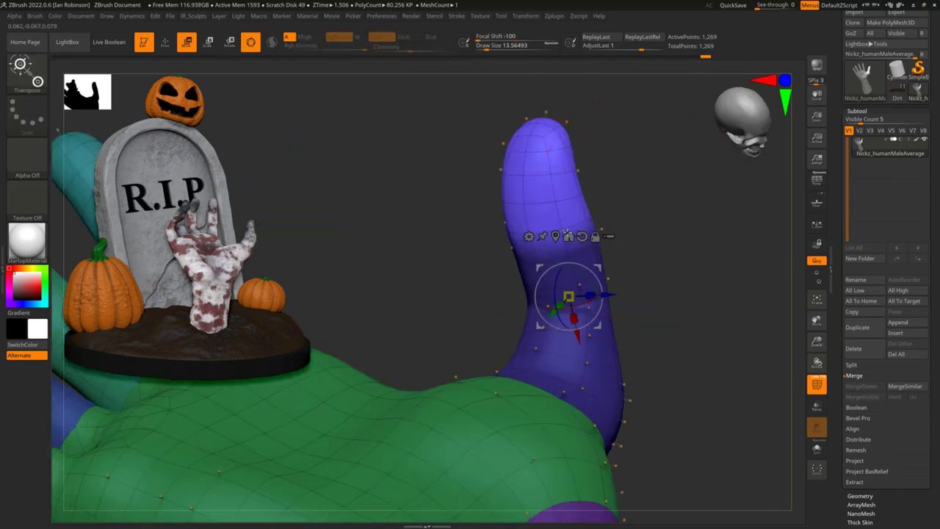
drag(640, 205, 662, 207)
drag(668, 247, 664, 243)
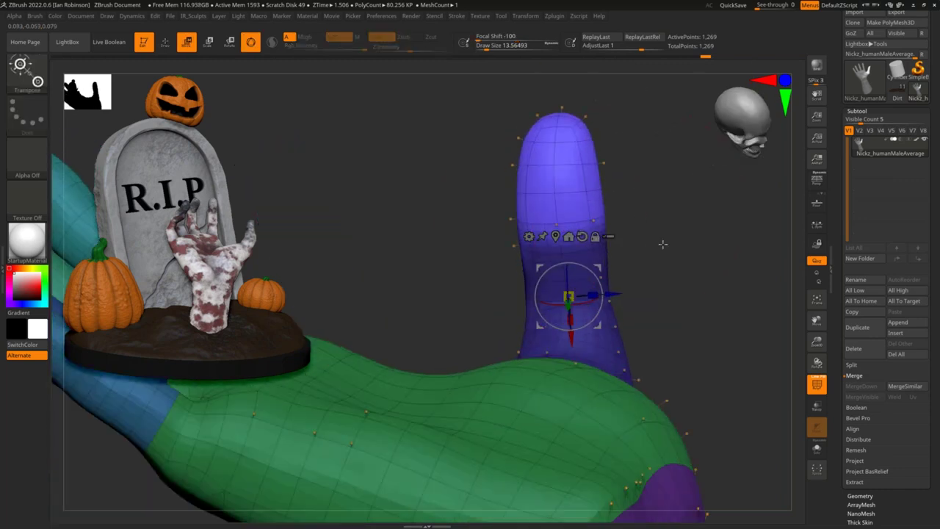
drag(574, 336, 569, 256)
mouse_move(609, 215)
mouse_down()
mouse_move(639, 216)
mouse_move(618, 216)
mouse_up()
drag(530, 201, 527, 238)
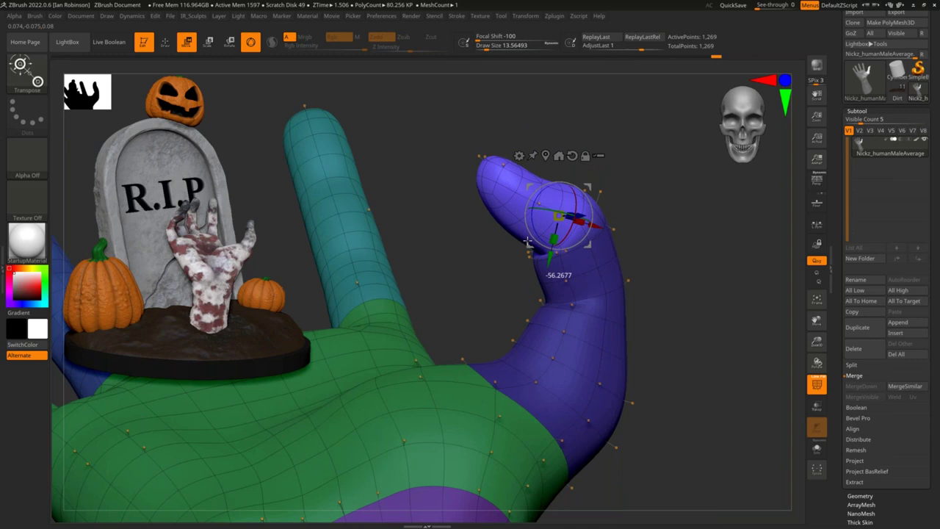
key(q)
mouse_move(686, 262)
mouse_down()
mouse_move(625, 277)
mouse_move(588, 231)
mouse_move(578, 192)
mouse_move(558, 217)
mouse_up()
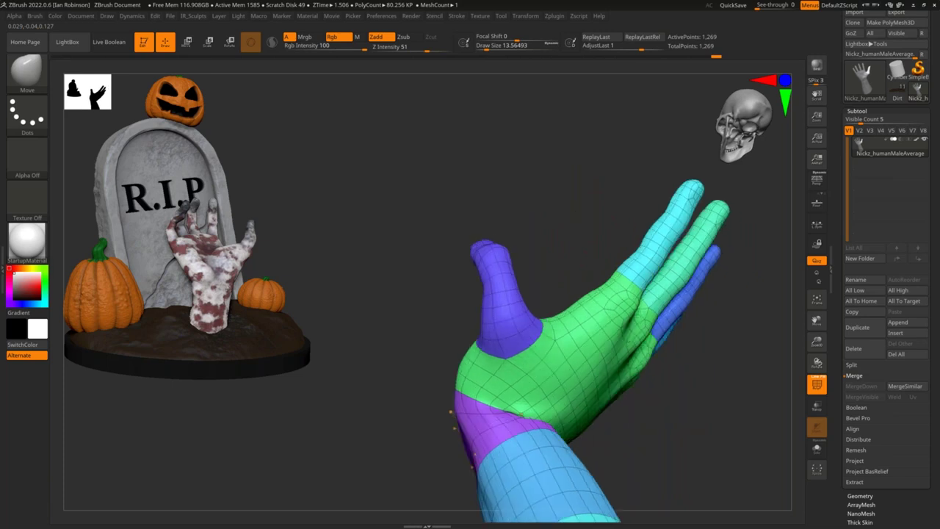
- Isolate the thumb's polygroup to mask the rest of the hand with a soft edge
mouse_move(548, 257)
mouse_down()
mouse_move(558, 245)
mouse_move(542, 230)
mouse_move(622, 212)
mouse_move(620, 252)
mouse_move(521, 247)
mouse_up()
ctrl+shift+click(550, 256)
ctrl+shift+click(554, 255)
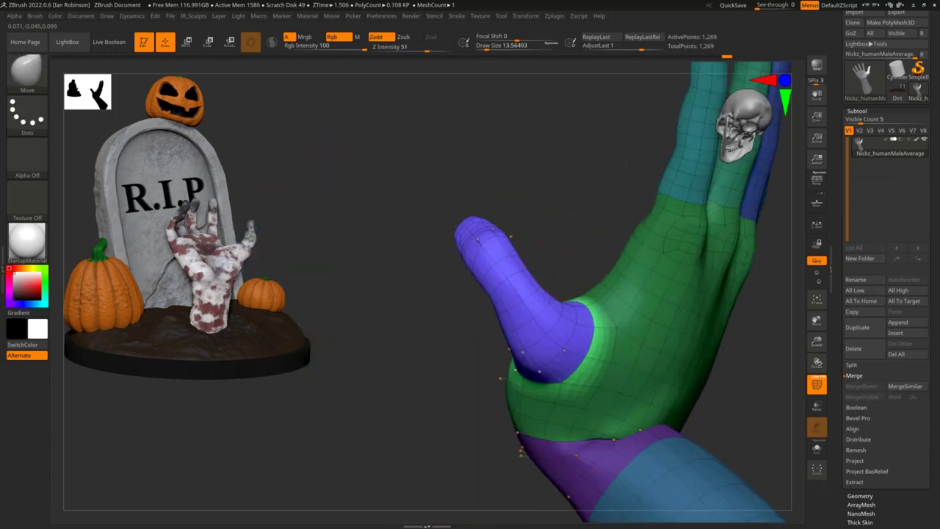
- Place the gizmo at the thumb's base and rotate the whole thumb relative to the palm
key(w)
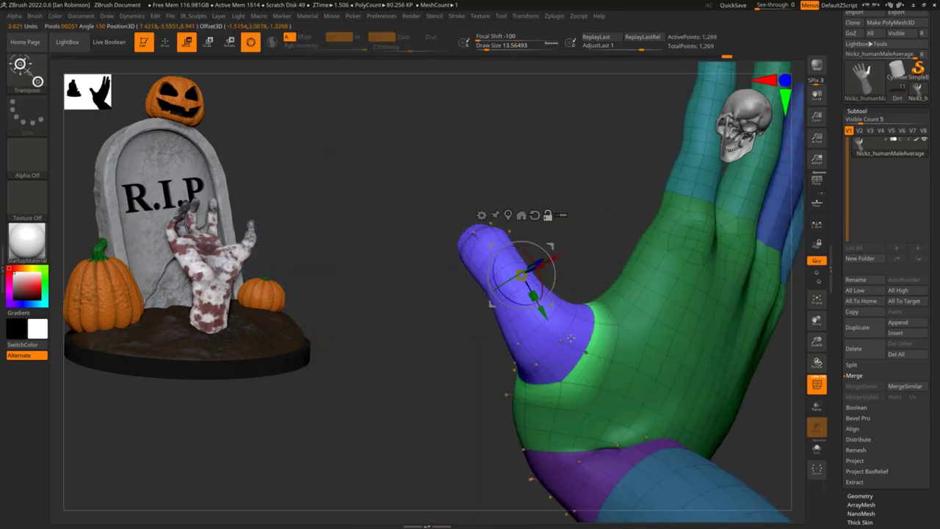
click(562, 338)
drag(595, 235, 639, 337)
drag(521, 326, 520, 337)
drag(628, 313, 720, 327)
drag(557, 322, 525, 357)
key(q)
ctrl+right_drag(470, 382, 470, 323)
drag(440, 412, 588, 404)
mouse_move(655, 316)
mouse_down()
mouse_move(625, 360)
mouse_move(674, 384)
mouse_move(654, 363)
mouse_move(550, 410)
mouse_move(527, 410)
mouse_up()
drag(586, 394, 560, 389)
- Mask the thumb, then invert the mask and soften its edge
mouse_move(587, 349)
ctrl+mouse_down()
mouse_move(462, 225)
mouse_move(478, 280)
mouse_move(621, 380)
ctrl+mouse_up()
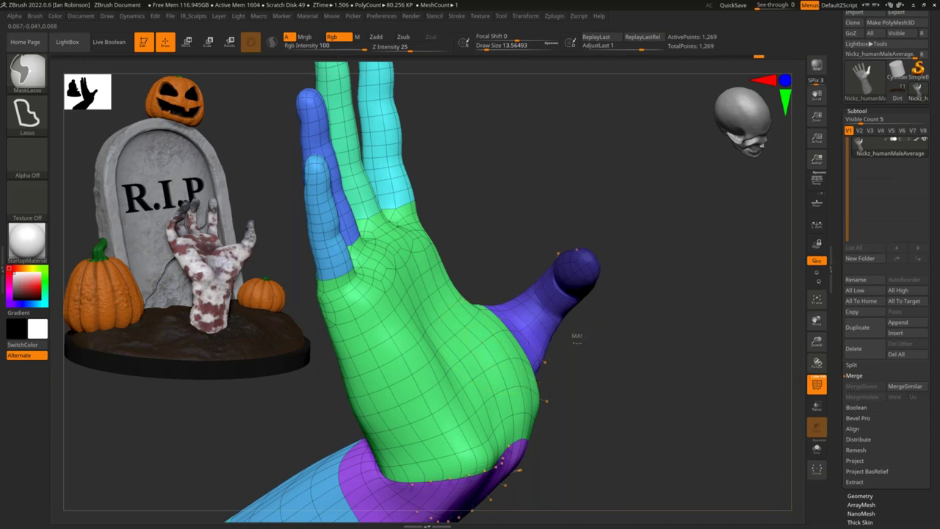
key(ctrl+i)
ctrl+click(497, 362)
ctrl+click(496, 358)
ctrl+click(496, 358)
mouse_move(602, 354)
mouse_down()
mouse_move(576, 341)
mouse_move(529, 339)
mouse_up()
alt+drag(642, 342, 580, 330)
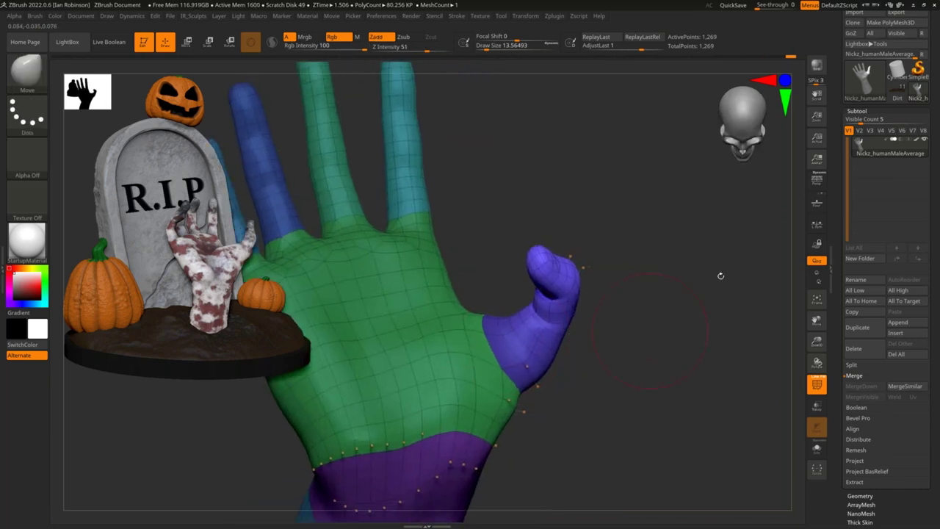
- Try blurring and sharpening a fresh mask on the upper thumb, and clear that mask
ctrl+drag(684, 255, 624, 305)
ctrl+drag(514, 315, 596, 375)
click(857, 111)
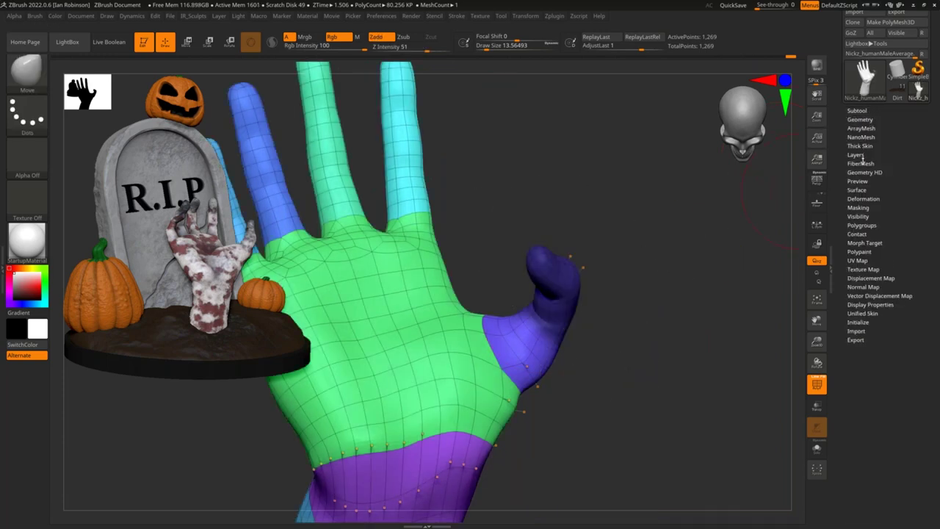
click(859, 207)
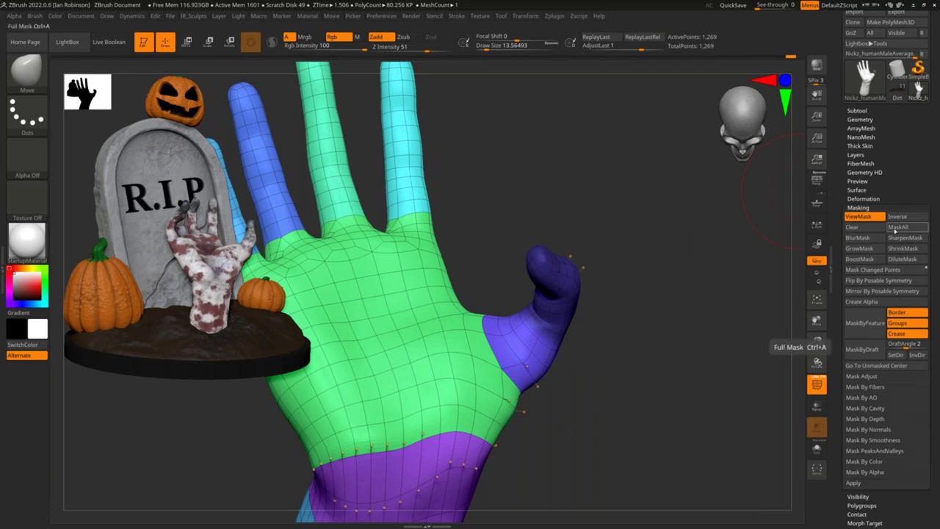
click(873, 239)
click(902, 239)
click(902, 239)
click(902, 239)
click(903, 239)
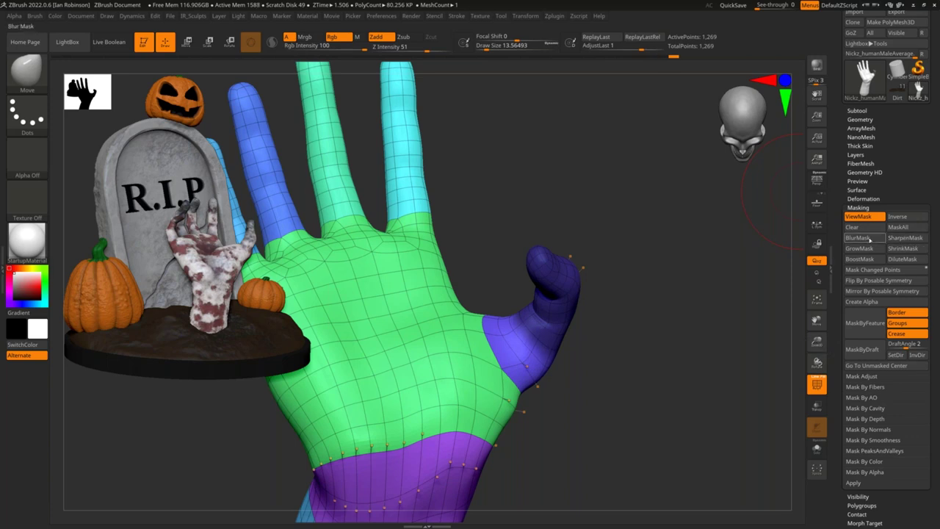
click(867, 239)
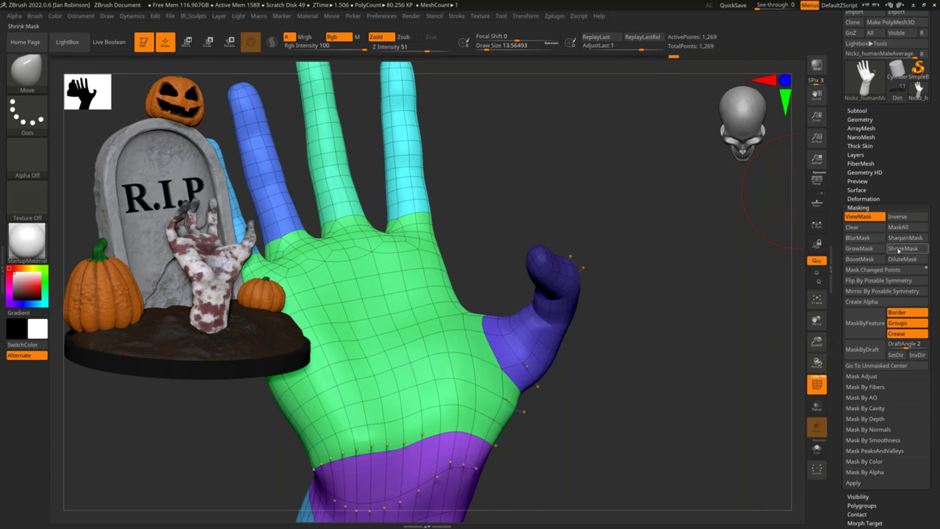
ctrl+drag(690, 287, 759, 277)
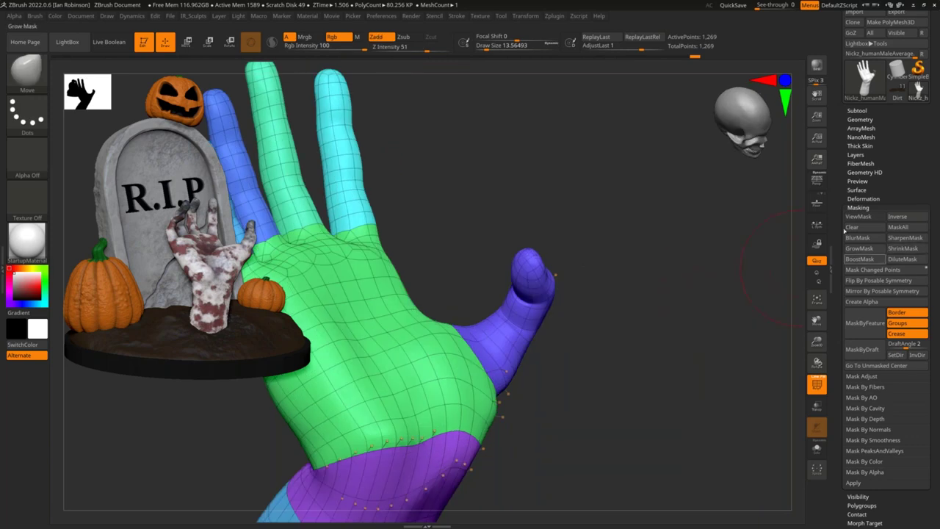
- Mask the thumb and turn the view to the fingers
alt+drag(682, 276, 679, 312)
mouse_move(505, 306)
ctrl+mouse_down()
mouse_move(607, 397)
mouse_move(583, 414)
mouse_move(485, 281)
ctrl+mouse_up()
mouse_move(665, 379)
alt+mouse_down()
mouse_move(663, 336)
mouse_move(613, 325)
mouse_move(583, 341)
mouse_move(620, 346)
alt+mouse_up()
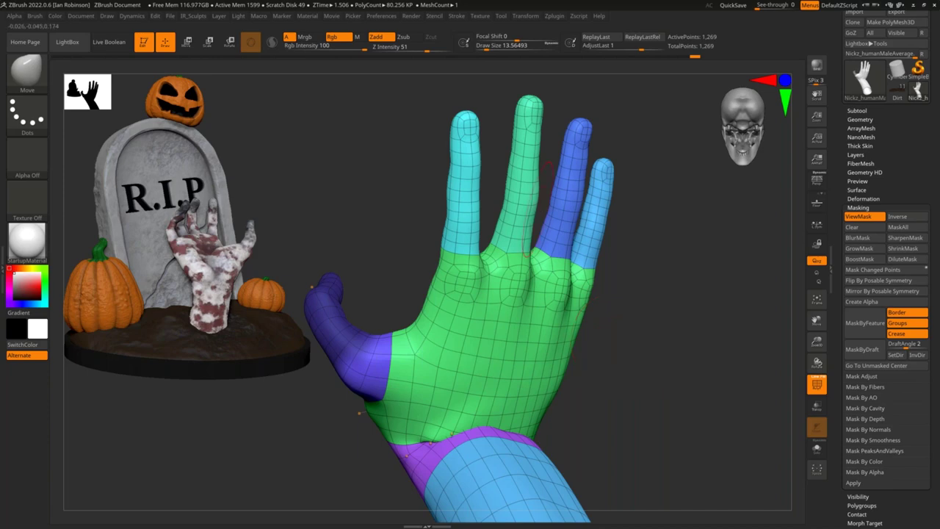
drag(675, 331, 665, 367)
mouse_move(683, 294)
mouse_down()
mouse_move(654, 272)
mouse_move(713, 223)
mouse_move(665, 278)
mouse_up()
- Mask the whole hand except the upper index finger and soften the mask's edge along the finger
mouse_move(516, 198)
ctrl+mouse_down()
mouse_move(652, 168)
mouse_move(619, 231)
mouse_move(636, 221)
mouse_move(624, 177)
mouse_move(647, 147)
ctrl+mouse_up()
ctrl+click(614, 253)
ctrl+drag(441, 440, 418, 283)
alt+drag(601, 279, 610, 353)
alt+drag(632, 176, 544, 433)
key(w)
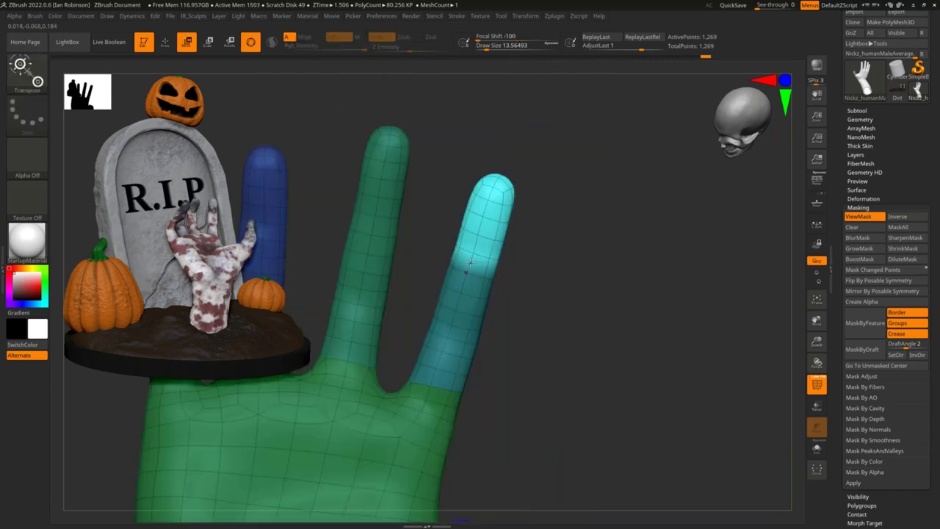
ctrl+click(468, 271)
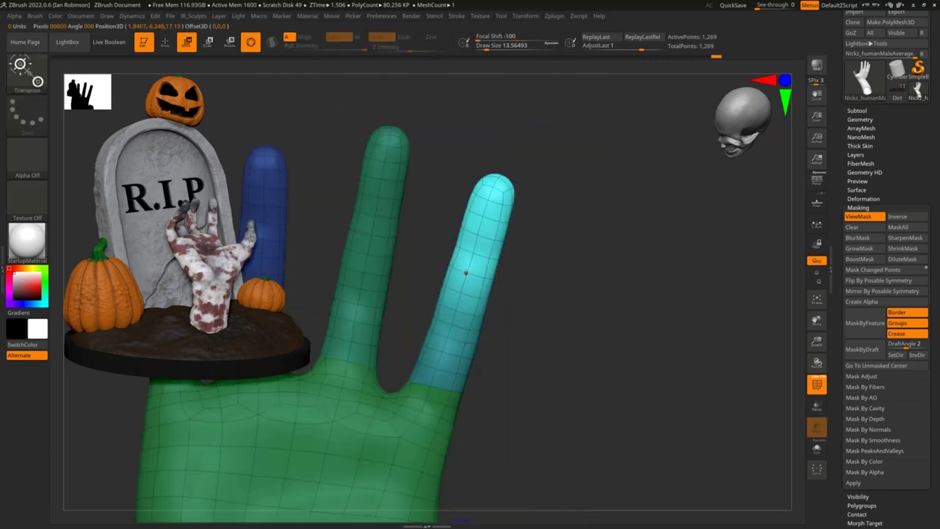
- Try to bend the upper index finger with the gizmo centred in its joint
drag(554, 277, 484, 254)
alt+drag(422, 261, 451, 266)
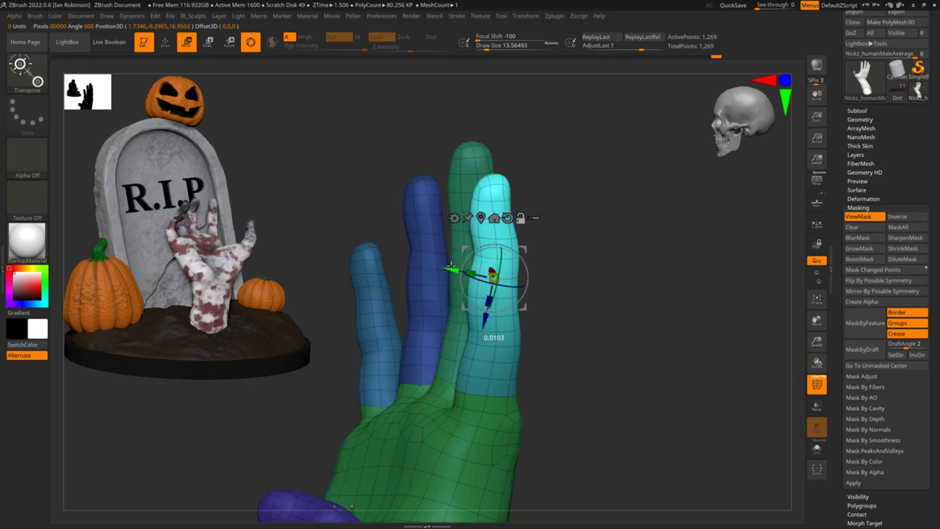
drag(487, 318, 490, 287)
drag(481, 236, 515, 222)
key(ctrl+z)
- Try to rotate the upper index finger about its joint with the gizmo, and undo that rotation
mouse_move(615, 277)
ctrl+right_down()
mouse_move(609, 311)
mouse_move(639, 311)
ctrl+right_up()
key(q)
mouse_move(515, 272)
ctrl+mouse_down()
mouse_move(626, 290)
mouse_move(619, 323)
mouse_move(579, 300)
ctrl+mouse_up()
key(w)
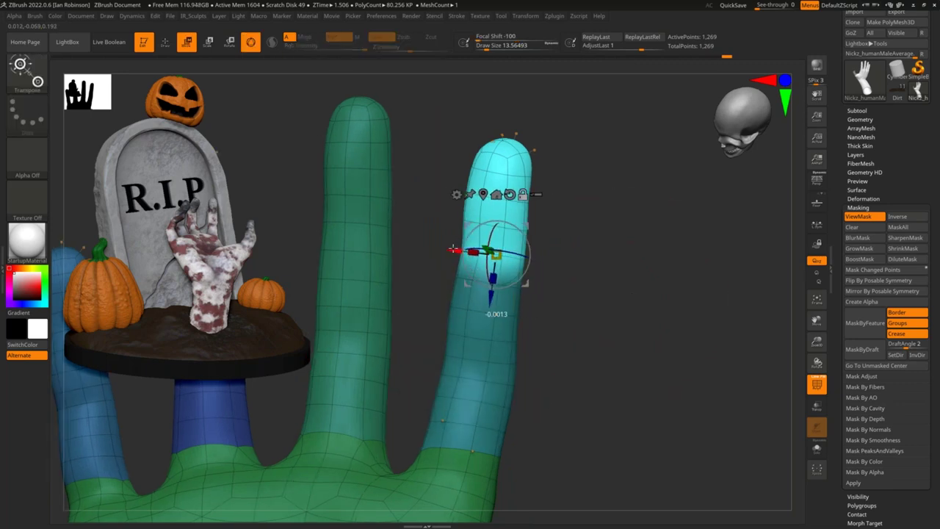
right_drag(570, 256, 364, 276)
drag(523, 249, 504, 236)
key(q)
key(ctrl+z)
- Try bending the upper index finger sharply at its joint with the gizmo, leaving the lower finger masked
alt+right_drag(612, 404, 644, 298)
mouse_move(648, 331)
ctrl+mouse_down()
mouse_move(333, 354)
mouse_move(642, 368)
ctrl+mouse_up()
alt+right_drag(575, 148, 567, 277)
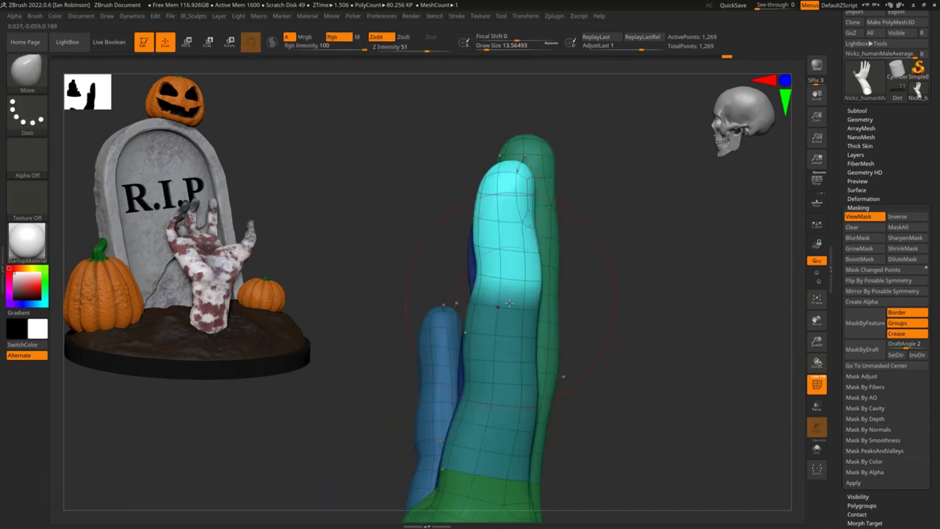
key(w)
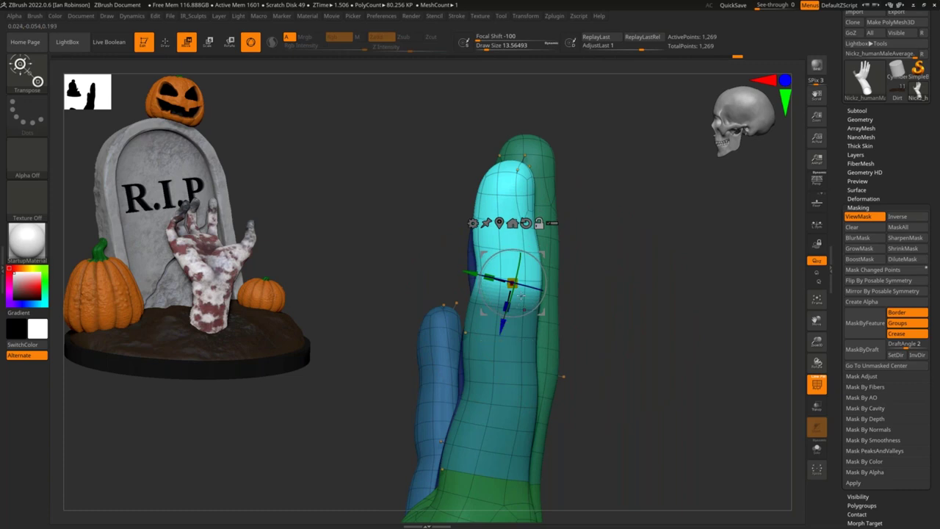
key(q)
key(w)
drag(544, 270, 502, 274)
key(q)
- Reduce the draw size to about 8.87 and try adjusting the bent index knuckle with the Move brush
right_drag(484, 320, 543, 325)
mouse_move(593, 344)
right_down()
mouse_move(642, 361)
mouse_move(547, 342)
right_up()
key(s)
drag(517, 254, 513, 257)
right_drag(518, 253, 479, 209)
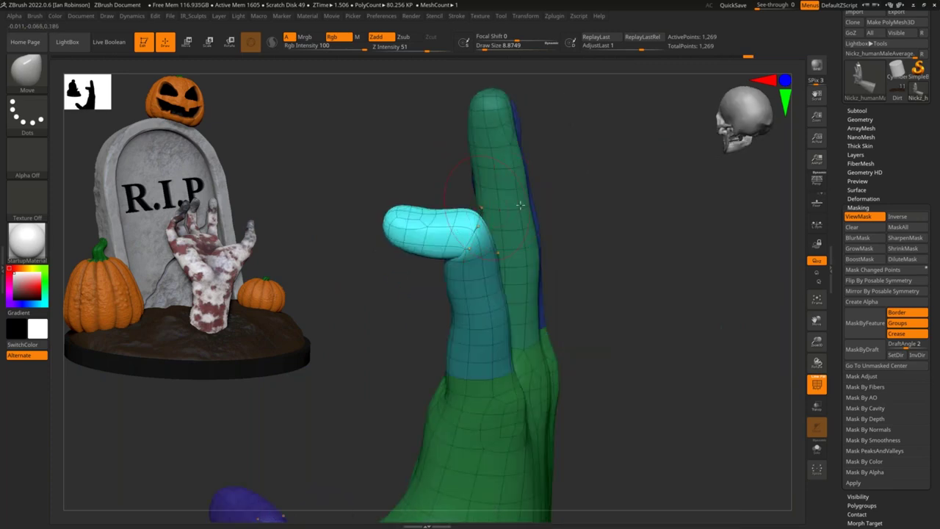
right_drag(600, 229, 638, 257)
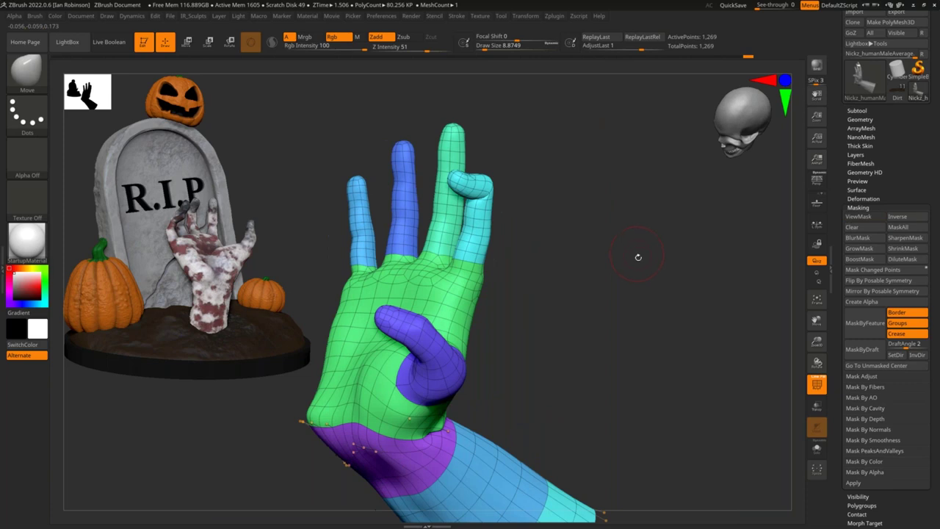
right_drag(620, 193, 619, 237)
- Revert the index finger to its straight pose, and try blurring and inverting its mask
key(ctrl+h)
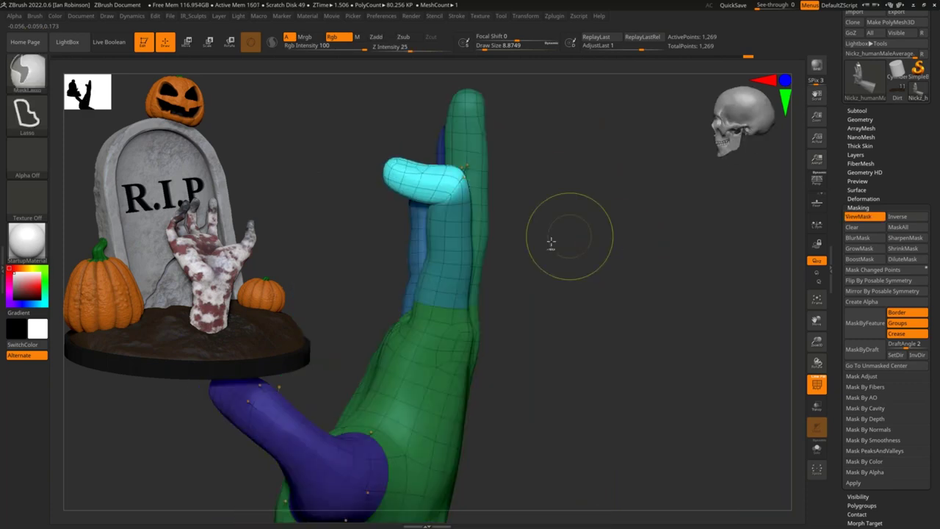
mouse_move(491, 240)
right_down()
mouse_move(602, 273)
mouse_move(543, 228)
right_up()
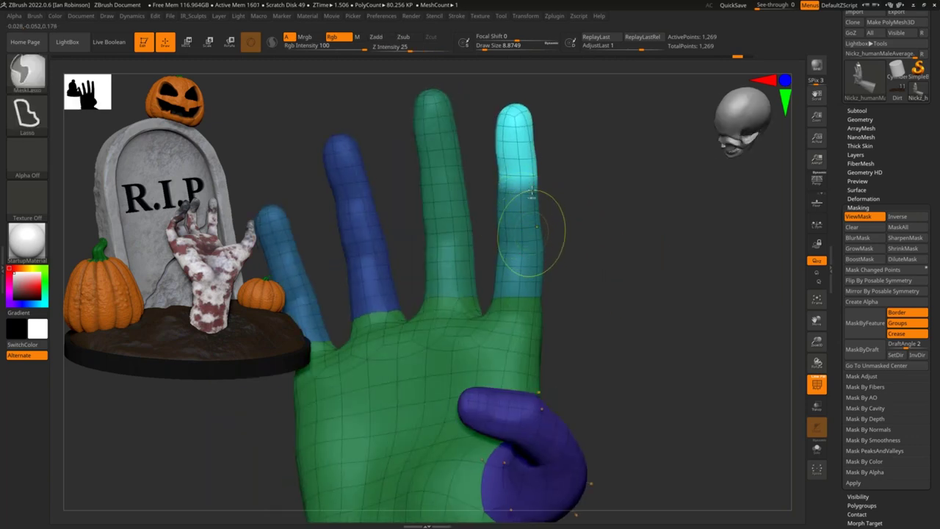
ctrl+click(517, 221)
ctrl+click(516, 220)
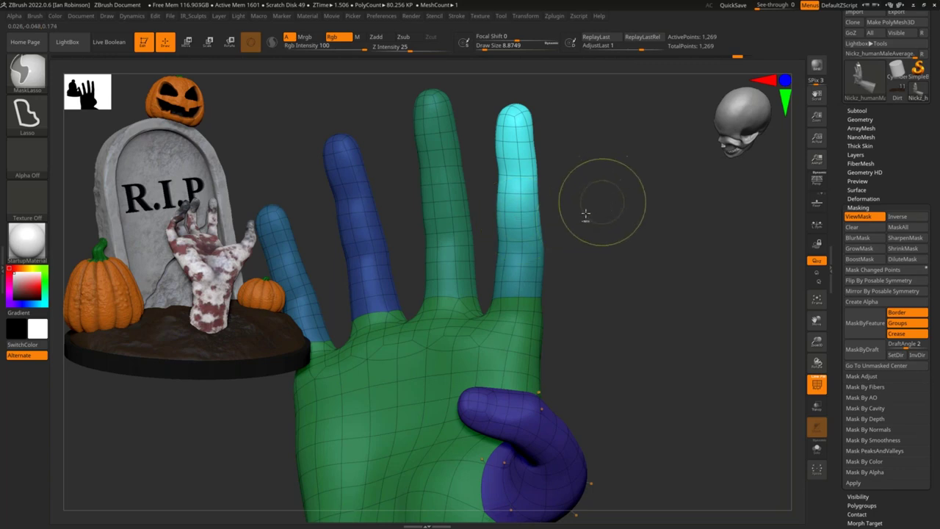
ctrl+click(580, 215)
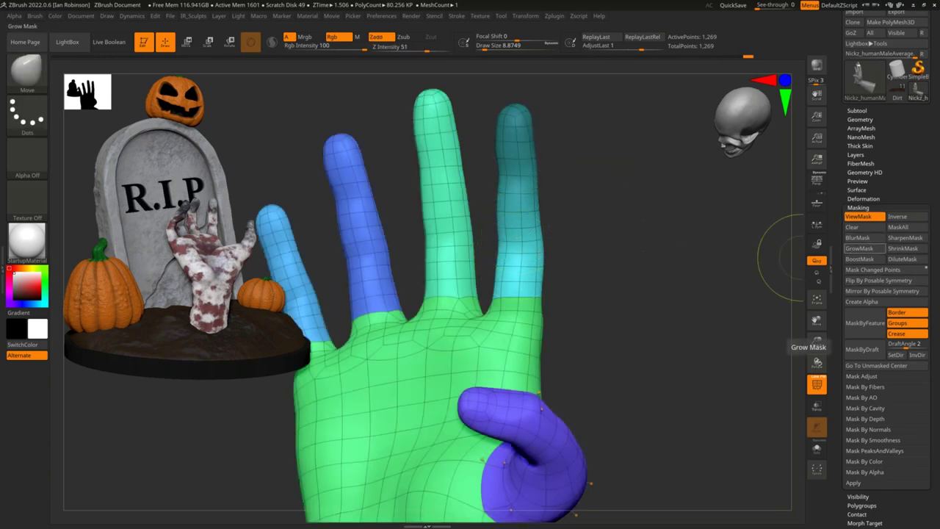
key(ctrl+h)
ctrl+right_drag(678, 315, 672, 250)
right_drag(673, 250, 655, 289)
mouse_move(653, 288)
mouse_down()
mouse_move(672, 275)
mouse_move(516, 259)
mouse_up()
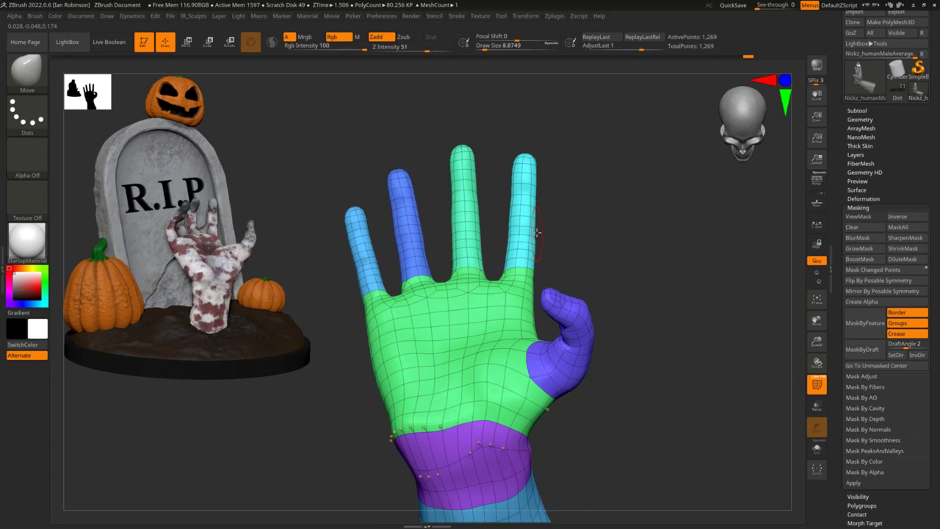
- Try applying the hand's dynamic subdivision as real subdivision levels, and undo the change
alt+drag(711, 212, 676, 212)
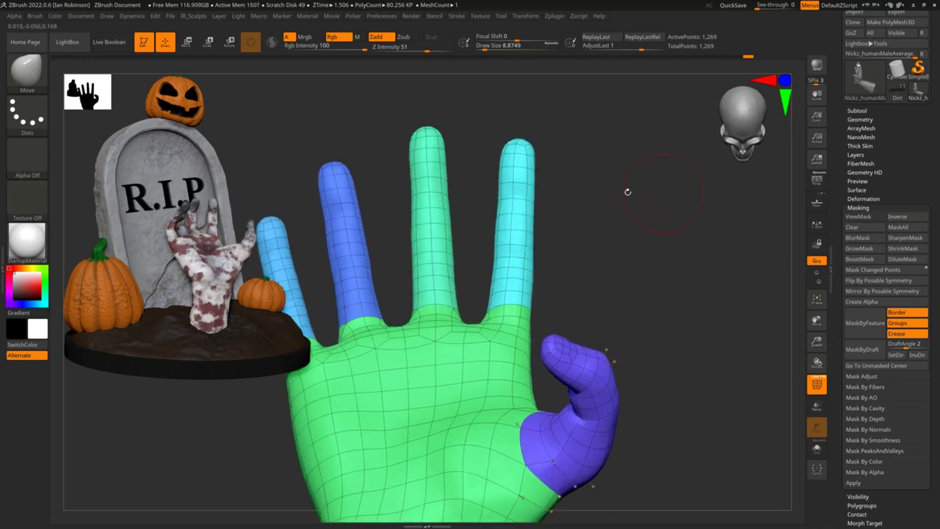
key(shift+f)
key(shift+f)
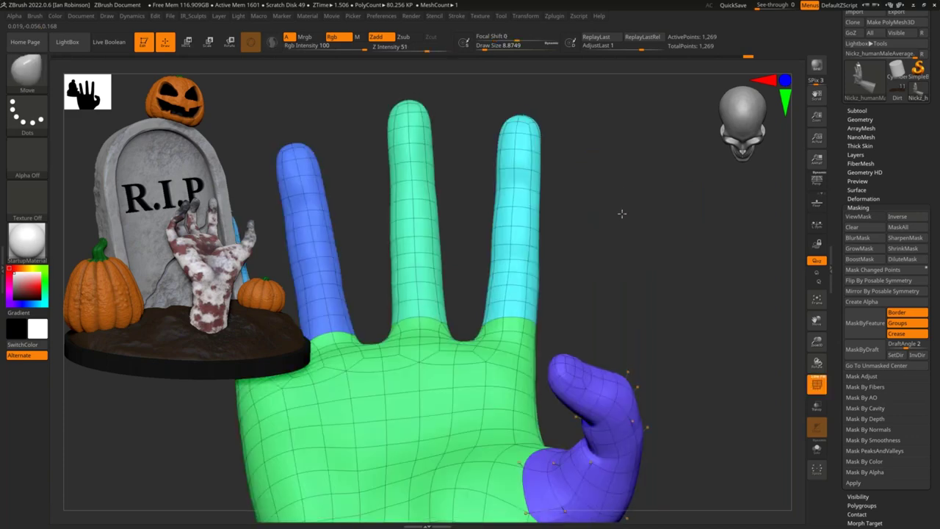
alt+drag(622, 213, 513, 179)
key(w)
click(508, 267)
drag(651, 313, 629, 316)
click(861, 120)
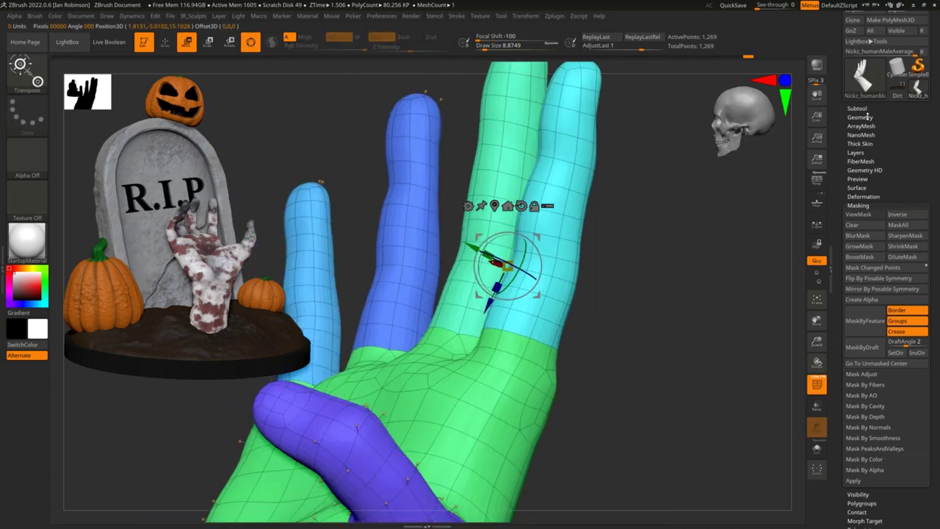
click(896, 221)
drag(692, 235, 552, 283)
drag(647, 273, 507, 315)
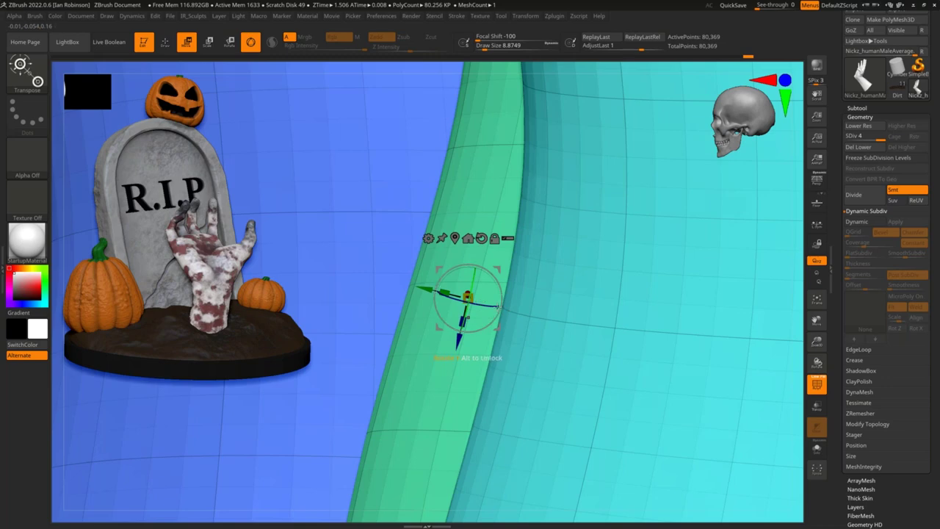
alt+right_drag(480, 280, 471, 273)
drag(470, 272, 554, 371)
key(ctrl+z)
- Compare the surface between the fingers with dynamic subdivision switched off and on
drag(479, 248, 465, 243)
key(shift+d)
alt+right_drag(460, 264, 502, 285)
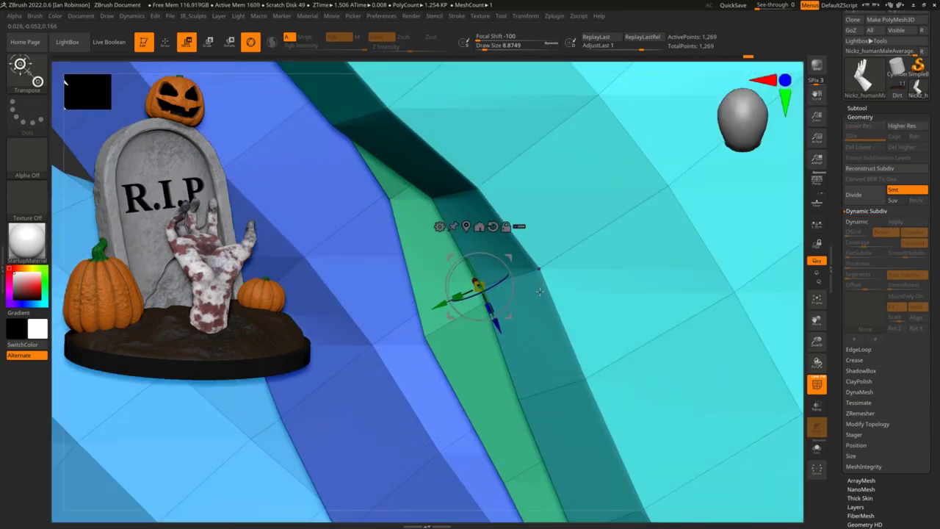
key(d)
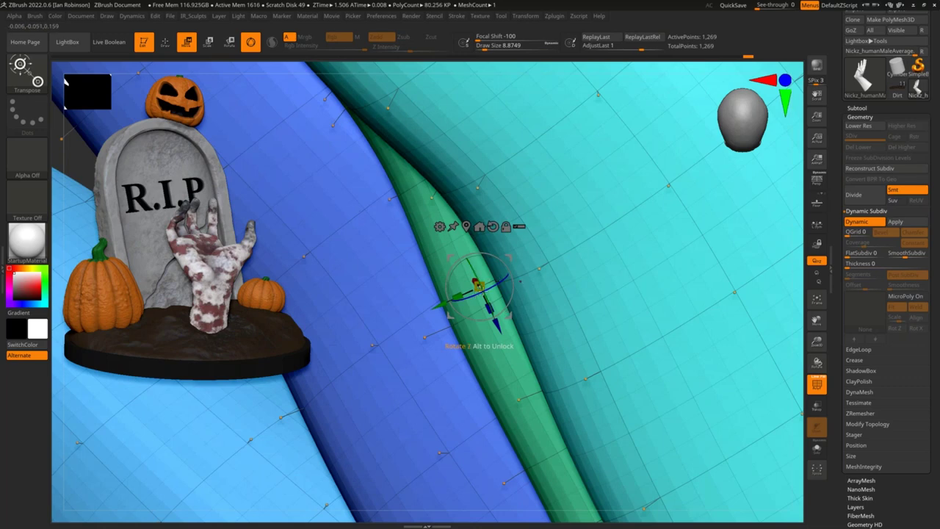
key(shift+d)
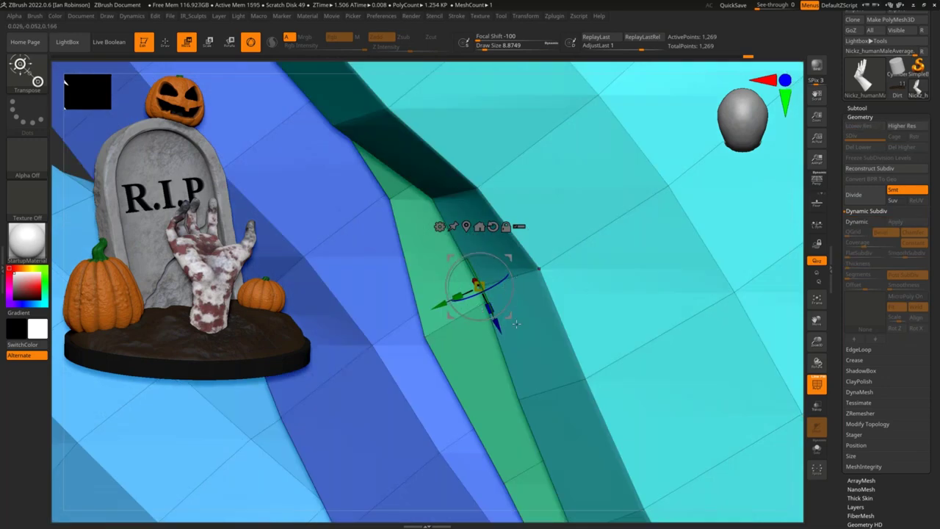
key(d)
- Examine the whole hand and wrist pose from several angles
ctrl+right_drag(501, 316, 515, 353)
mouse_move(600, 252)
right_down()
mouse_move(643, 245)
mouse_move(638, 294)
mouse_move(638, 193)
mouse_move(641, 217)
right_up()
key(q)
drag(641, 218, 425, 332)
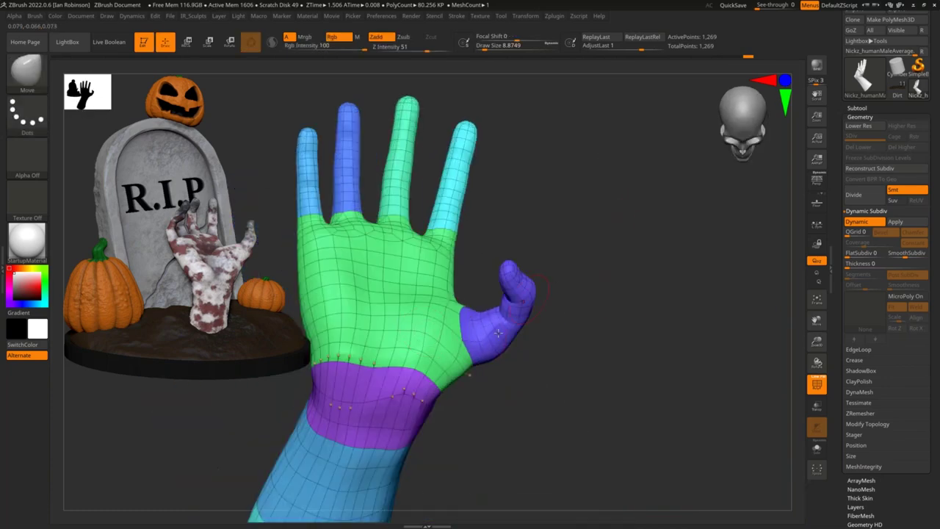
mouse_move(637, 224)
right_down()
mouse_move(623, 221)
mouse_move(623, 169)
mouse_move(629, 221)
mouse_move(616, 224)
right_up()
mouse_move(592, 279)
right_down()
mouse_move(615, 258)
mouse_move(594, 257)
mouse_move(596, 243)
mouse_move(622, 248)
right_up()
right_drag(229, 247, 308, 251)
right_drag(529, 294, 562, 298)
alt+right_drag(397, 211, 413, 253)
right_drag(625, 302, 644, 238)
drag(643, 238, 624, 227)
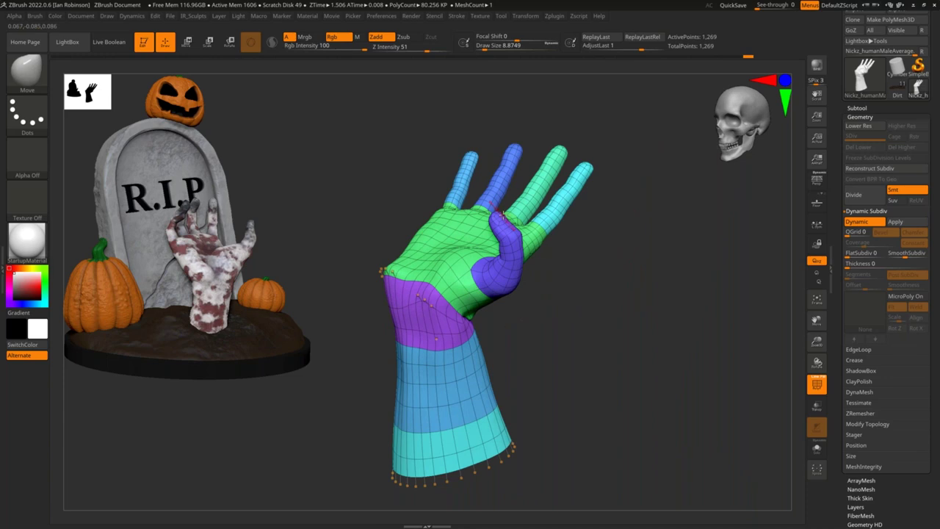
- Enlarge the Move brush to about 20.63 and pull out the heel of the palm near the wrist on both sides
key(b)
key(m)
key(v)
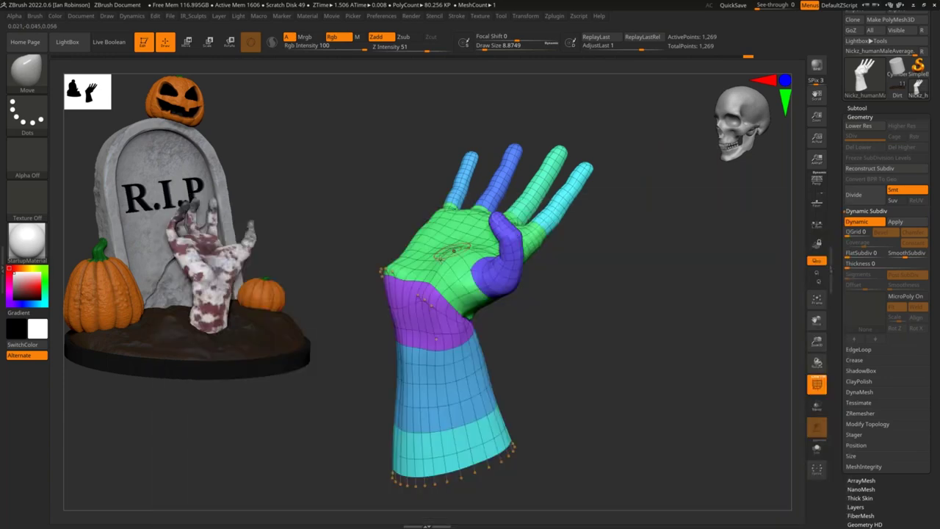
key(bracketright)
key(bracketright)
key(bracketright)
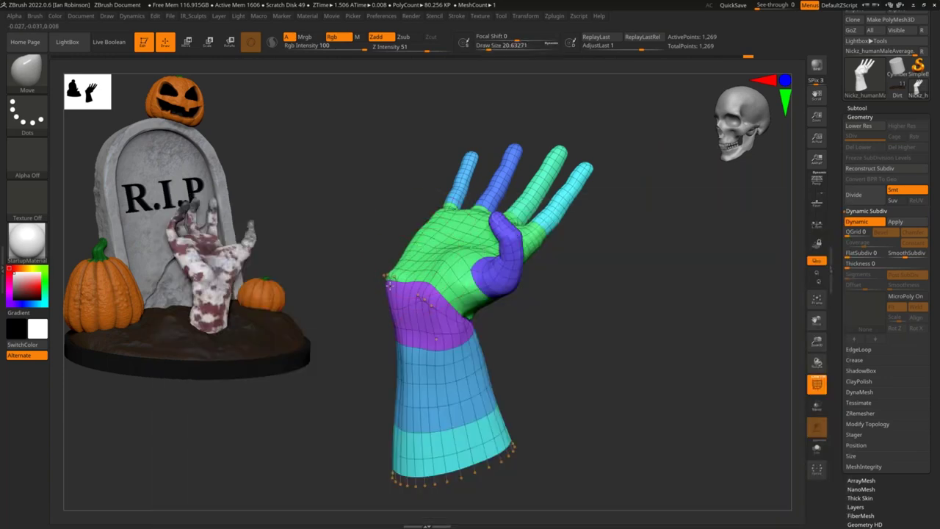
drag(408, 260, 393, 269)
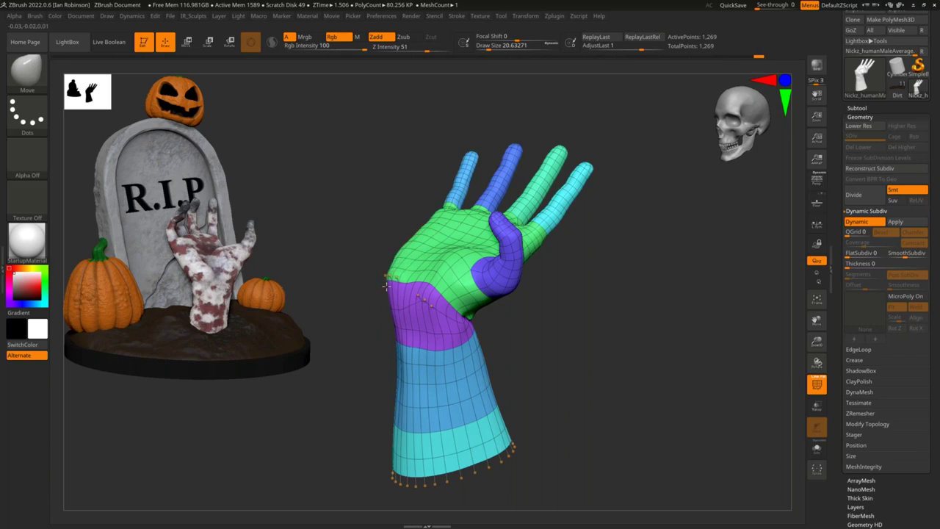
right_drag(389, 279, 417, 301)
drag(417, 300, 522, 247)
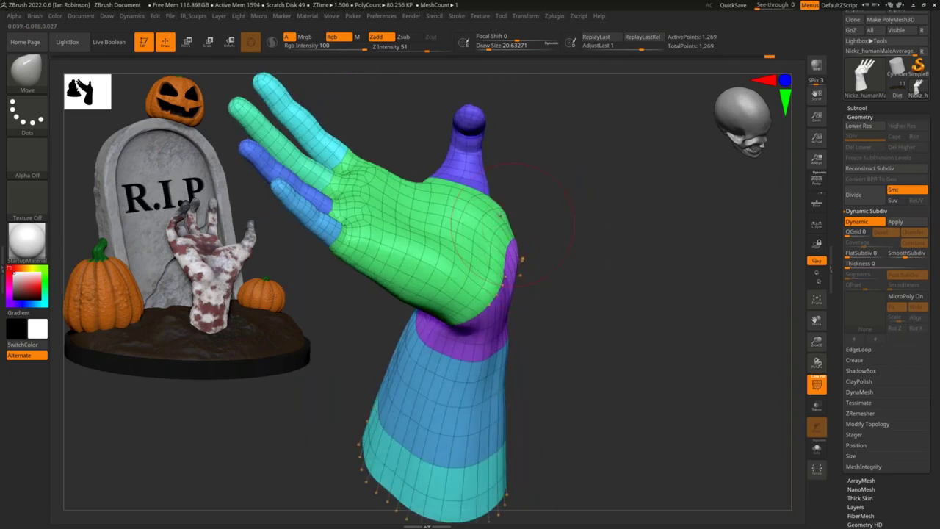
drag(502, 207, 514, 207)
drag(596, 233, 679, 308)
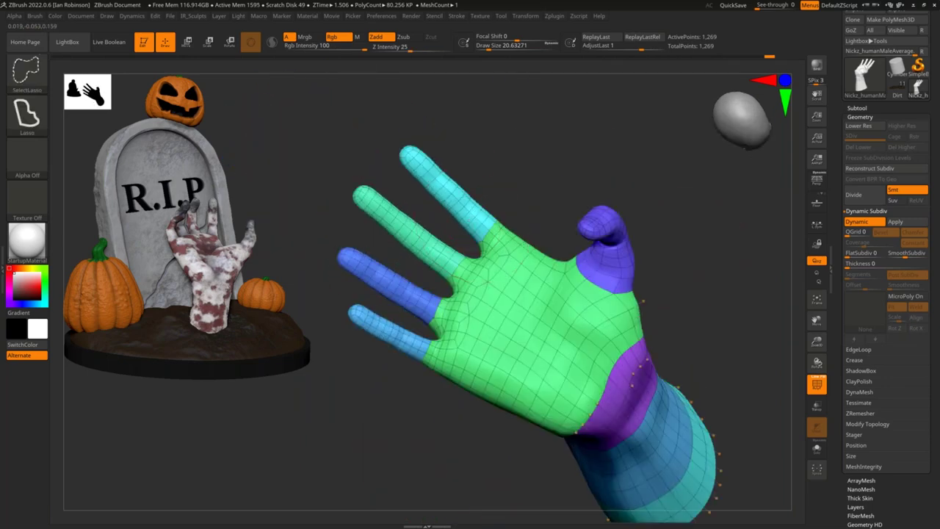
- Isolate the index finger's polygroup, mask it, show the full hand and invert the mask so only that finger is free
ctrl+shift+click(462, 209)
ctrl+click(545, 198)
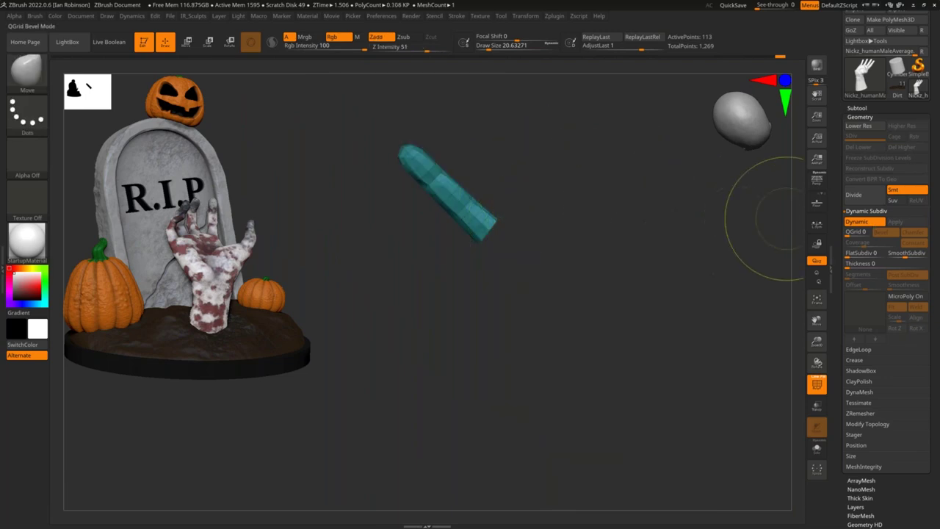
ctrl+shift+click(676, 181)
ctrl+click(675, 180)
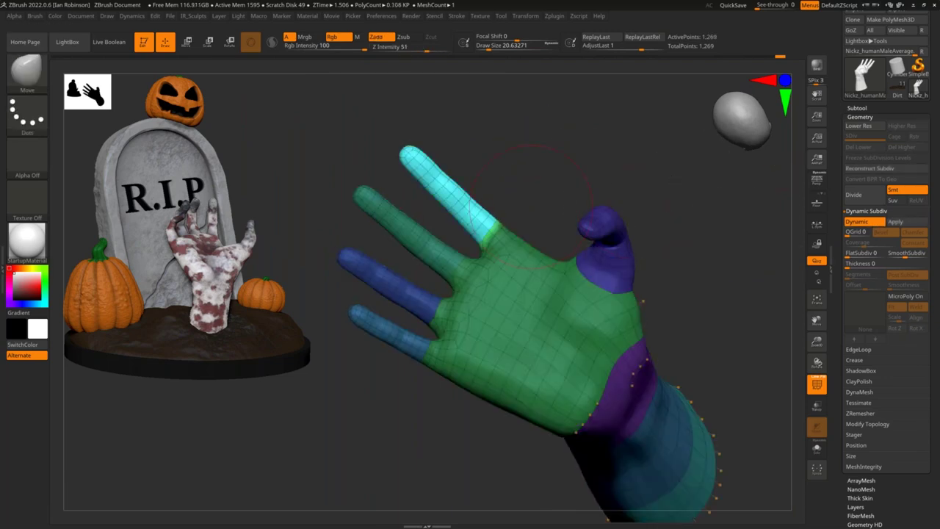
- Centre the gizmo in the index finger's base knuckle and rotate the whole finger there
key(w)
alt+drag(496, 240, 516, 261)
mouse_move(565, 193)
mouse_down()
mouse_move(590, 149)
mouse_move(600, 154)
mouse_move(577, 202)
mouse_up()
alt+drag(520, 219, 505, 263)
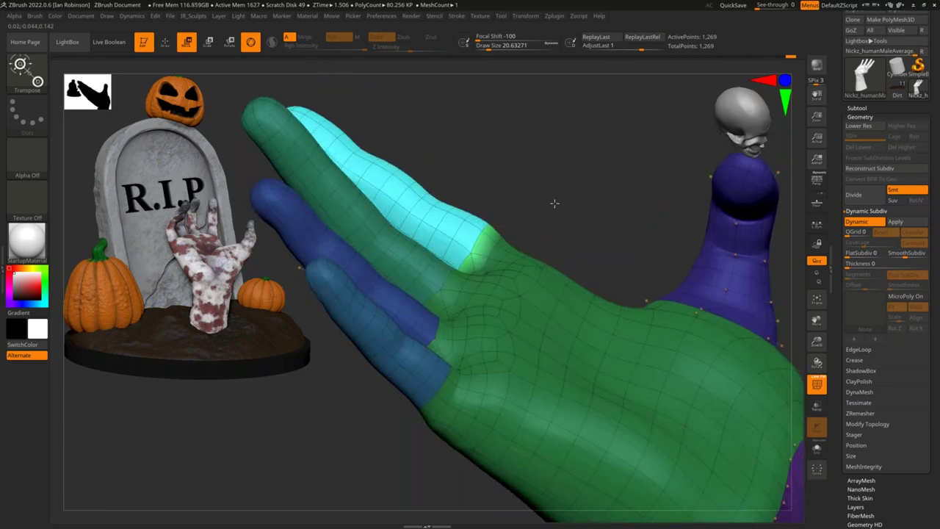
drag(553, 203, 584, 183)
drag(498, 230, 489, 221)
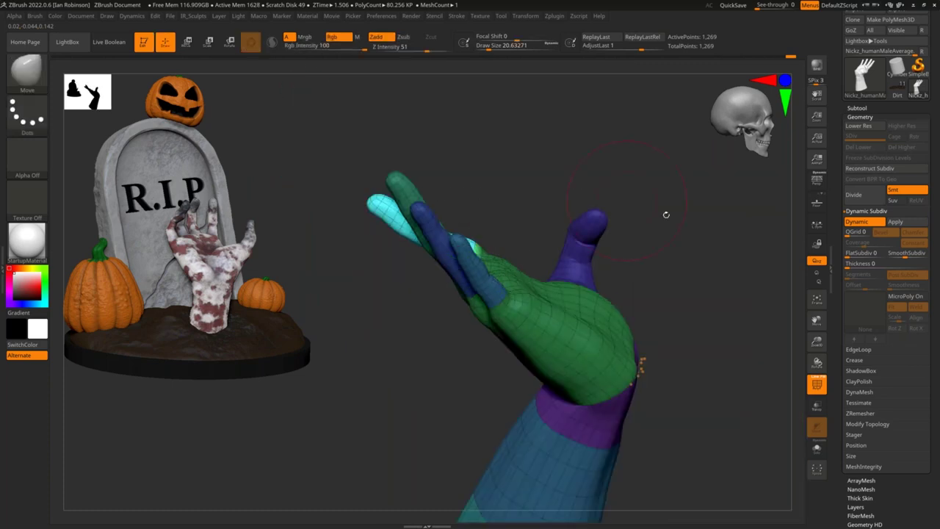
- Refine the index finger's rotation with the gizmo from the front view and clear the mask
drag(663, 213, 370, 295)
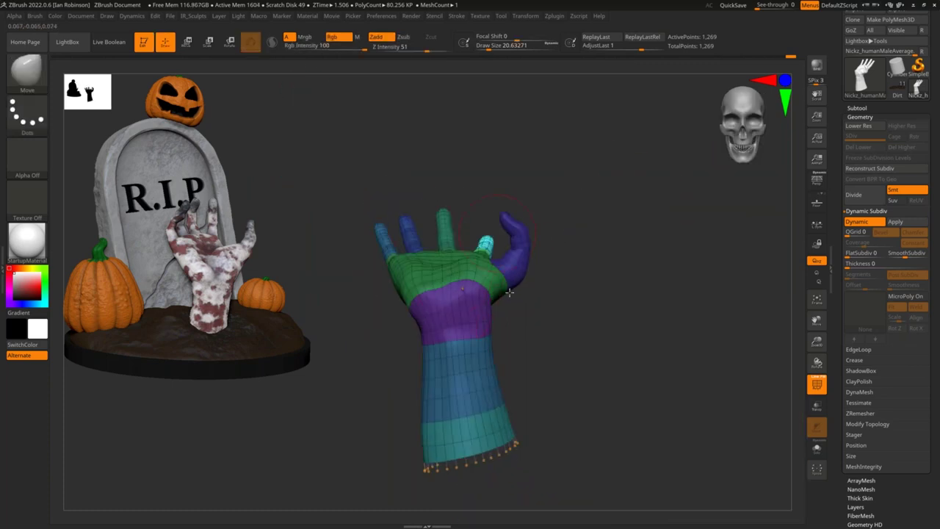
drag(510, 293, 592, 276)
drag(570, 246, 576, 287)
key(w)
drag(522, 275, 522, 272)
key(q)
key(f)
drag(594, 292, 659, 274)
drag(659, 273, 647, 289)
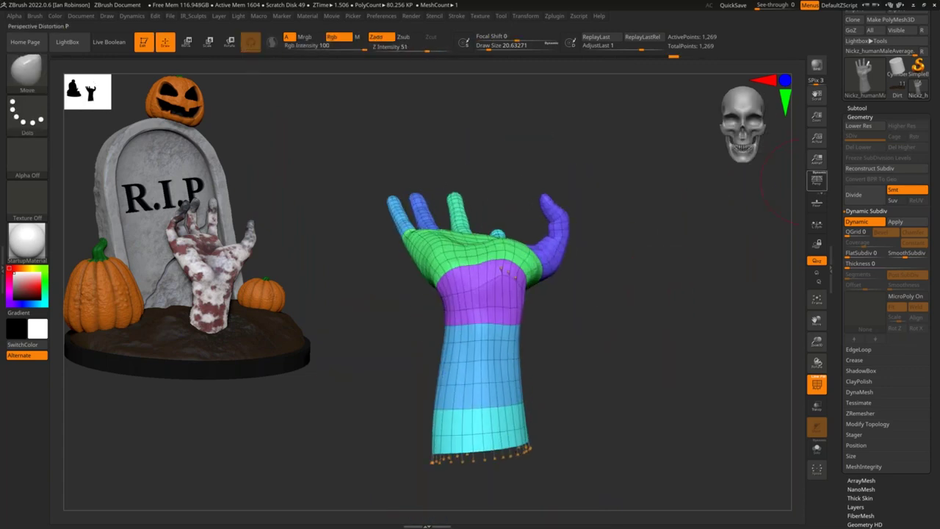
- Save the hand tool as Day_3_HandBlockOut in the desktop folder Demystify_Halloween_StreamFiles
scroll(930, 110, up, 2)
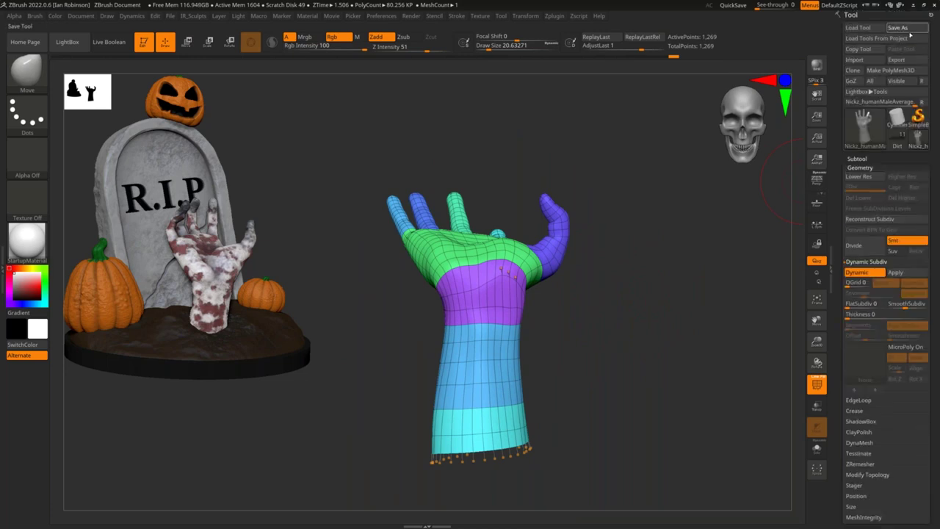
click(908, 30)
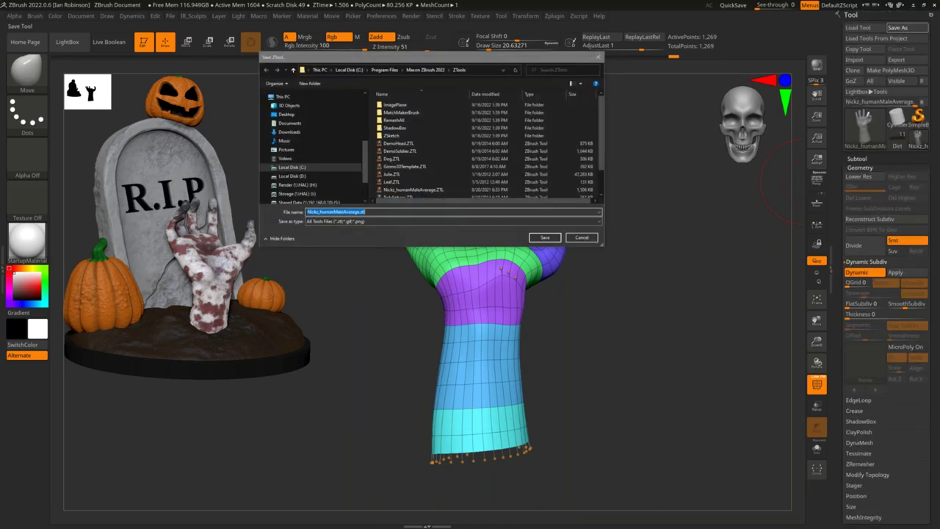
click(316, 117)
click(421, 105)
double_click(421, 105)
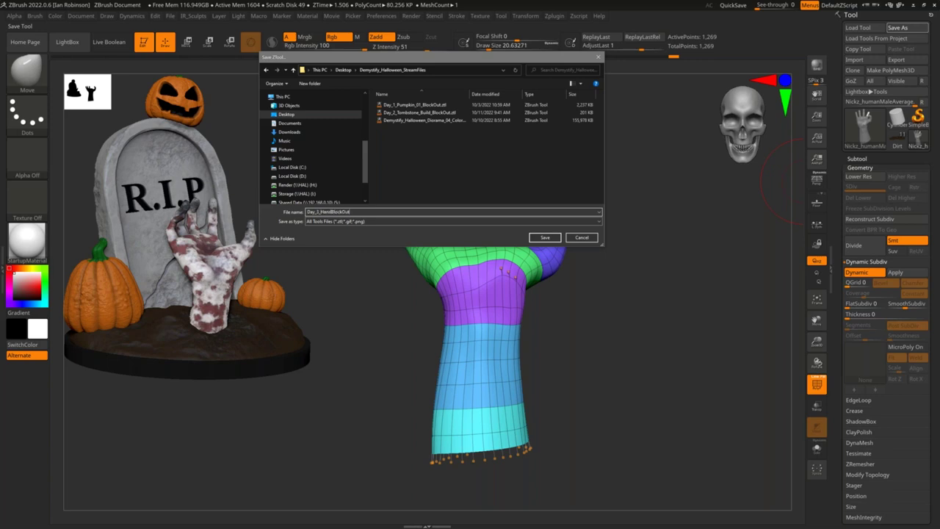
key(Return)
- Open the Subtool list for the saved hand and straighten the hand's view
drag(637, 292, 727, 265)
drag(875, 165, 876, 163)
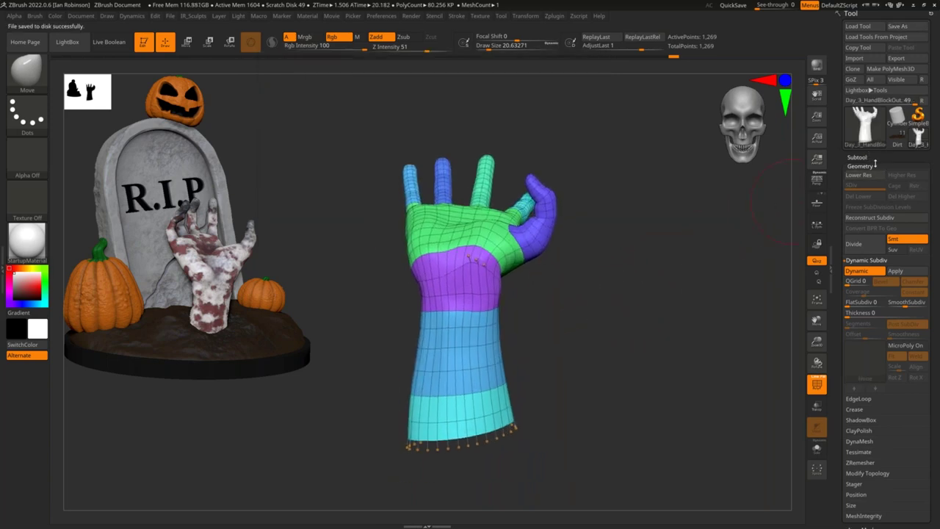
click(857, 157)
drag(645, 294, 651, 260)
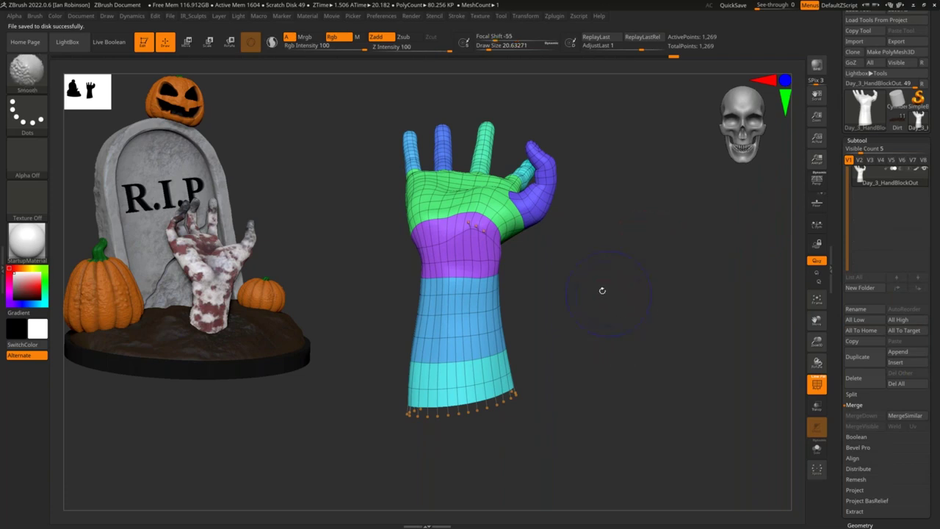
- Insert a Sphere3D as a new subtool alongside the hand and activate the Move gizmo on it
key(shift+f)
key(shift+f)
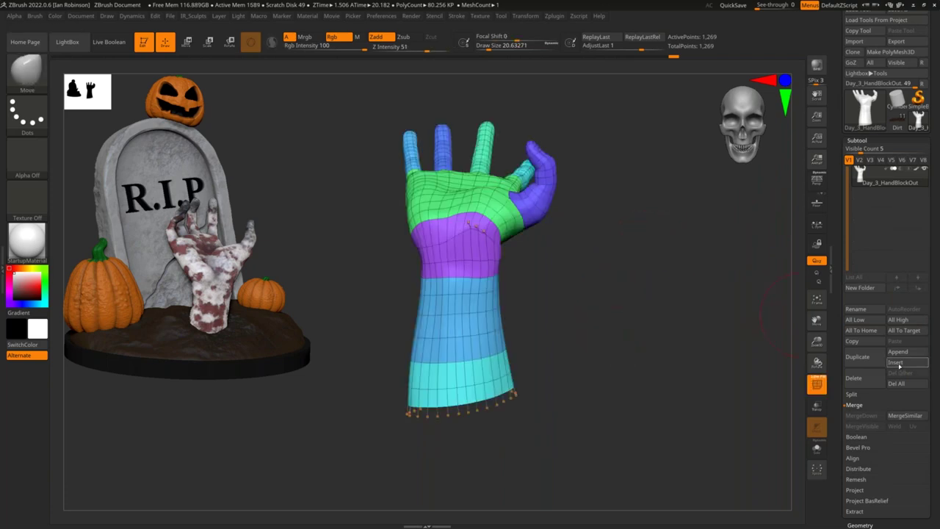
click(895, 362)
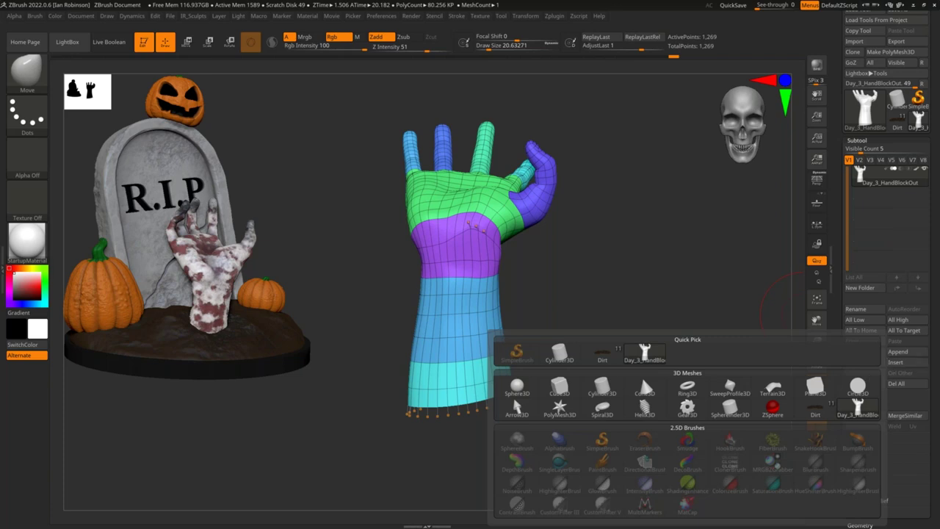
mouse_move(543, 394)
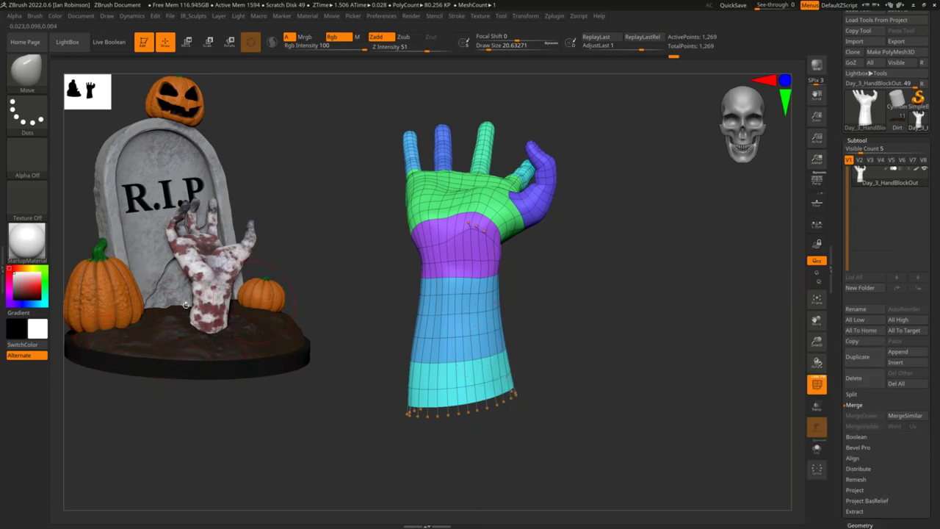
drag(338, 312, 251, 319)
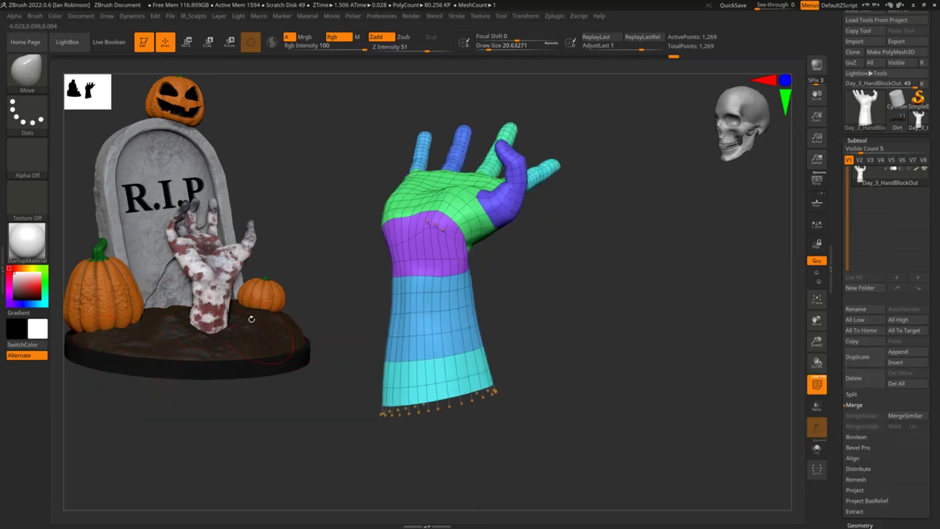
drag(342, 331, 644, 297)
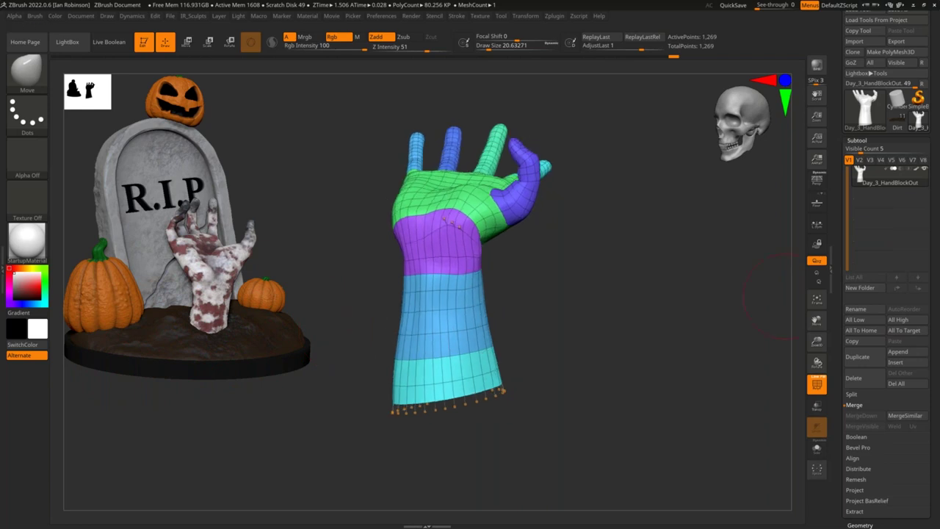
click(914, 366)
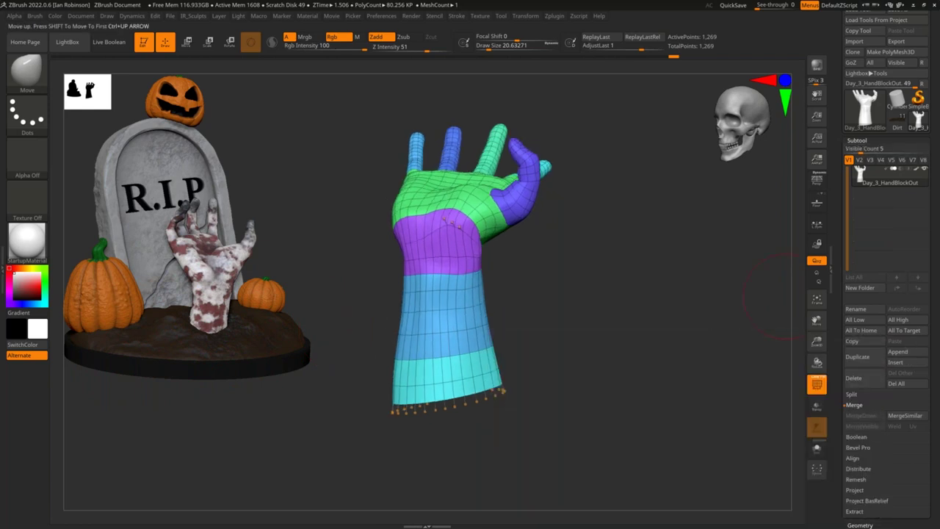
click(905, 364)
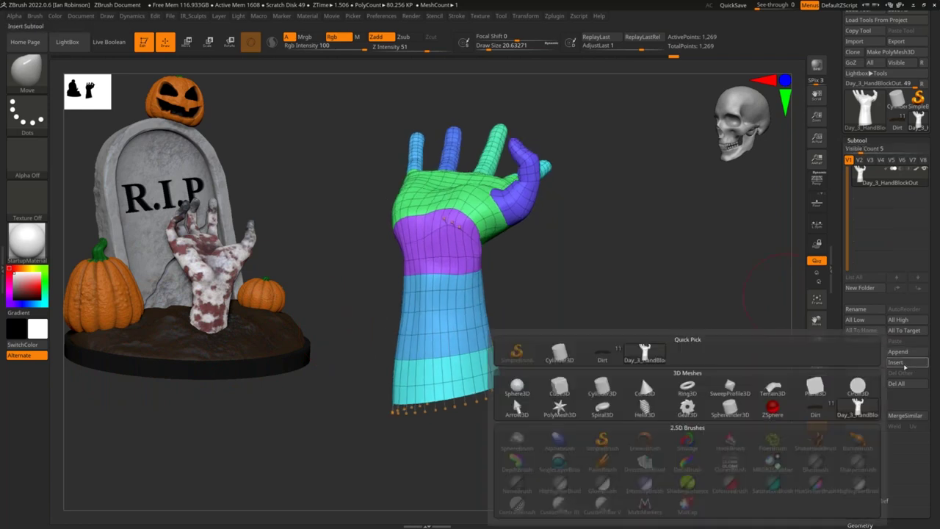
click(530, 390)
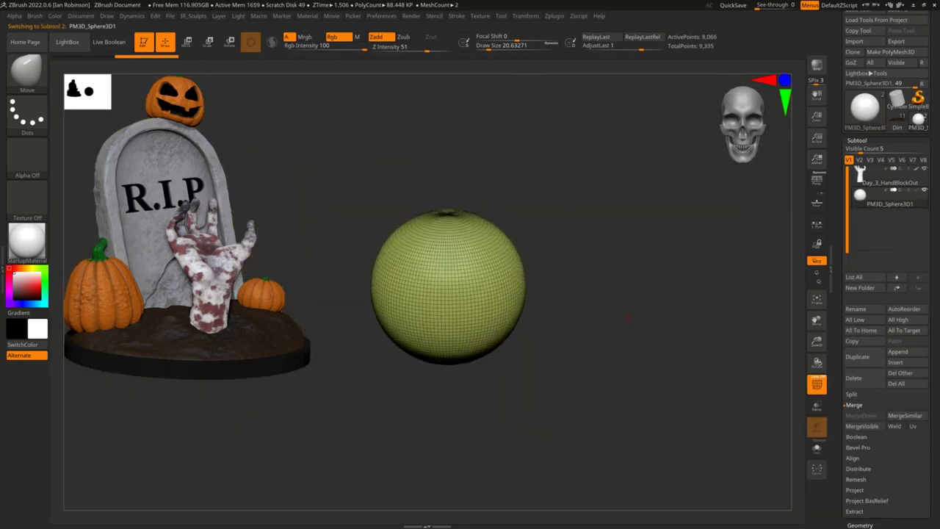
key(w)
drag(546, 268, 661, 249)
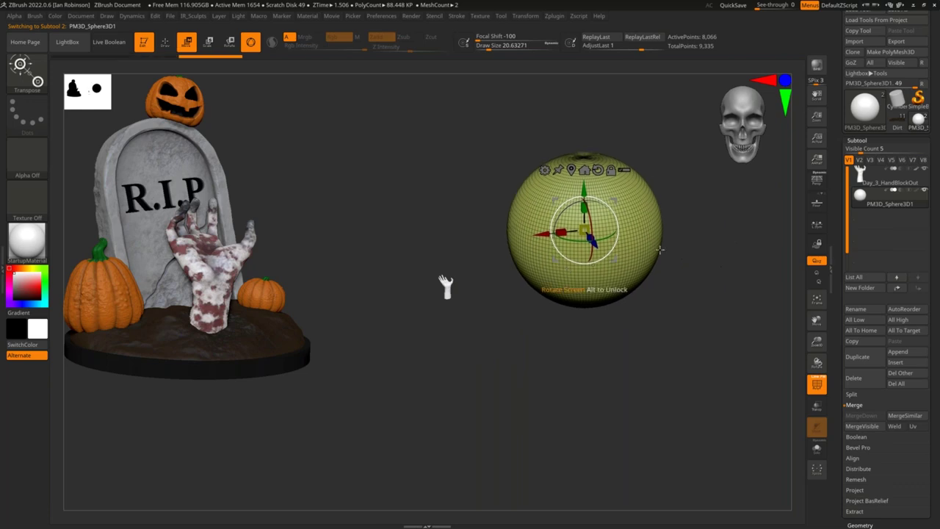
key(ctrl+z)
key(ctrl+z)
key(ctrl+z)
- Scale the sphere down to suit the hand and lower it along Y beneath the forearm
key(f)
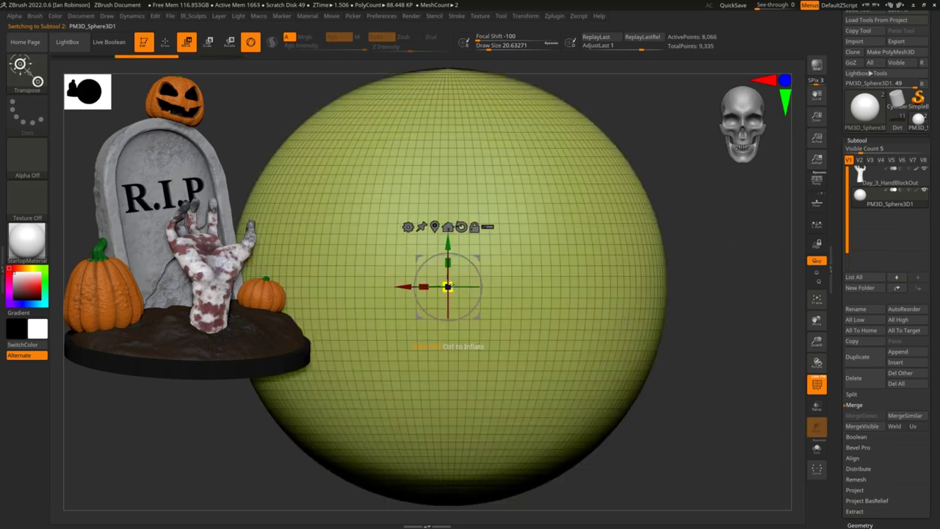
drag(448, 287, 342, 416)
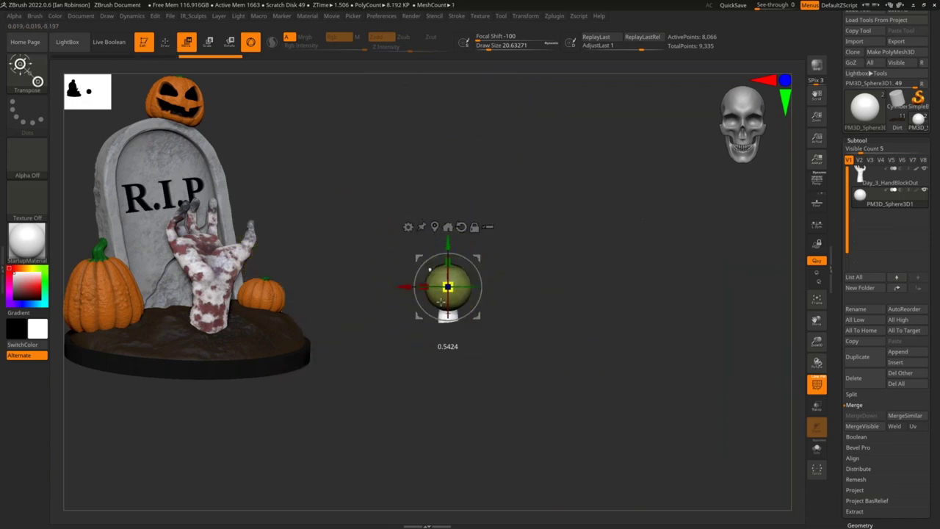
alt+drag(587, 278, 622, 247)
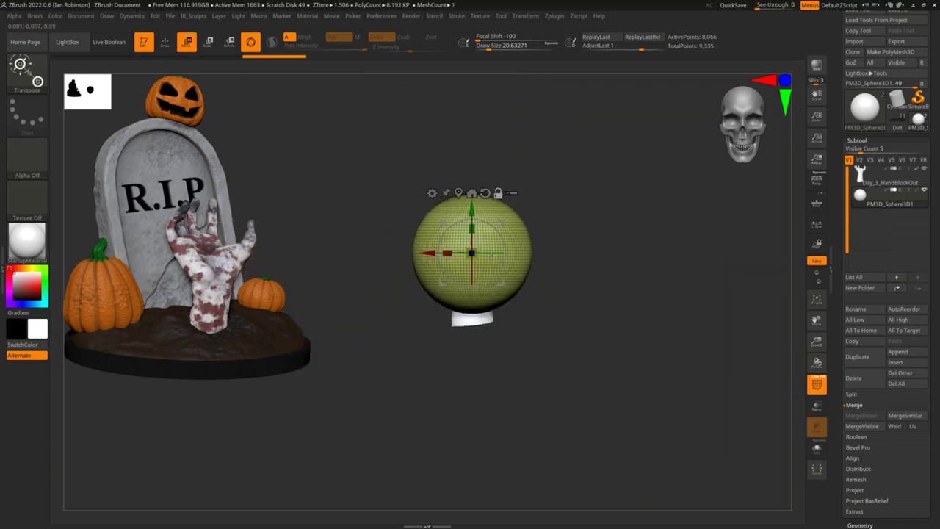
drag(471, 210, 472, 287)
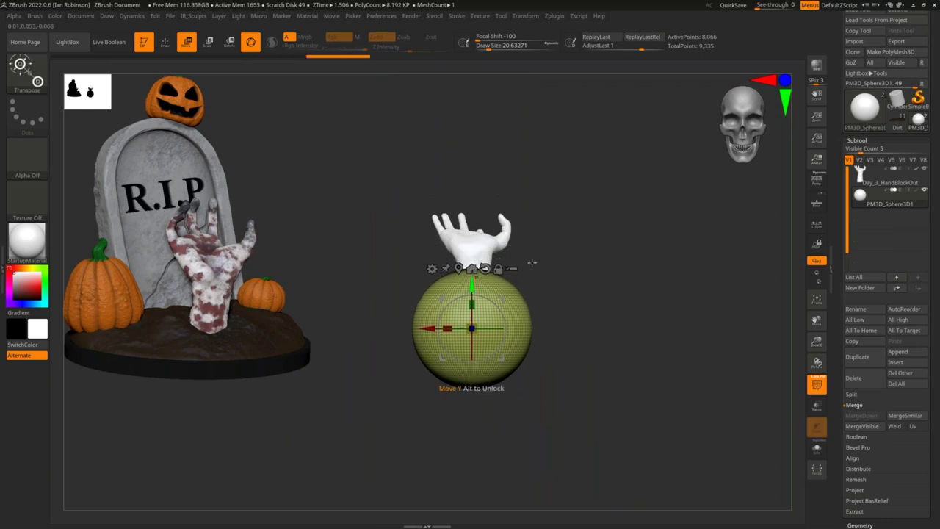
shift+drag(531, 262, 593, 264)
drag(516, 331, 468, 322)
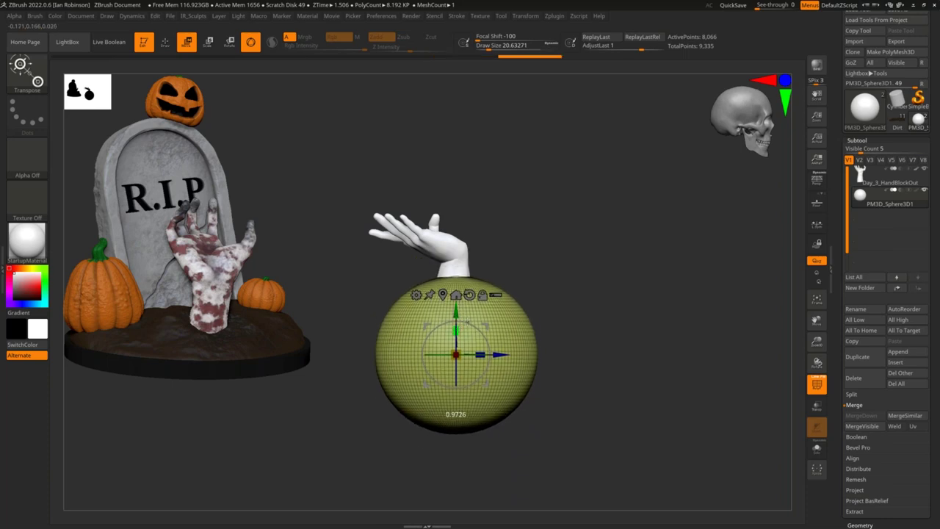
alt+drag(562, 302, 576, 400)
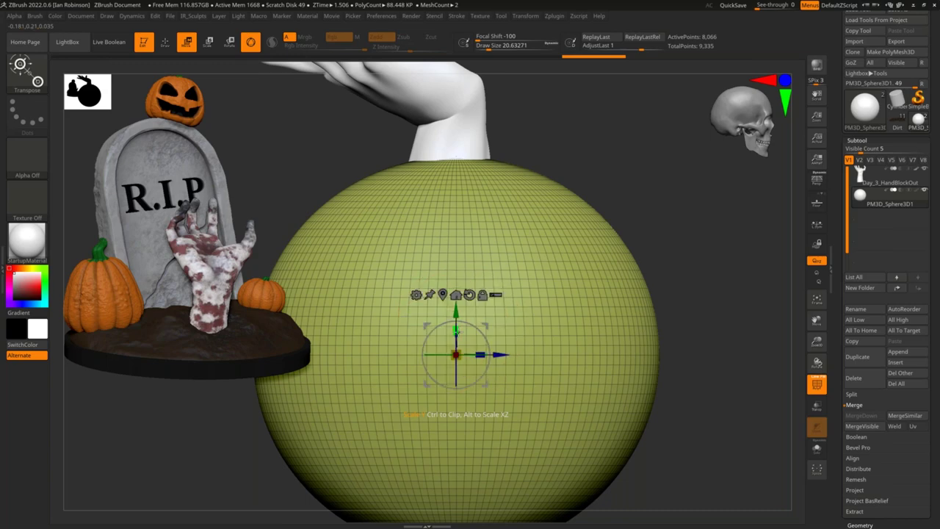
- Flatten the sphere vertically into a wide mound and position it under the forearm from the side view
drag(456, 330, 470, 443)
alt+drag(584, 481, 597, 445)
drag(596, 444, 636, 358)
drag(456, 355, 492, 326)
shift+drag(595, 275, 612, 288)
mouse_move(501, 355)
mouse_down()
mouse_move(432, 347)
mouse_move(470, 356)
mouse_up()
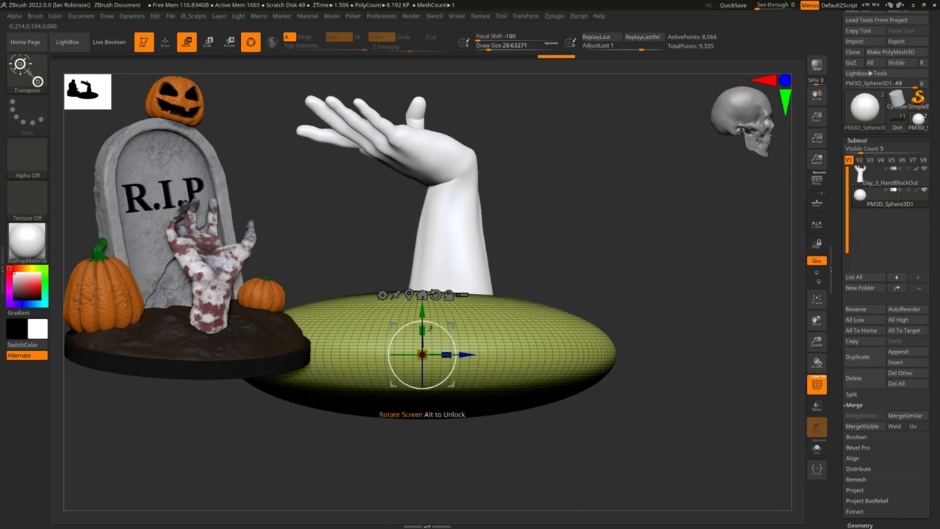
drag(422, 330, 423, 334)
- Return to draw mode and set the selection brush to SelectRect
key(q)
right_drag(601, 268, 619, 223)
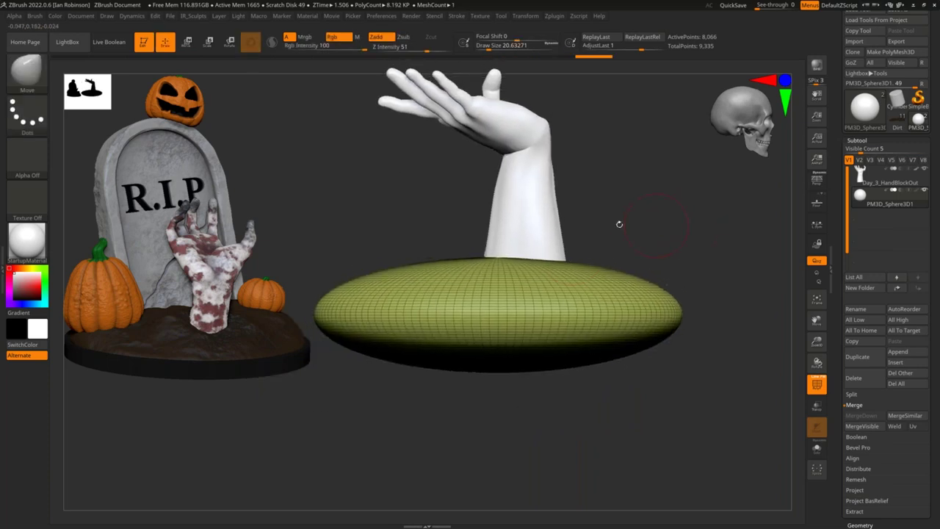
key(g)
key(Escape)
mouse_move(507, 300)
right_down()
mouse_move(614, 220)
mouse_move(603, 269)
mouse_move(624, 252)
mouse_move(606, 266)
mouse_move(628, 216)
mouse_move(543, 309)
right_up()
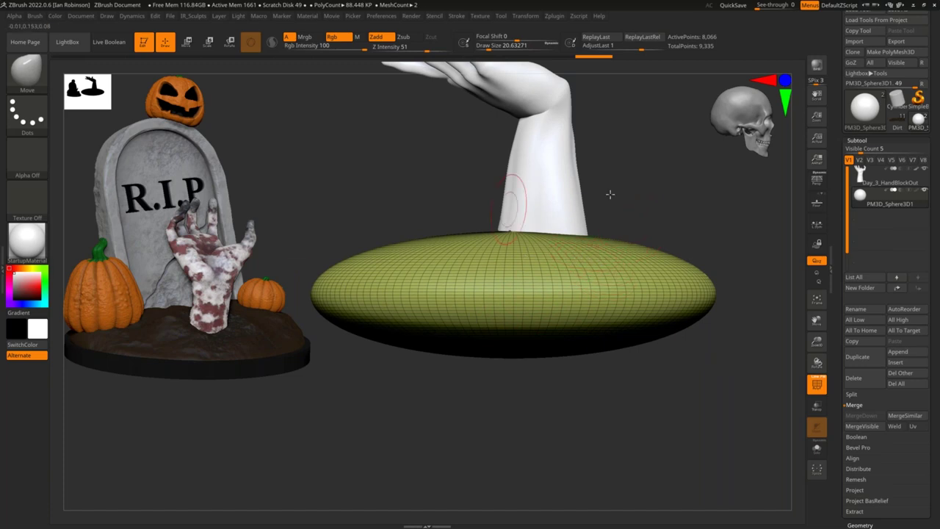
key(ctrl+shift)
mouse_move(37, 77)
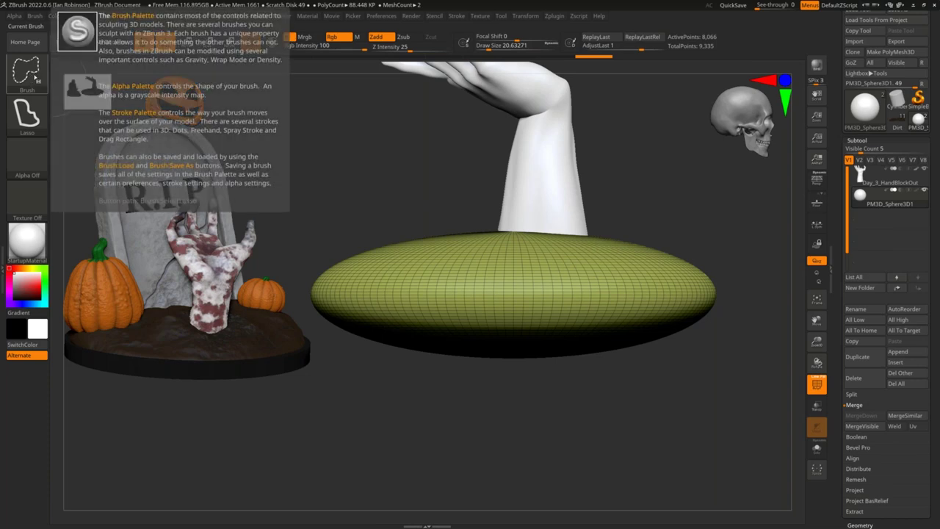
ctrl+shift+click(38, 78)
ctrl+shift+click(38, 78)
ctrl+shift+click(37, 78)
click(125, 75)
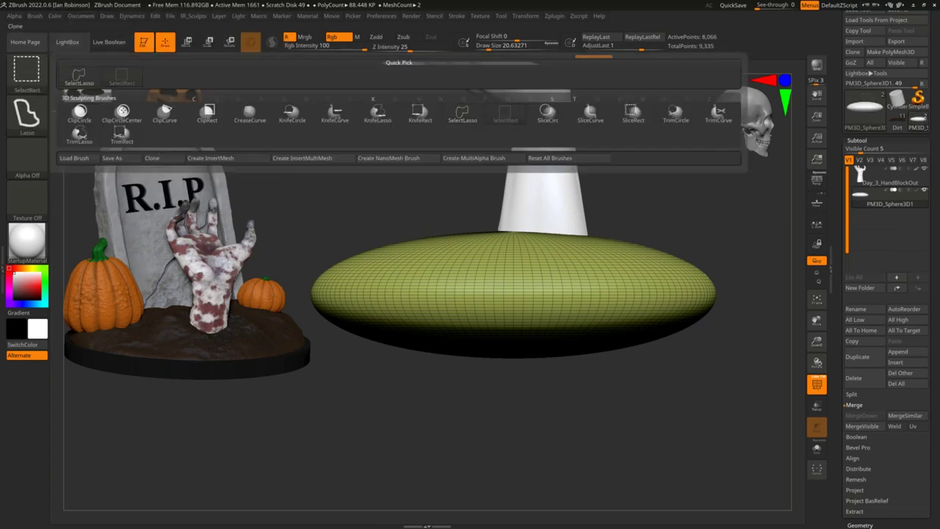
- Hide the lower half of the flattened sphere with a rectangular selection
mouse_move(298, 301)
ctrl+shift+mouse_down()
mouse_move(428, 367)
mouse_move(767, 419)
mouse_move(747, 403)
ctrl+shift+mouse_up()
mouse_move(684, 375)
mouse_down()
mouse_move(629, 409)
mouse_move(584, 371)
mouse_up()
ctrl+shift+drag(725, 369, 734, 399)
ctrl+shift+drag(709, 425, 711, 439)
- Delete the hidden lower half of the mound with Del Hidden in the Modify Topology settings
click(861, 140)
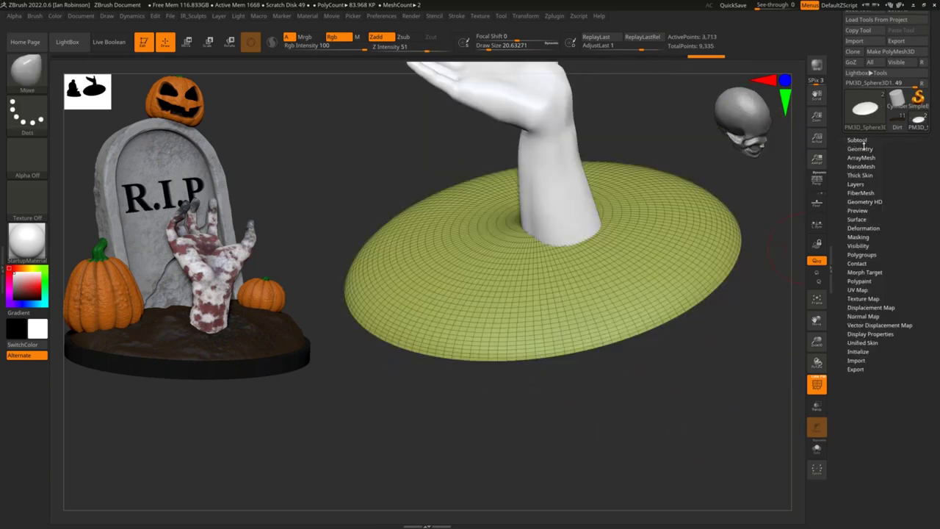
click(862, 149)
drag(885, 457, 884, 331)
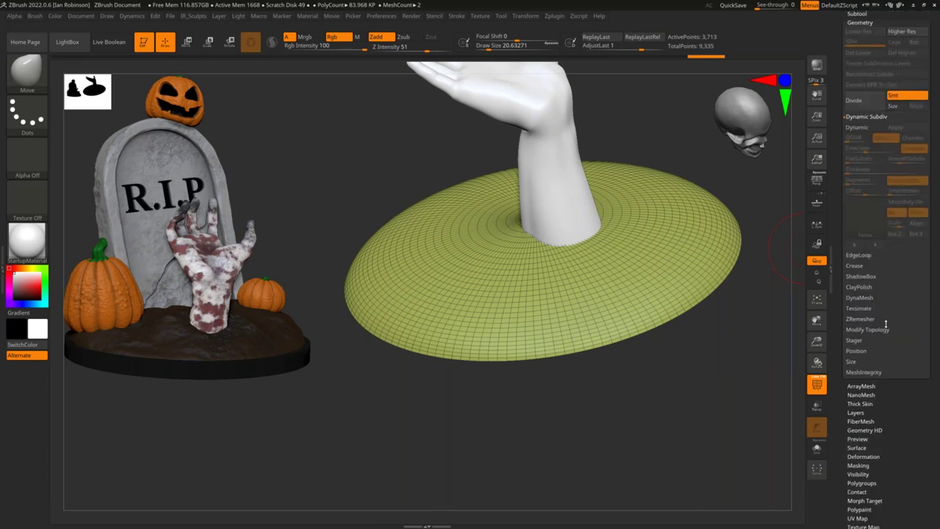
click(874, 330)
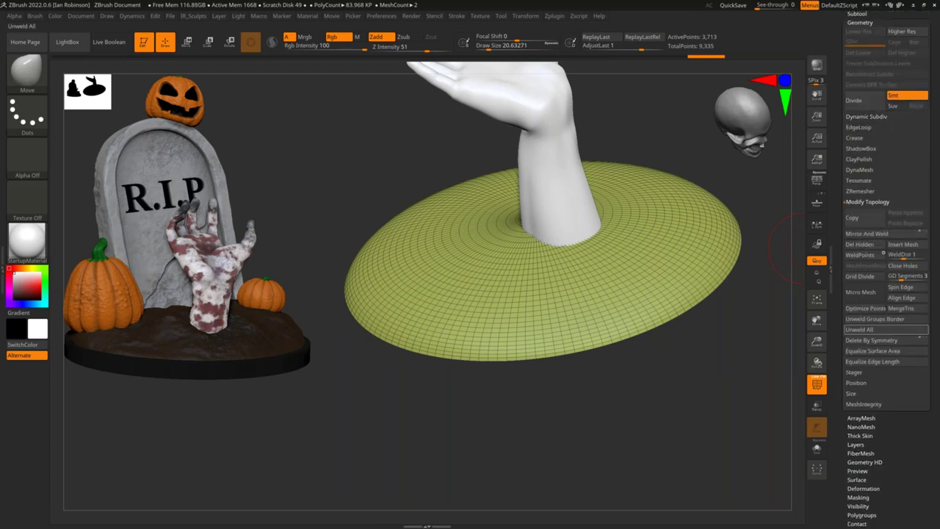
click(861, 245)
- Try to cap the mound's open underside with Close Holes, inspect the cap's topology and undo it
drag(708, 352, 689, 254)
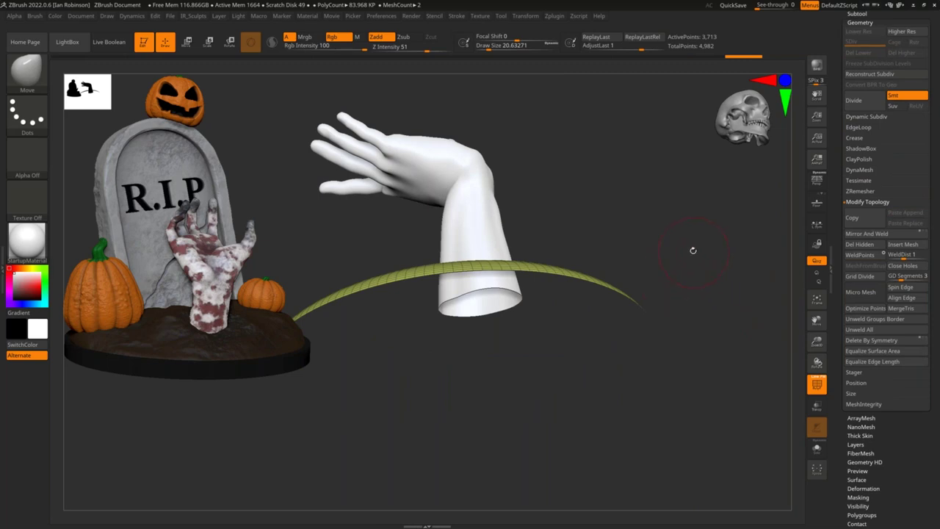
drag(694, 237, 555, 287)
mouse_move(695, 340)
mouse_down()
mouse_move(703, 309)
mouse_move(701, 334)
mouse_up()
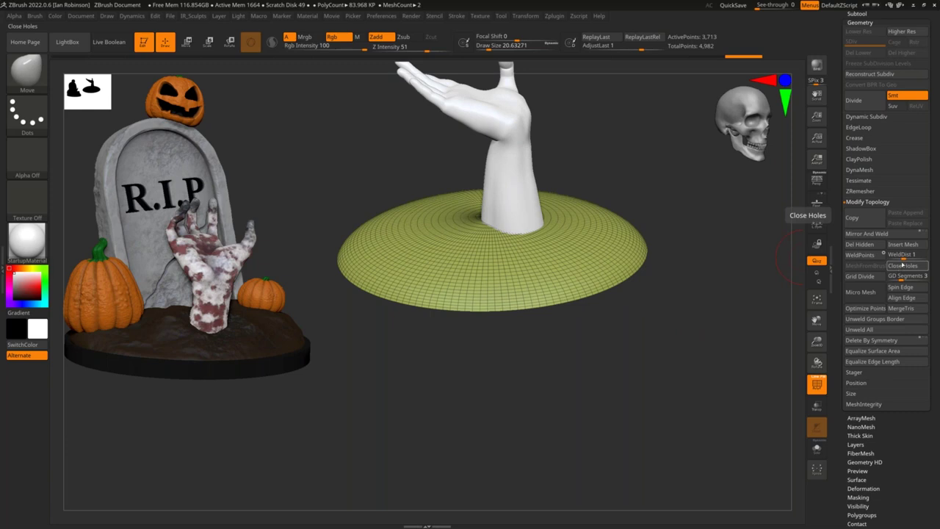
click(903, 266)
drag(755, 327, 693, 267)
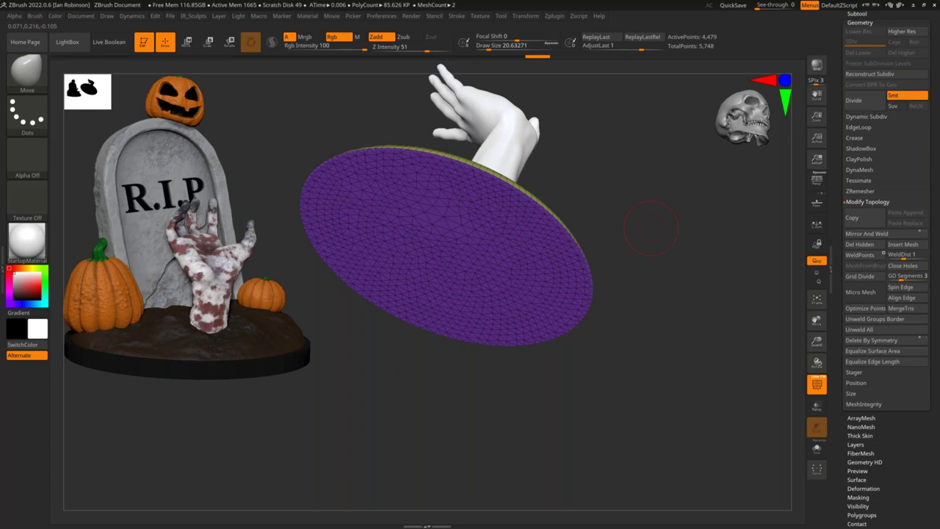
mouse_move(658, 244)
mouse_down()
mouse_move(709, 243)
mouse_move(675, 251)
mouse_move(560, 238)
mouse_move(576, 272)
mouse_move(645, 208)
mouse_up()
key(ctrl+z)
ctrl+shift+click(774, 263)
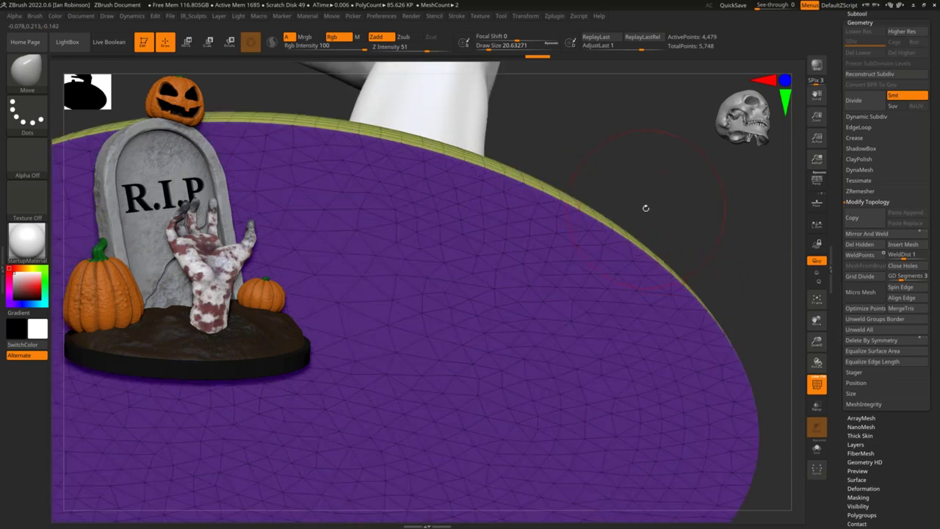
ctrl+shift+click(599, 214)
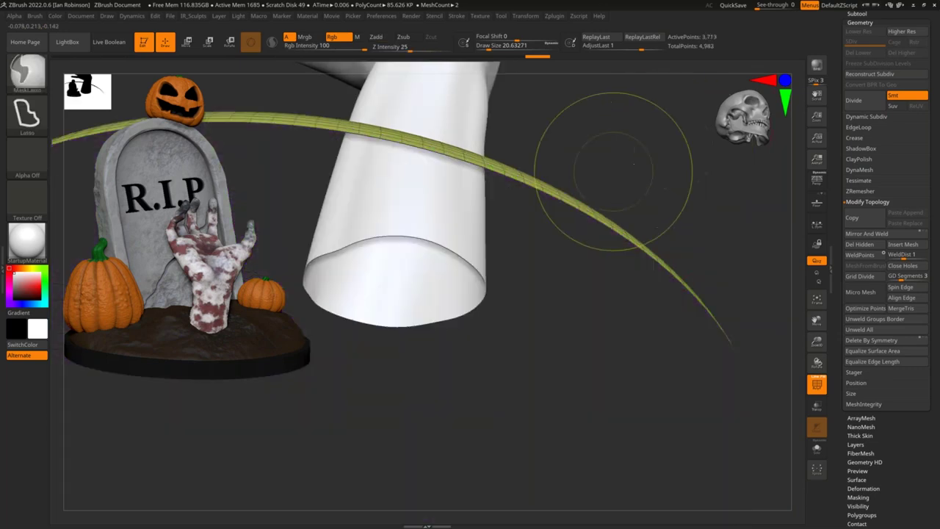
- Reduce the draw size to about 2.77 and choose the ZModeler brush
key(s)
drag(592, 170, 584, 171)
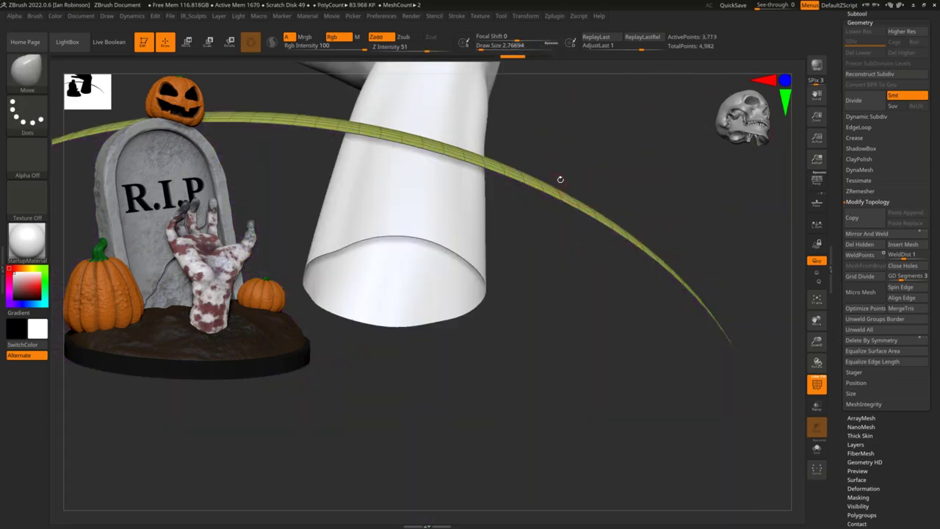
key(b)
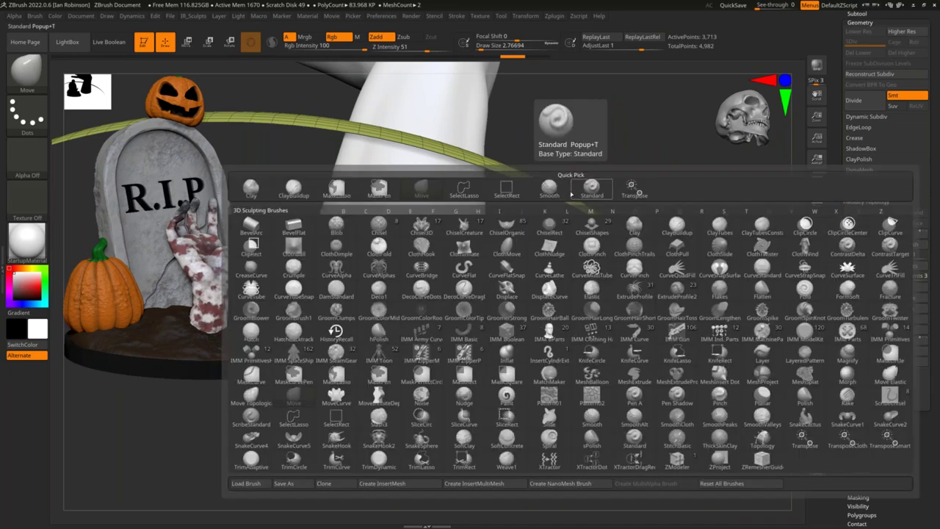
key(z)
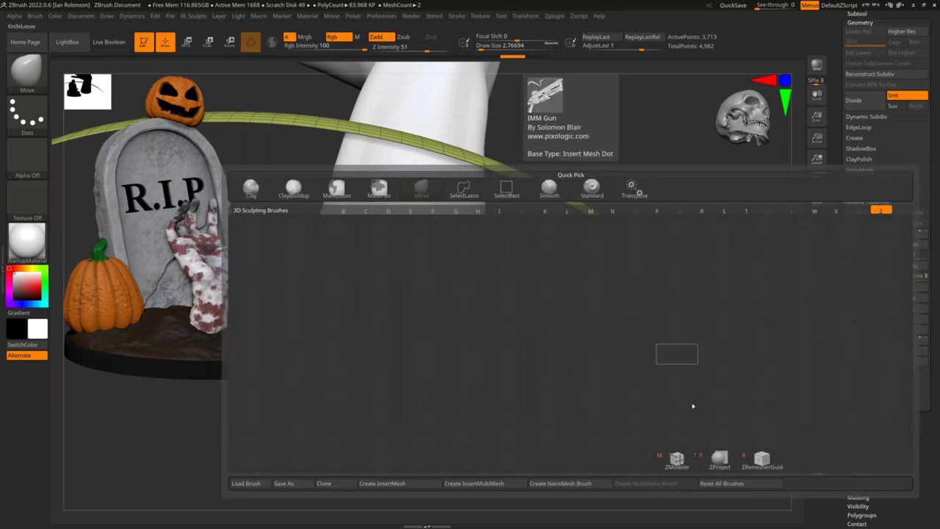
click(677, 459)
- Set the ZModeler edge action to Close with Convex Hole as its target at the mound's open rim
ctrl+right_drag(606, 152, 608, 264)
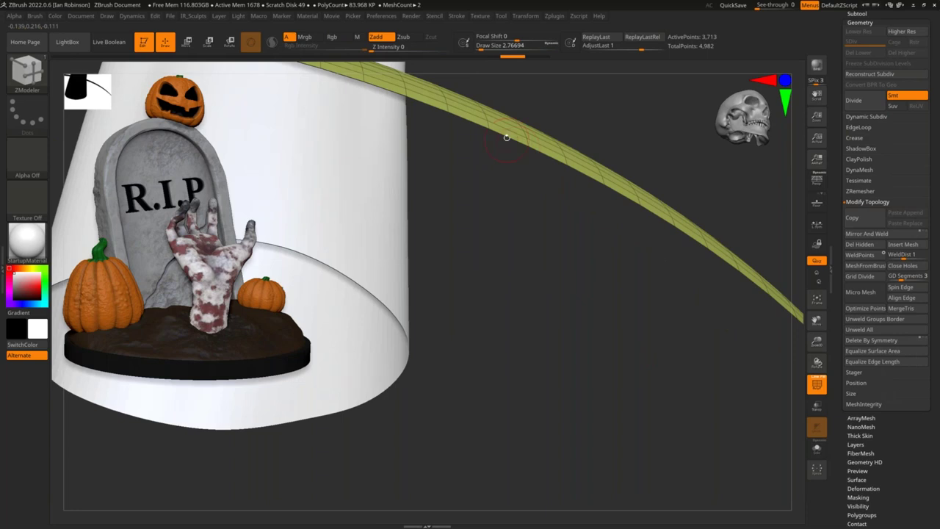
key(space)
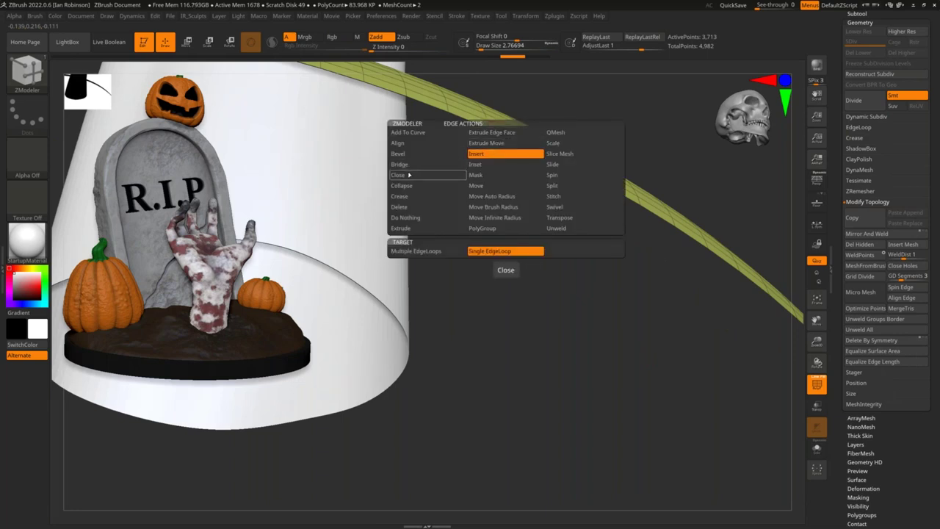
click(403, 176)
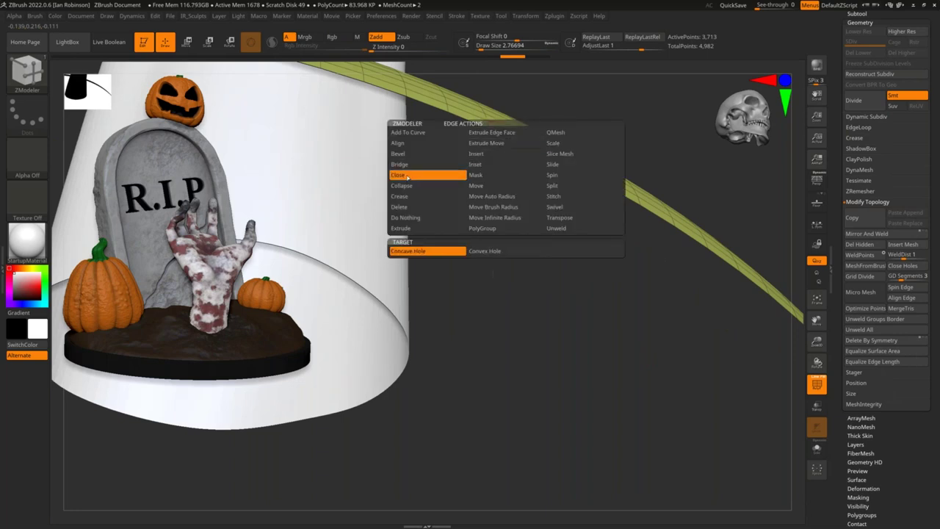
click(488, 251)
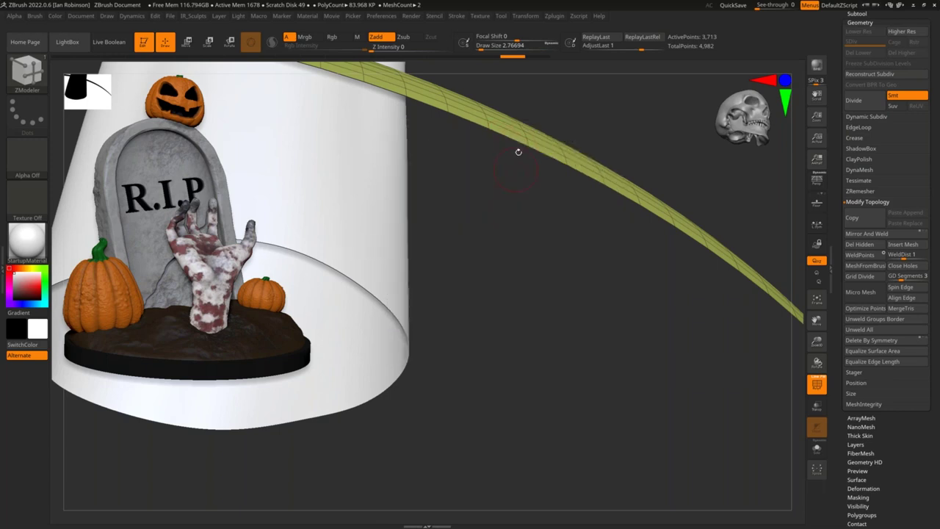
- Try to close the mound's open underside with ZModeler's Convex Hole action, inspect the cap and undo it
click(516, 144)
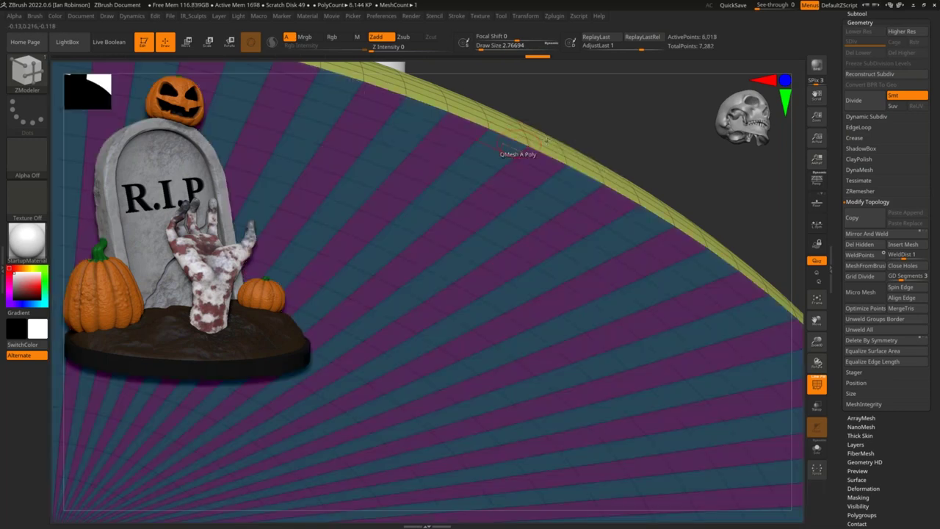
alt+drag(619, 120, 767, 303)
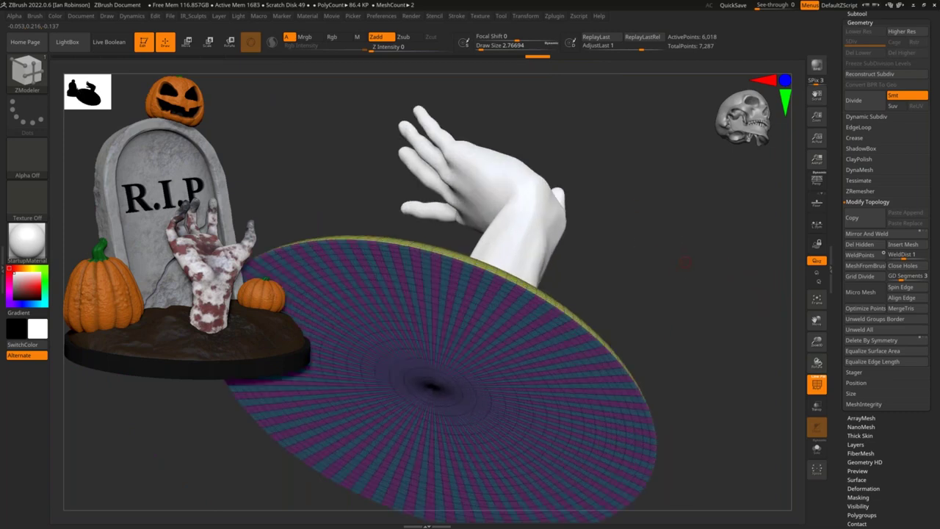
key(ctrl+z)
key(ctrl+z)
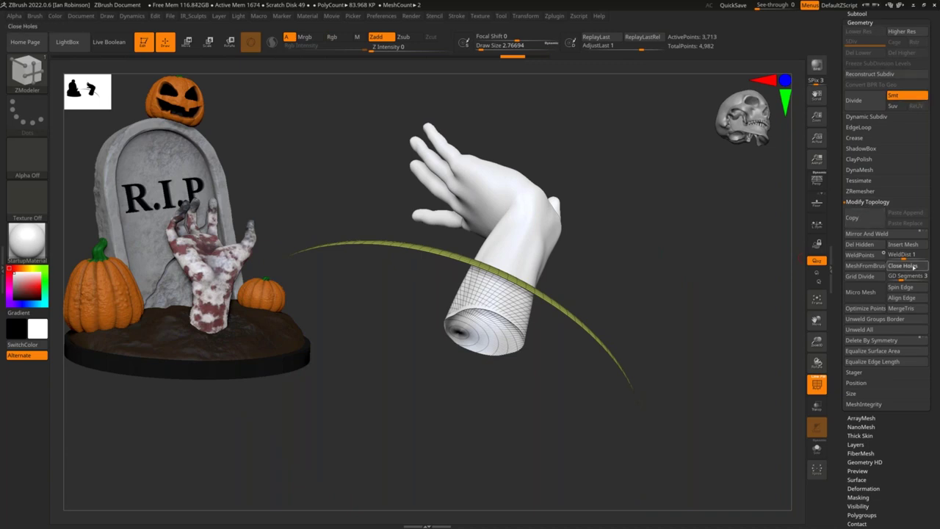
- Cap the mound's open underside with Close Holes and open the DynaMesh settings
click(914, 266)
click(861, 170)
drag(701, 230, 741, 214)
alt+right_drag(740, 213, 611, 273)
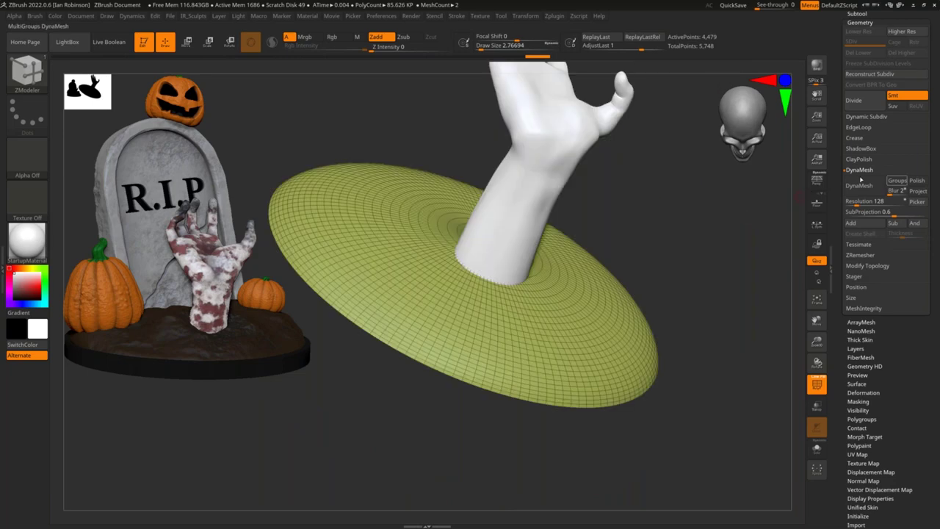
- Try DynaMesh on the mound at resolution 128, inspect its underside and rim, and undo it
click(865, 186)
right_drag(723, 308, 582, 336)
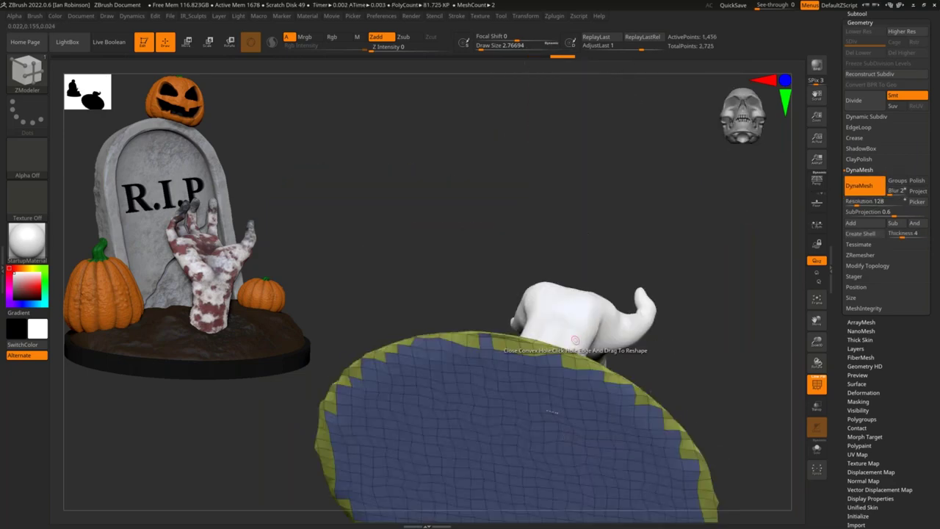
drag(582, 336, 564, 277)
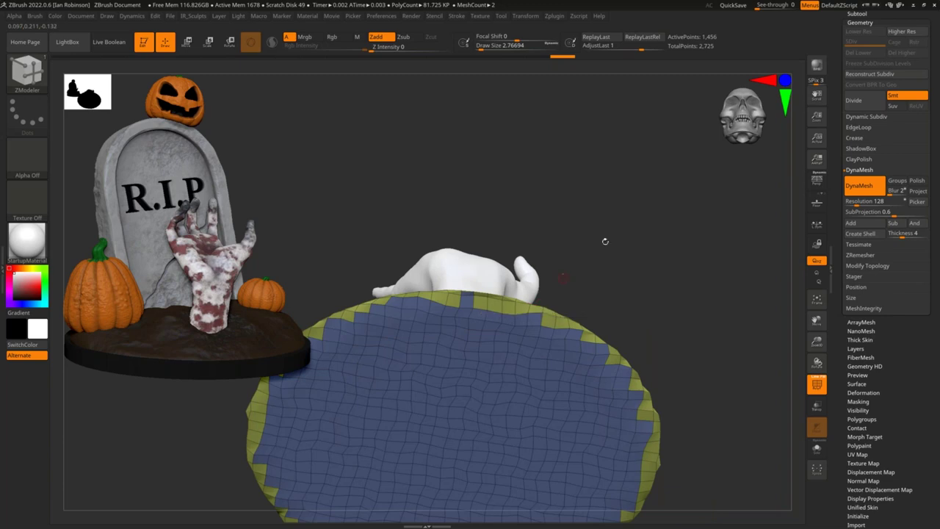
drag(641, 254, 665, 309)
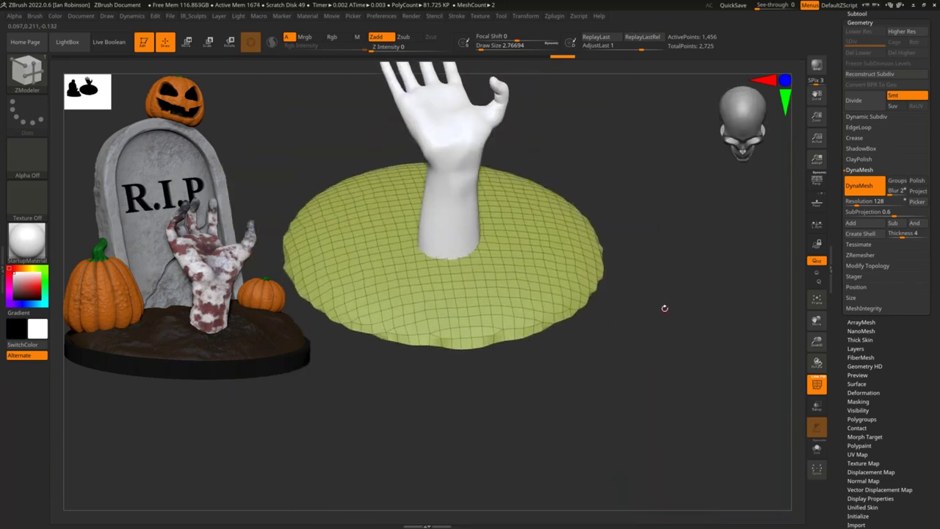
key(ctrl+z)
- Increase the draw size to about 11.56
key(s)
click(662, 253)
alt+drag(684, 248, 699, 271)
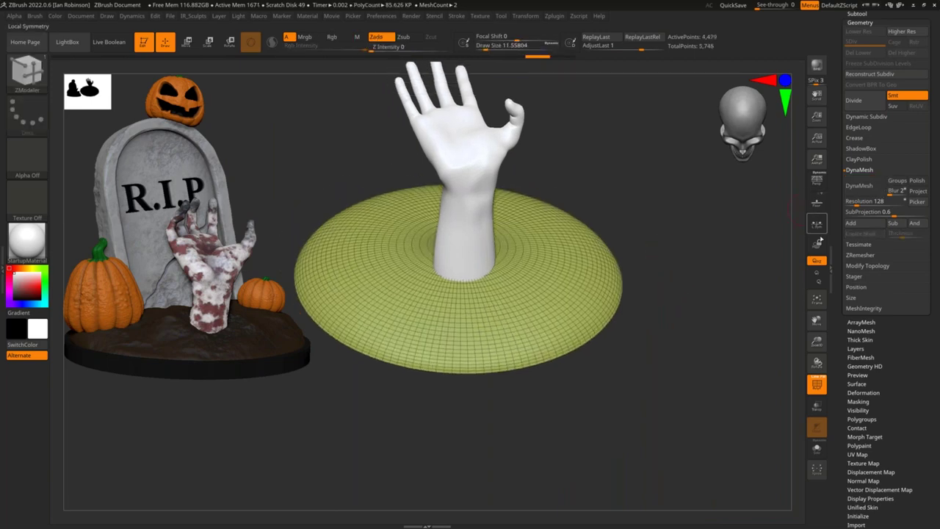
- Set the DynaMesh resolution to 336 and remesh the mound
click(860, 202)
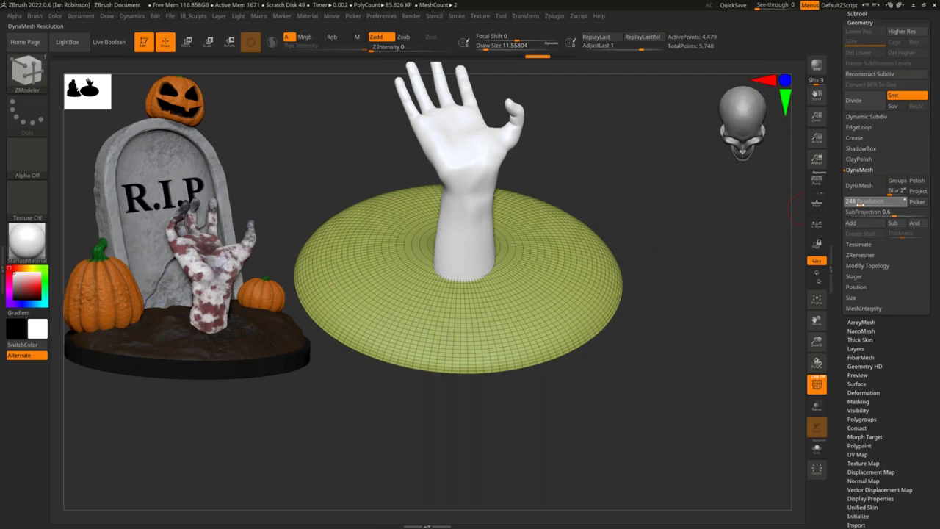
key(Return)
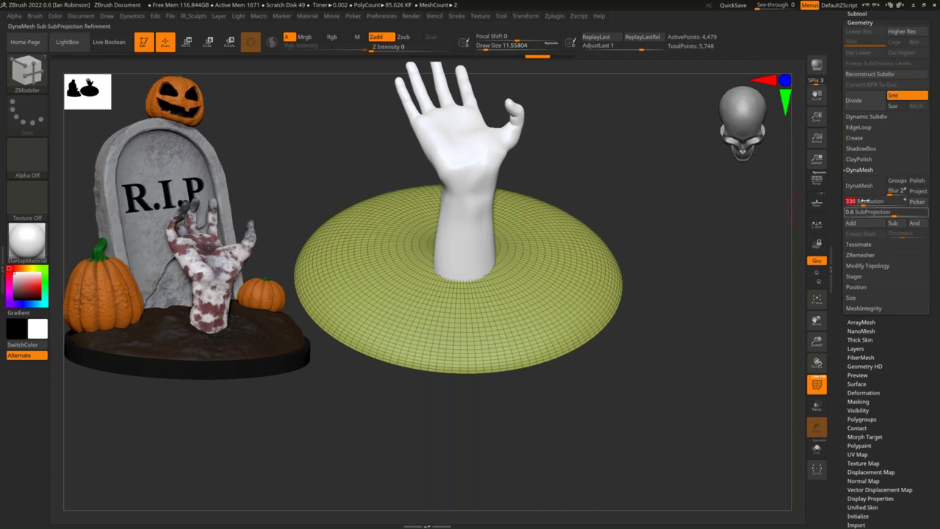
click(858, 185)
drag(705, 312, 635, 316)
ctrl+right_drag(525, 280, 520, 327)
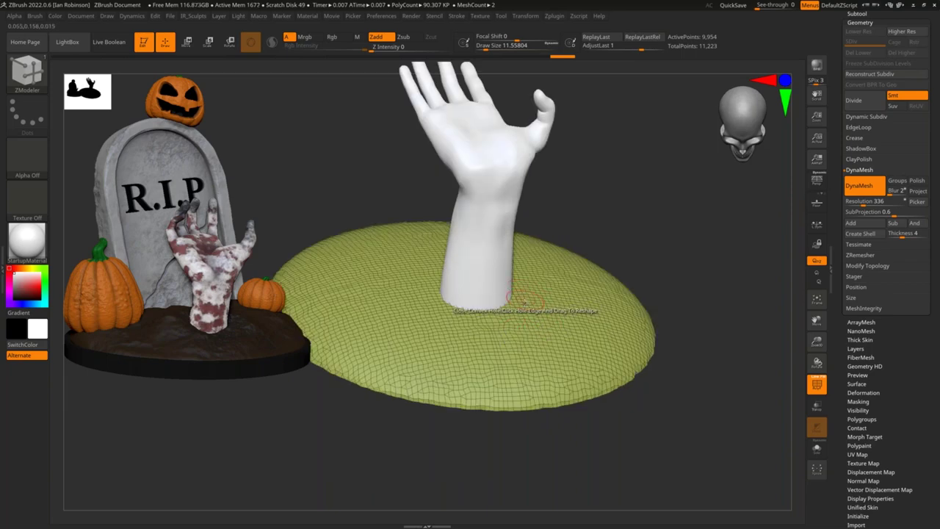
- Raise a small lump on the mound beside the forearm with the ClayBuildup brush and hide the wireframe
key(b)
key(c)
key(b)
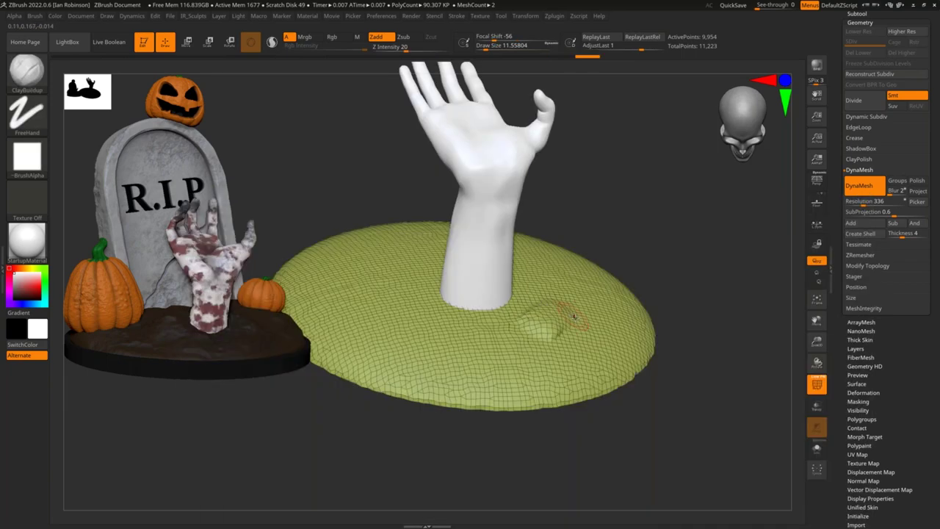
key(shift+f)
mouse_move(683, 220)
mouse_down()
mouse_move(696, 304)
mouse_move(720, 299)
mouse_move(643, 182)
mouse_move(733, 287)
mouse_move(646, 234)
mouse_move(677, 235)
mouse_up()
key(ctrl)
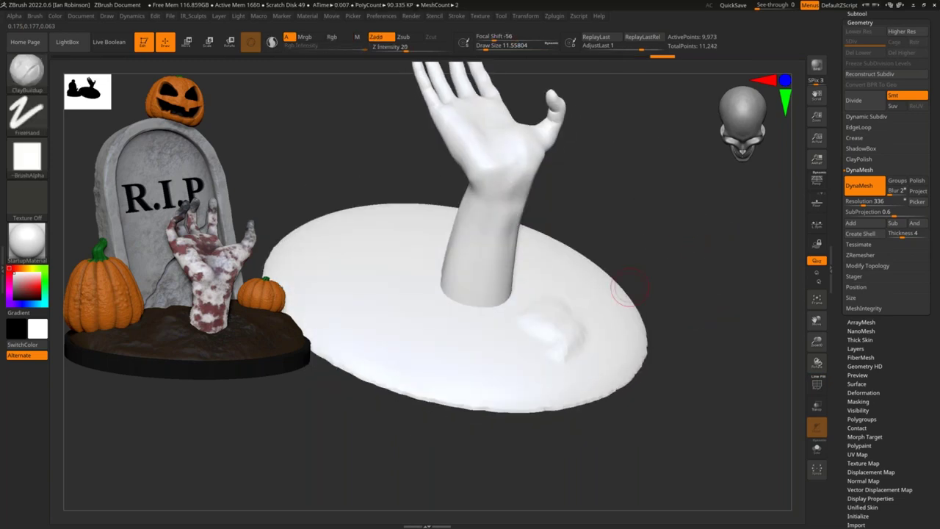
right_drag(593, 298, 519, 311)
right_drag(613, 281, 667, 277)
drag(727, 247, 605, 249)
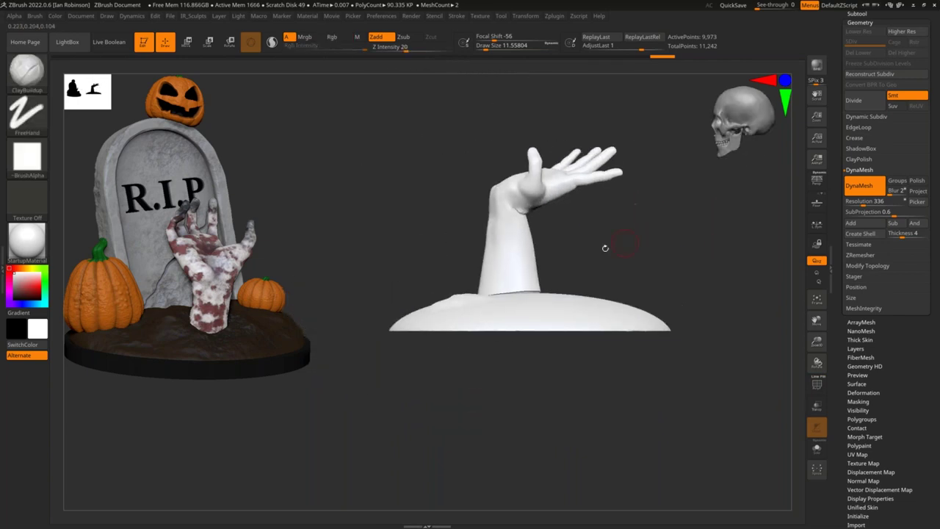
- Try to reposition and tilt the mound around the forearm with the Move gizmo, and undo the changes
key(w)
drag(531, 293, 530, 317)
drag(615, 277, 665, 259)
drag(485, 308, 486, 288)
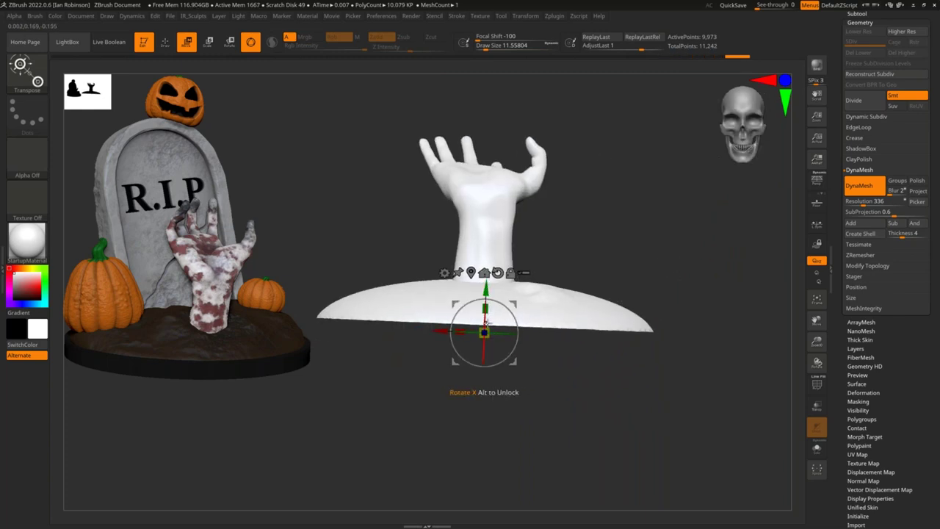
drag(485, 324, 493, 321)
key(ctrl+z)
key(ctrl+z)
key(ctrl+z)
- Nudge the mound at the forearm's base with the Move gizmo and return to Draw mode
key(q)
key(w)
drag(488, 345, 483, 338)
key(q)
drag(573, 248, 671, 263)
drag(646, 234, 565, 235)
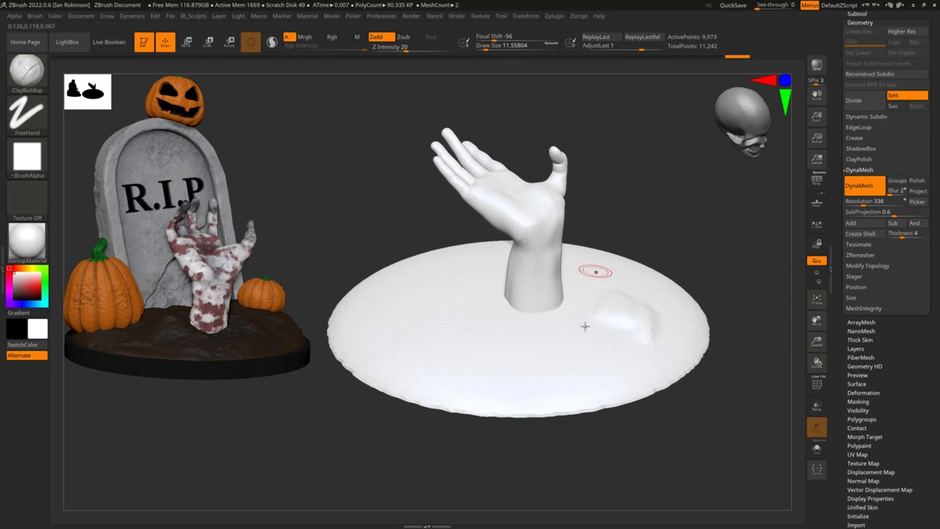
- Try the MatCap Red Wax material on the scene and switch to BasicMaterial
click(29, 245)
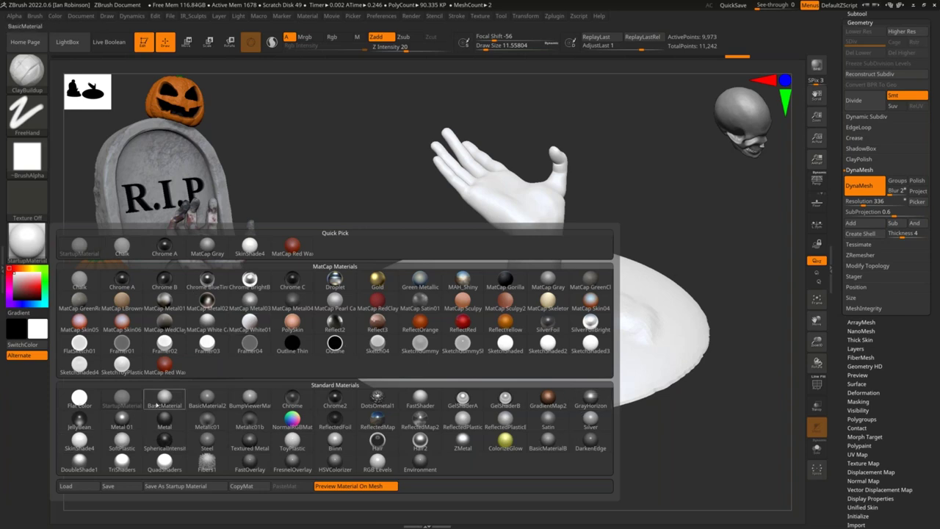
click(164, 363)
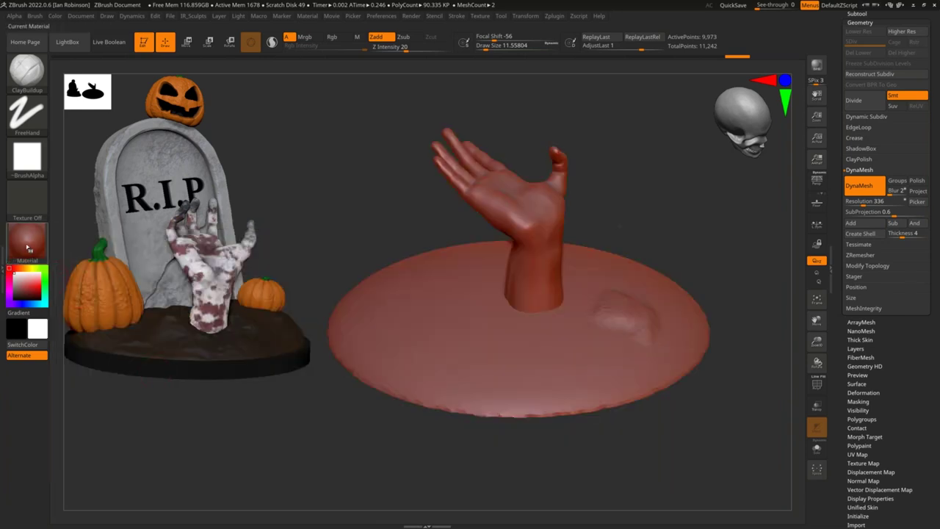
click(27, 248)
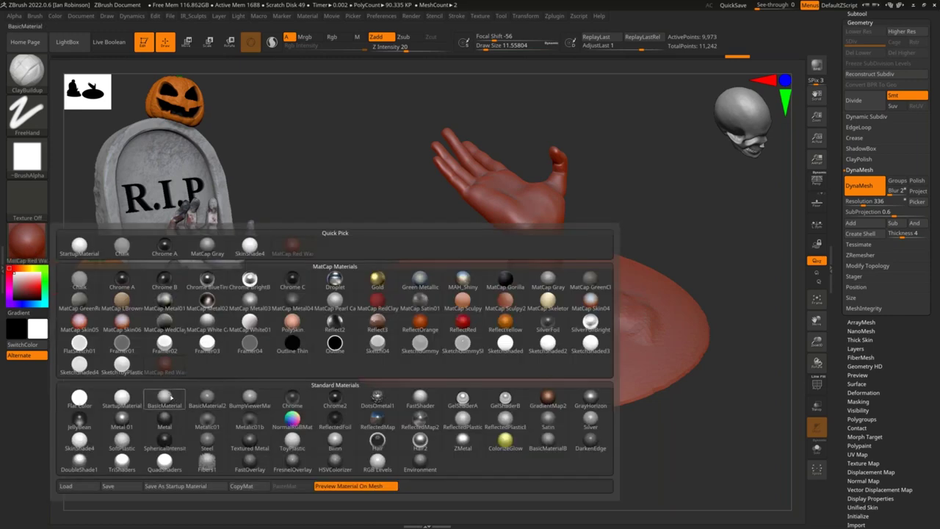
click(171, 397)
- Build up rough dirt behind the wrist and on the forearm's thumb side with ClayBuildup at draw size about 32.5
mouse_move(373, 299)
right_down()
mouse_move(610, 250)
mouse_move(614, 303)
mouse_move(629, 235)
mouse_move(610, 244)
right_up()
key(s)
drag(592, 272, 599, 273)
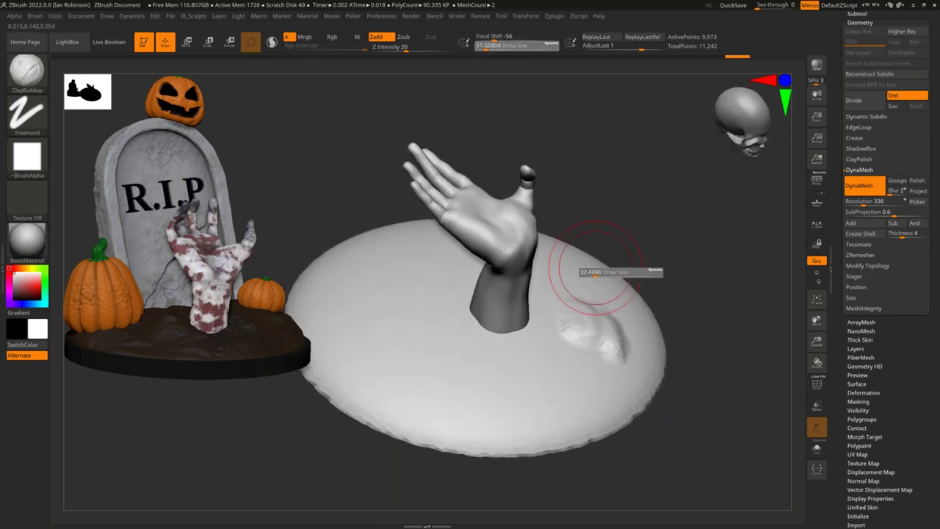
right_drag(644, 230, 636, 258)
mouse_move(598, 287)
mouse_down()
mouse_move(564, 288)
mouse_move(579, 292)
mouse_move(568, 332)
mouse_move(507, 330)
mouse_move(592, 342)
mouse_move(606, 354)
mouse_up()
right_drag(598, 356, 625, 405)
mouse_move(484, 312)
mouse_down()
mouse_move(479, 286)
mouse_move(482, 314)
mouse_up()
right_drag(588, 253, 694, 239)
mouse_move(479, 214)
mouse_down()
mouse_move(492, 227)
mouse_move(470, 246)
mouse_move(512, 219)
mouse_up()
right_drag(613, 166, 507, 180)
mouse_move(500, 219)
mouse_down()
mouse_move(459, 227)
mouse_move(470, 221)
mouse_up()
drag(545, 243, 568, 277)
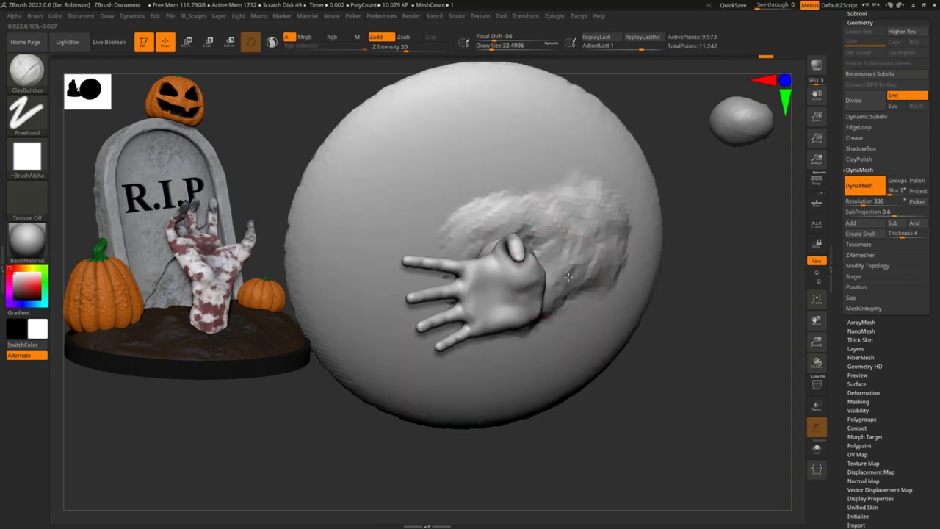
- Extend the built-up dirt around the palm side of the forearm to form a raised ring
right_drag(711, 395, 574, 349)
right_drag(485, 287, 450, 278)
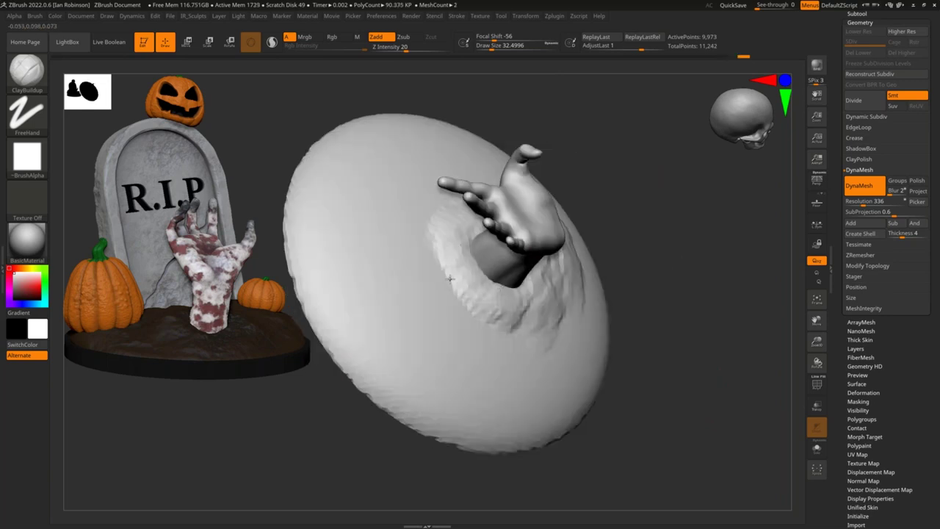
right_drag(525, 336, 451, 263)
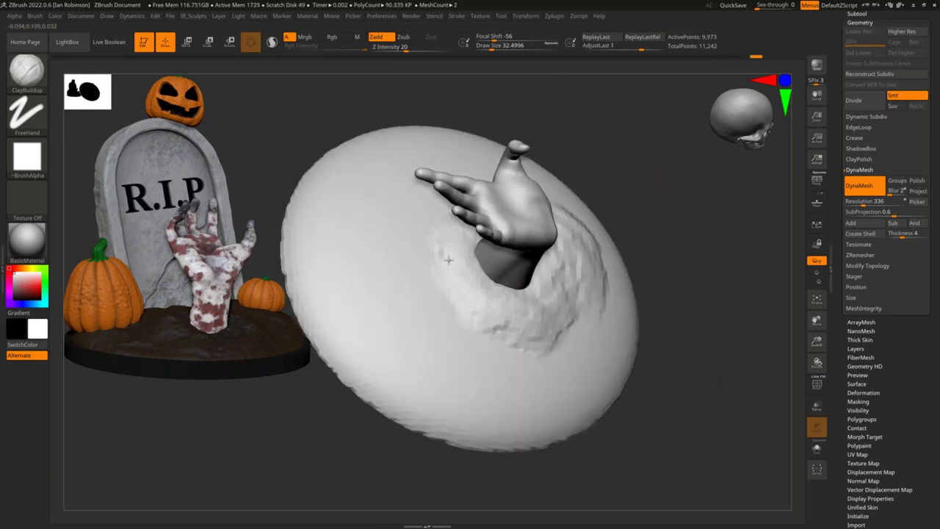
drag(467, 316, 567, 312)
right_drag(567, 301, 530, 320)
drag(577, 319, 603, 295)
right_drag(566, 275, 548, 269)
mouse_move(549, 269)
mouse_down()
mouse_move(553, 248)
mouse_move(540, 224)
mouse_up()
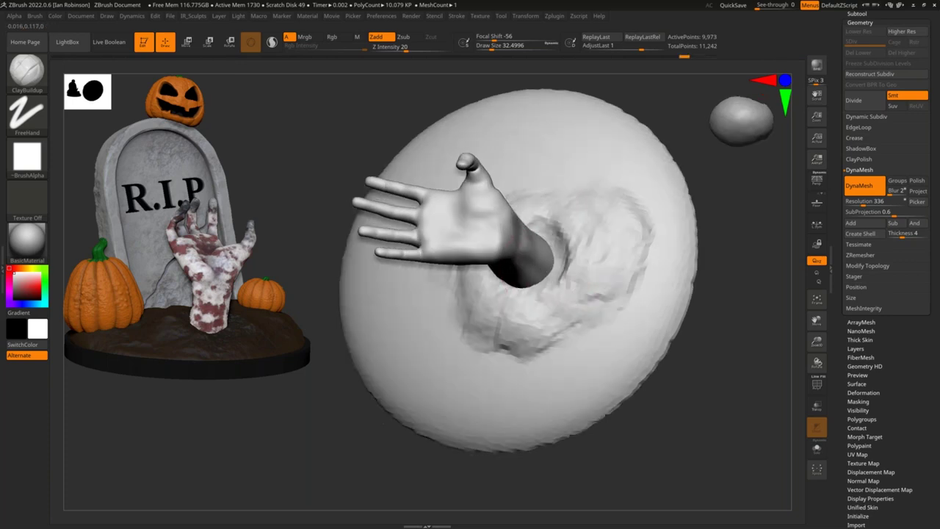
- Thicken the dirt ring around the forearm's base and spread rough ridges outward across the mound
right_drag(526, 288, 507, 270)
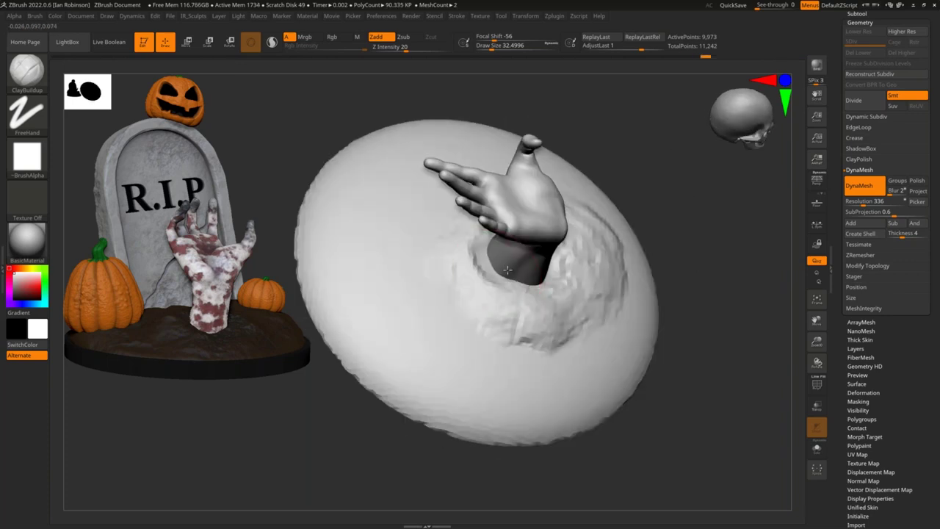
mouse_move(527, 285)
mouse_down()
mouse_move(491, 298)
mouse_move(564, 340)
mouse_move(596, 315)
mouse_up()
mouse_move(598, 305)
right_down()
mouse_move(577, 237)
mouse_move(560, 296)
right_up()
drag(559, 263, 461, 236)
mouse_move(510, 210)
mouse_down()
mouse_move(555, 243)
mouse_move(598, 211)
mouse_move(630, 345)
mouse_up()
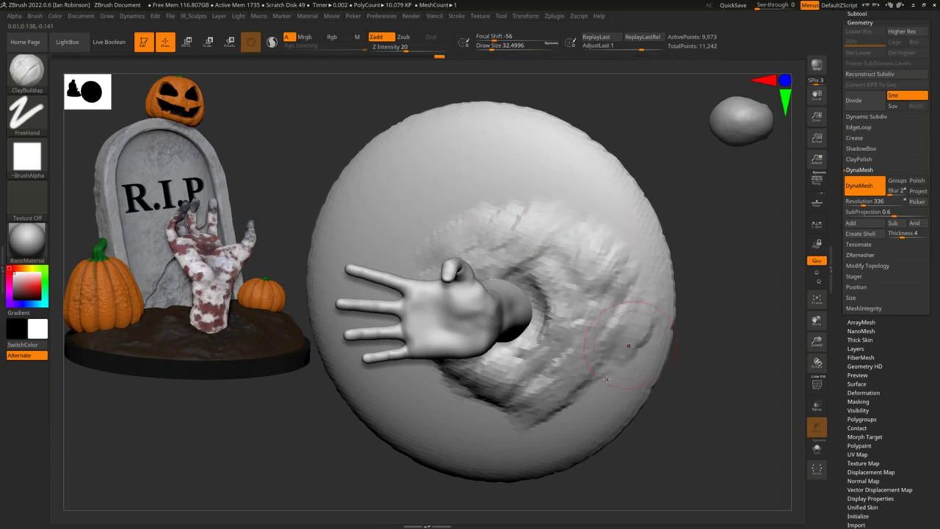
mouse_move(606, 378)
right_down()
mouse_move(588, 294)
mouse_move(710, 205)
mouse_move(676, 192)
mouse_move(615, 260)
right_up()
- Raise the DynaMesh resolution to 480 and remesh the mound
mouse_move(532, 267)
ctrl+right_down()
mouse_move(494, 291)
mouse_move(549, 247)
mouse_move(564, 258)
ctrl+right_up()
click(866, 203)
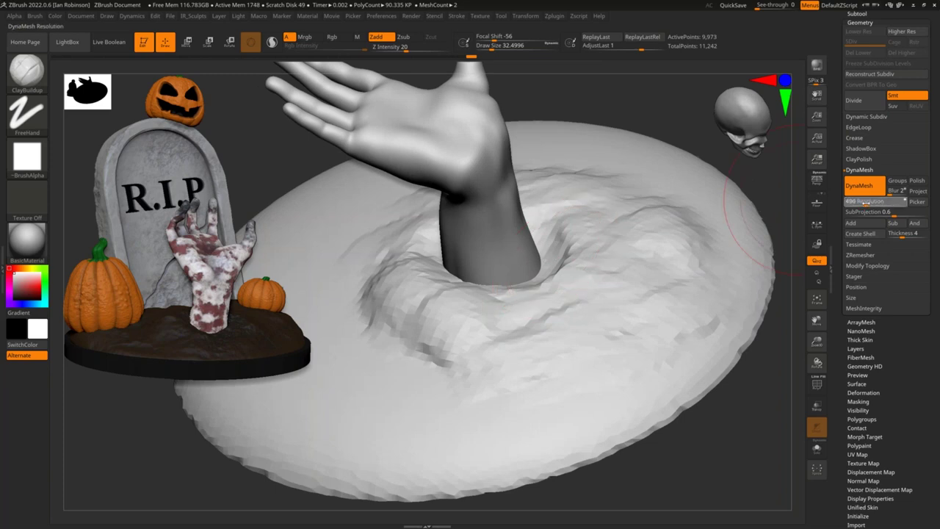
ctrl+drag(654, 100, 663, 122)
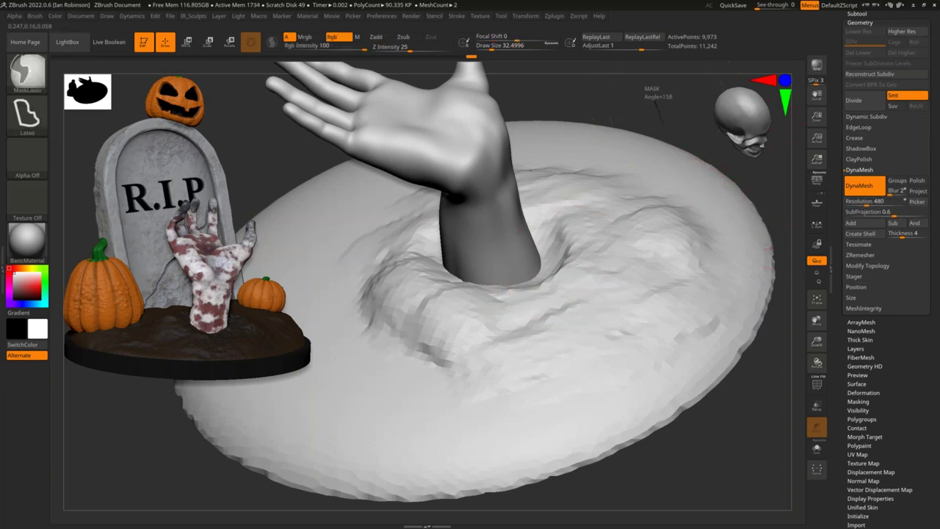
ctrl+drag(621, 93, 648, 120)
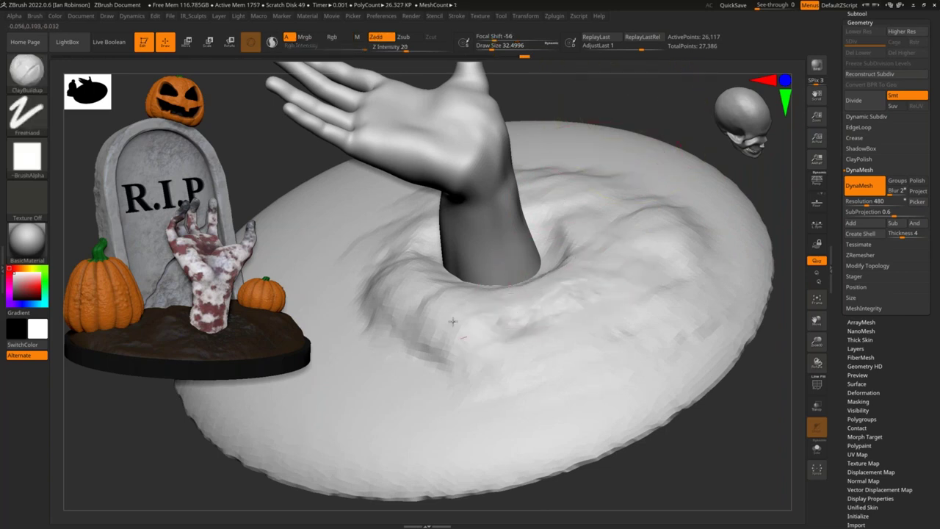
- Sculpt finer dirt ridges and clumps around the forearm's hole and down the mound's slope with ClayBuildup
mouse_move(408, 250)
mouse_down()
mouse_move(357, 291)
mouse_move(420, 377)
mouse_move(459, 379)
mouse_up()
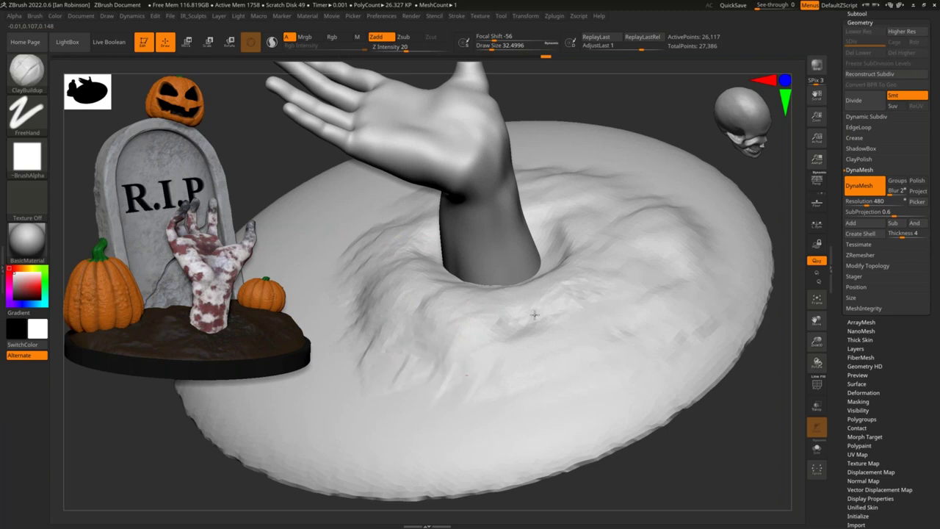
right_drag(524, 315, 554, 221)
drag(557, 249, 594, 272)
drag(559, 308, 519, 337)
drag(556, 283, 497, 389)
drag(518, 348, 445, 376)
mouse_move(456, 402)
right_down()
mouse_move(549, 294)
mouse_move(462, 290)
mouse_move(399, 262)
mouse_move(364, 150)
right_up()
mouse_move(413, 175)
mouse_down()
mouse_move(404, 209)
mouse_move(449, 216)
mouse_move(406, 243)
mouse_up()
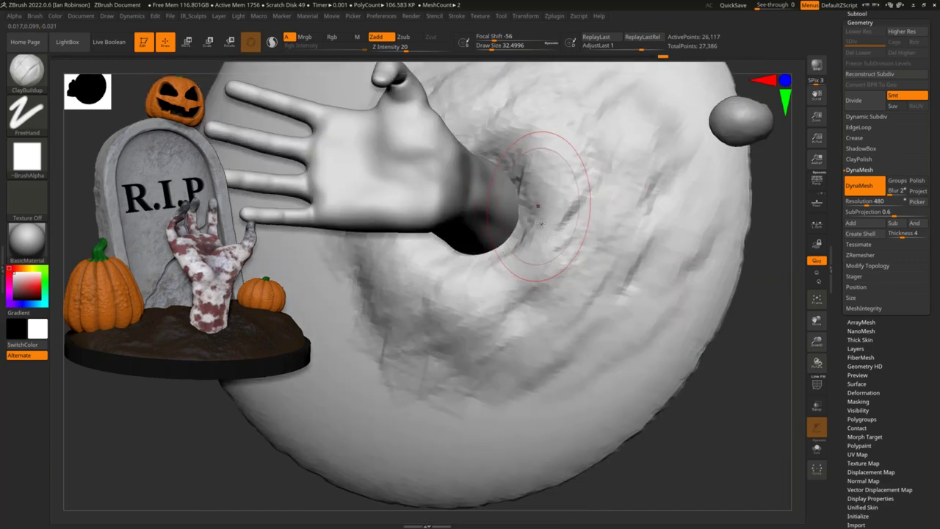
- Switch to the Standard brush and set its stroke type to Spray
ctrl+right_drag(541, 224, 637, 198)
drag(636, 199, 624, 206)
key(b)
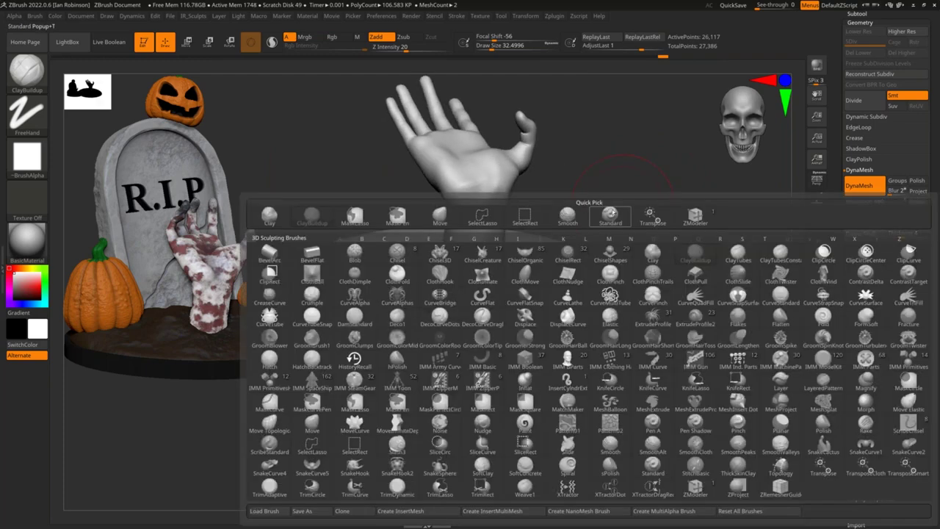
key(s)
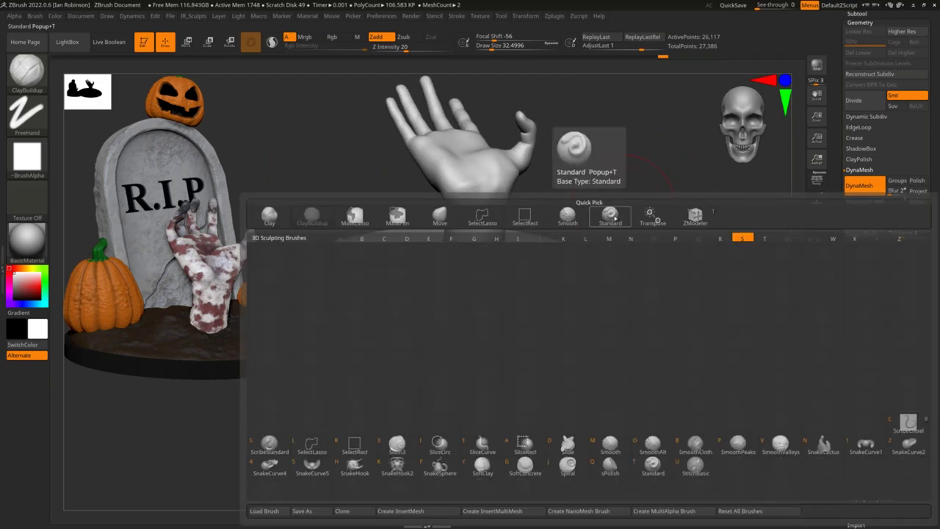
key(t)
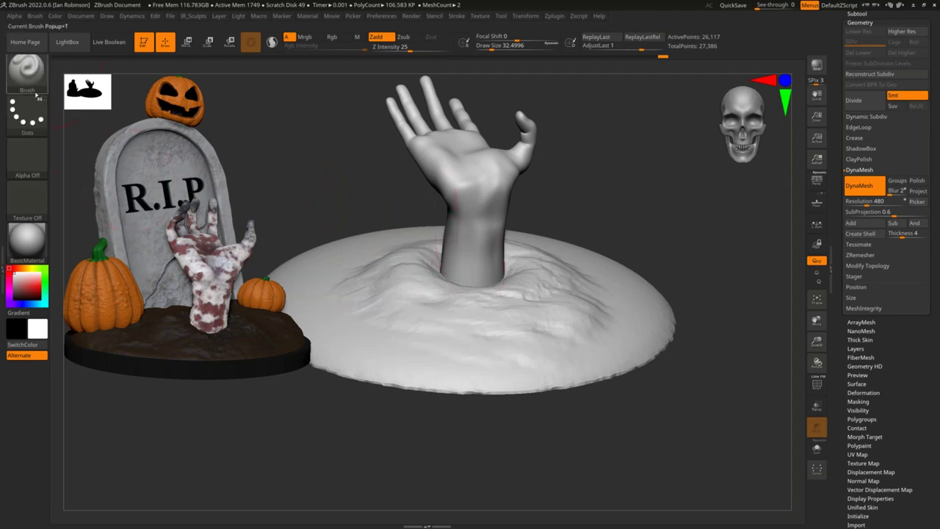
click(31, 120)
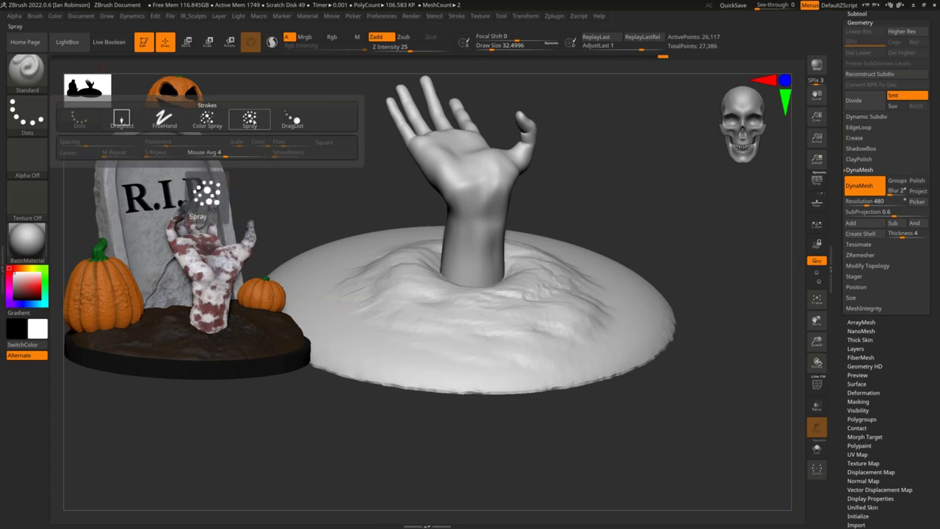
click(250, 119)
- Try small sprayed strokes at a draw size of about 4.69 on the dirt in front of the forearm, and undo them
right_drag(505, 280, 478, 328)
shift+drag(478, 329, 367, 312)
key(s)
drag(497, 316, 461, 319)
mouse_move(390, 269)
mouse_down()
mouse_move(384, 320)
mouse_move(412, 360)
mouse_move(349, 313)
mouse_up()
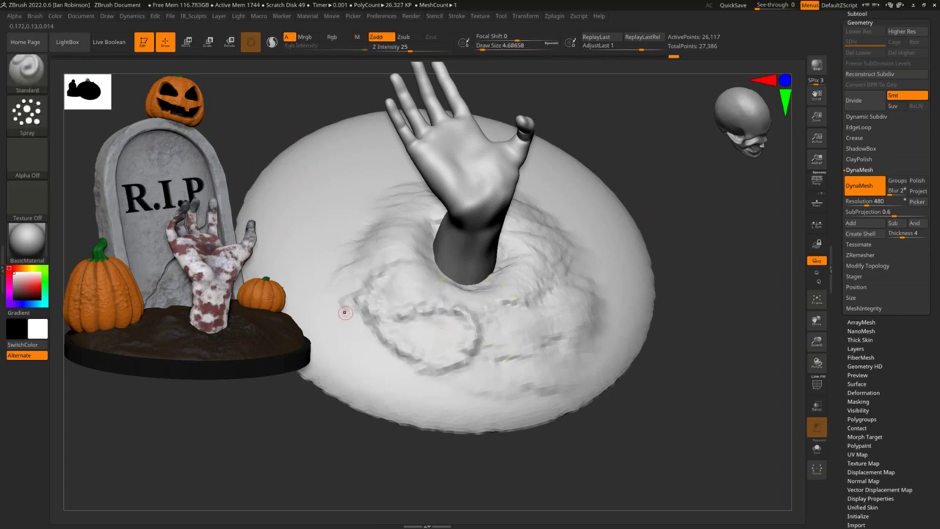
key(ctrl+z)
- Remesh the mound at a DynaMesh resolution of 904 and enlarge the brush to about 8.87
drag(867, 204, 874, 204)
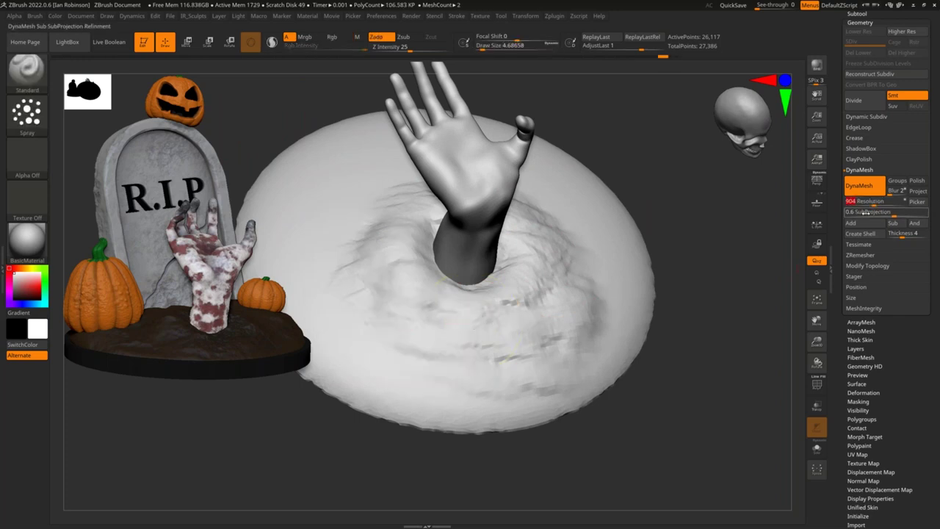
ctrl+drag(719, 206, 729, 219)
key(bracketright)
- Compare the Spray and Dots strokes with test marks on the mound's slope, undoing each one
mouse_move(552, 288)
mouse_down()
mouse_move(448, 382)
mouse_move(371, 257)
mouse_move(319, 224)
mouse_move(308, 175)
mouse_move(368, 151)
mouse_move(353, 241)
mouse_up()
key(ctrl+z)
click(27, 114)
click(86, 119)
drag(333, 157, 310, 213)
drag(347, 291, 330, 223)
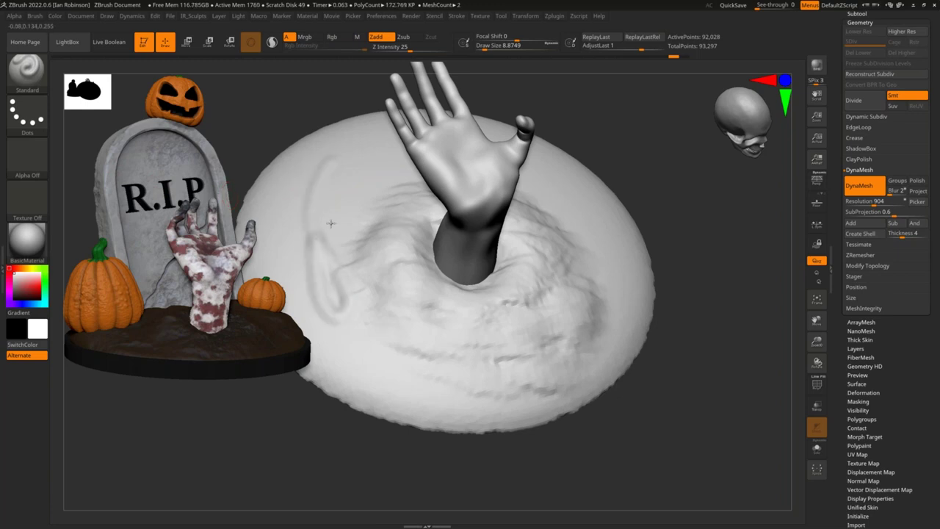
mouse_move(321, 146)
mouse_down()
mouse_move(340, 335)
mouse_move(389, 349)
mouse_up()
key(ctrl+z)
mouse_move(326, 186)
mouse_down()
mouse_move(369, 199)
mouse_move(311, 196)
mouse_move(335, 137)
mouse_move(295, 236)
mouse_up()
key(ctrl+z)
click(27, 113)
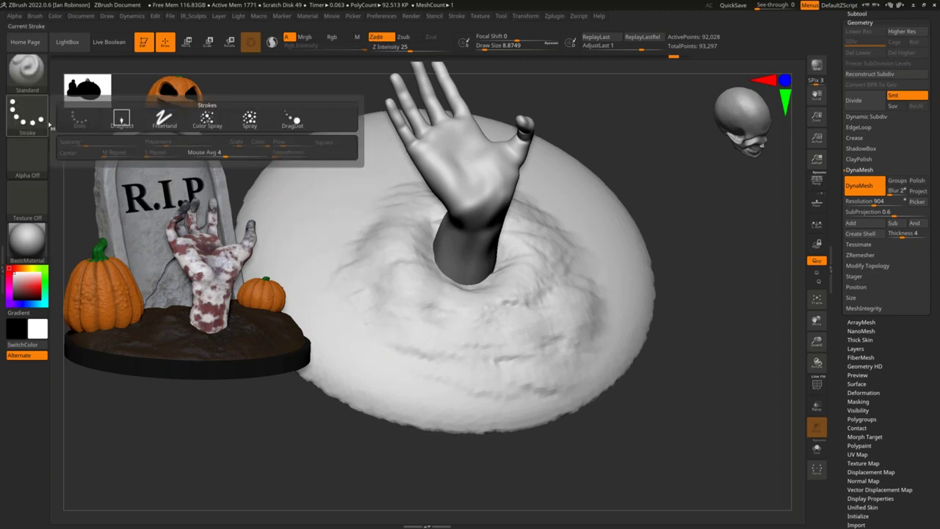
click(250, 119)
mouse_move(357, 199)
mouse_down()
mouse_move(300, 236)
mouse_move(320, 172)
mouse_up()
key(ctrl+z)
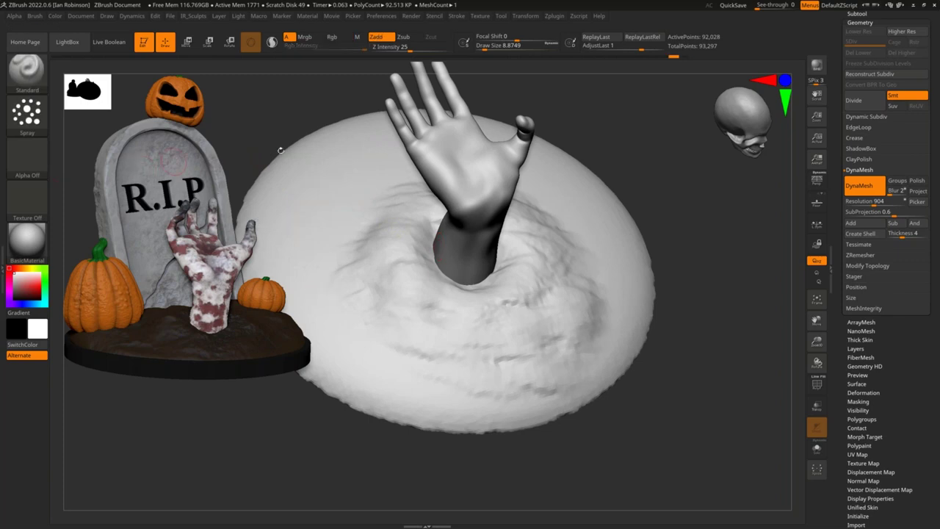
- Spray small lumps and ridges into the dirt around the forearm's base with the Standard brush
right_drag(501, 276, 468, 292)
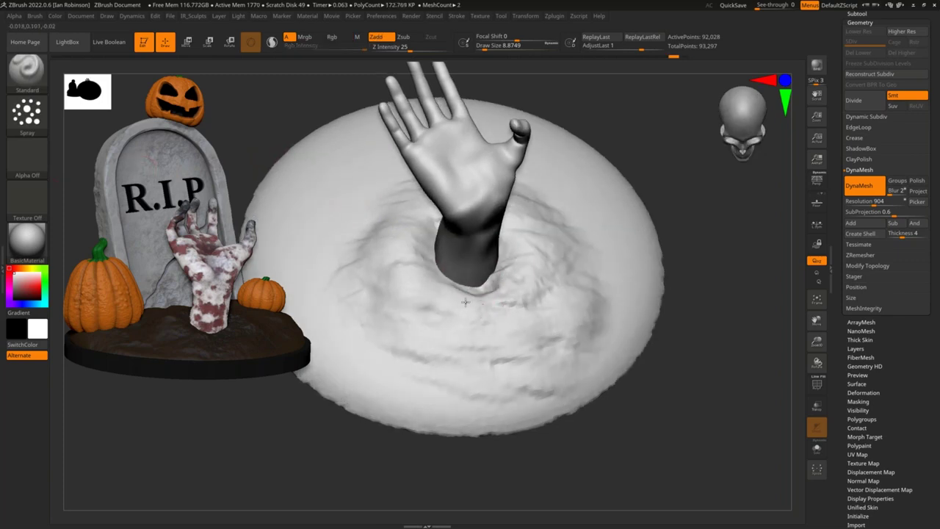
mouse_move(457, 286)
mouse_down()
mouse_move(428, 263)
mouse_move(422, 290)
mouse_move(478, 298)
mouse_move(502, 276)
mouse_move(513, 298)
mouse_move(502, 302)
mouse_up()
mouse_move(441, 296)
mouse_down()
mouse_move(534, 295)
mouse_move(531, 253)
mouse_move(528, 296)
mouse_up()
drag(544, 259, 531, 240)
drag(682, 241, 611, 231)
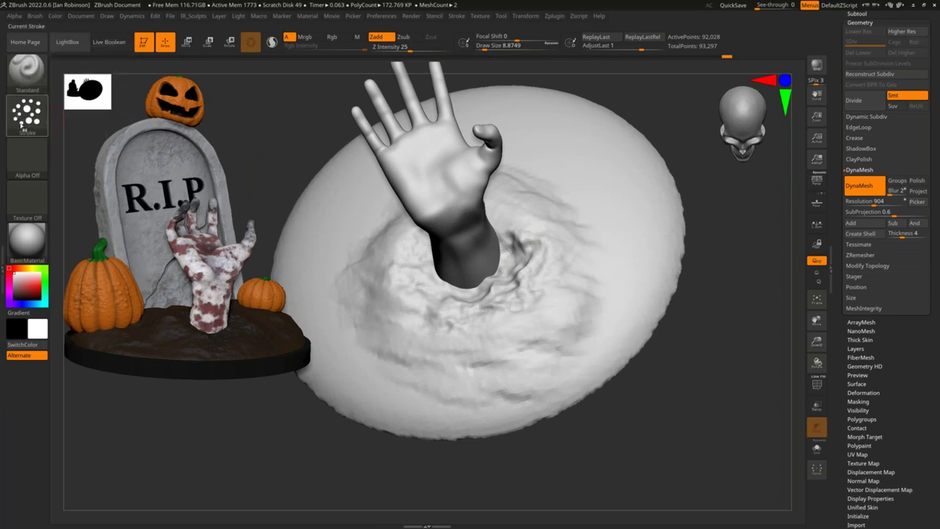
- Assign Alpha 08 to the spray brush and add gritty texture to the dirt on the thumb side of the forearm
click(28, 119)
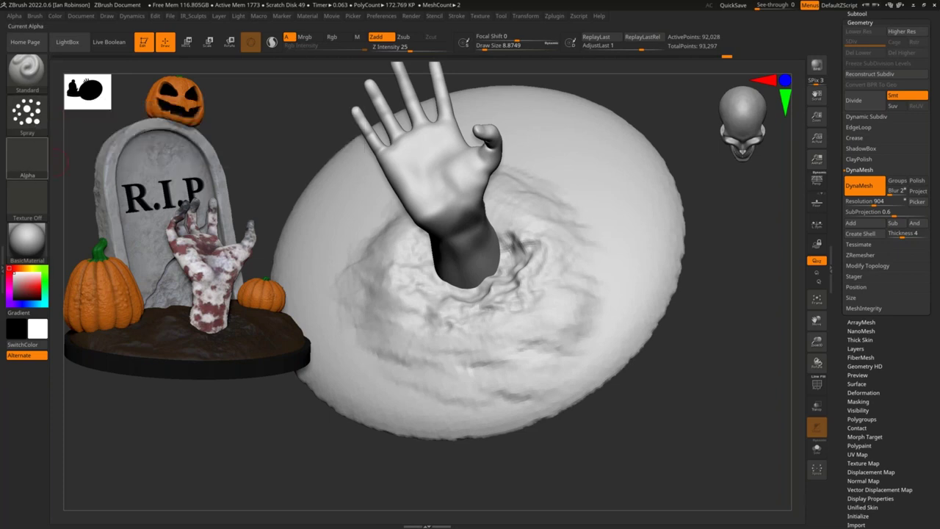
click(29, 161)
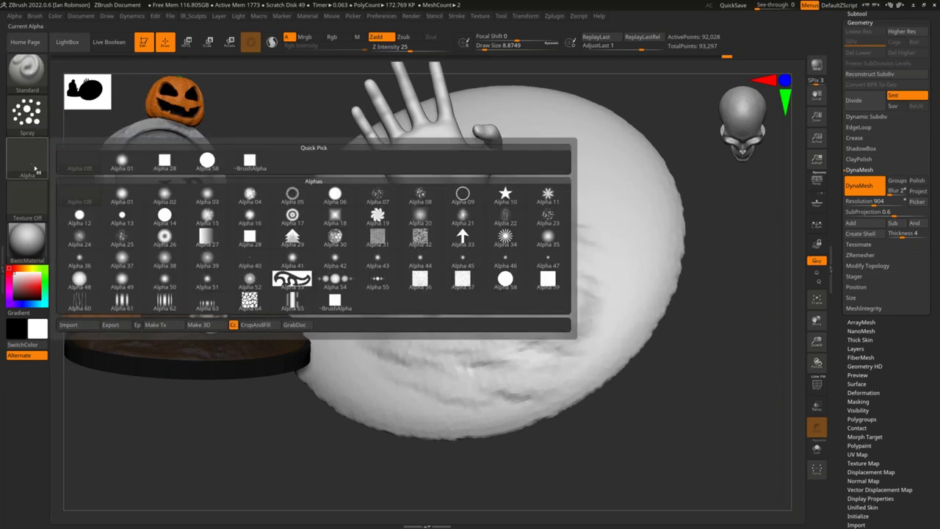
click(421, 196)
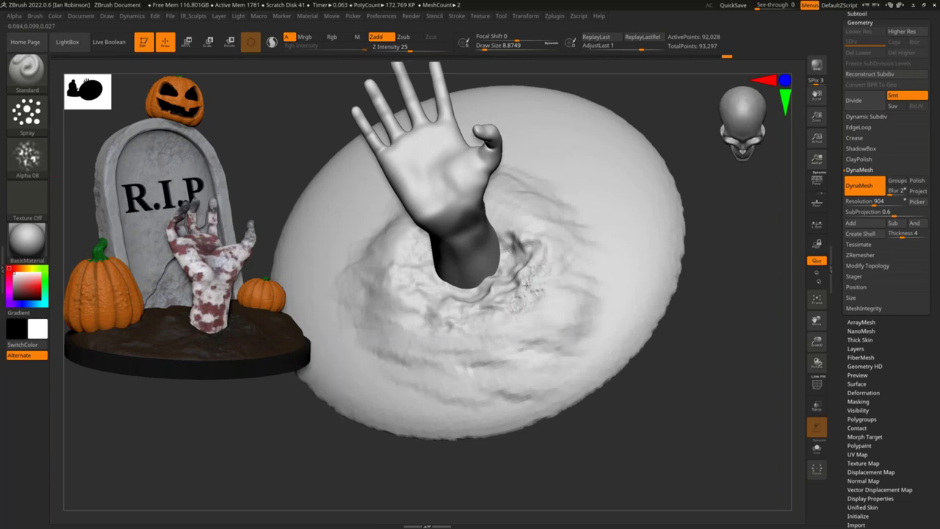
right_drag(531, 279, 530, 345)
mouse_move(533, 250)
mouse_down()
mouse_move(524, 336)
mouse_move(573, 360)
mouse_up()
right_drag(573, 360, 547, 352)
mouse_move(534, 348)
mouse_down()
mouse_move(515, 317)
mouse_move(524, 285)
mouse_move(501, 294)
mouse_move(518, 286)
mouse_up()
- Enlarge the brush to about 23.3 and spray Alpha 08 grit over the disturbed dirt ring around the forearm
key(s)
mouse_move(507, 213)
mouse_down()
mouse_move(451, 340)
mouse_move(426, 368)
mouse_move(529, 199)
mouse_move(548, 242)
mouse_up()
right_drag(549, 242, 548, 266)
drag(441, 324, 341, 242)
ctrl+right_drag(412, 353, 412, 308)
mouse_move(448, 367)
mouse_down()
mouse_move(478, 331)
mouse_move(543, 191)
mouse_move(440, 366)
mouse_move(323, 264)
mouse_move(601, 245)
mouse_up()
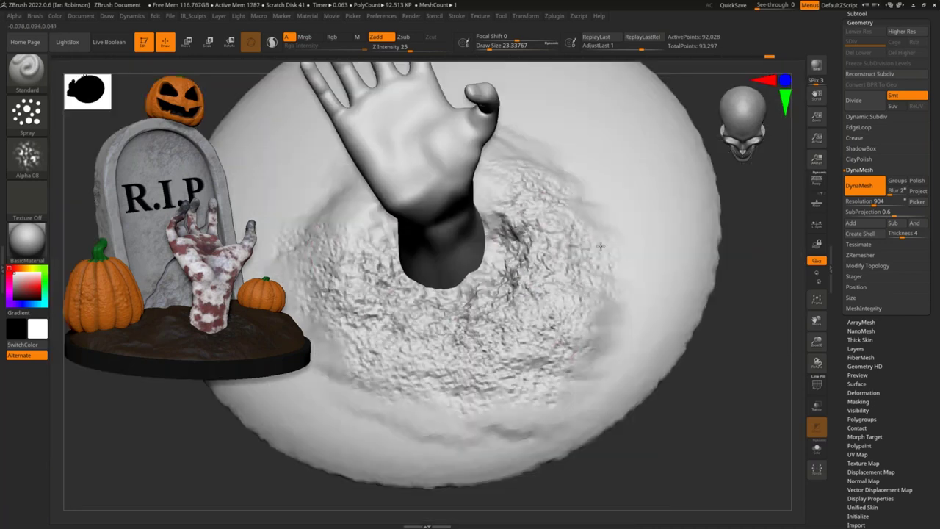
drag(561, 206, 569, 147)
ctrl+right_drag(577, 359, 577, 345)
drag(526, 207, 548, 197)
- Soften the sprayed grit around the forearm's base with Smooth strokes
mouse_move(676, 412)
mouse_down()
mouse_move(717, 362)
mouse_move(636, 305)
mouse_move(686, 323)
mouse_move(713, 352)
mouse_move(717, 319)
mouse_up()
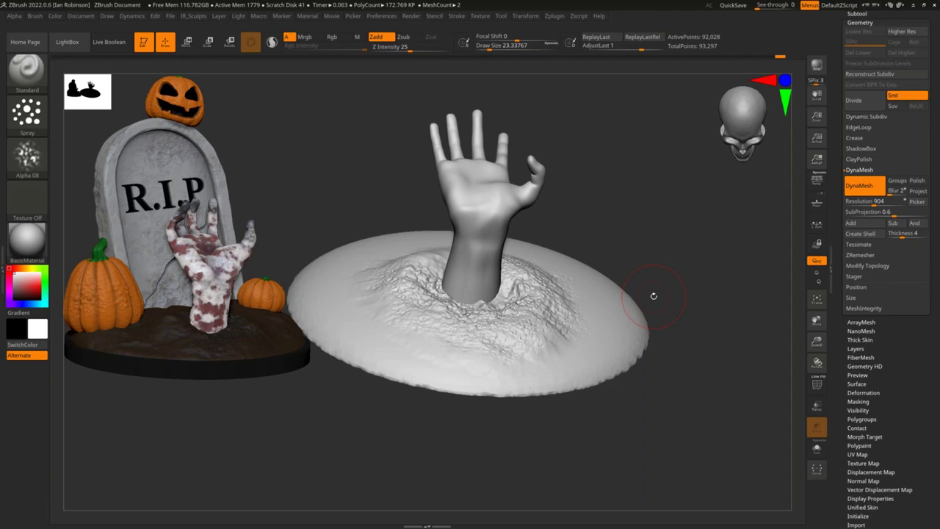
mouse_move(664, 250)
mouse_down()
mouse_move(657, 248)
mouse_move(698, 228)
mouse_move(673, 246)
mouse_up()
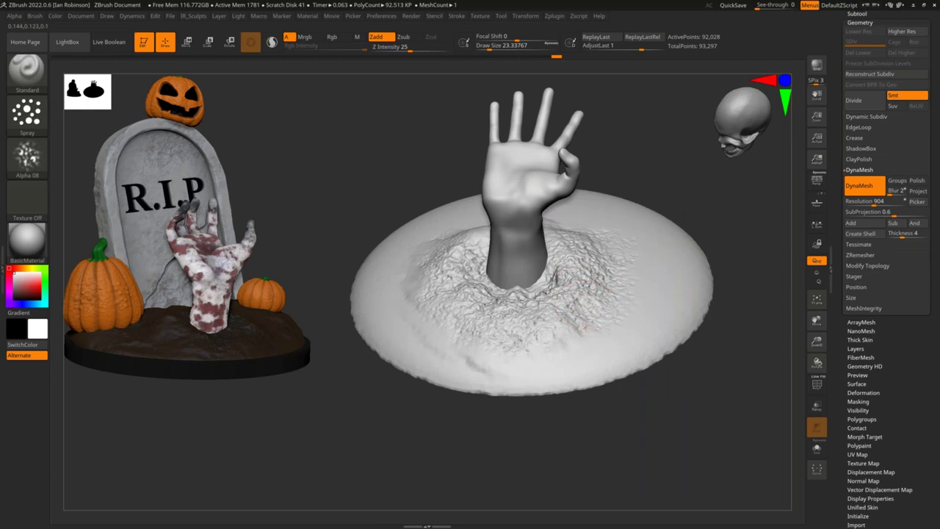
key(shift)
mouse_move(559, 307)
shift+mouse_down()
mouse_move(514, 329)
mouse_move(452, 268)
mouse_move(477, 307)
mouse_move(485, 279)
shift+mouse_up()
mouse_move(579, 323)
shift+mouse_down()
mouse_move(607, 288)
mouse_move(603, 308)
shift+mouse_up()
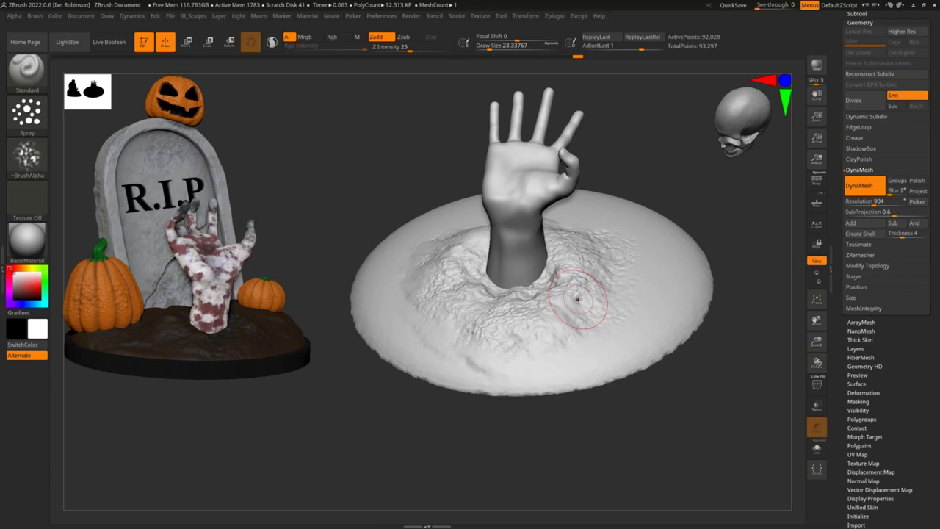
- Spray Alpha 08 grit outward across the slopes on both sides of the forearm
mouse_move(441, 163)
mouse_down()
mouse_move(507, 170)
mouse_move(631, 212)
mouse_move(536, 155)
mouse_up()
drag(488, 280, 450, 307)
mouse_move(465, 258)
mouse_down()
mouse_move(445, 278)
mouse_move(413, 272)
mouse_move(394, 300)
mouse_up()
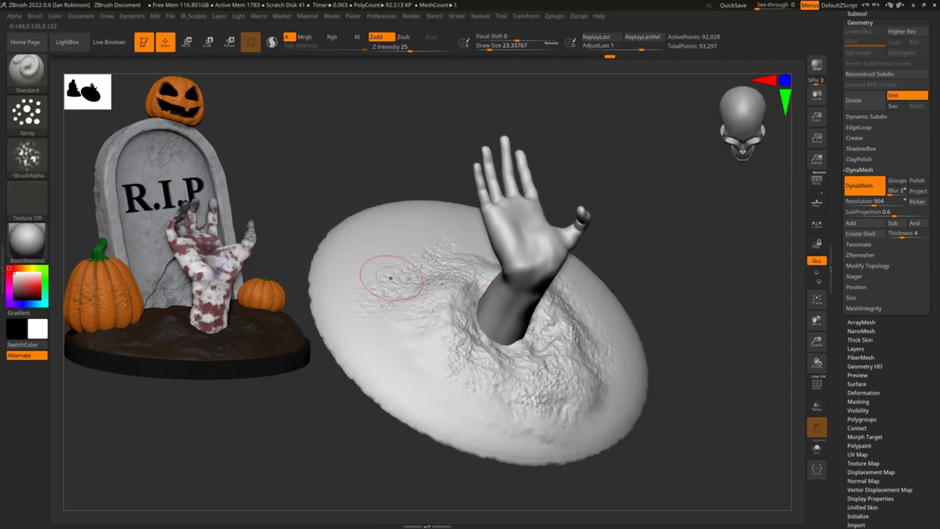
drag(523, 354, 563, 389)
drag(712, 312, 650, 309)
mouse_move(585, 220)
mouse_down()
mouse_move(598, 269)
mouse_move(578, 394)
mouse_up()
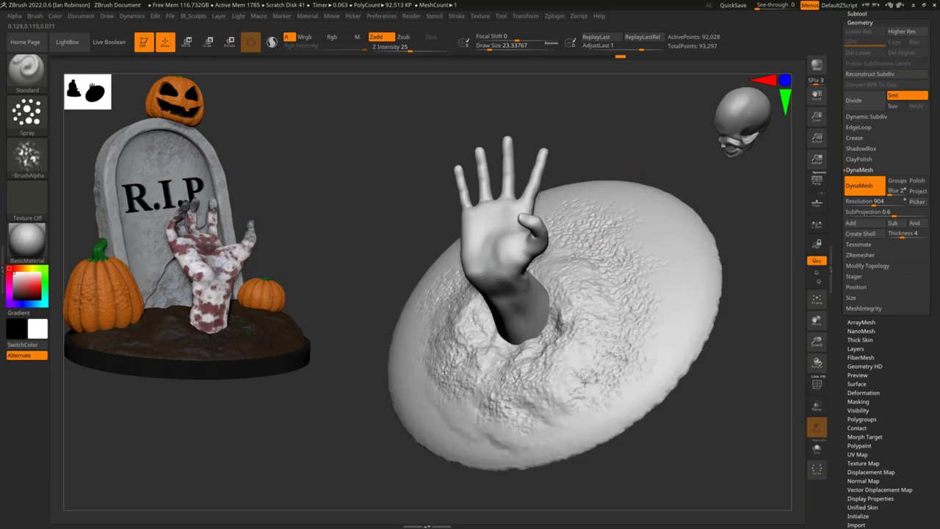
- Extend the sprayed grit over the front and thumb-side slopes toward the mound's rim
mouse_move(589, 380)
alt+right_down()
mouse_move(578, 363)
mouse_move(638, 357)
alt+right_up()
drag(542, 374, 332, 278)
mouse_move(333, 278)
mouse_down()
mouse_move(410, 371)
mouse_move(508, 382)
mouse_up()
drag(587, 287, 614, 237)
right_drag(622, 232, 594, 229)
mouse_move(594, 214)
mouse_down()
mouse_move(619, 291)
mouse_move(596, 349)
mouse_move(505, 382)
mouse_up()
- Spray grit over the remaining smooth areas behind and beside the forearm to texture the whole mound top
right_drag(505, 377, 551, 359)
mouse_move(405, 175)
mouse_down()
mouse_move(348, 151)
mouse_move(432, 146)
mouse_move(424, 122)
mouse_up()
right_drag(425, 117, 507, 121)
drag(396, 107, 457, 170)
mouse_move(558, 147)
right_down()
mouse_move(629, 184)
mouse_move(687, 323)
mouse_move(610, 230)
mouse_move(631, 219)
mouse_move(554, 216)
mouse_move(539, 247)
mouse_move(556, 227)
mouse_move(581, 242)
mouse_move(558, 225)
mouse_move(571, 258)
mouse_move(640, 266)
mouse_move(621, 267)
mouse_move(622, 257)
mouse_move(590, 265)
mouse_move(601, 271)
mouse_move(577, 263)
mouse_move(607, 293)
mouse_move(592, 301)
mouse_move(611, 209)
right_up()
drag(479, 340, 471, 376)
drag(505, 283, 457, 345)
right_drag(573, 257, 617, 286)
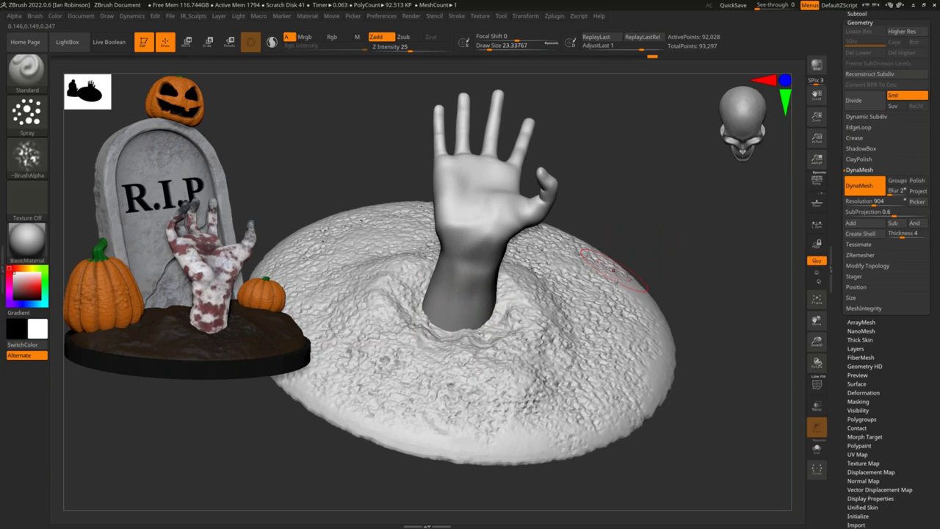
- Inspect the textured mound and forearm from several angles and distances
drag(663, 264, 665, 297)
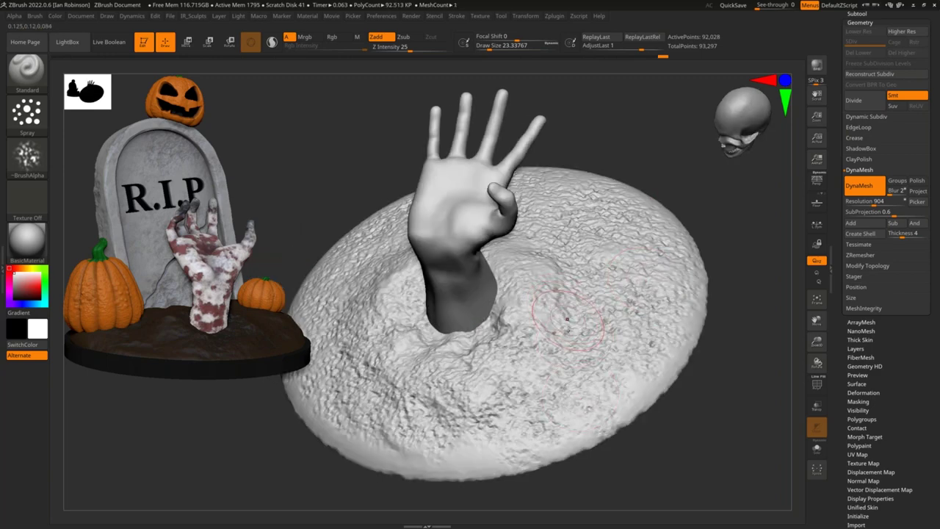
ctrl+right_drag(562, 329, 530, 328)
drag(529, 327, 568, 318)
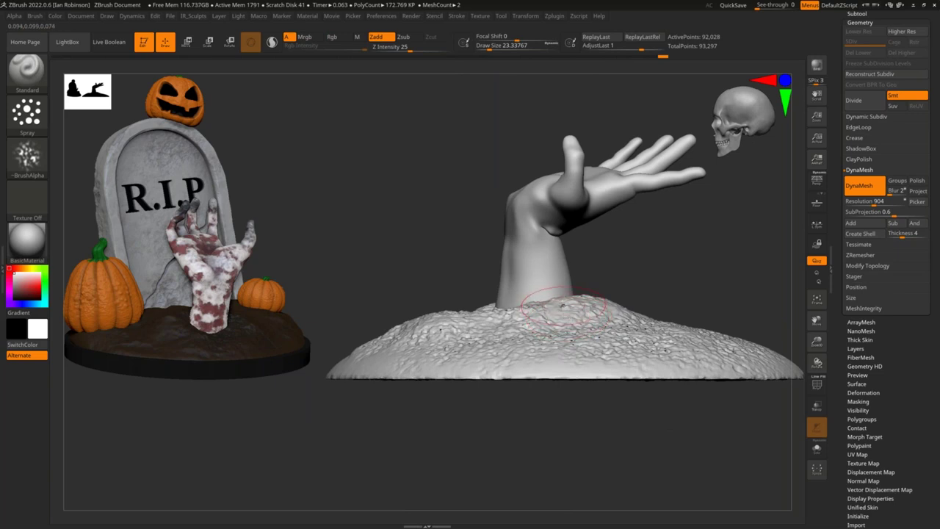
right_drag(494, 290, 463, 340)
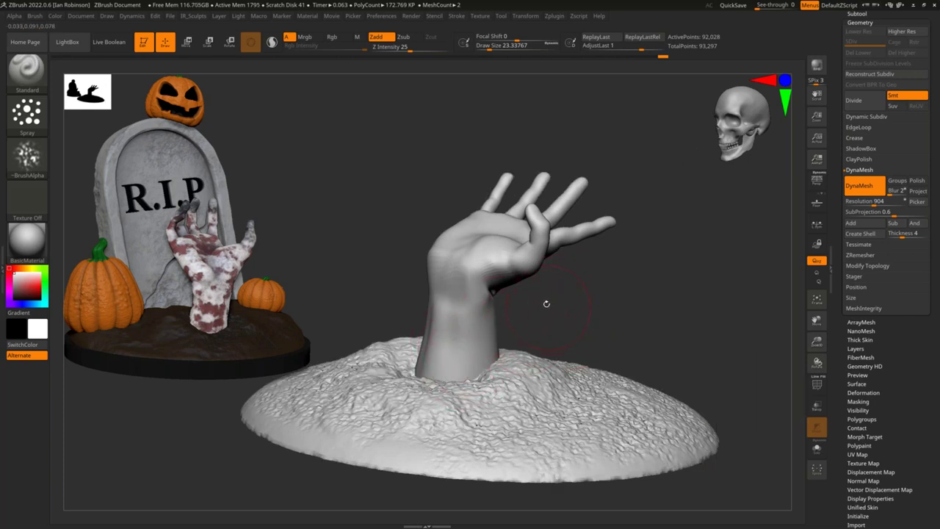
alt+drag(562, 334, 590, 323)
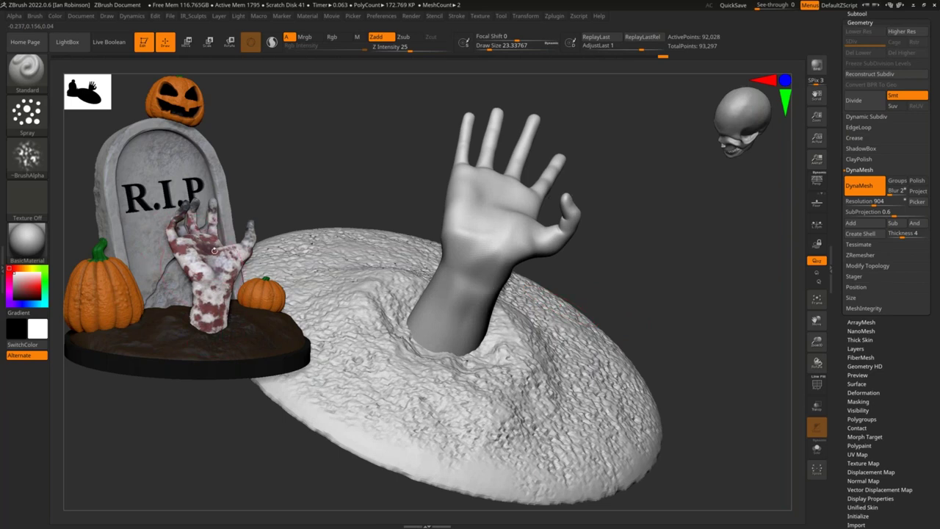
ctrl+right_drag(209, 239, 218, 330)
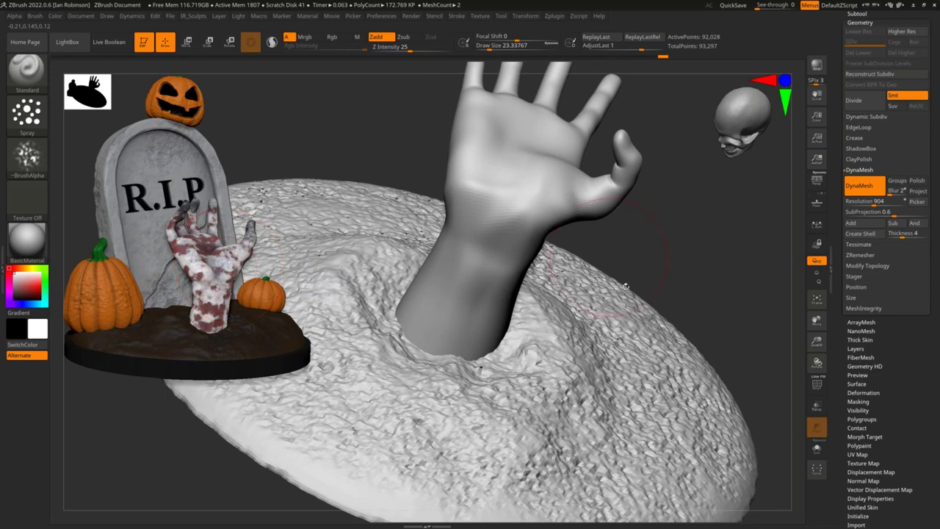
ctrl+right_drag(634, 271, 645, 190)
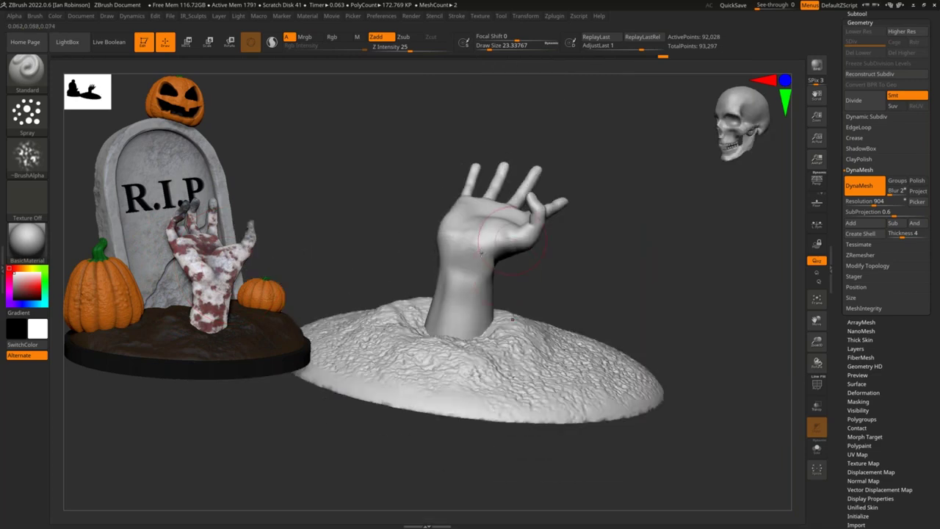
- Make the hand the active subtool and open its Surface noise settings
alt+click(481, 236)
ctrl+right_drag(608, 226, 608, 251)
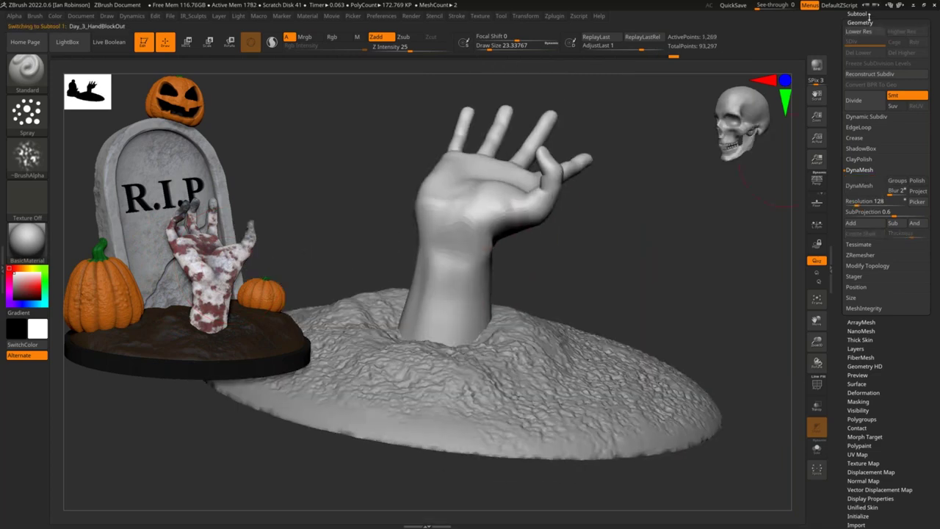
click(860, 14)
drag(935, 137, 935, 11)
drag(868, 241, 865, 206)
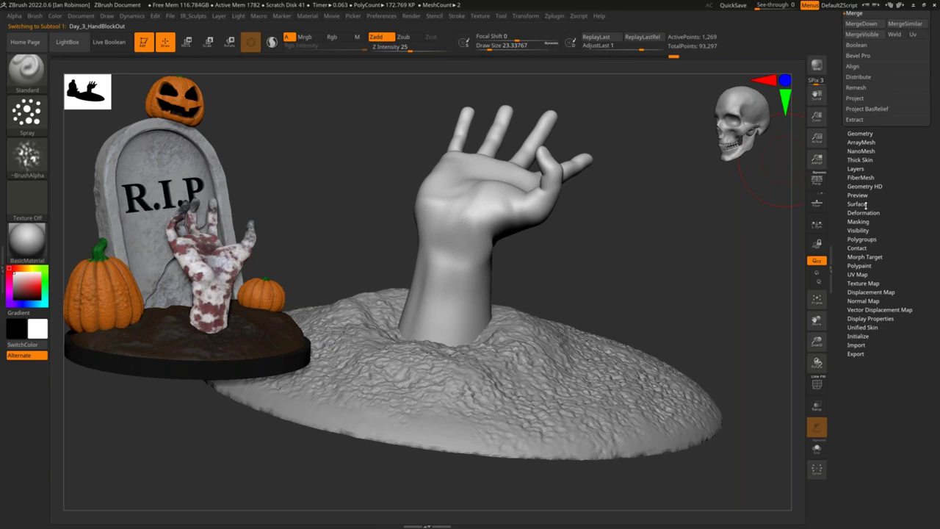
click(857, 205)
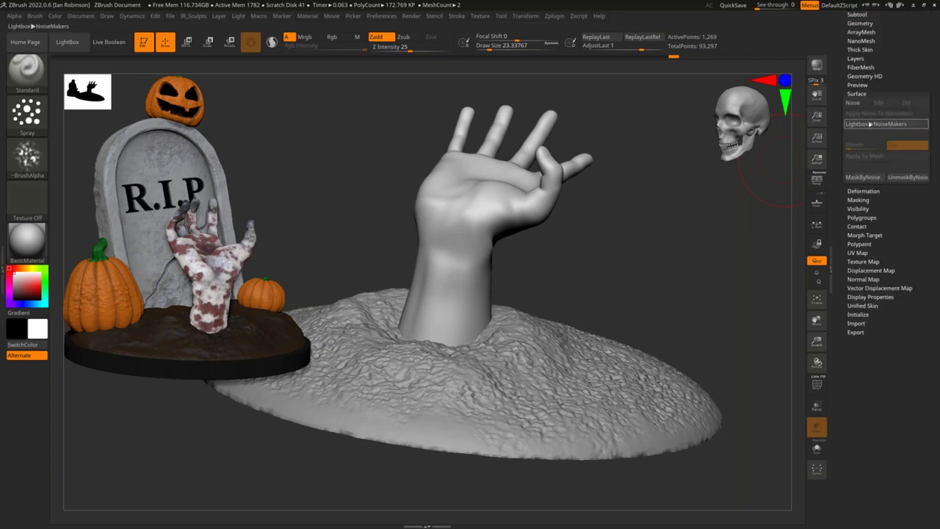
- Preview default surface noise on the hand's wrist and forearm in NoiseMaker, and cancel without applying it
click(854, 103)
drag(714, 100, 696, 180)
scroll(672, 210, up, 4)
drag(671, 212, 691, 256)
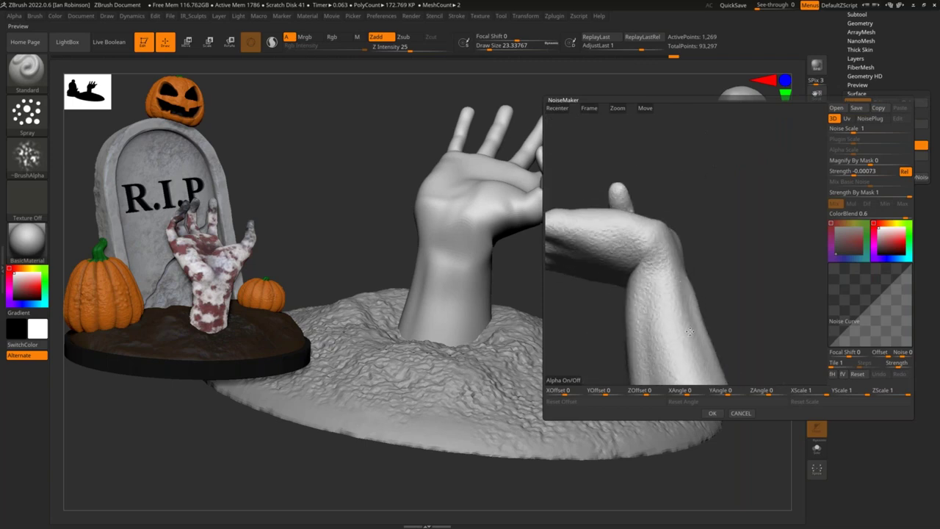
click(741, 413)
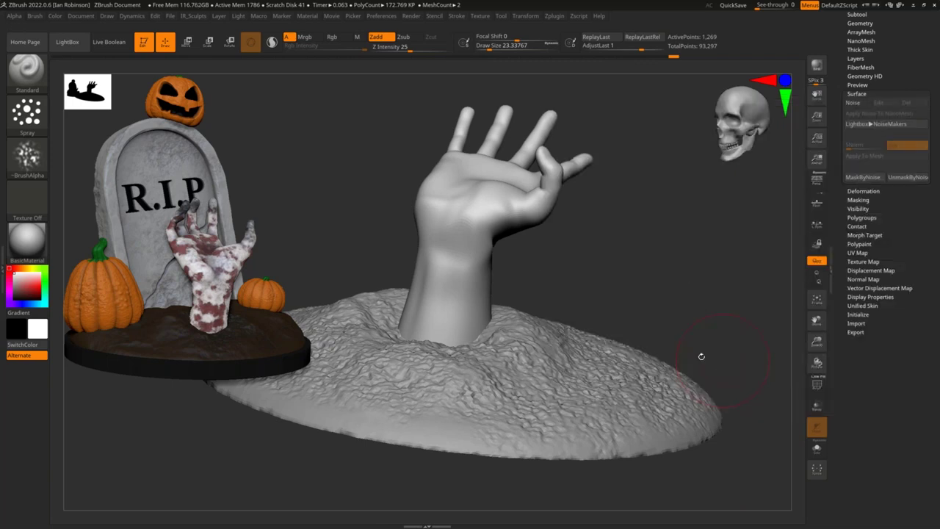
- Browse the NoiseMaker presets in LightBox for a suitable surface noise
click(874, 124)
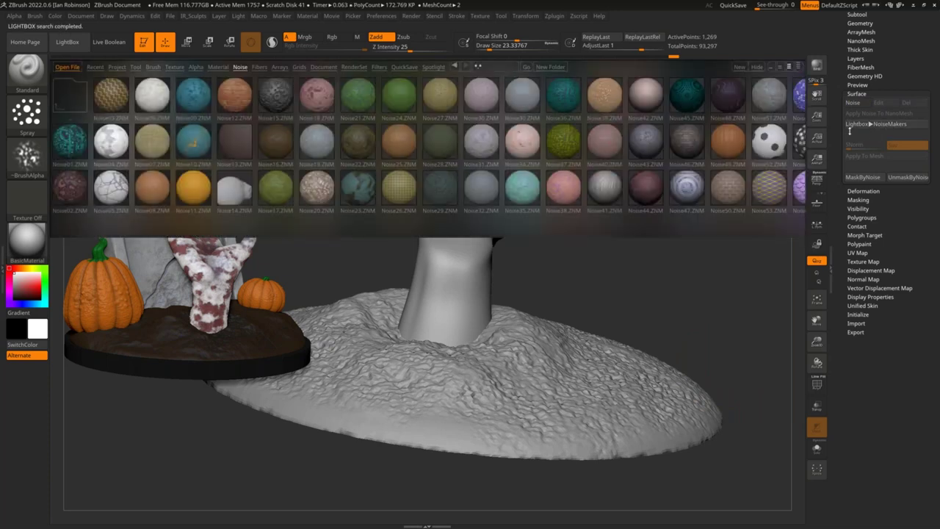
click(118, 67)
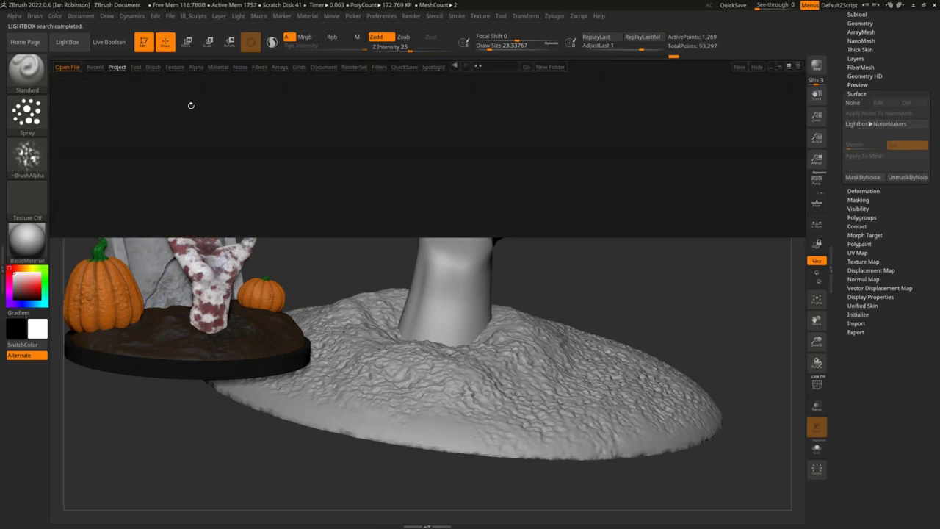
click(174, 67)
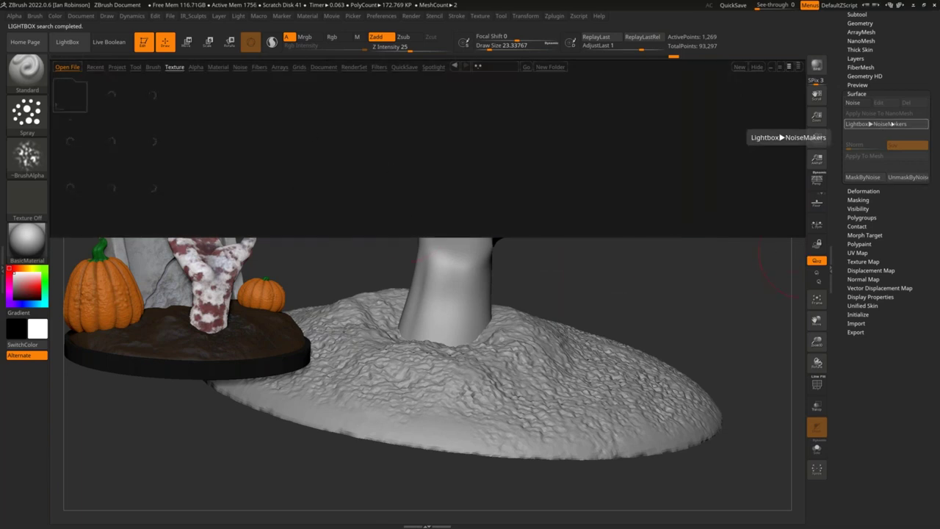
click(887, 125)
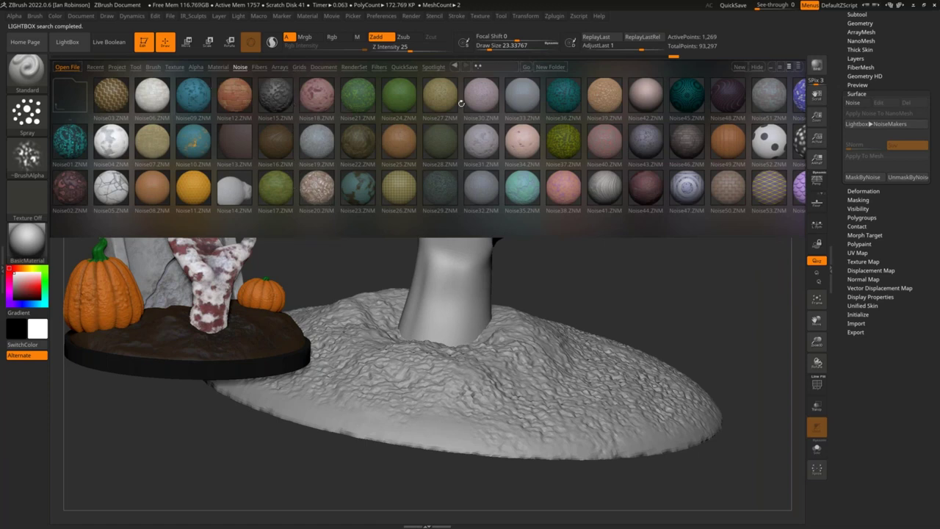
drag(281, 96, 82, 100)
drag(341, 107, 536, 107)
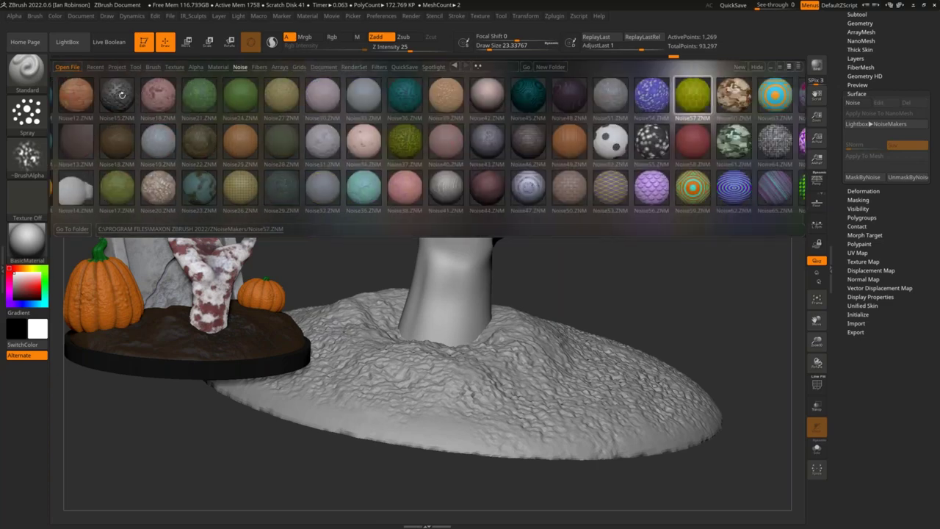
- Try the Noise25 preset on the hand, reduce LightBox to a single row, and view the whole hand
click(109, 97)
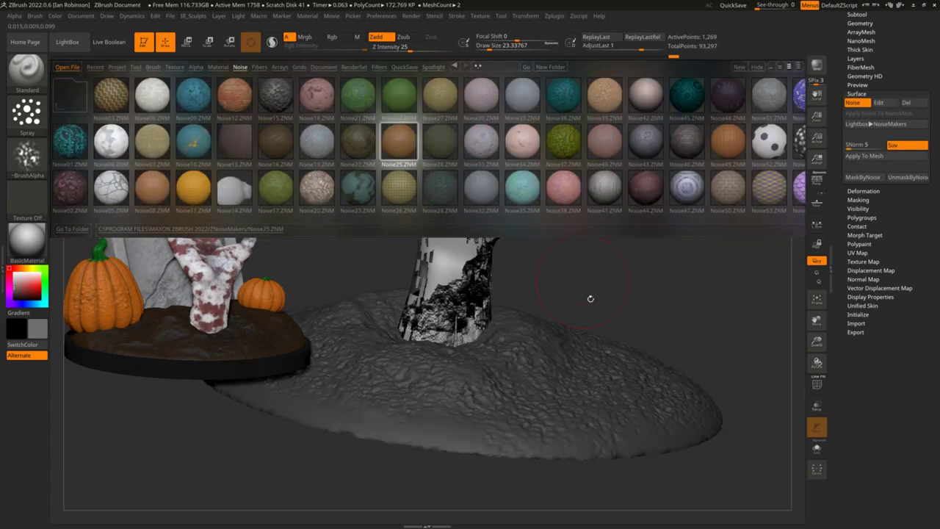
key(shift)
click(772, 67)
alt+drag(648, 239, 650, 341)
drag(658, 299, 677, 305)
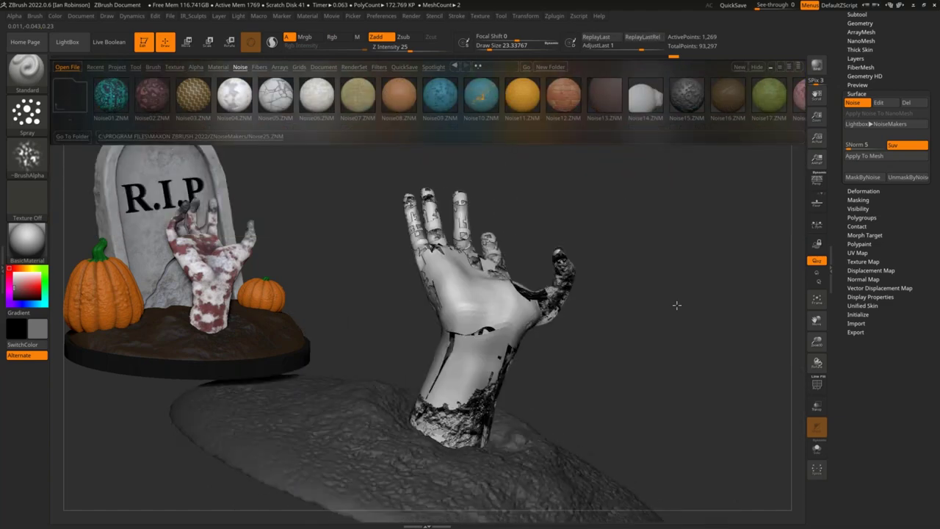
- Try the Noise04, Noise07, Noise11 and Noise05 presets on the hand from several angles, and switch the surface noise off
click(233, 94)
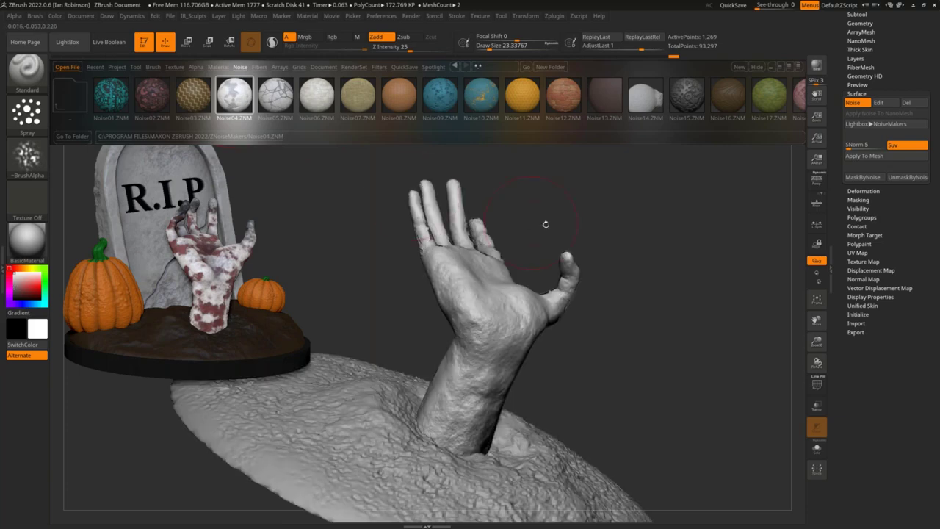
drag(610, 227, 626, 276)
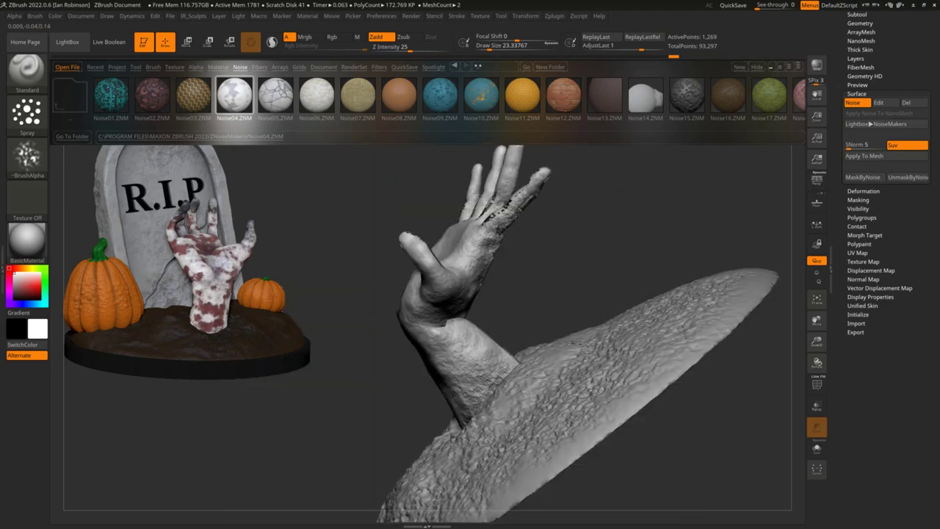
click(357, 95)
drag(588, 250, 518, 220)
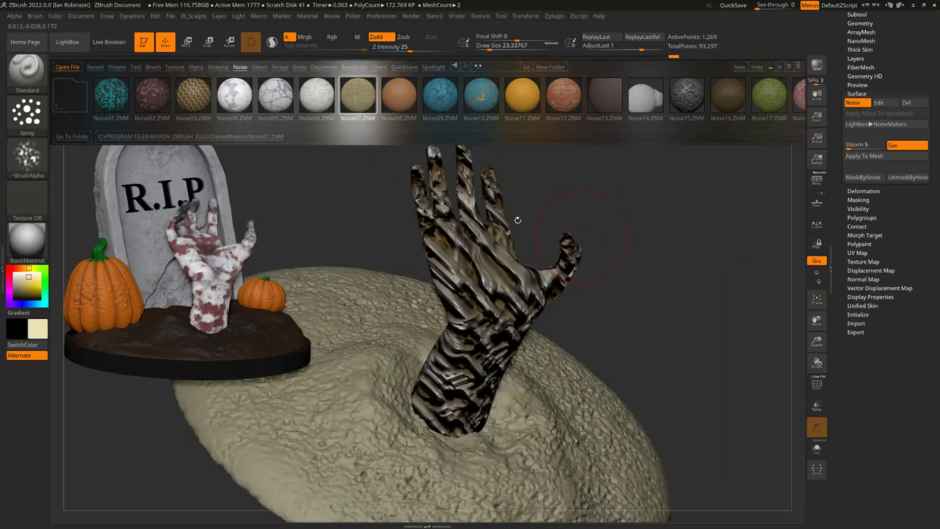
click(522, 95)
drag(606, 245, 320, 114)
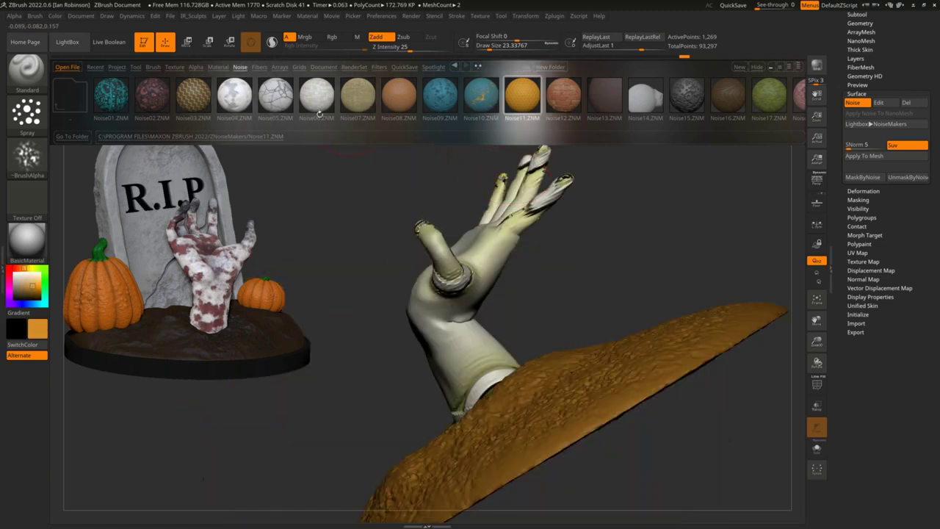
click(277, 97)
drag(622, 252, 635, 207)
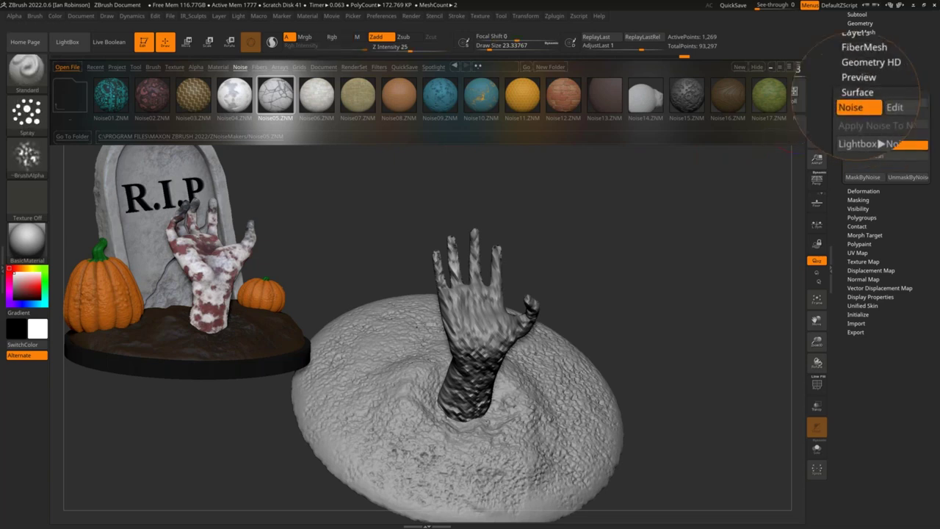
click(859, 105)
click(859, 104)
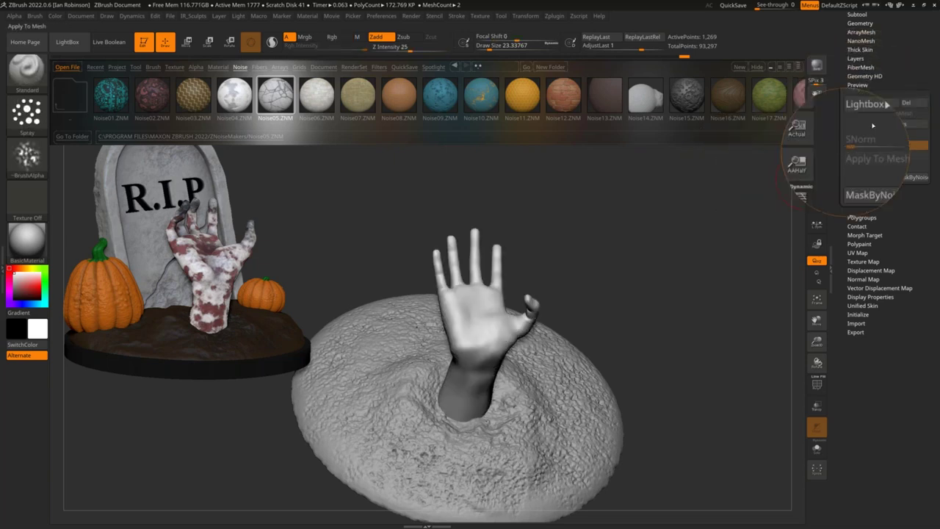
- Apply the hand's Dynamic Subdiv as real subdivision levels and show the polyframe to check its mesh density
drag(855, 133, 856, 276)
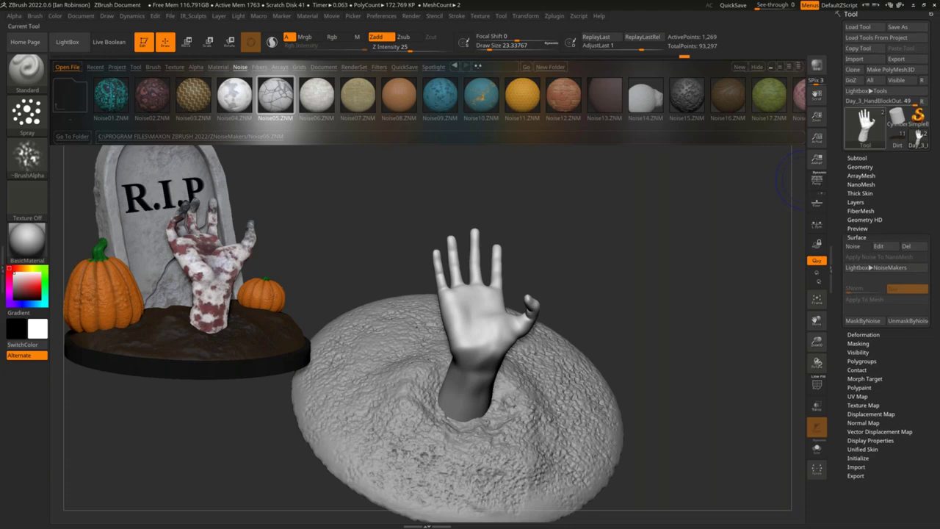
click(860, 167)
click(858, 260)
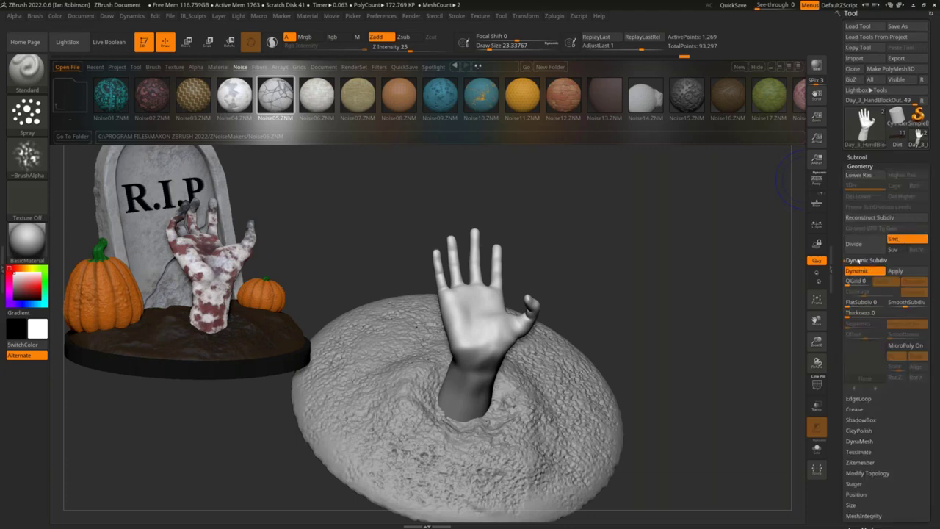
drag(691, 258, 642, 252)
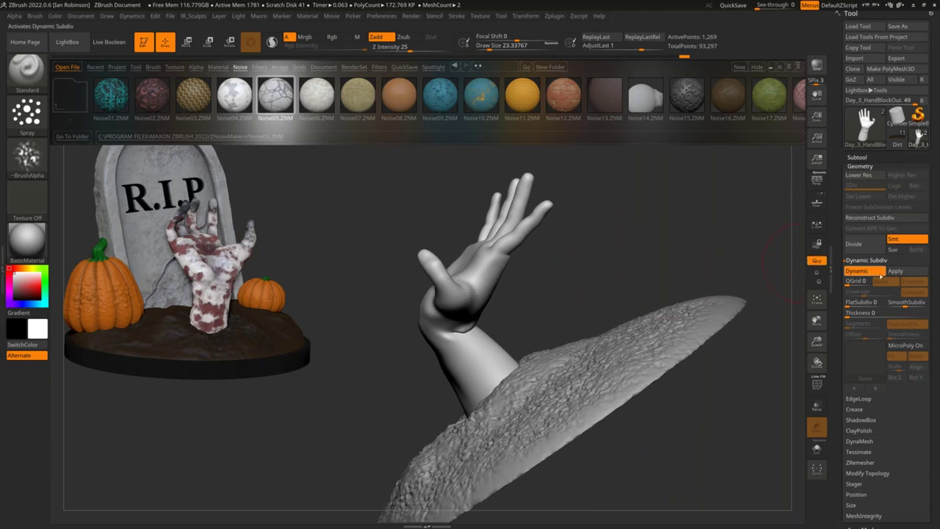
click(903, 274)
key(shift+f)
key(shift+f)
mouse_move(615, 216)
alt+mouse_down()
mouse_move(615, 235)
mouse_move(636, 234)
mouse_move(620, 227)
alt+mouse_up()
key(shift+f)
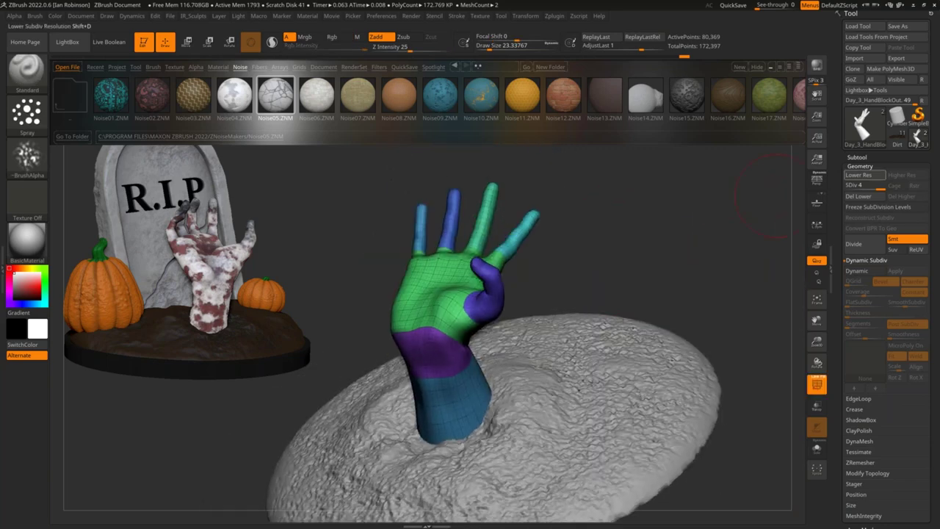
- Check the hand's UV Map options without changing them
click(860, 167)
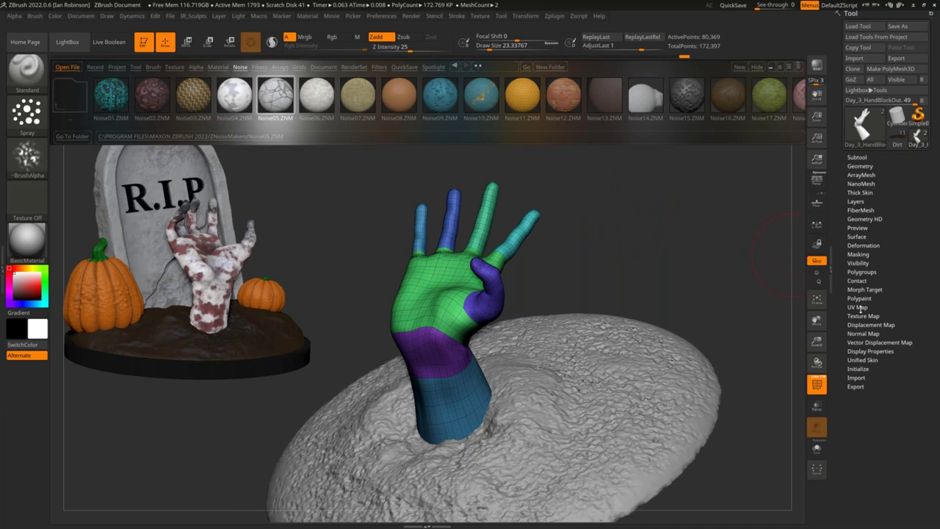
click(858, 307)
key(shift)
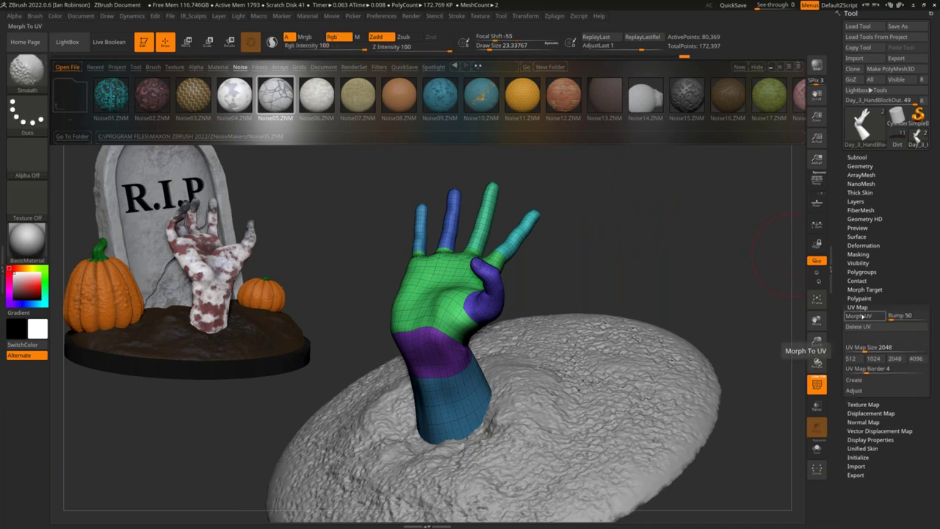
click(859, 308)
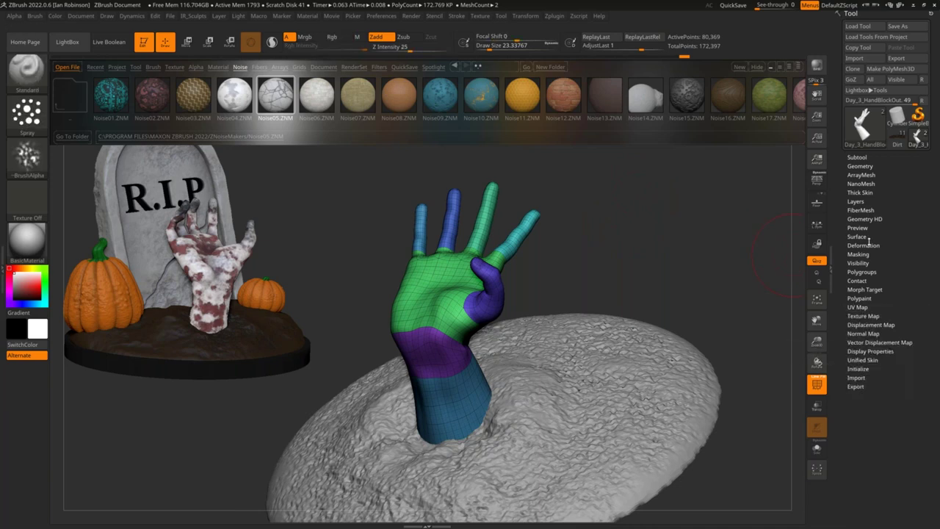
- Load the Noise04 preset onto the subdivided hand and hide the polyframe
click(857, 236)
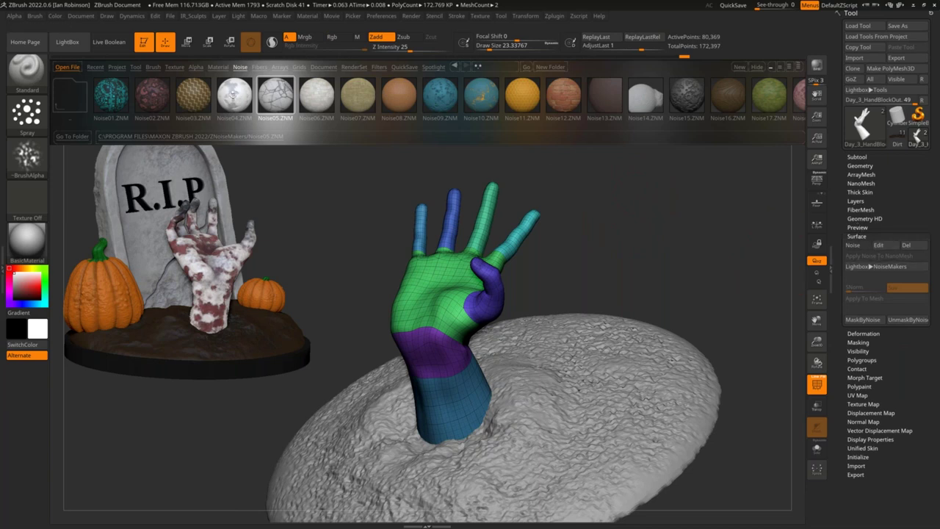
double_click(233, 96)
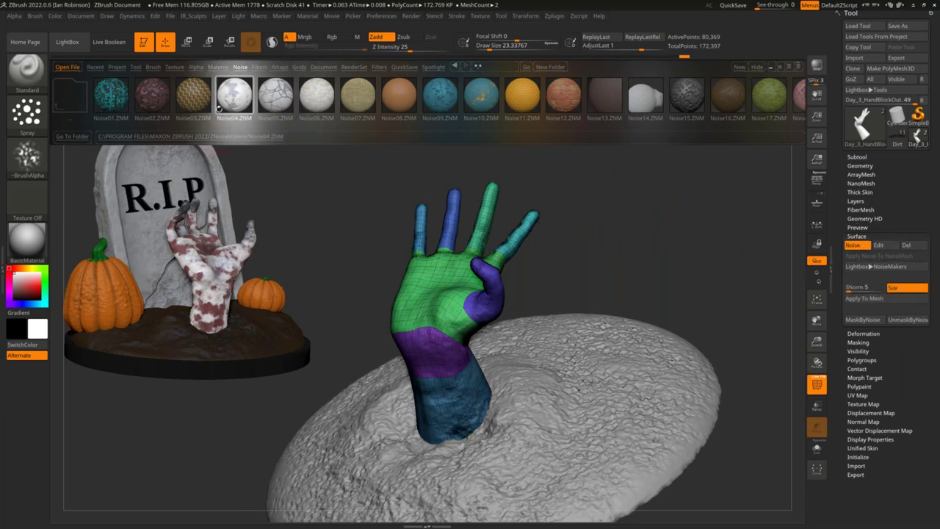
key(shift+f)
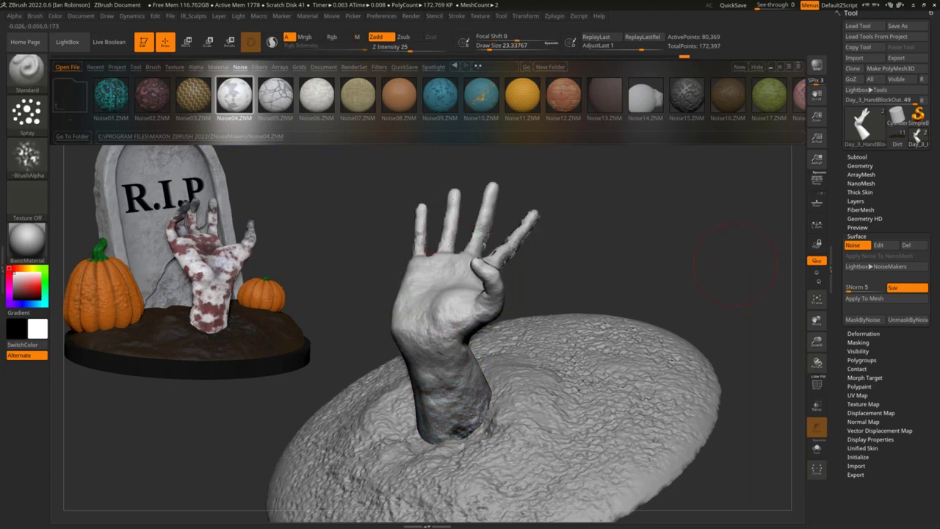
- Edit the hand's noise, setting Noise Scale to 17.55228 and Strength to -0.0005 while checking the preview
click(878, 245)
drag(768, 286, 766, 266)
drag(904, 214, 869, 214)
drag(795, 243, 737, 342)
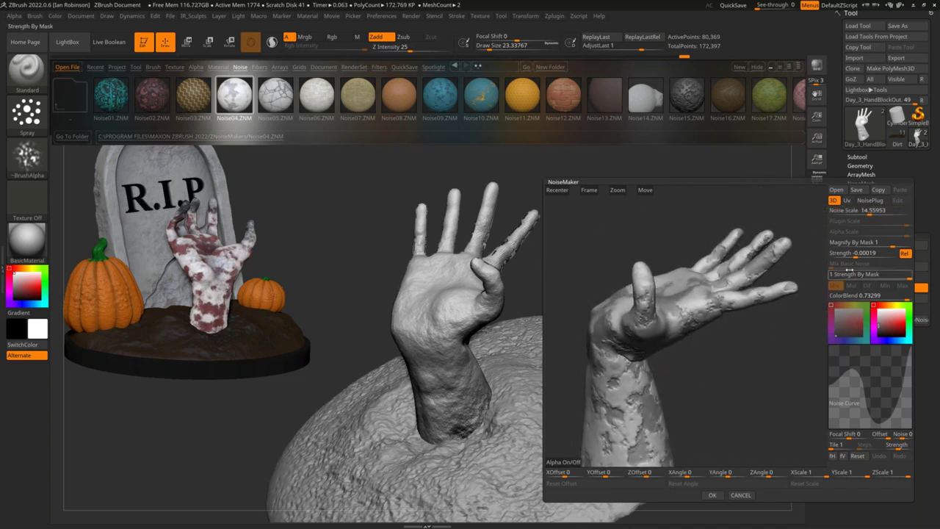
drag(868, 213, 870, 214)
alt+drag(735, 385, 764, 366)
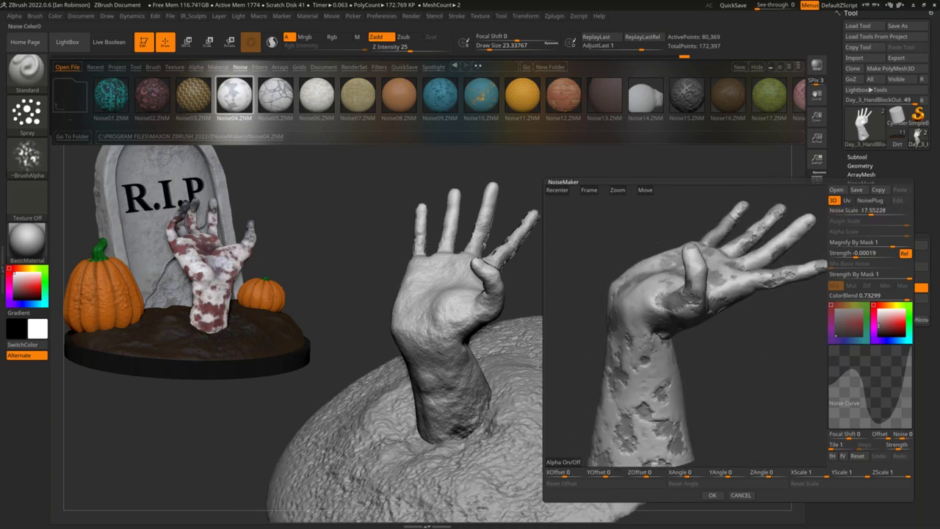
drag(856, 255, 855, 255)
drag(741, 368, 783, 321)
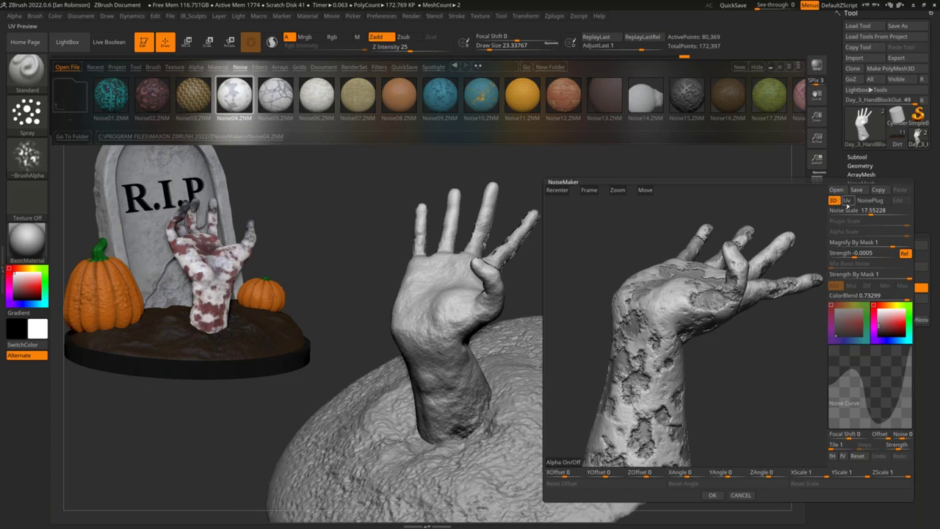
- Try UV-based noise projection on the hand preview, inspect it from several angles, and return to 3D projection
click(848, 202)
drag(740, 340, 690, 366)
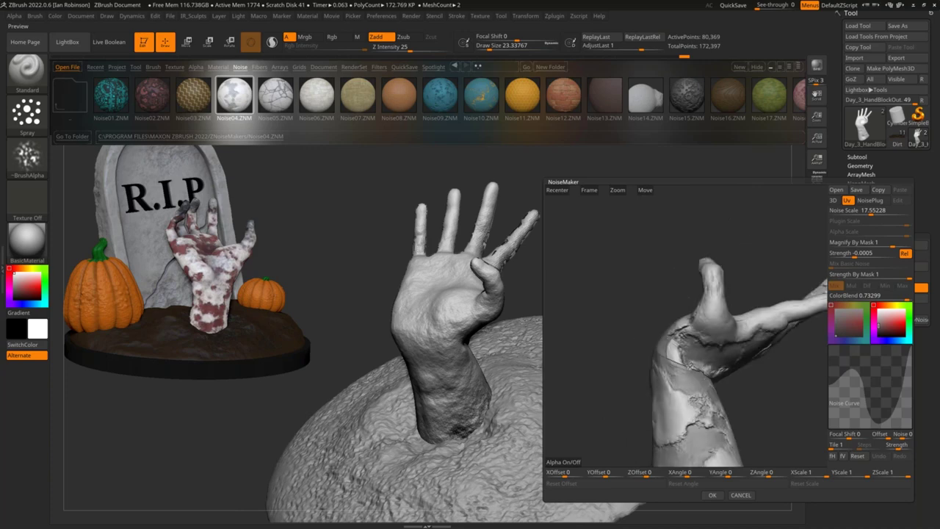
drag(761, 404, 781, 407)
drag(702, 369, 783, 275)
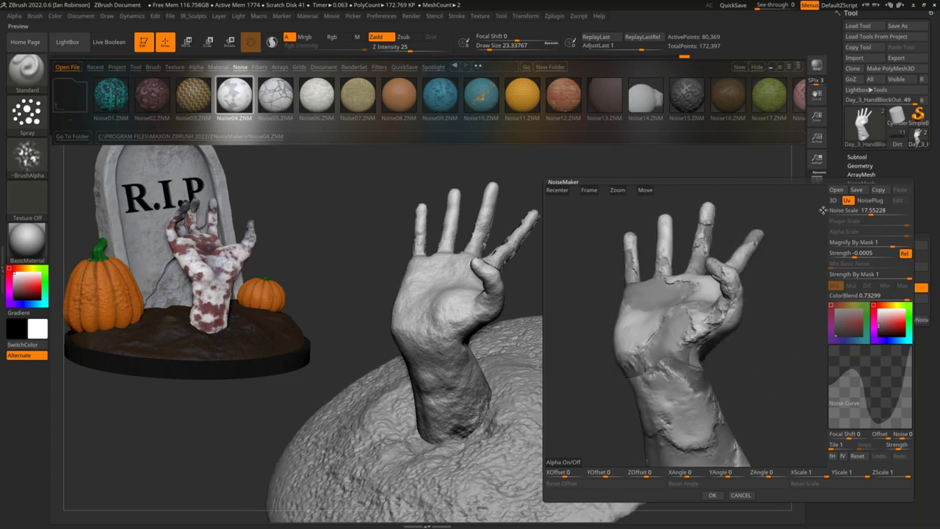
click(833, 200)
- Enlarge the noise pattern to a Noise Scale of 26.09823, keeping Strength at -0.0005
mouse_move(746, 325)
mouse_down()
mouse_move(806, 277)
mouse_move(835, 200)
mouse_move(825, 205)
mouse_move(876, 212)
mouse_move(752, 326)
mouse_move(766, 321)
mouse_move(760, 325)
mouse_up()
drag(874, 212, 873, 213)
drag(854, 255, 852, 255)
drag(784, 316, 764, 343)
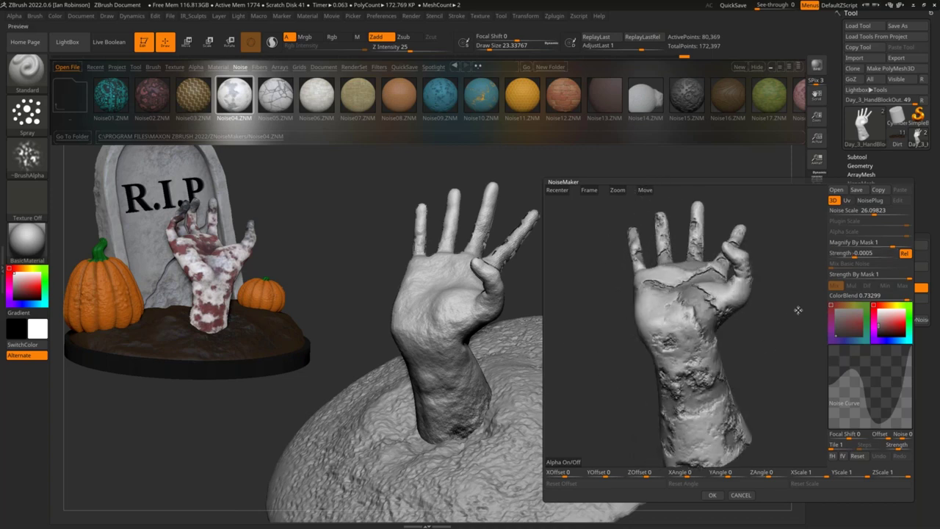
drag(854, 255, 849, 255)
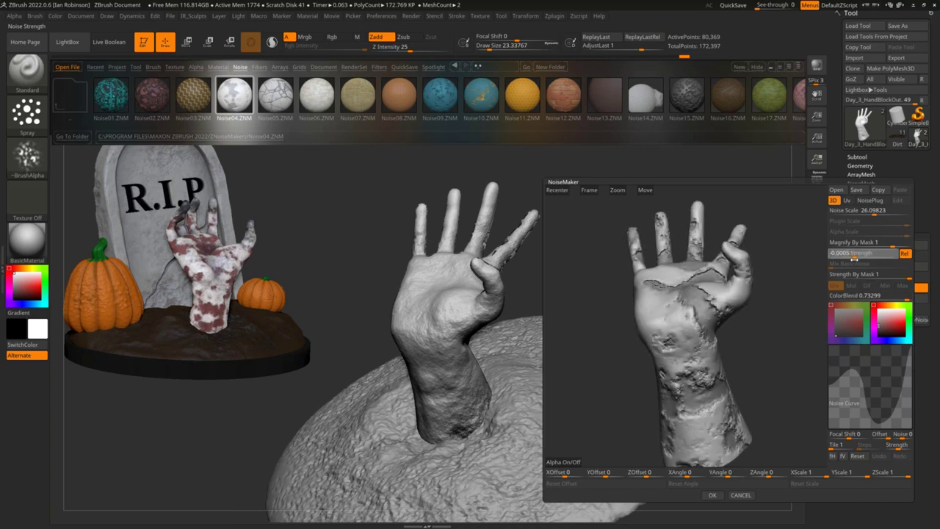
- Colour the noise patches dark red, set ColorBlend to 0.95306, and accept the noise settings
mouse_move(894, 323)
mouse_down()
mouse_move(904, 321)
mouse_move(896, 328)
mouse_up()
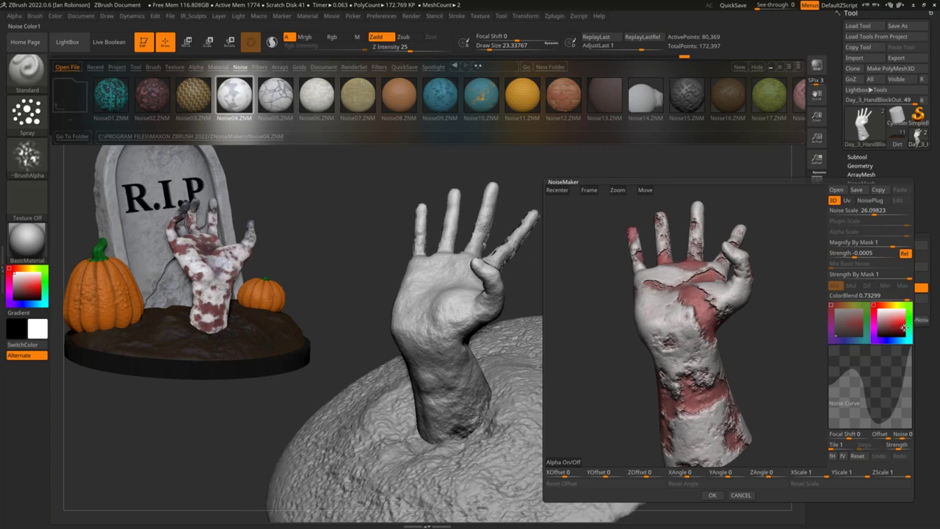
drag(905, 297, 907, 295)
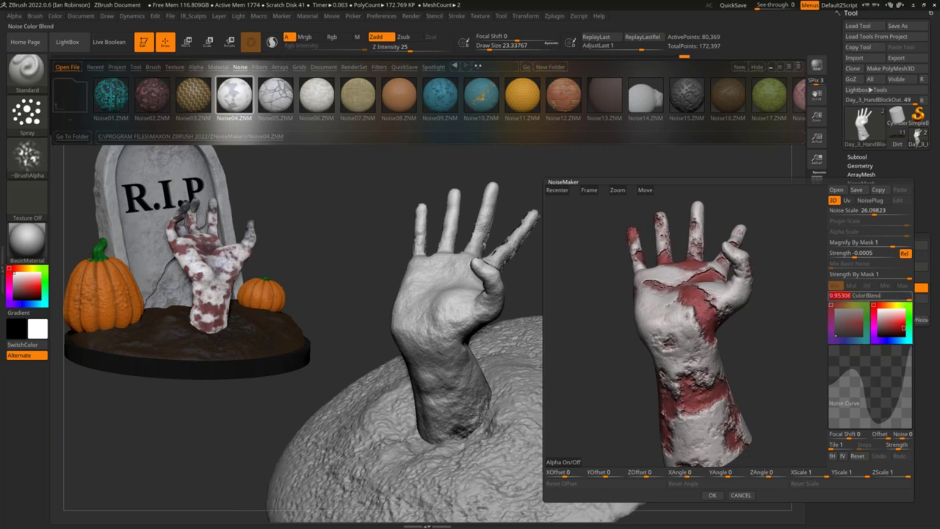
drag(808, 334, 548, 363)
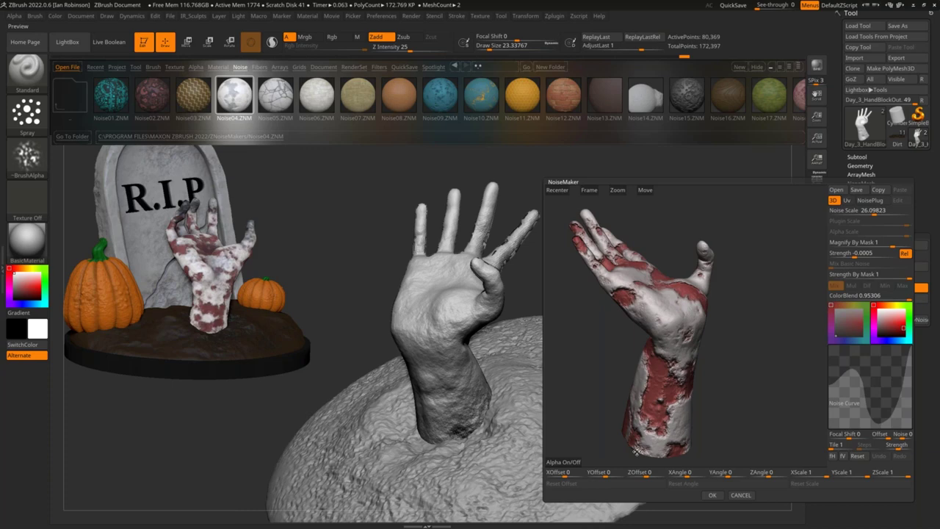
click(711, 495)
- Inspect the red-patched hand up close and set the brush draw size to about 7.3
mouse_move(676, 419)
mouse_down()
mouse_move(630, 294)
mouse_move(695, 324)
mouse_move(656, 317)
mouse_move(618, 292)
mouse_move(608, 305)
mouse_move(662, 310)
mouse_move(664, 299)
mouse_move(638, 324)
mouse_move(520, 289)
mouse_move(600, 296)
mouse_move(607, 332)
mouse_move(473, 271)
mouse_move(489, 263)
mouse_up()
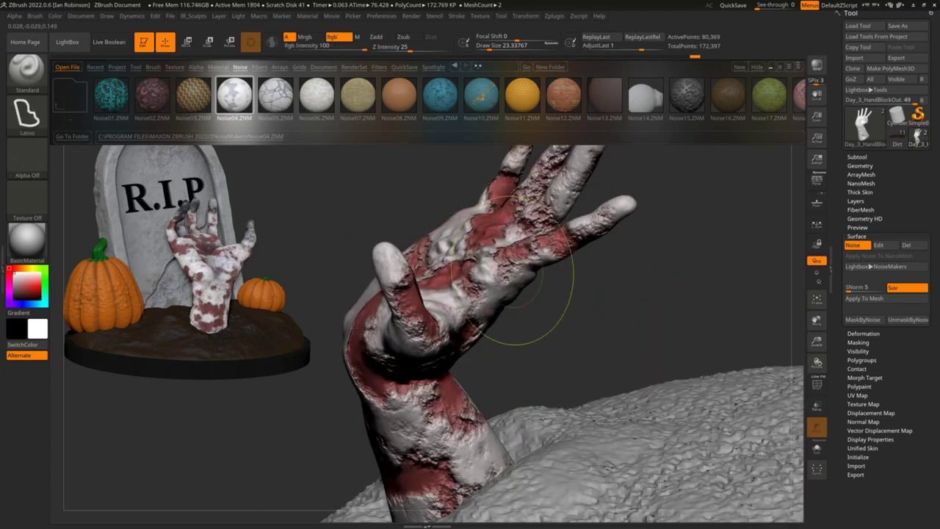
key(s)
drag(588, 280, 570, 281)
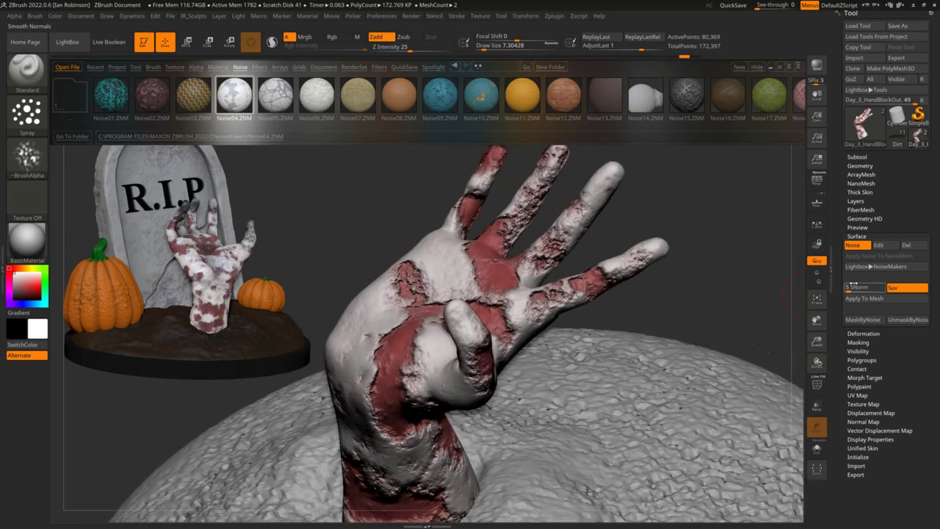
- Turn off the hand's surface noise, sculpt rough clay build-up across the palm with ClayBuildup, and turn the noise back on
click(854, 246)
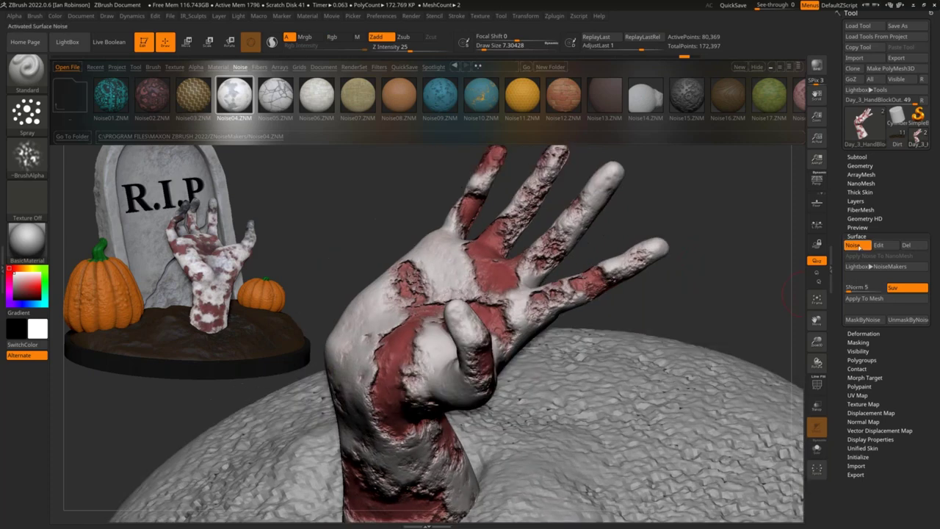
click(854, 245)
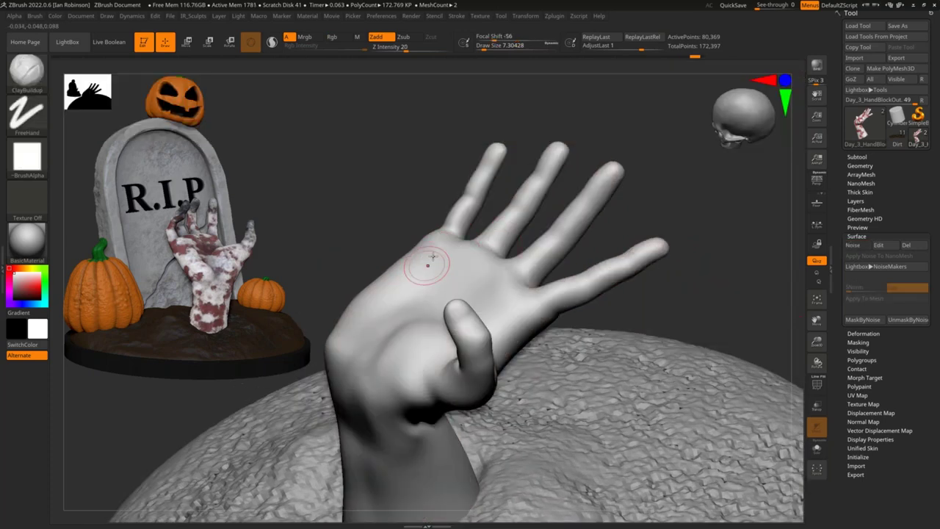
mouse_move(428, 260)
mouse_down()
mouse_move(485, 271)
mouse_move(511, 232)
mouse_up()
click(853, 245)
mouse_move(713, 251)
mouse_down()
mouse_move(724, 284)
mouse_move(643, 254)
mouse_move(631, 305)
mouse_up()
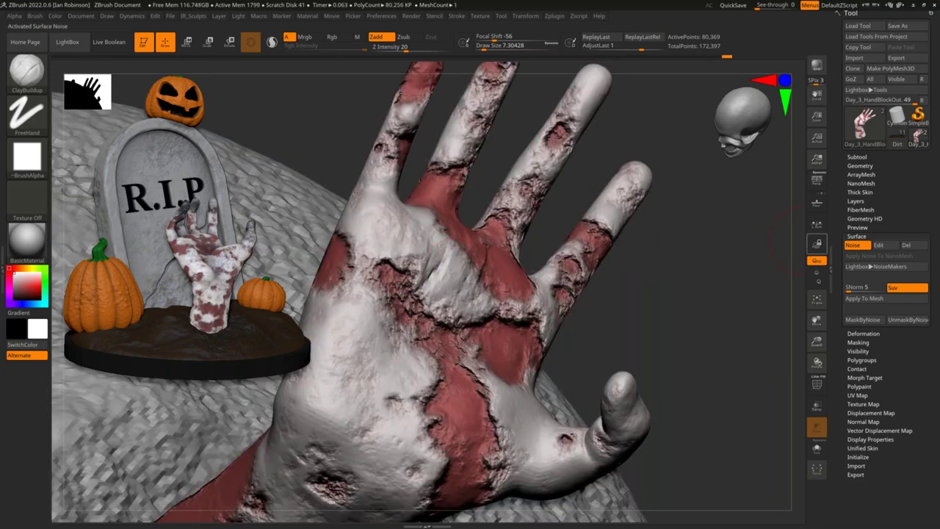
- Compare the sculpted palm without and with surface noise, and examine the back of the noise-covered hand
click(864, 246)
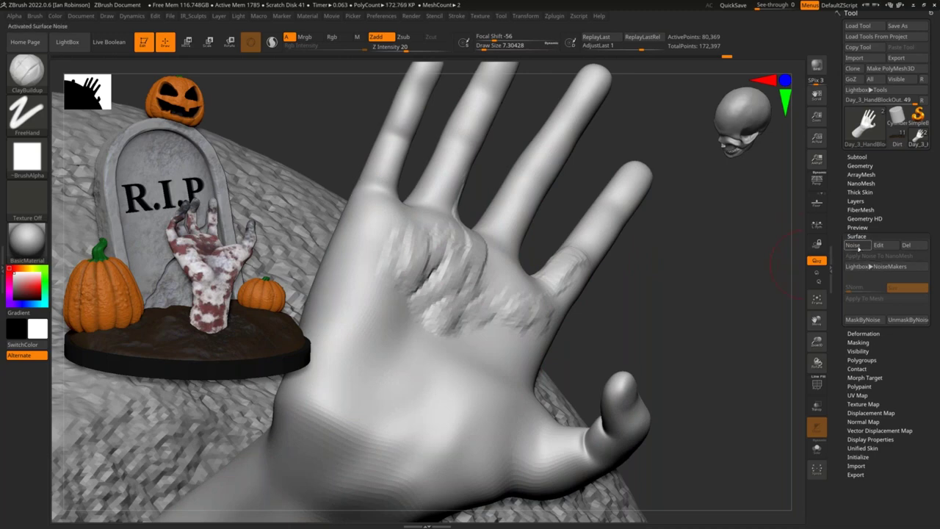
click(858, 248)
mouse_move(712, 272)
mouse_down()
mouse_move(649, 294)
mouse_move(544, 294)
mouse_move(521, 304)
mouse_move(562, 278)
mouse_move(571, 296)
mouse_move(561, 287)
mouse_up()
alt+drag(771, 253, 700, 290)
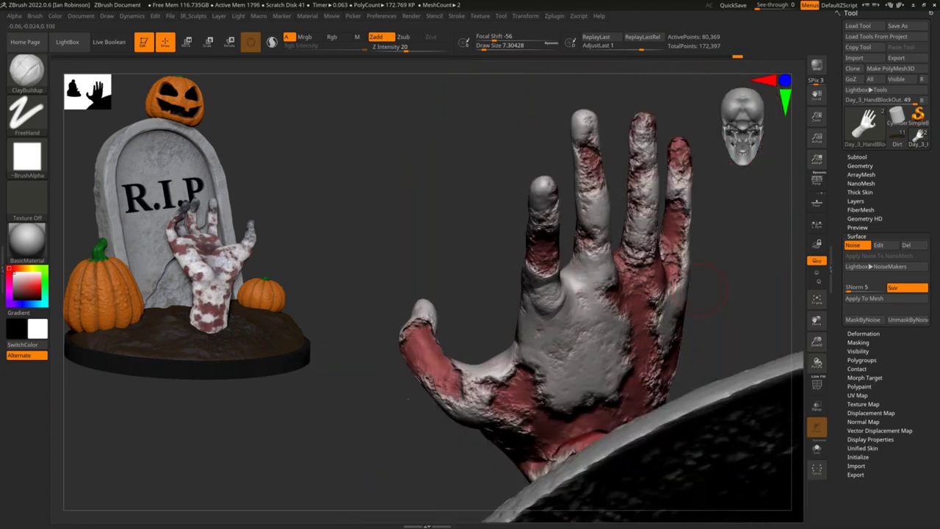
- Try applying the surface noise to the hand mesh, and undo the application
click(862, 300)
drag(764, 287, 569, 305)
key(ctrl+z)
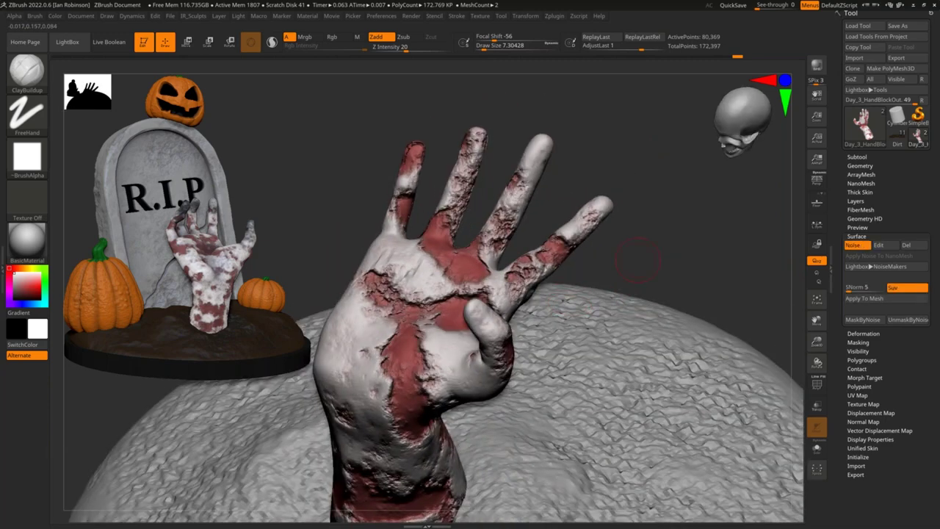
- Toggle the hand's surface noise off and on to compare the smooth sculpt with the rotting texture
drag(636, 259, 738, 275)
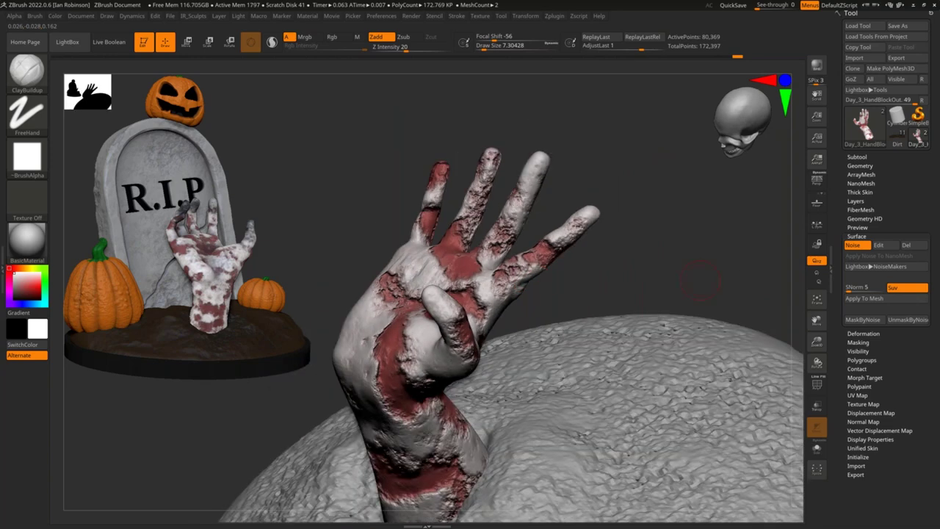
click(853, 245)
click(857, 249)
click(857, 249)
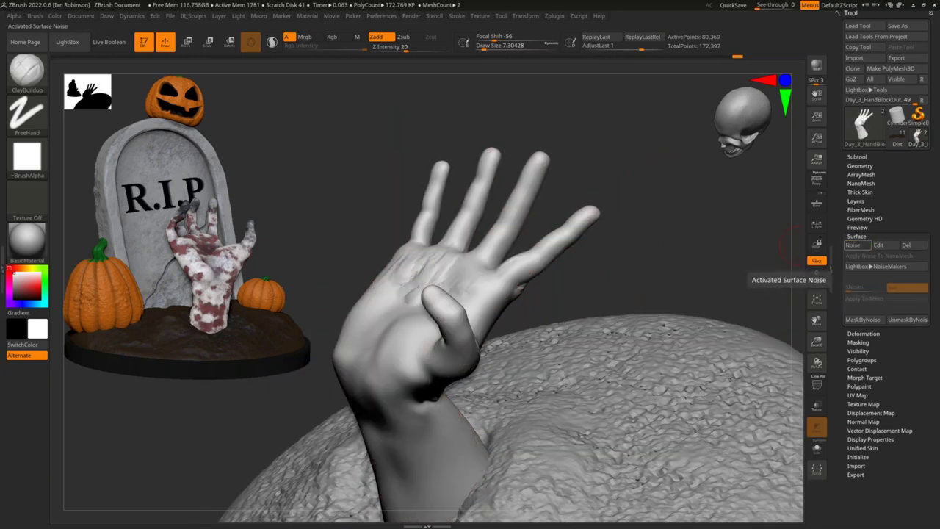
click(857, 247)
- Try baking the noise into the hand's geometry again, and undo it
click(864, 298)
drag(657, 292, 701, 302)
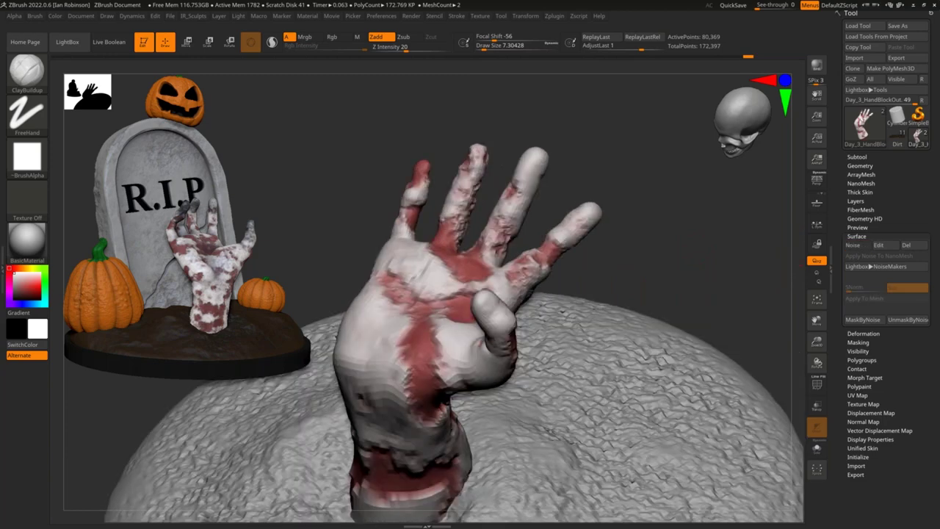
key(ctrl+z)
- Open the hand's geometry and subdivision settings, and examine the hand and mound from a low front angle
drag(645, 252, 703, 164)
click(860, 166)
click(858, 197)
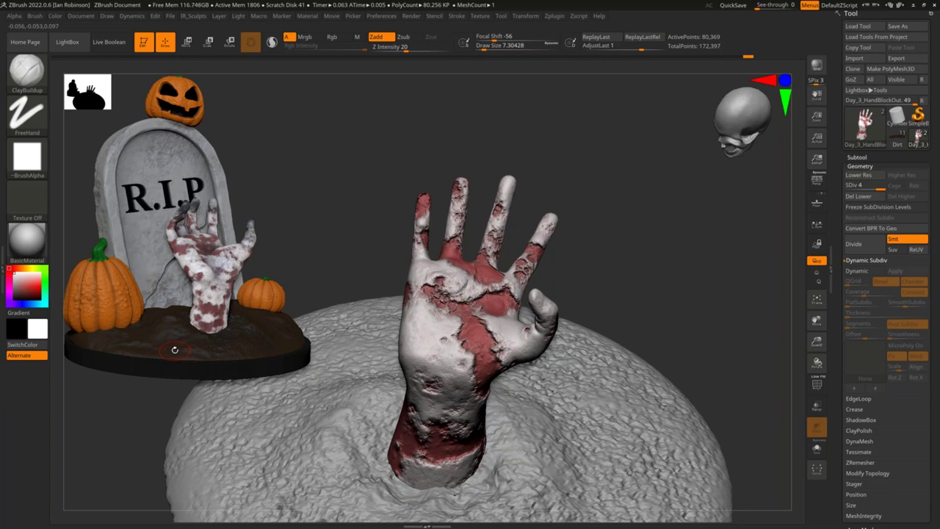
drag(649, 288, 668, 223)
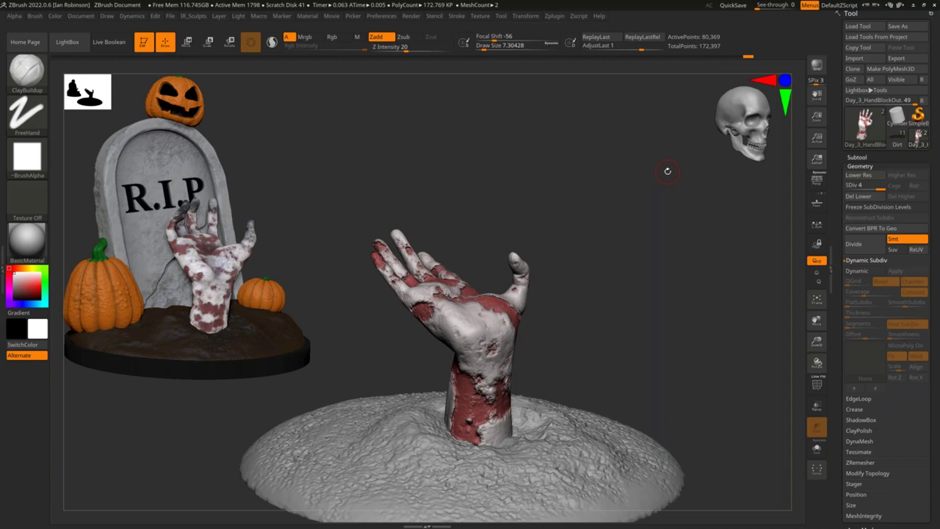
alt+drag(662, 282, 665, 246)
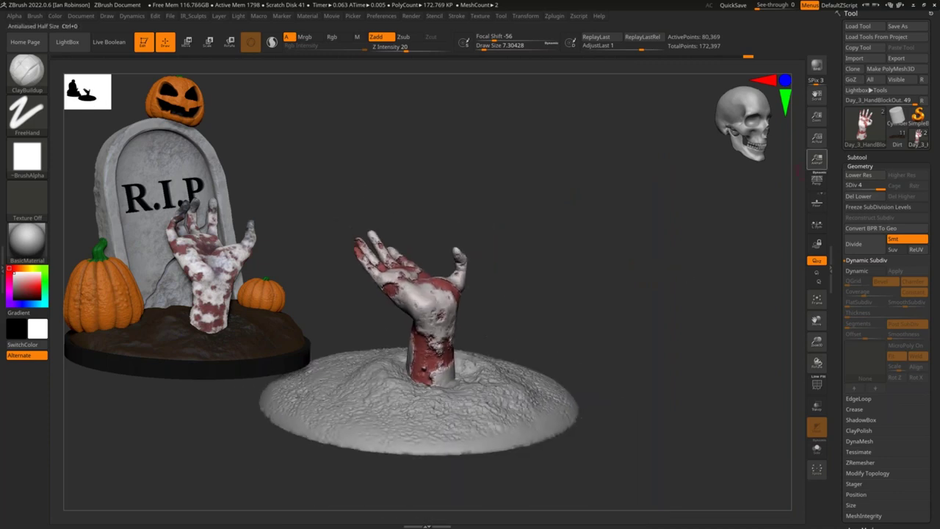
- Load the Day_2_Tombstone_Build_BlockOut tool from the Demystify_Halloween_StreamFiles folder
click(858, 26)
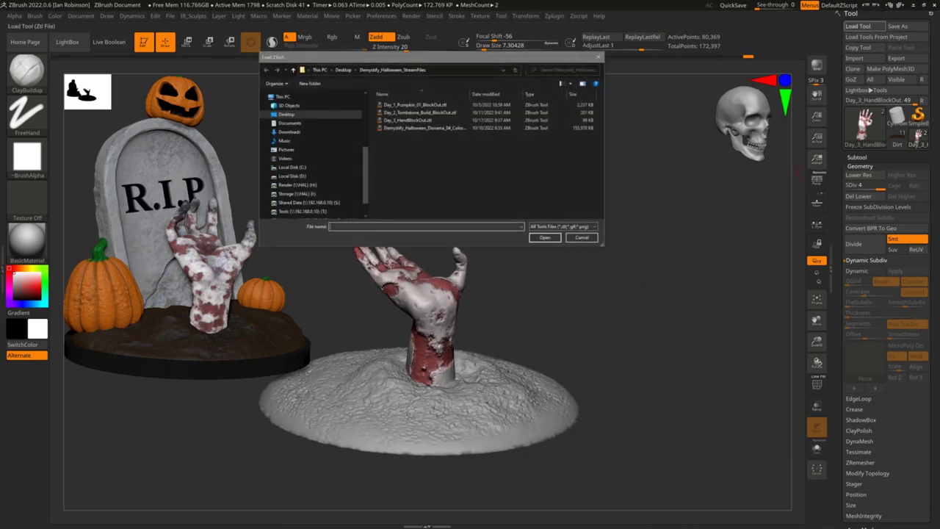
drag(450, 120, 452, 113)
click(448, 148)
click(449, 112)
click(544, 238)
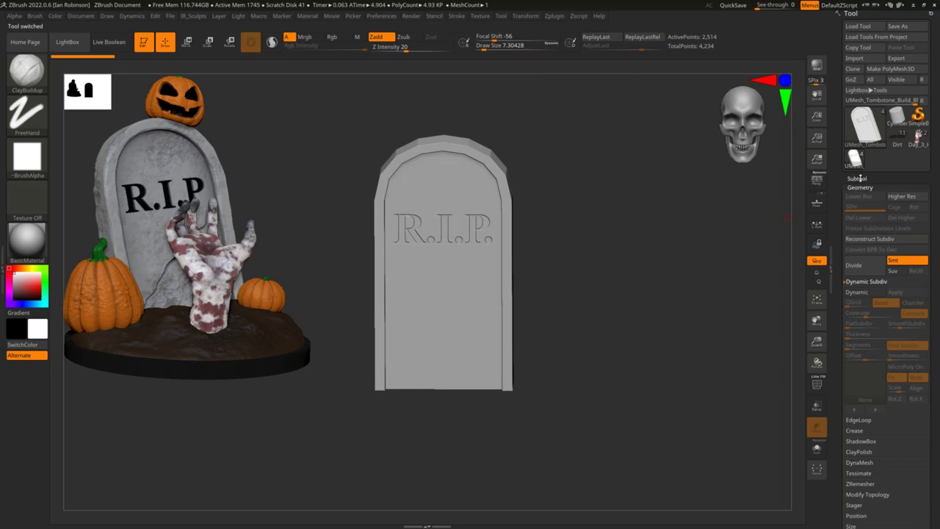
- Copy the tombstone subtool and paste it into the subtools of the zombie hand tool
drag(840, 171, 840, 168)
click(856, 176)
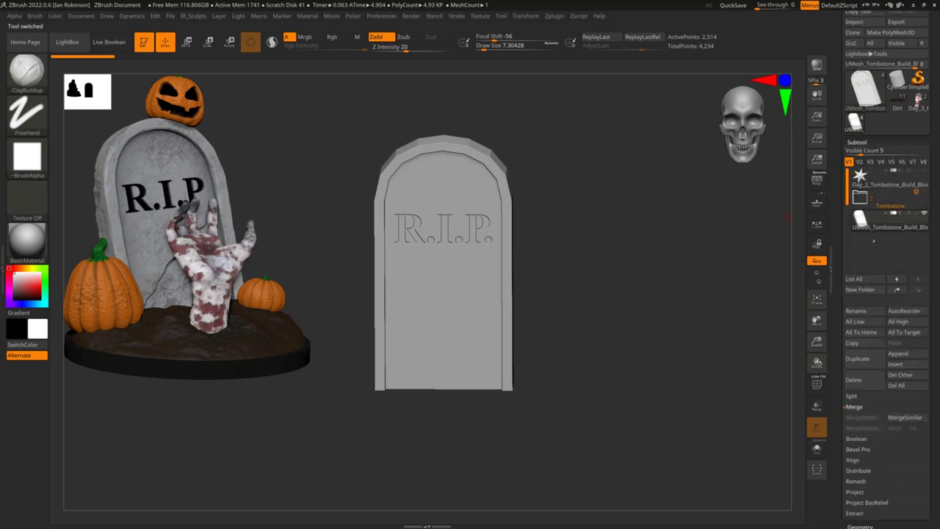
click(852, 343)
click(917, 100)
click(895, 343)
- Position the pasted tombstone upright behind the hand, with its base set into the dirt mound
alt+drag(628, 269, 610, 282)
key(w)
click(437, 262)
click(459, 88)
drag(451, 321, 562, 293)
drag(525, 328, 547, 309)
drag(468, 325, 436, 334)
drag(509, 304, 550, 267)
mouse_move(419, 316)
mouse_down()
mouse_move(432, 298)
mouse_move(419, 330)
mouse_up()
drag(418, 274, 418, 239)
shift+drag(491, 257, 519, 254)
drag(460, 278, 465, 277)
drag(502, 245, 470, 250)
drag(424, 281, 425, 291)
shift+drag(478, 254, 562, 263)
drag(479, 273, 441, 273)
drag(516, 255, 600, 242)
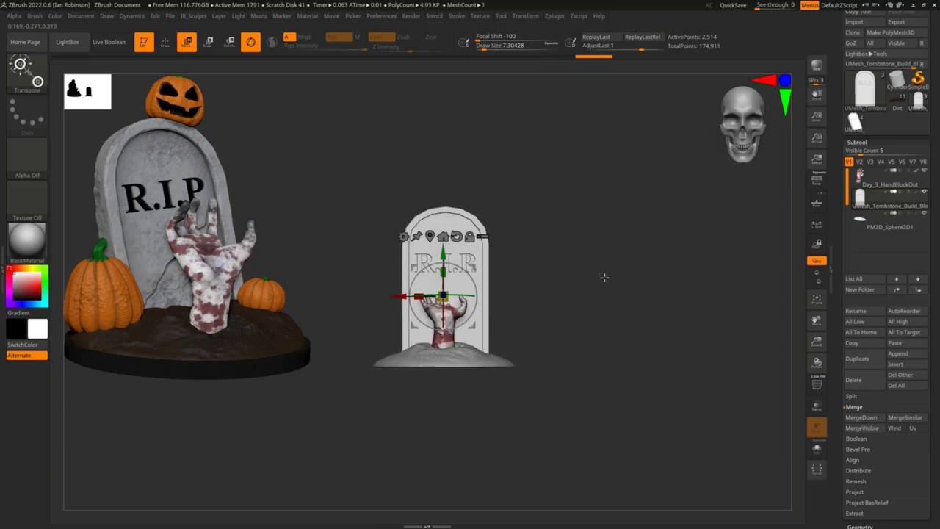
key(q)
alt+drag(605, 290, 622, 146)
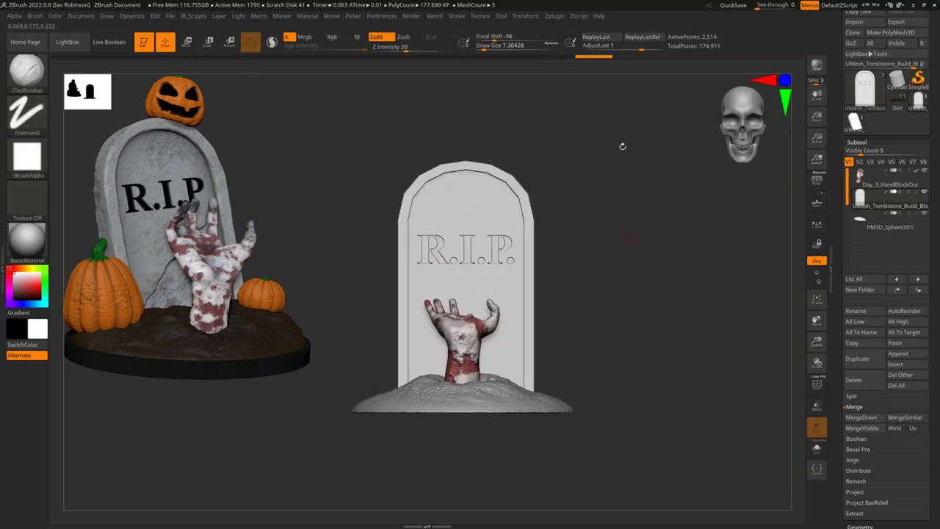
- Expand the Scale Master plugin options and dock the Zplugin palette beside the canvas
click(556, 16)
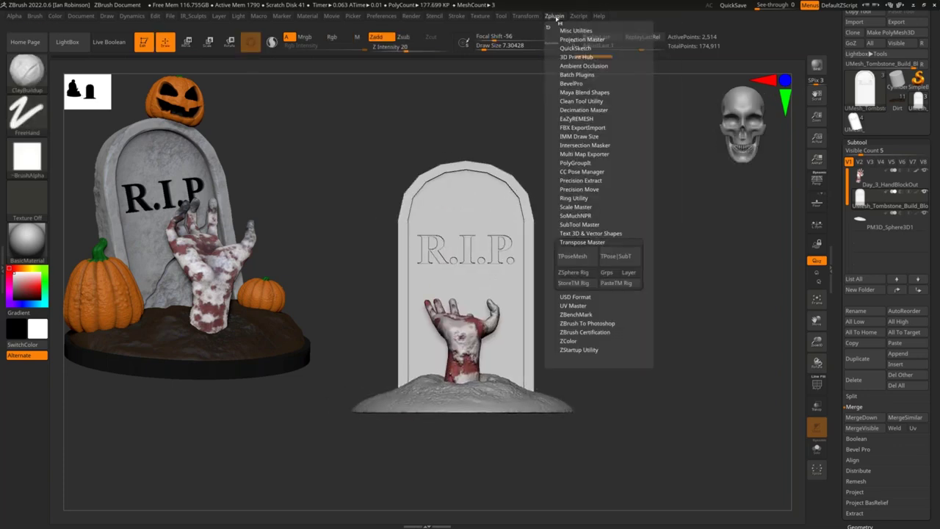
click(581, 224)
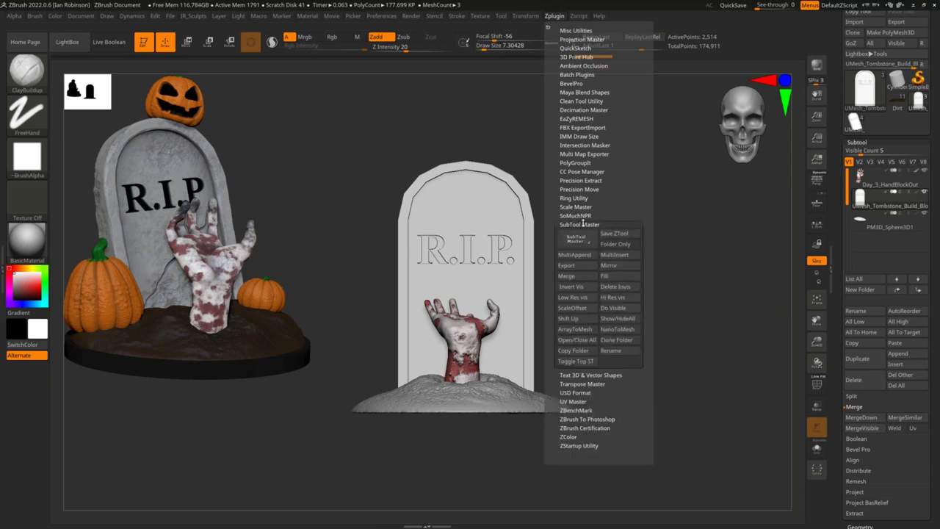
click(581, 224)
click(579, 207)
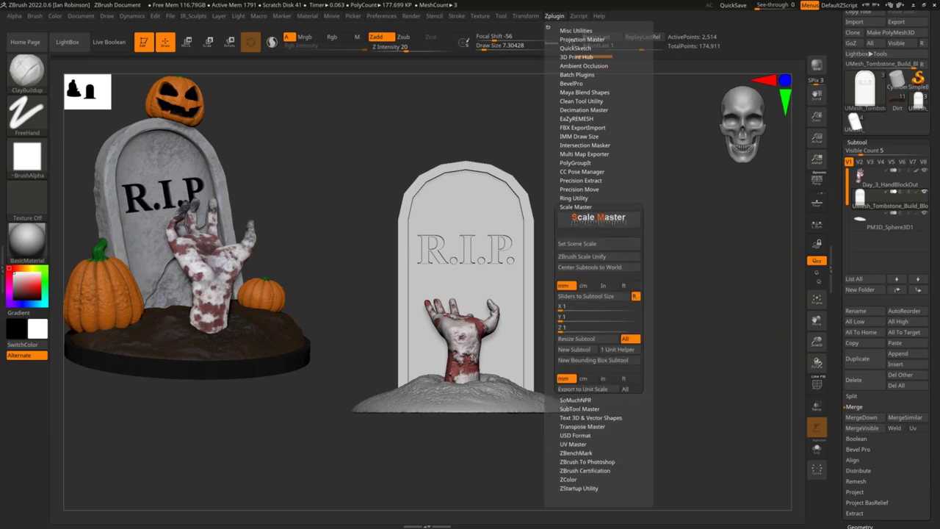
click(547, 25)
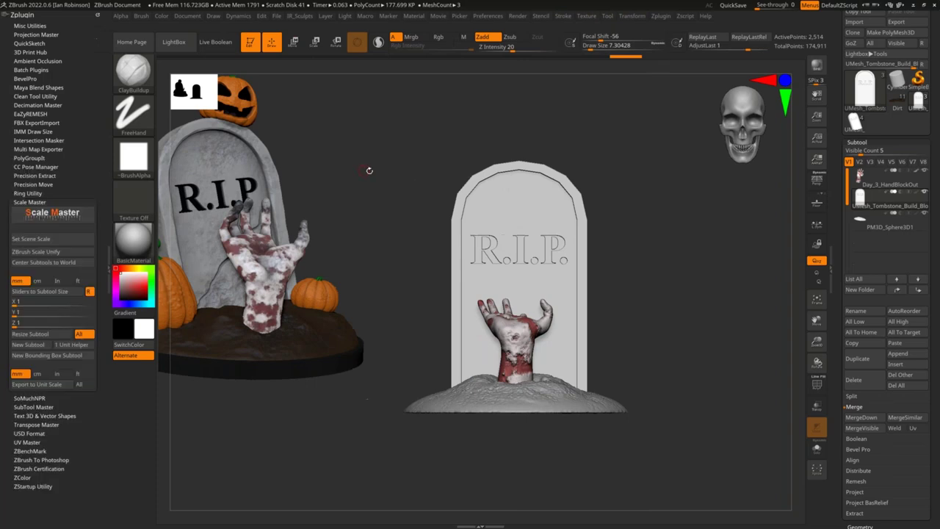
- Create a new bounding box subtool around the visible hand, tombstone and mound with Scale Master
drag(676, 215, 609, 274)
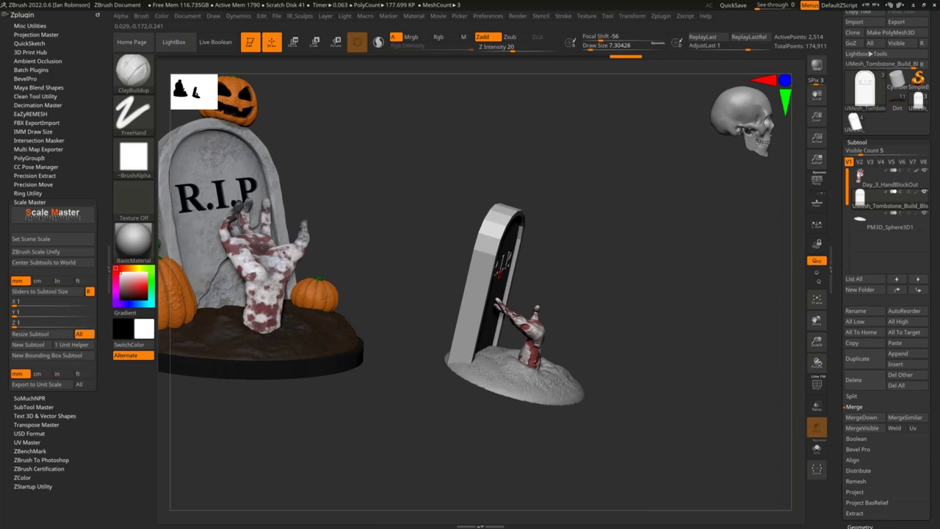
drag(608, 274, 566, 219)
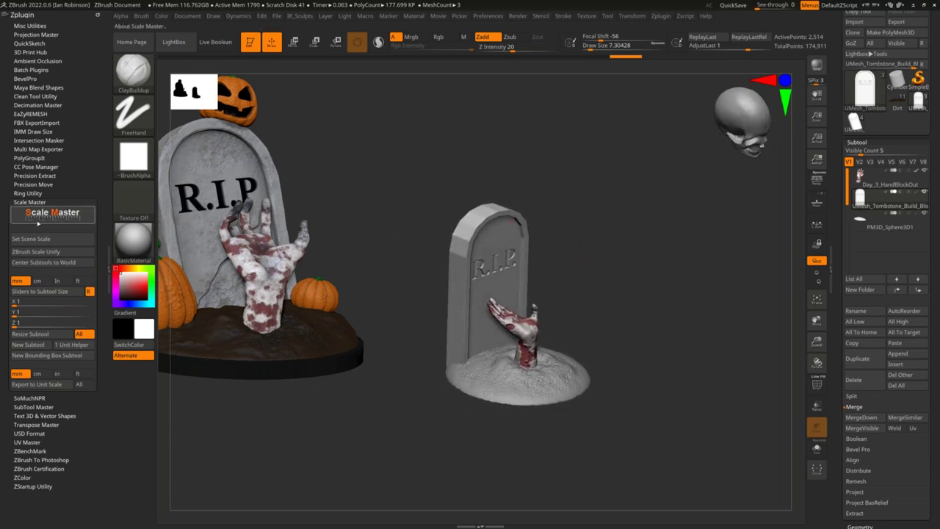
key(shift)
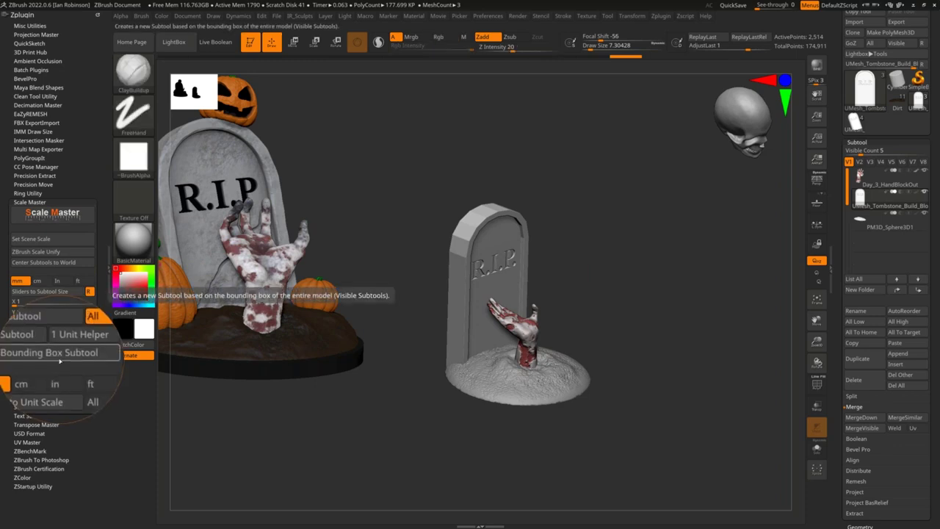
click(59, 357)
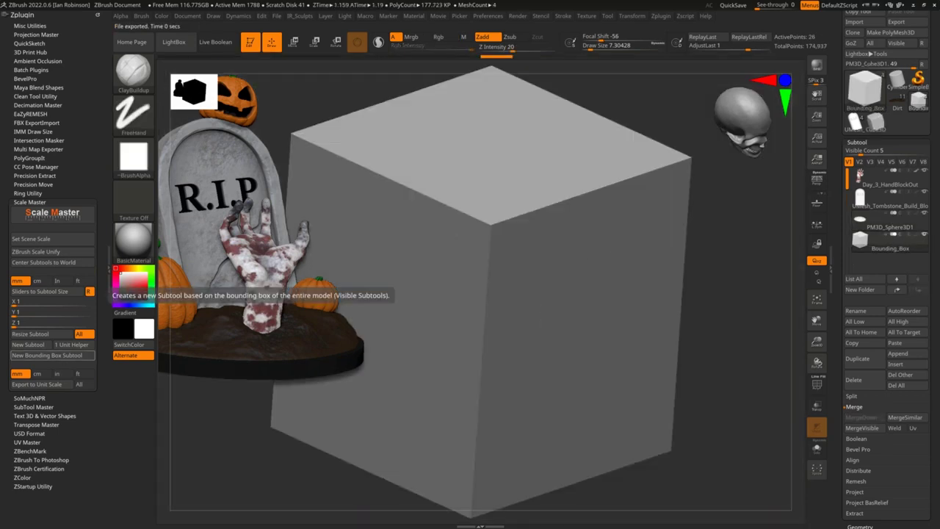
- Make the bounding box see-through and examine from the side and front how it encloses the tombstone, hand and mound
drag(694, 256, 676, 268)
click(819, 404)
alt+drag(713, 340, 742, 315)
shift+drag(702, 340, 683, 331)
alt+right_drag(522, 304, 439, 272)
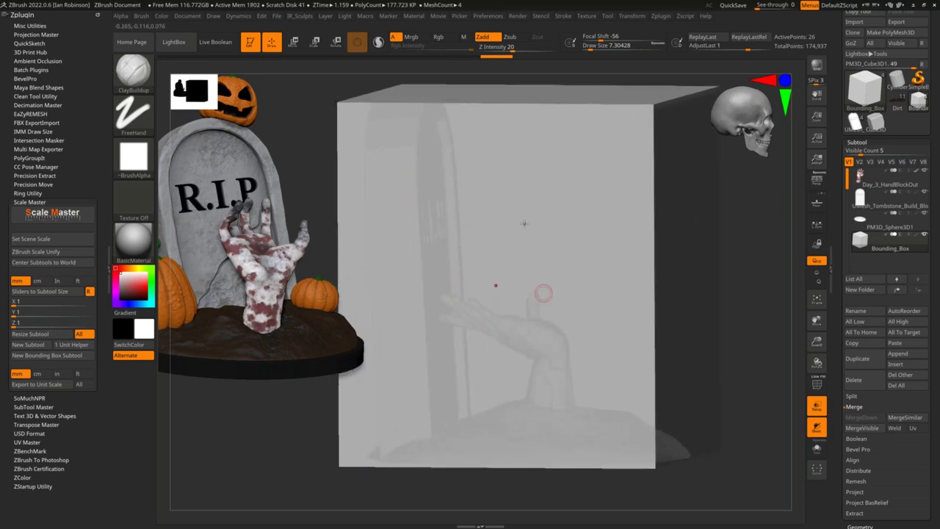
shift+drag(754, 269, 744, 258)
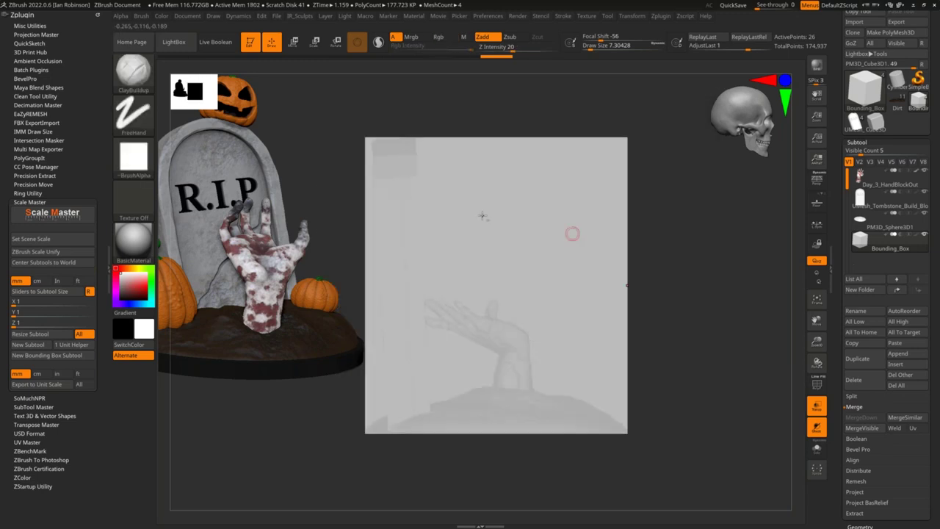
key(w)
mouse_move(574, 344)
mouse_down()
mouse_move(622, 348)
mouse_move(575, 352)
mouse_up()
key(q)
mouse_move(726, 326)
alt+mouse_down()
mouse_move(674, 335)
mouse_move(661, 323)
mouse_move(617, 317)
alt+mouse_up()
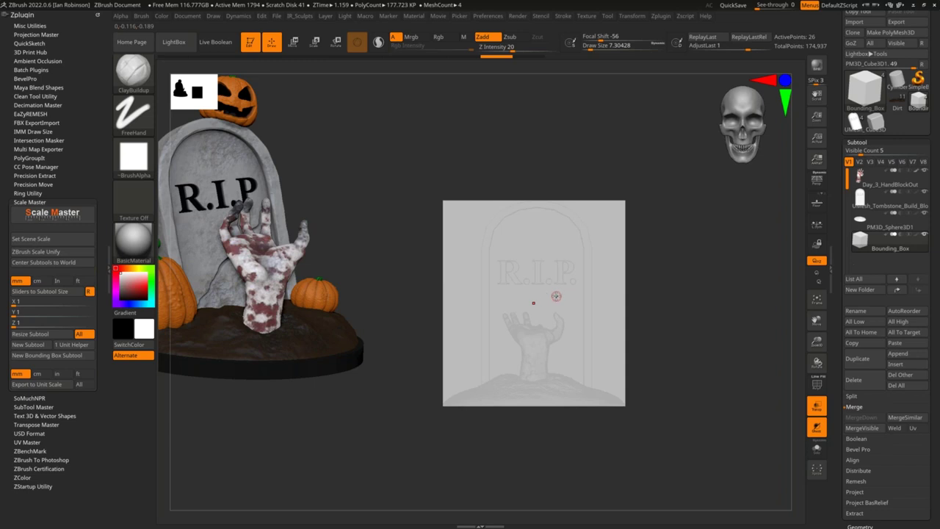
- Resize all subtools together in Scale Master, with the bounding box set to 6 ft in X, Y and Z
click(25, 313)
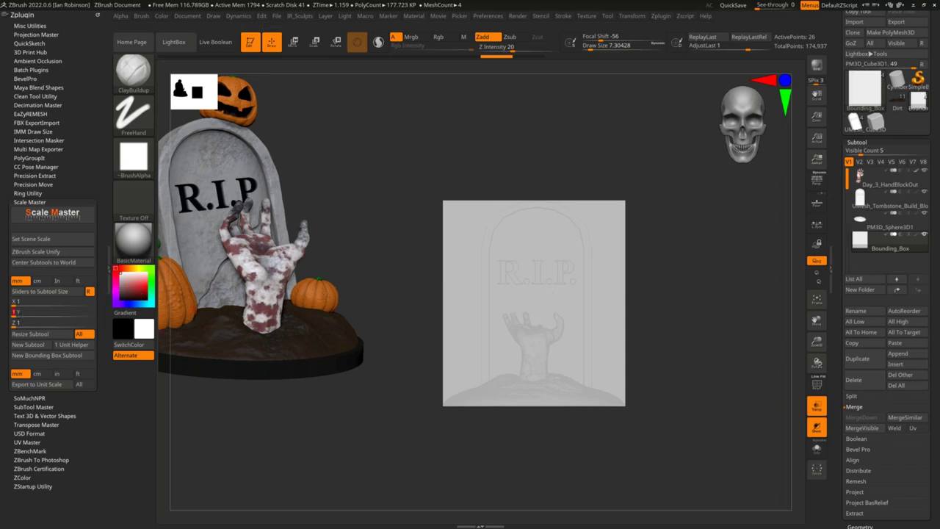
click(83, 280)
click(48, 334)
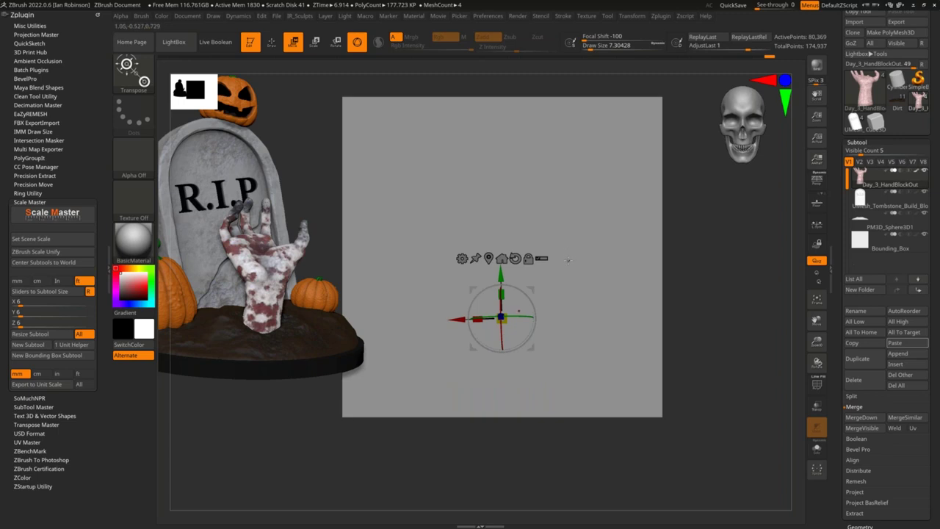
- Set the scene scale from the bounding box to 6.000 x 6.000 x 6.000 ft, and select the Day_3_HandBlockOut subtool
key(y)
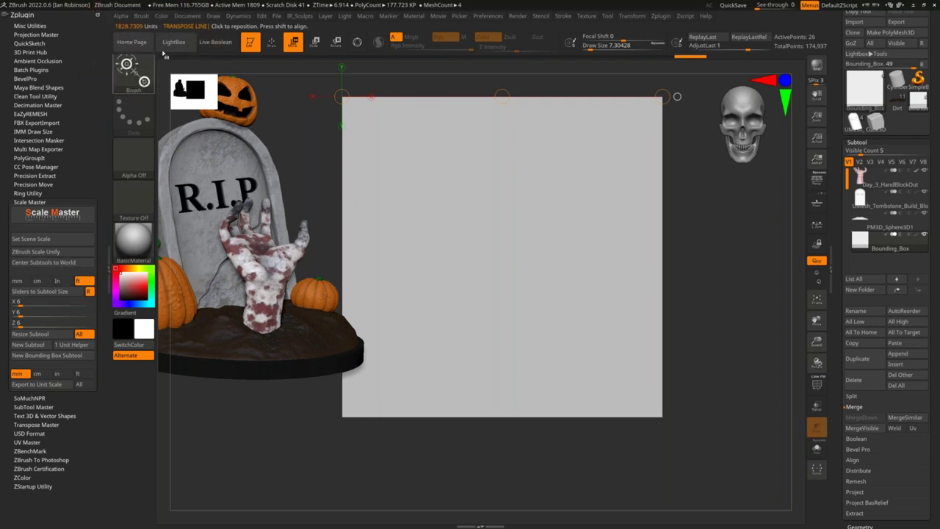
click(61, 238)
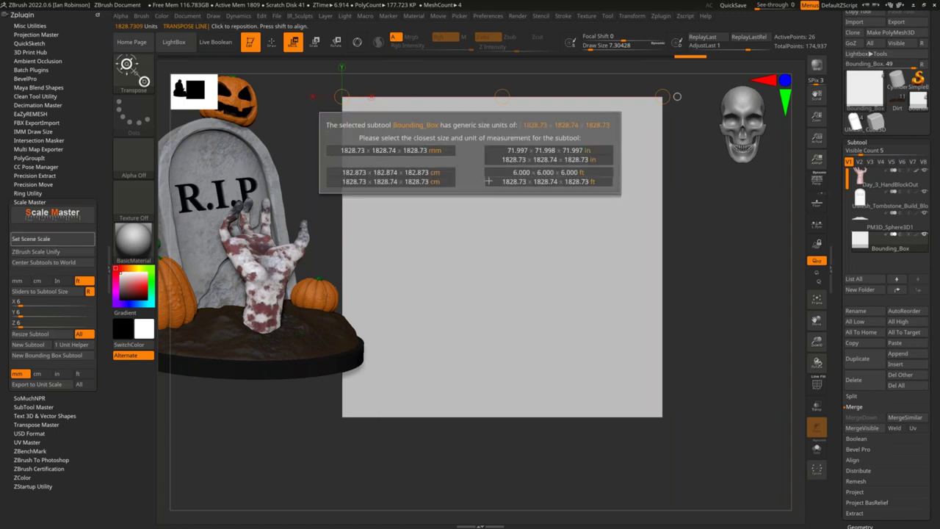
click(556, 172)
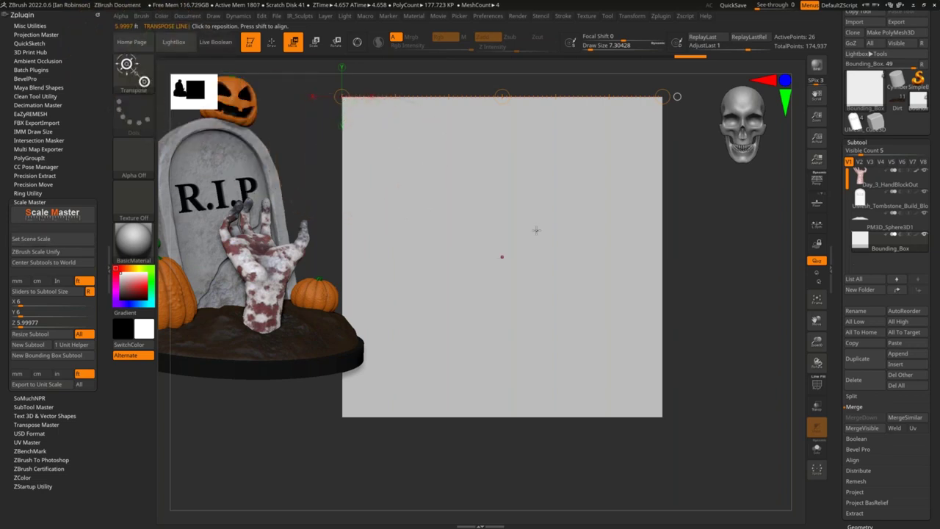
key(q)
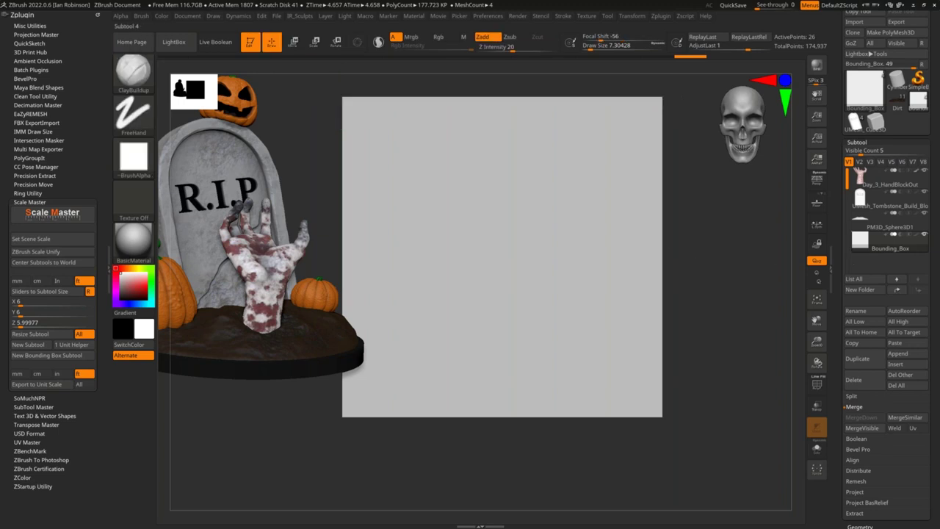
click(891, 181)
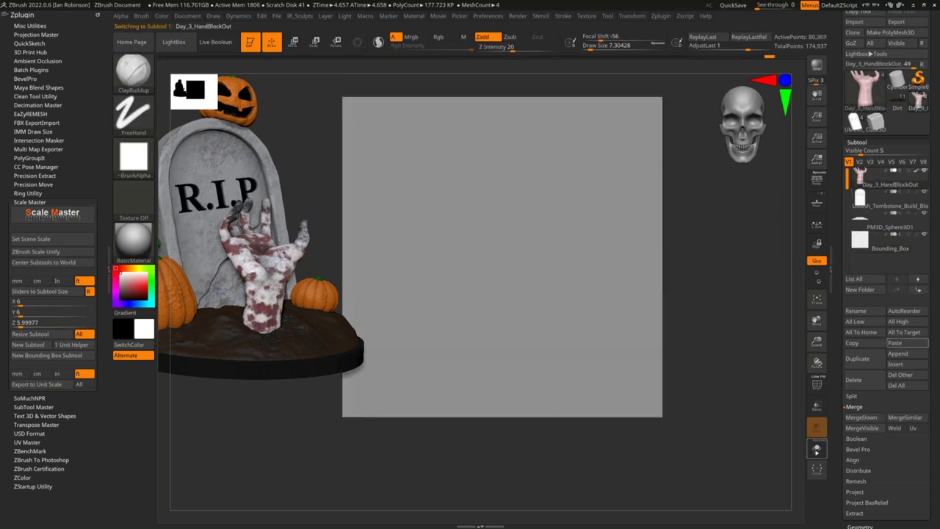
- Isolate the Day_3_HandBlockOut hand subtool and bring up its surface noise settings
click(817, 449)
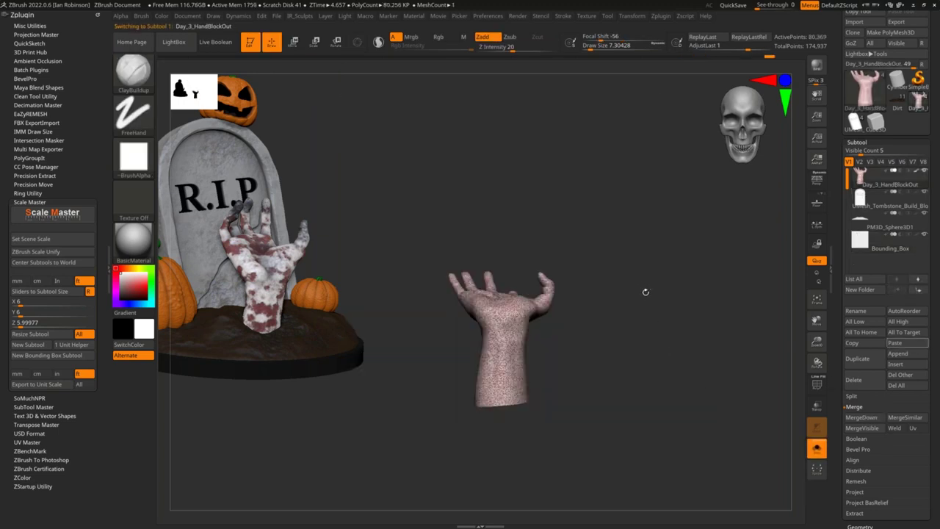
alt+drag(615, 289, 548, 322)
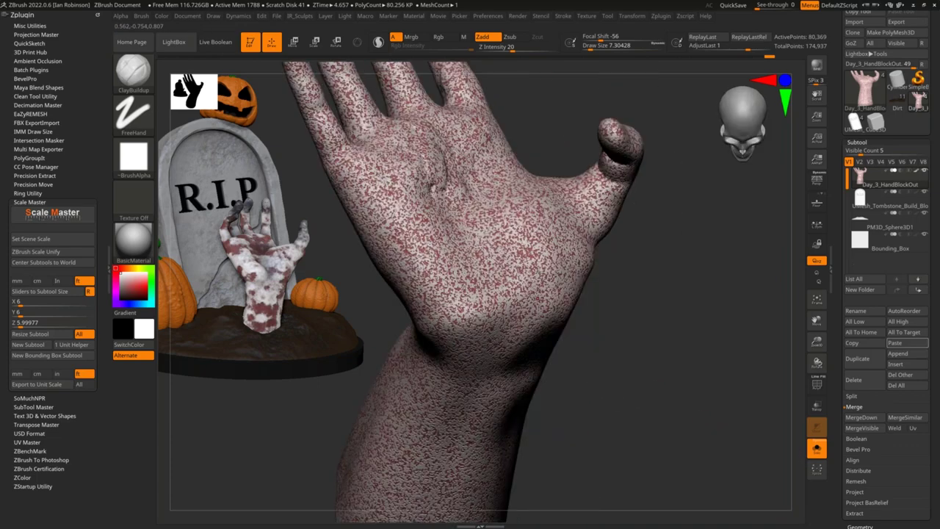
click(857, 142)
click(866, 222)
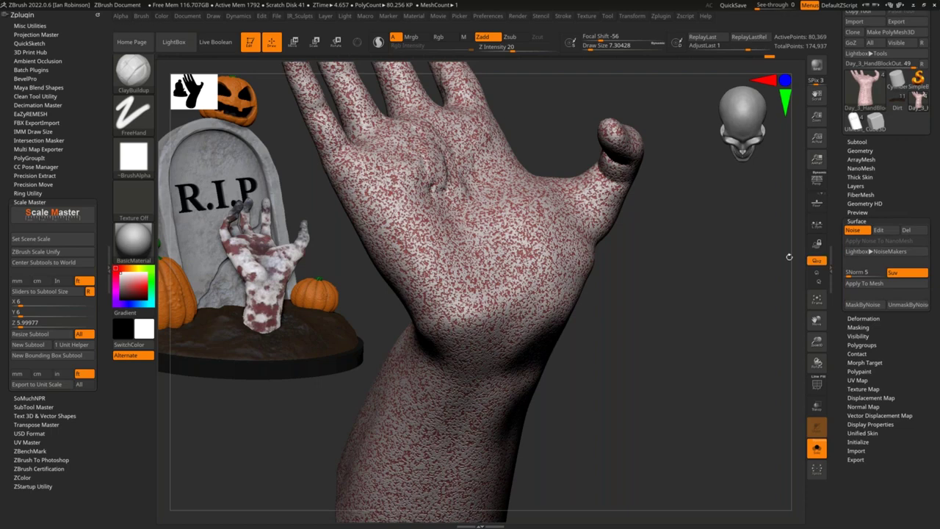
click(612, 303)
drag(612, 302, 630, 287)
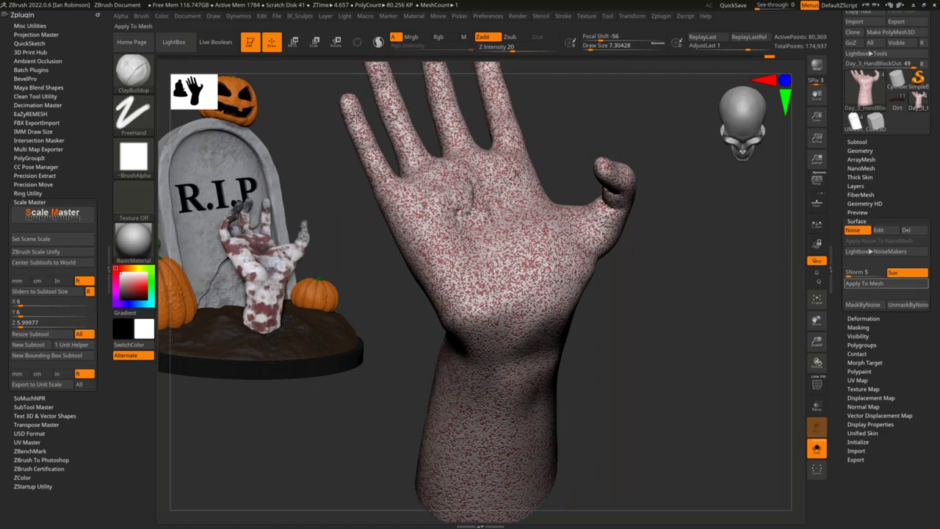
- Edit the hand's surface noise in NoiseMaker, setting the Noise Scale to about 321.64, and accept the change
click(879, 230)
mouse_move(885, 211)
mouse_down()
mouse_move(909, 211)
mouse_move(891, 216)
mouse_up()
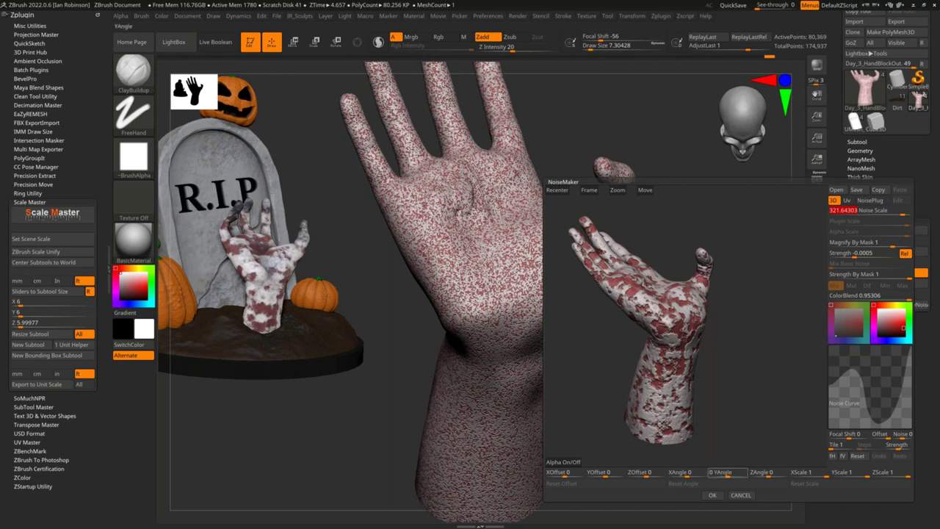
click(712, 494)
click(858, 221)
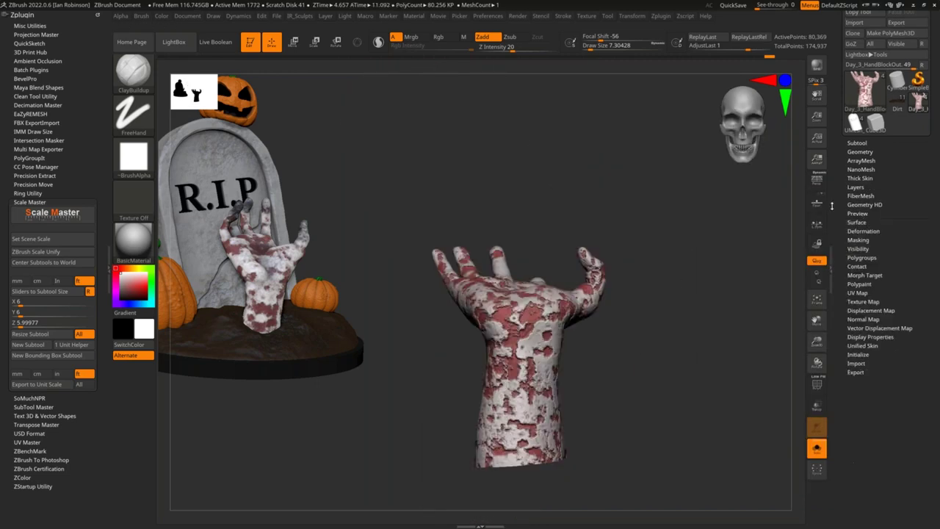
mouse_move(684, 262)
ctrl+right_down()
mouse_move(595, 251)
mouse_move(622, 299)
ctrl+right_up()
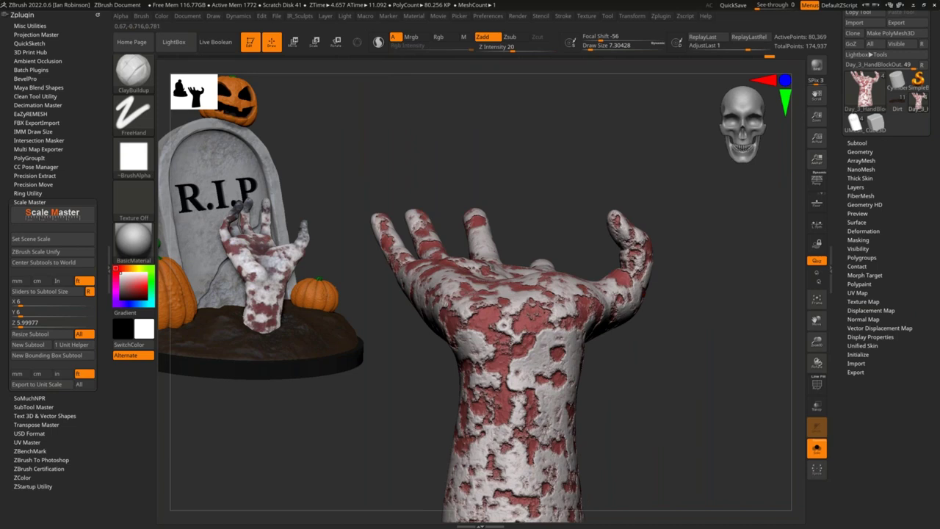
- Set the brush Draw Size to about 780 and save the tool as Day_3_HandBlockOut.ztl, replacing the existing file
key(s)
mouse_move(622, 299)
mouse_down()
mouse_move(569, 299)
mouse_move(613, 299)
mouse_up()
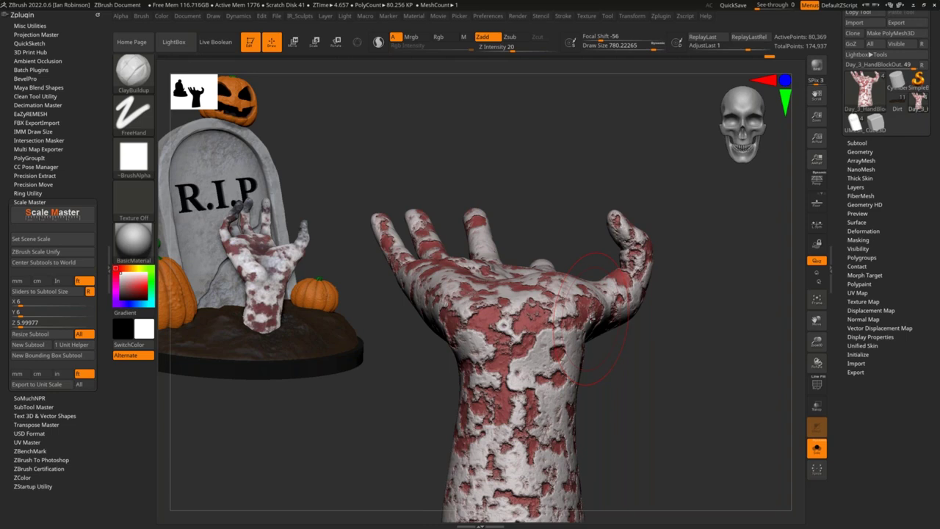
scroll(900, 165, up, 2)
click(908, 28)
click(544, 238)
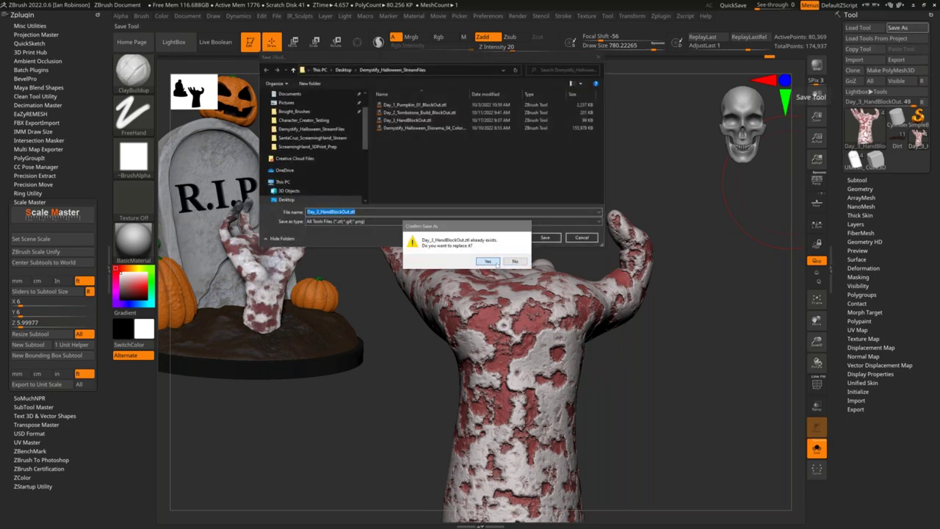
click(487, 262)
drag(710, 277, 709, 280)
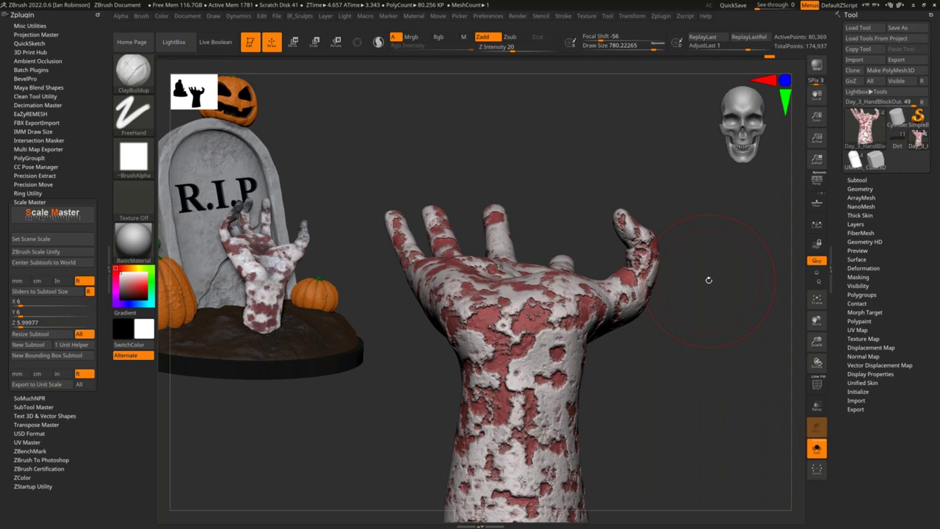
- Collapse the Scale Master settings in the Zplugin list and dock the list again
click(629, 20)
click(655, 20)
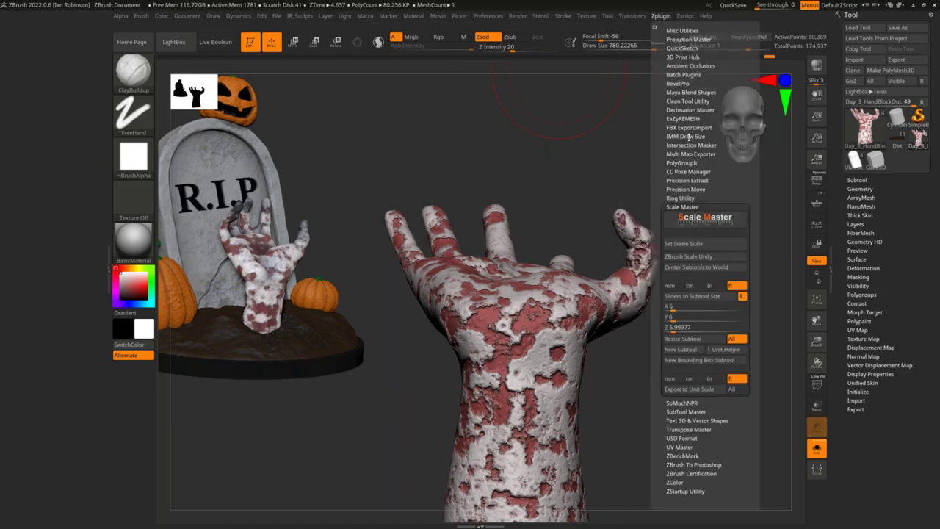
click(683, 207)
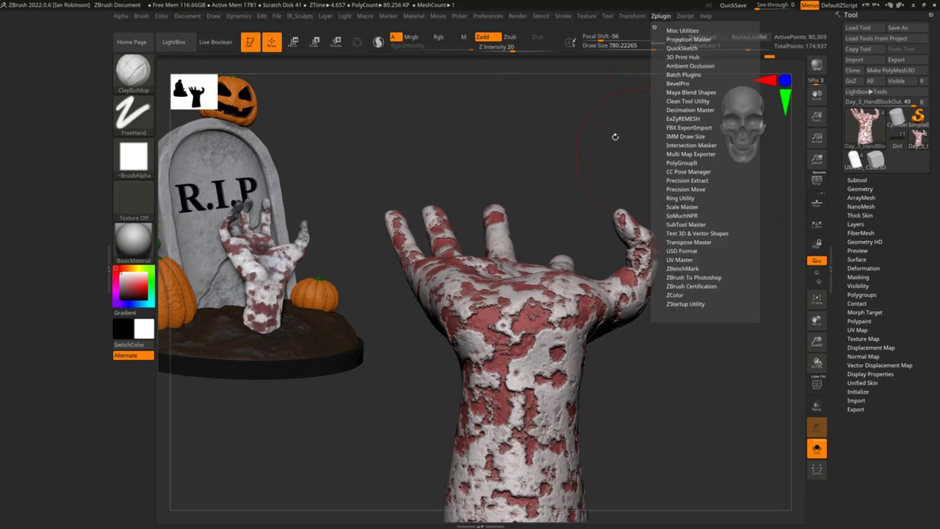
click(654, 28)
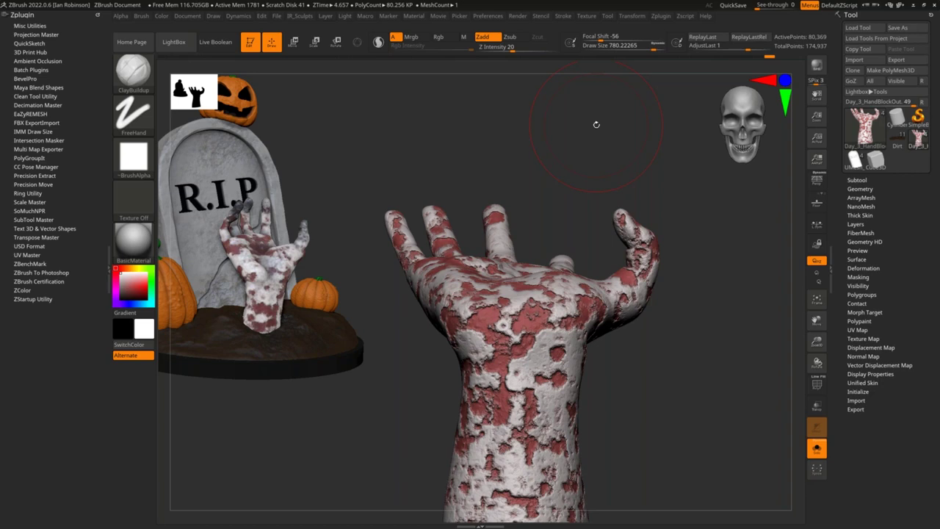
- Examine the hand's texture, normal and displacement map options and look through the available plugins
click(864, 337)
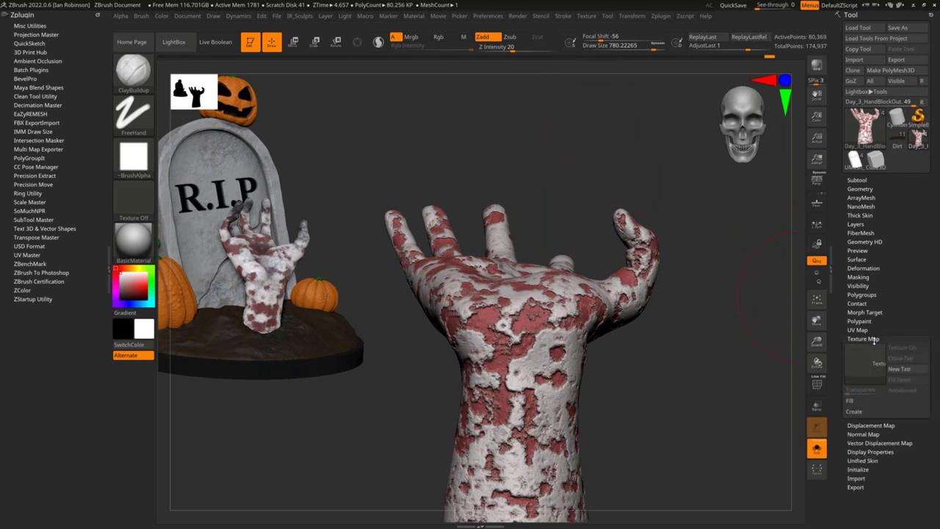
click(864, 337)
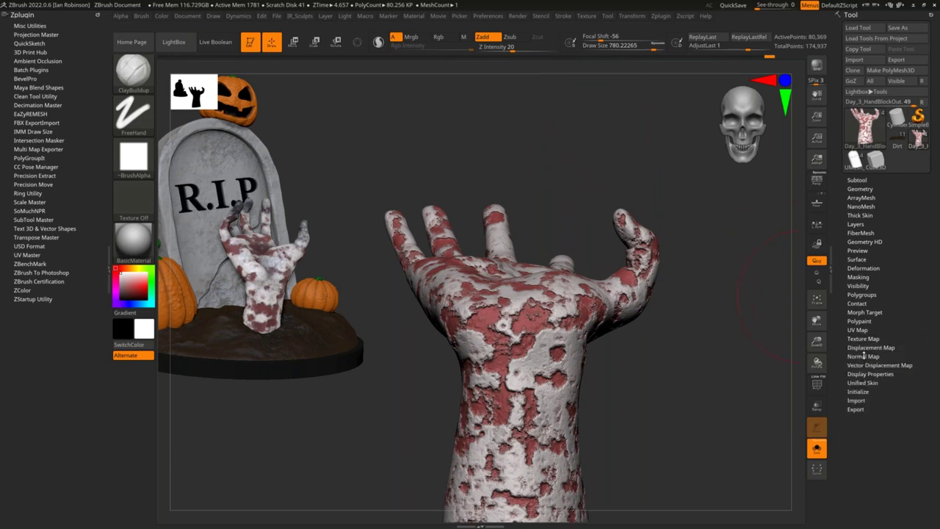
click(864, 356)
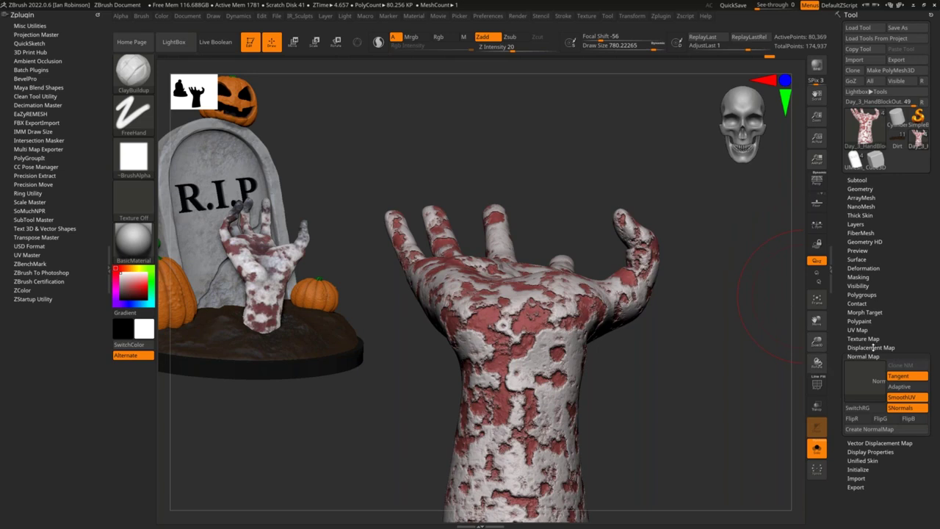
click(869, 346)
click(869, 338)
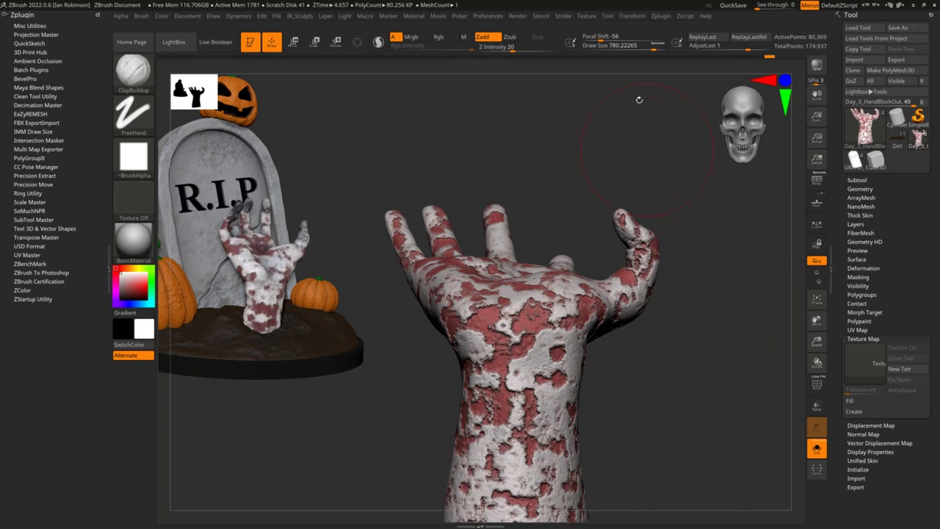
click(634, 16)
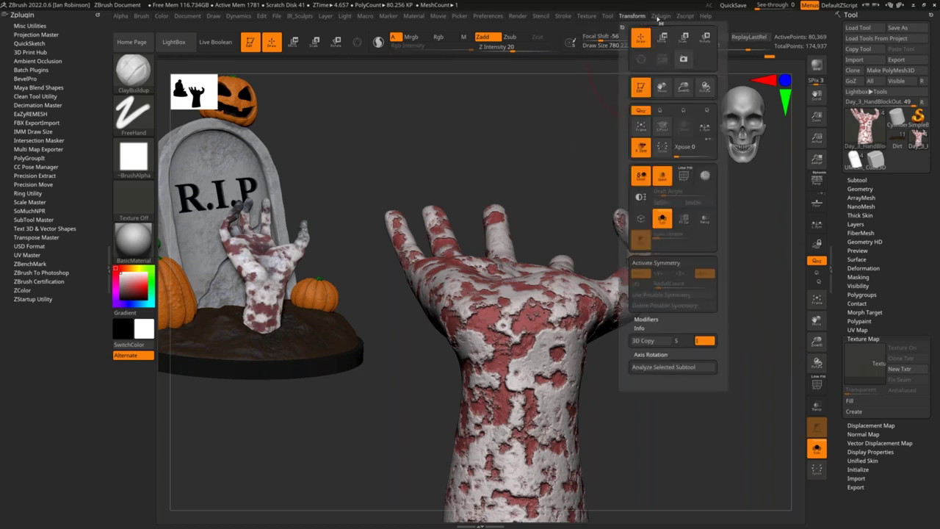
click(660, 16)
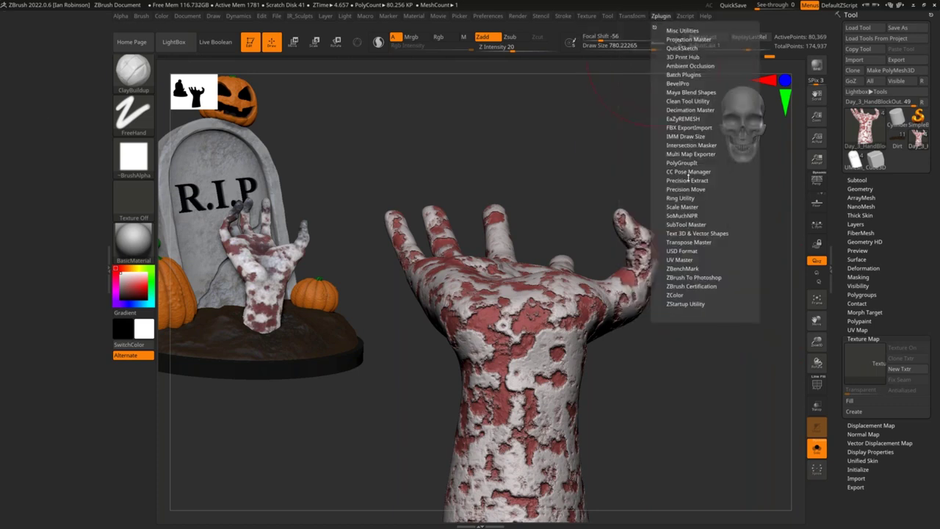
click(653, 27)
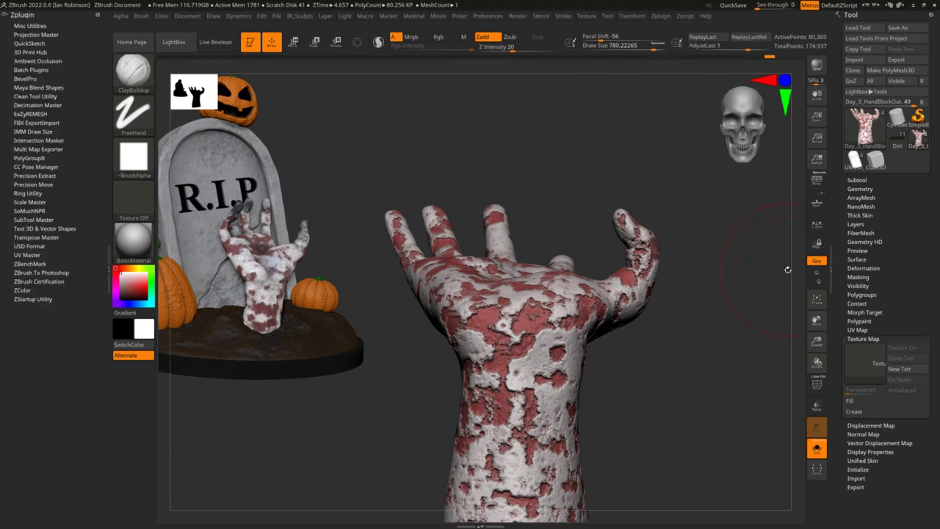
click(865, 340)
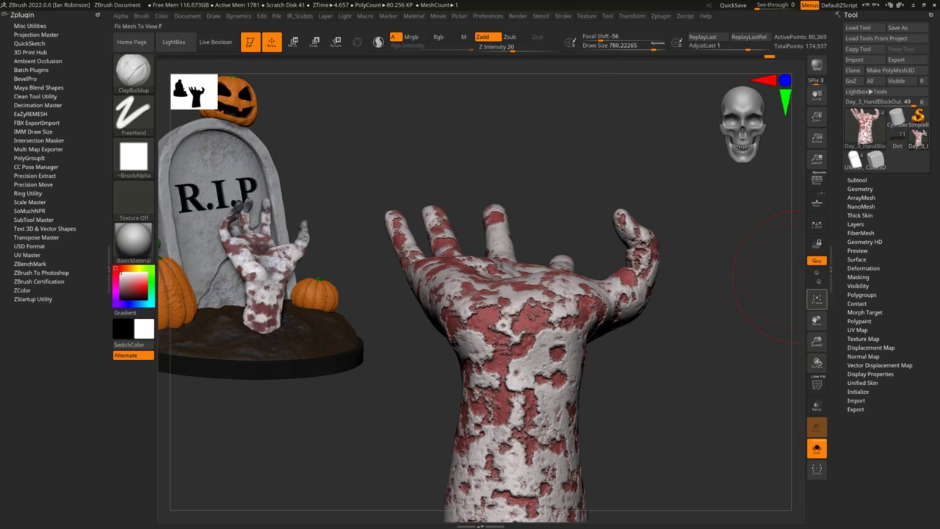
- Set the brush Draw Size to about 358 and inspect the hand's noise pattern from the side and front
drag(621, 147, 620, 145)
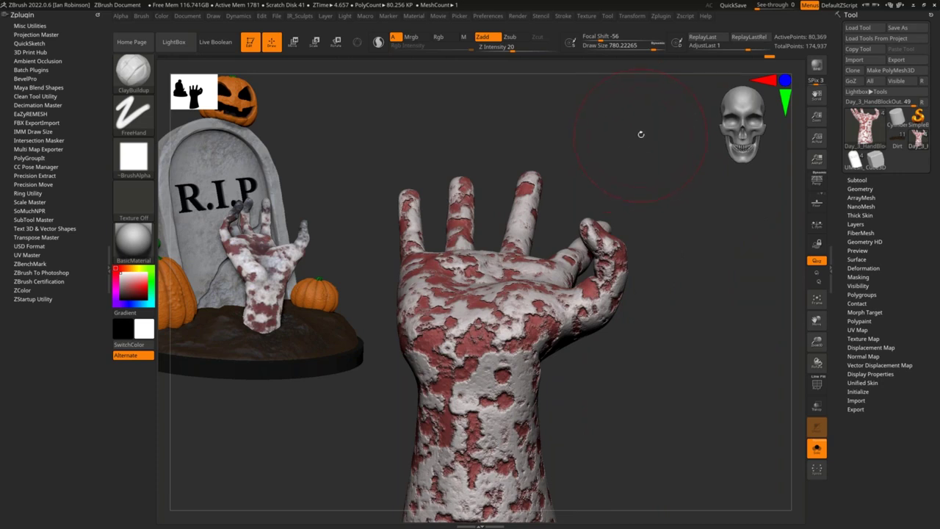
mouse_move(631, 157)
mouse_down()
mouse_move(632, 146)
mouse_move(616, 149)
mouse_move(629, 164)
mouse_move(621, 166)
mouse_move(657, 169)
mouse_move(583, 156)
mouse_up()
key(s)
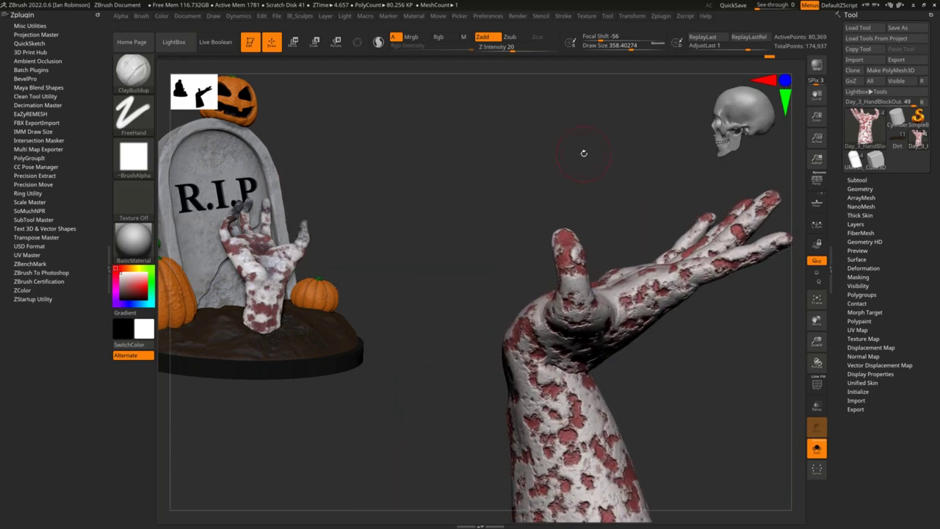
drag(561, 142, 609, 137)
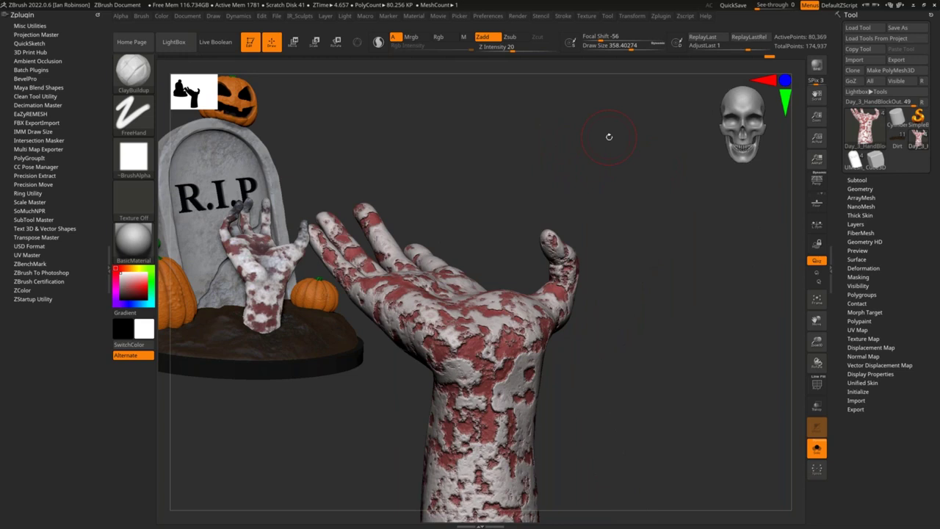
alt+drag(607, 191, 663, 228)
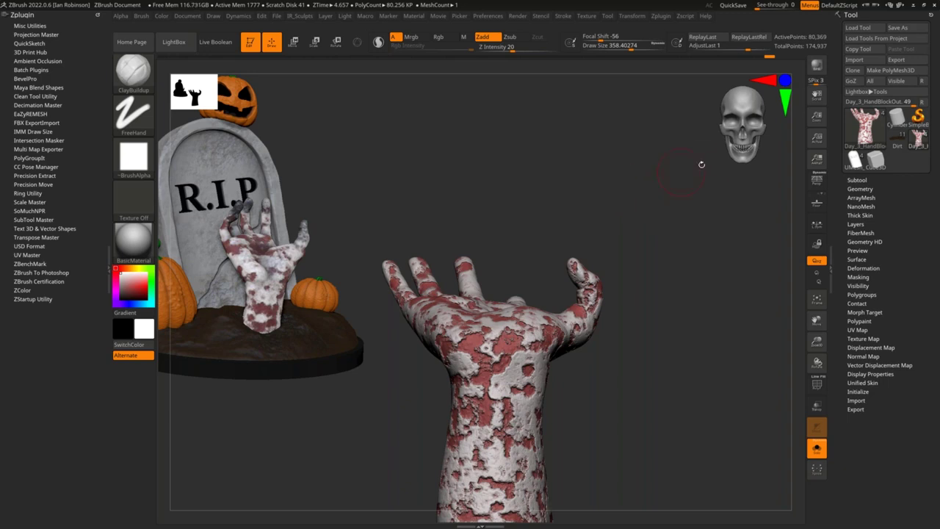
- Clear the dropped tombstone diorama image from the canvas, leaving only the editable hand
drag(675, 185, 668, 192)
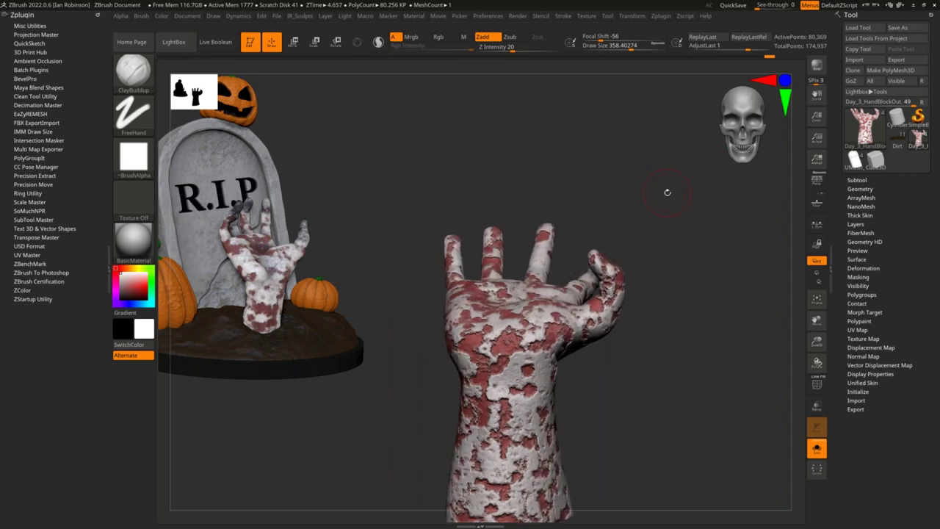
key(ctrl+n)
drag(695, 265, 713, 234)
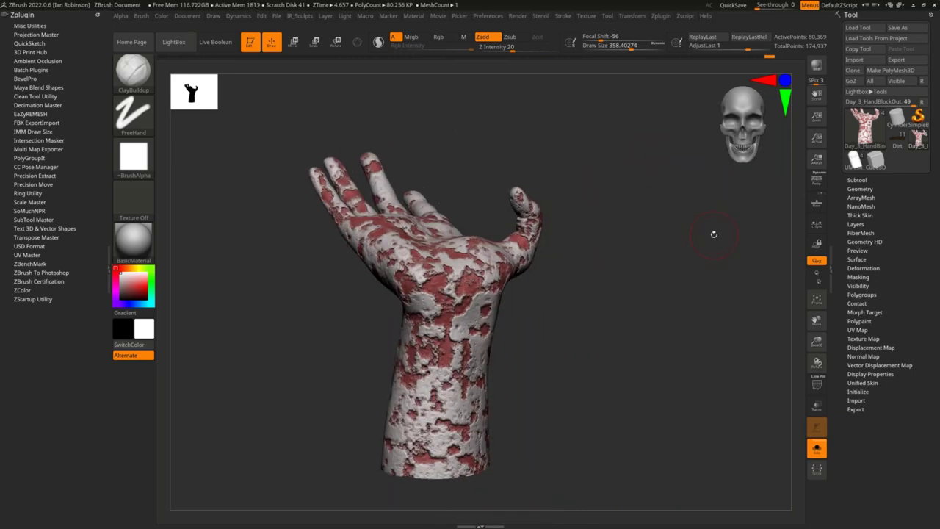